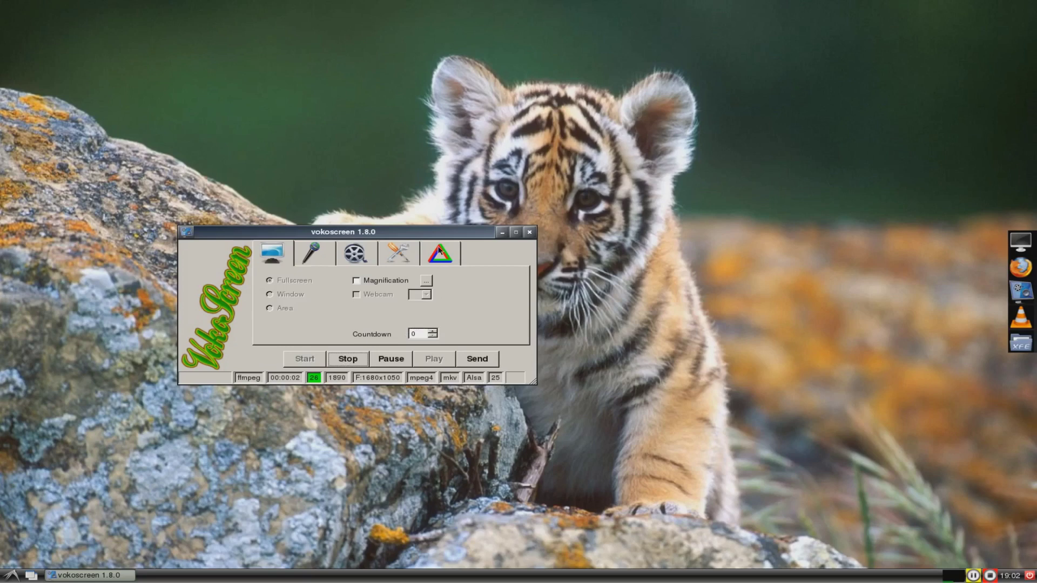
left_click_drag(425, 227, 403, 227)
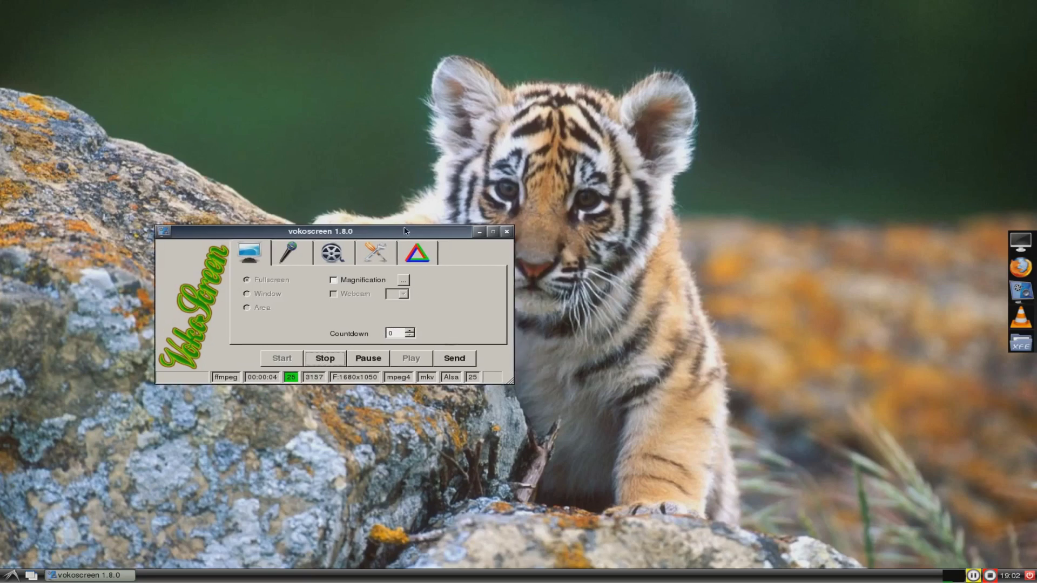
left_click(11, 576)
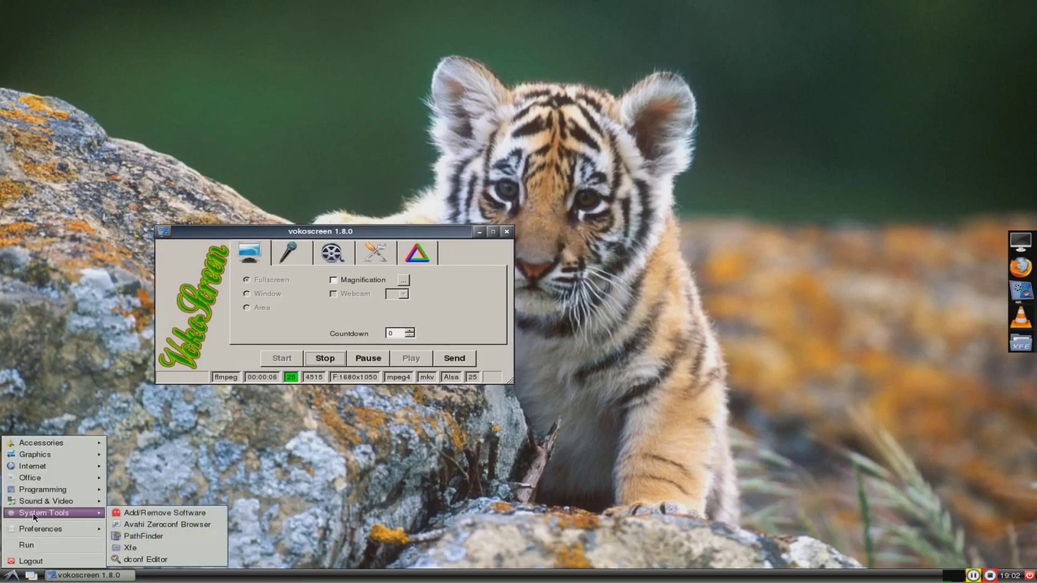
mouse_move(52, 482)
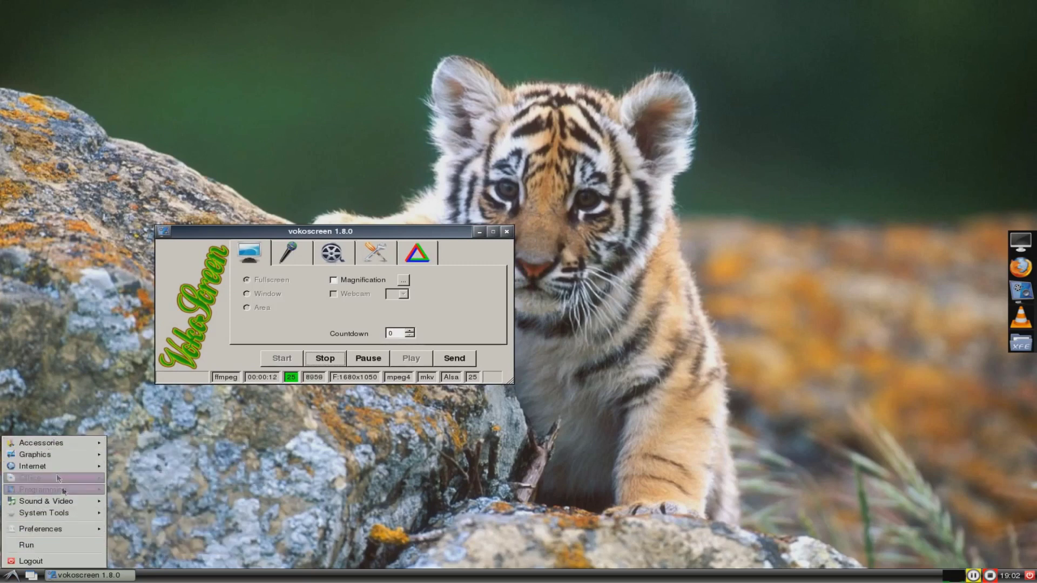
left_click(950, 397)
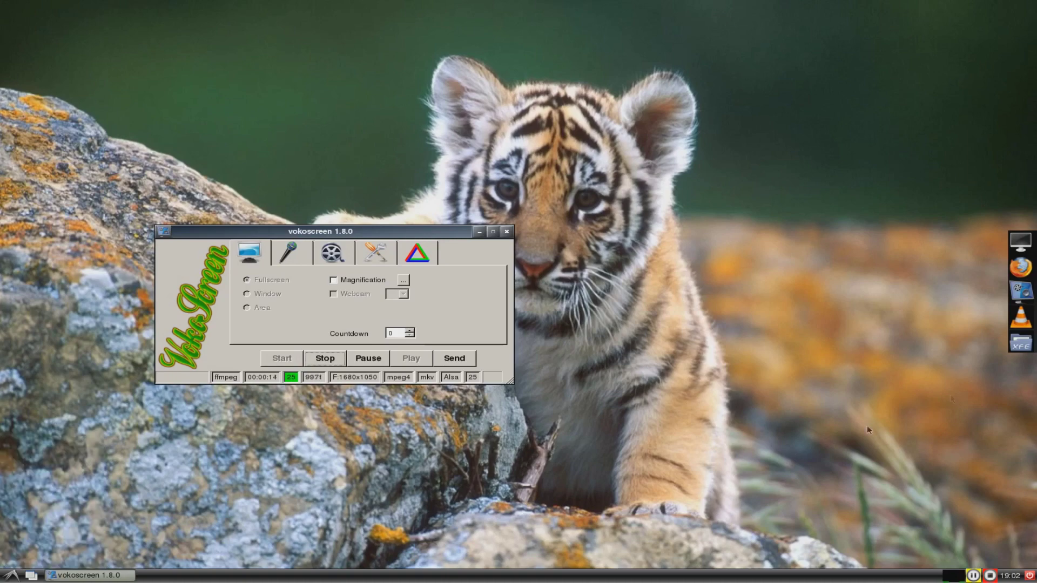
Open the Xfe file manager and move its window to the middle of the desktop
left_click(1021, 343)
left_click_drag(231, 171, 291, 270)
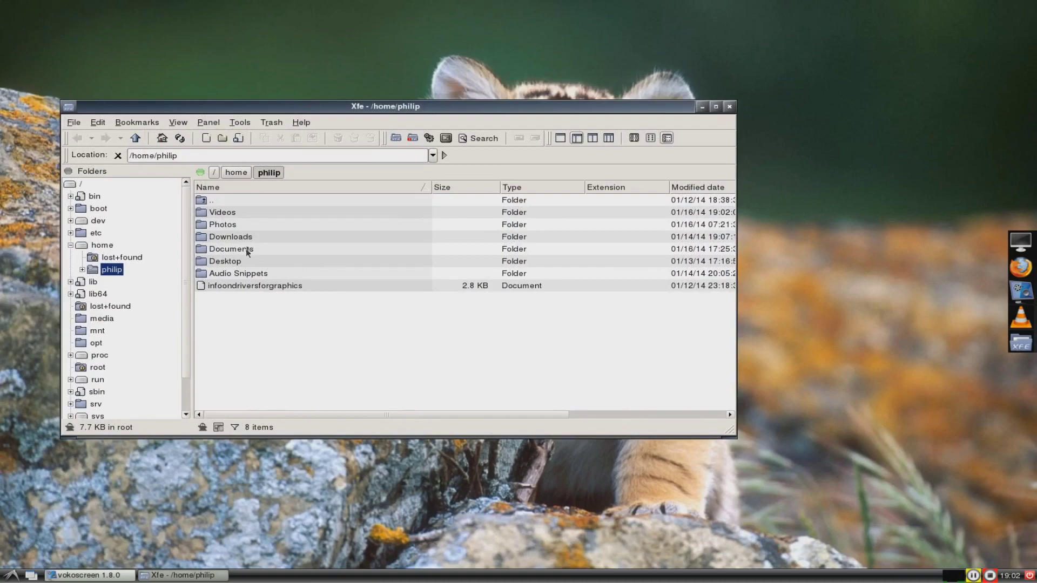
left_click_drag(324, 104, 473, 347)
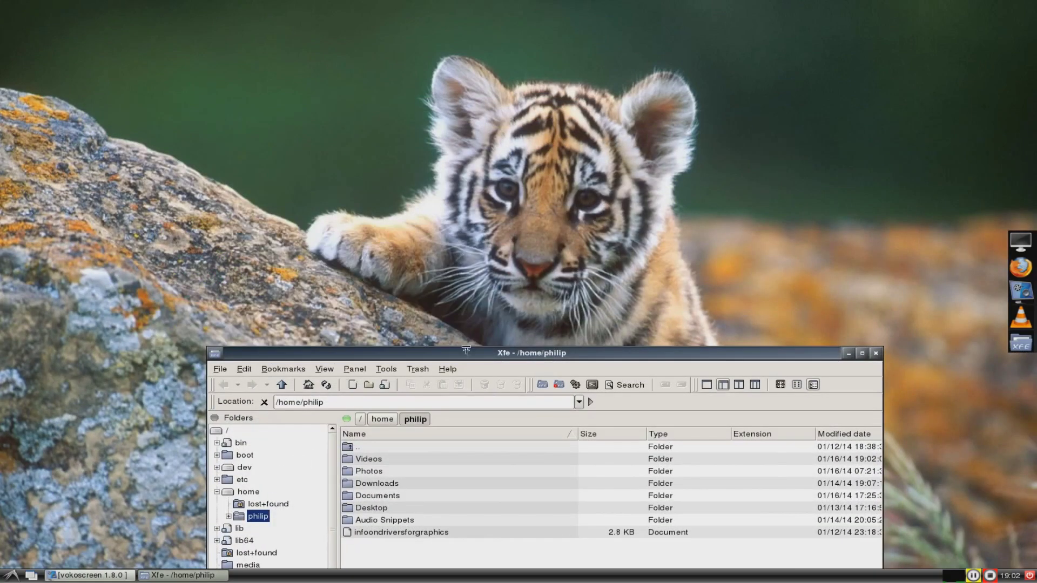
left_click_drag(465, 354, 426, 141)
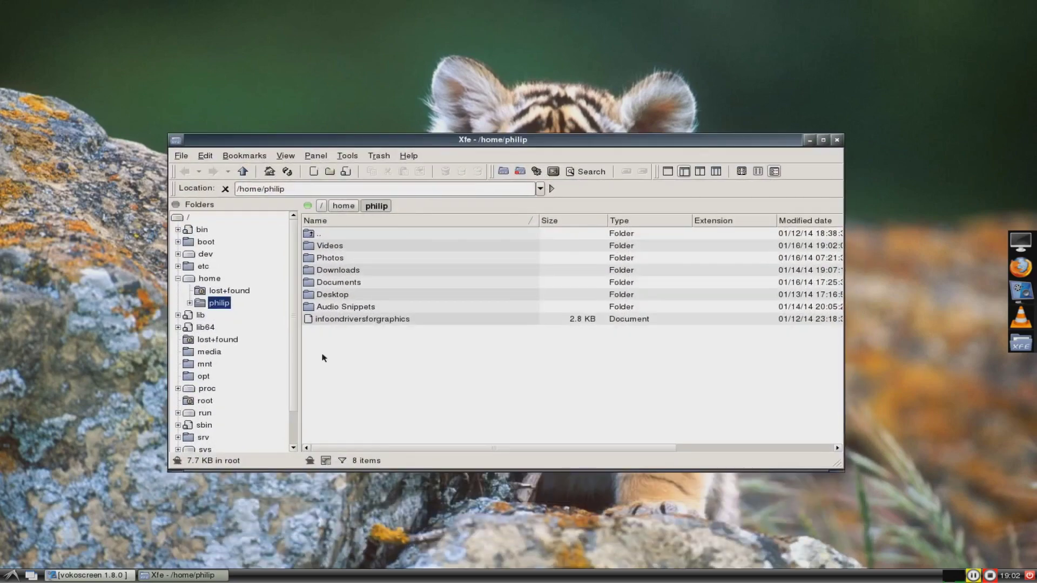
Open the iPhone Photos folder inside Photos and look through its list of JPG files
left_click(352, 272)
double_click(379, 258)
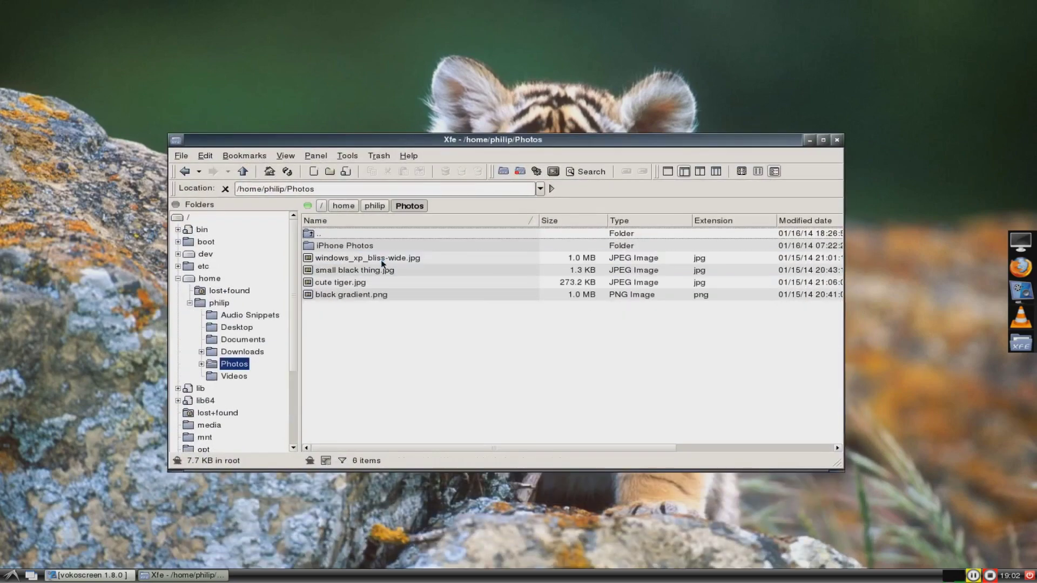
double_click(368, 246)
scroll(459, 304, "down", 20)
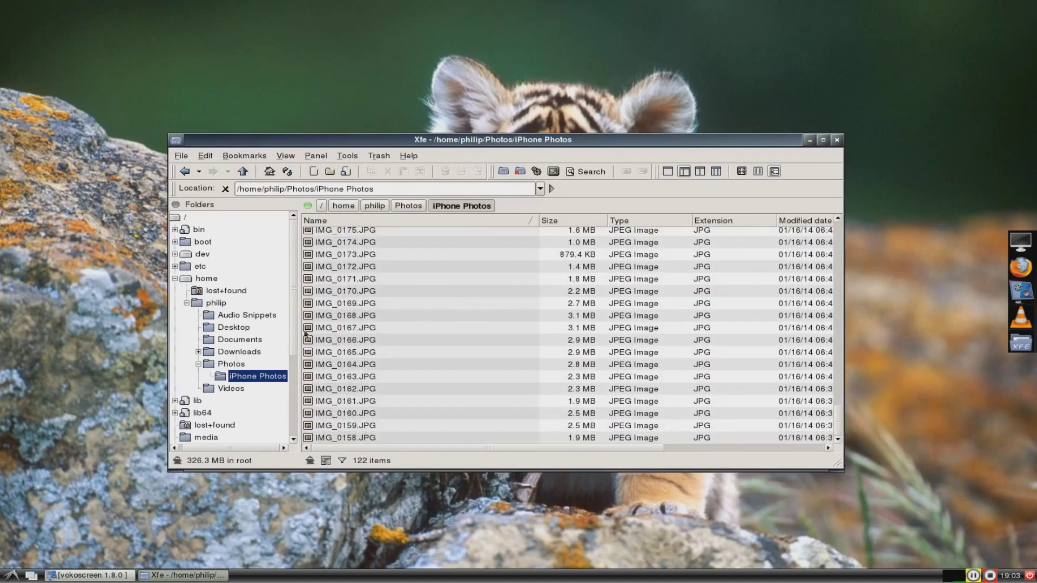
Launch the Viewnior image viewer and place its window over the file manager
left_click(10, 575)
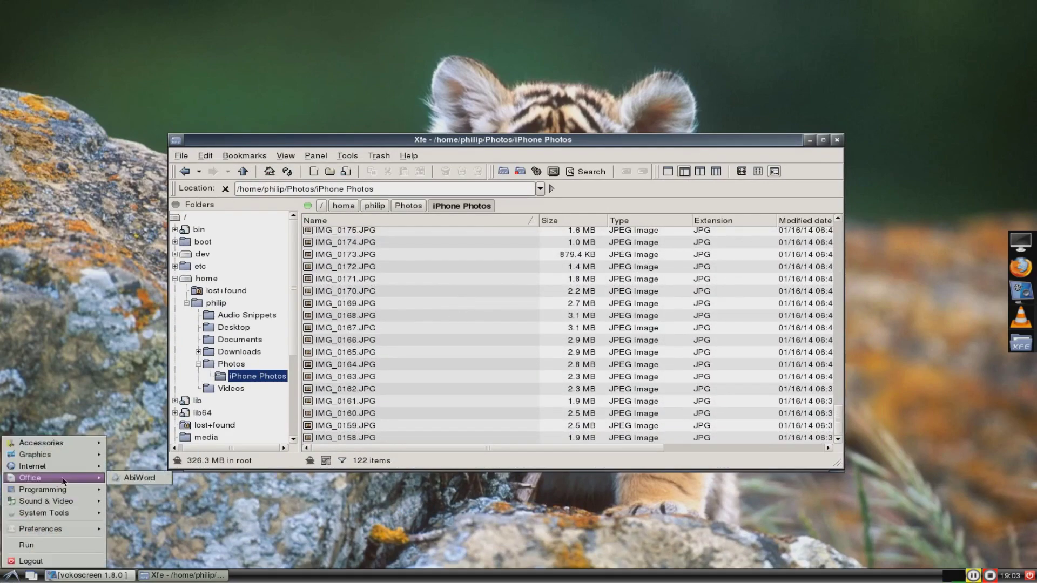
mouse_move(73, 455)
left_click(153, 478)
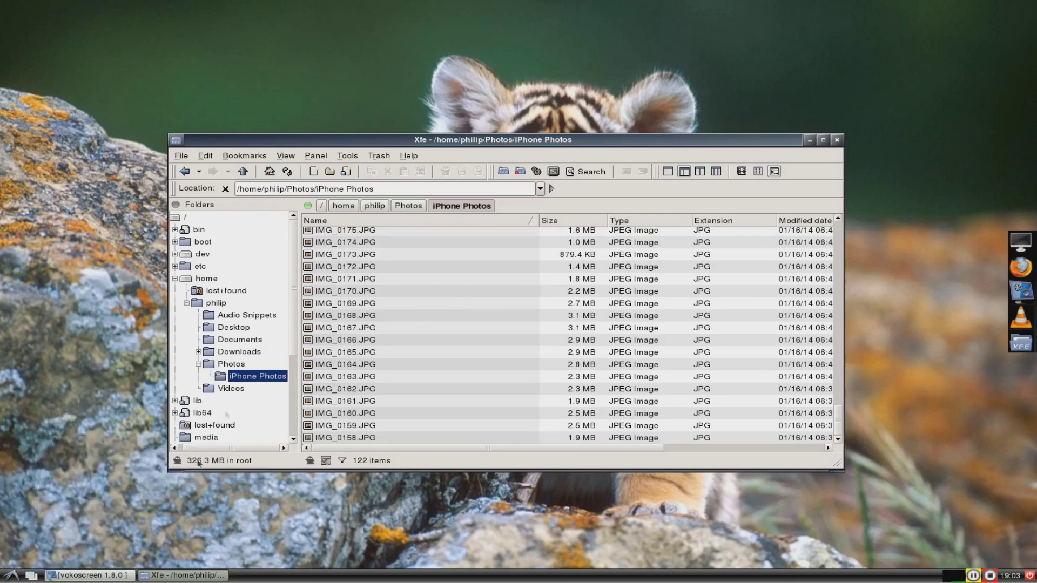
left_click_drag(486, 218, 313, 292)
Open the whole iPhone Photos folder in Viewnior, and reposition and enlarge the viewer window
left_click(483, 306)
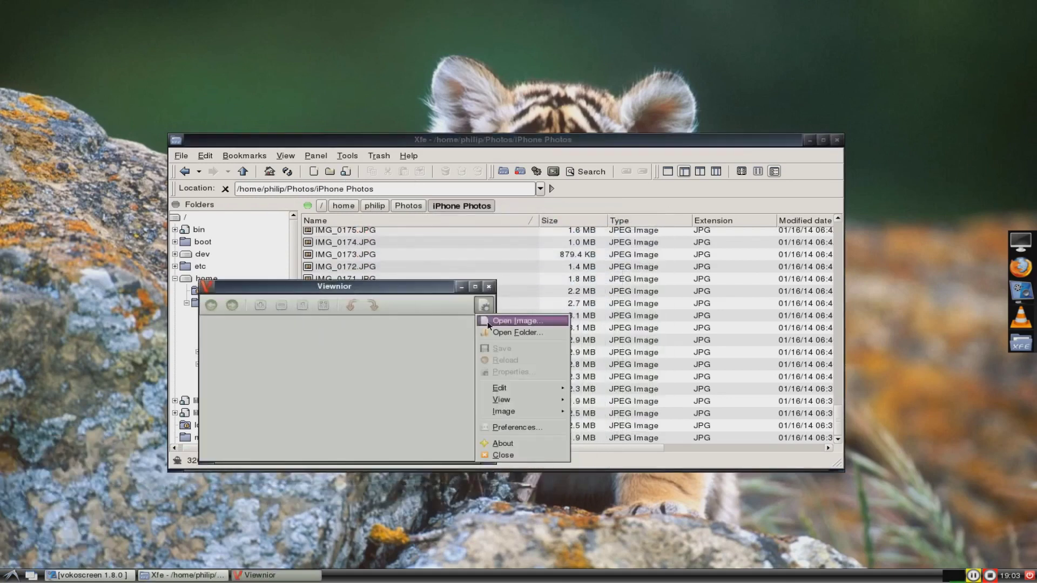
left_click(538, 335)
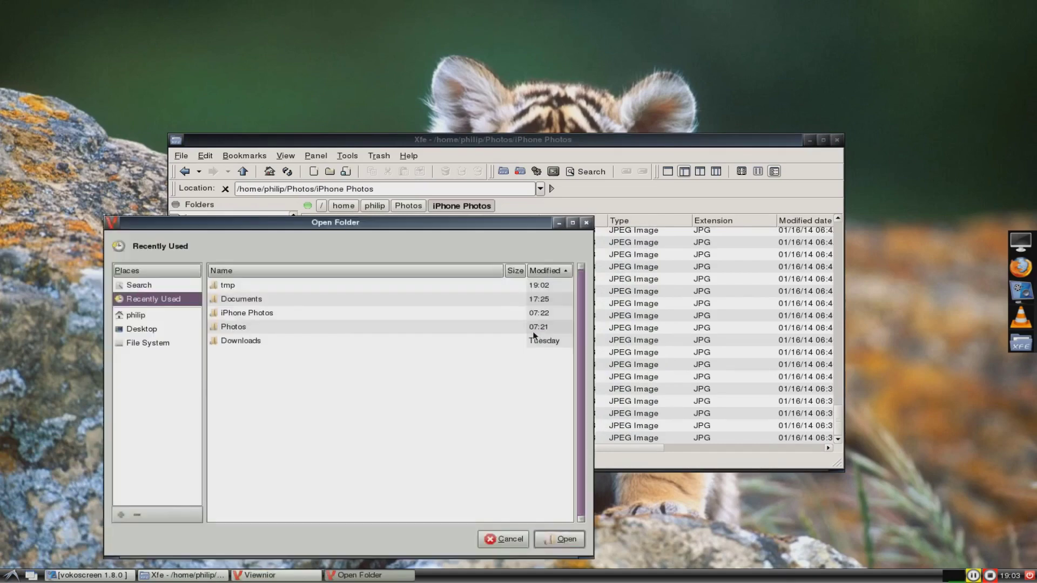
double_click(264, 316)
left_click(559, 542)
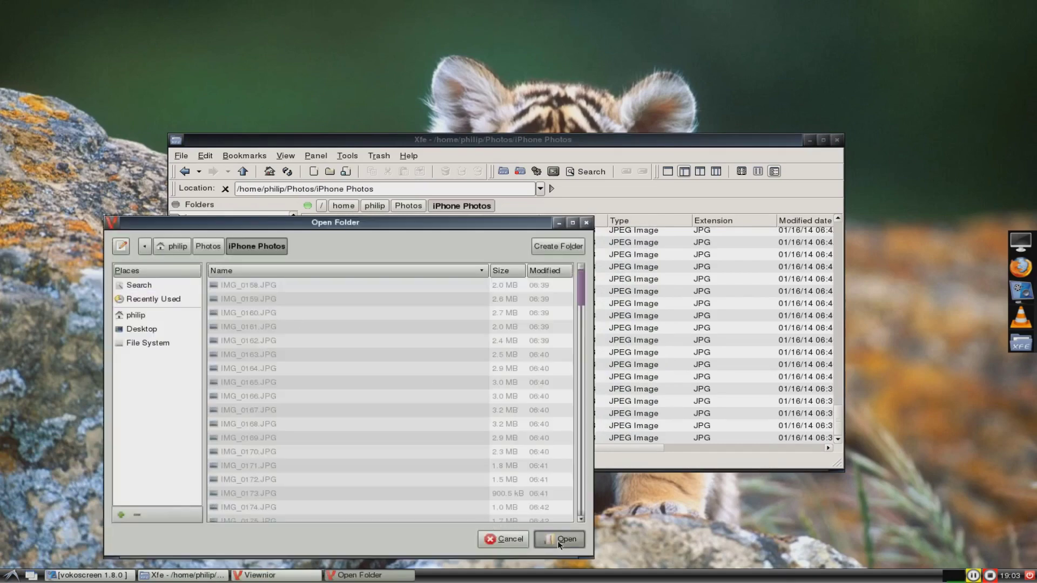
left_click_drag(402, 289, 421, 75)
left_click_drag(517, 255, 766, 424)
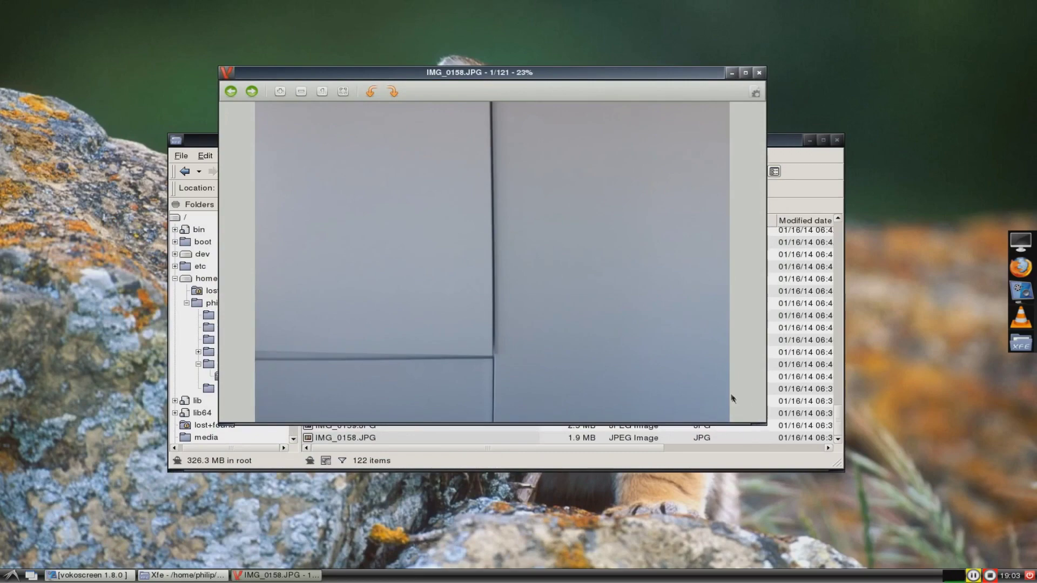
Browse forward through the folder's photos from IMG_0158.JPG to IMG_0171.JPG
key("Right")
key("Right")
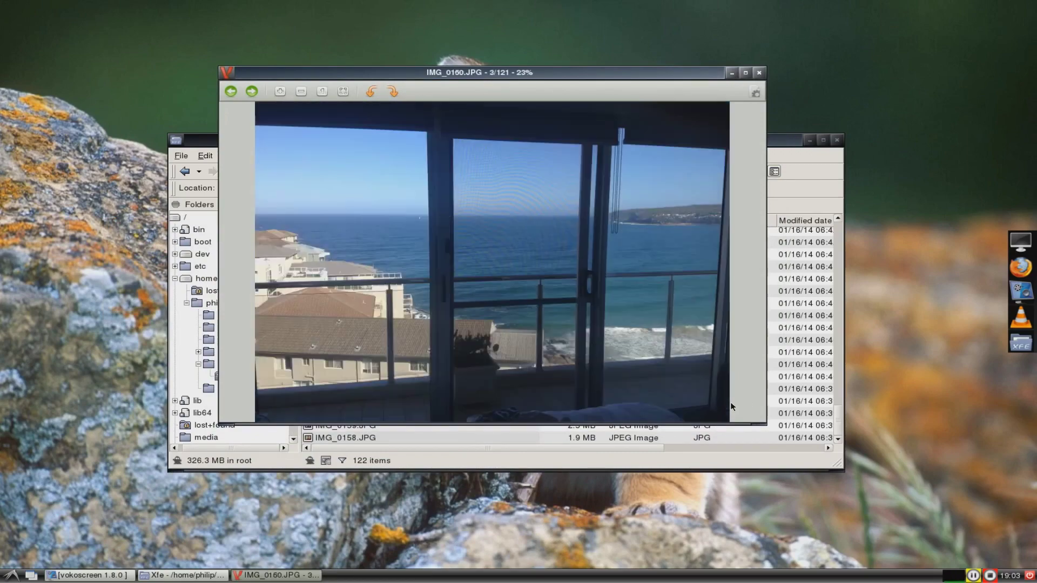
key("Right")
key("Right")
key("Right")
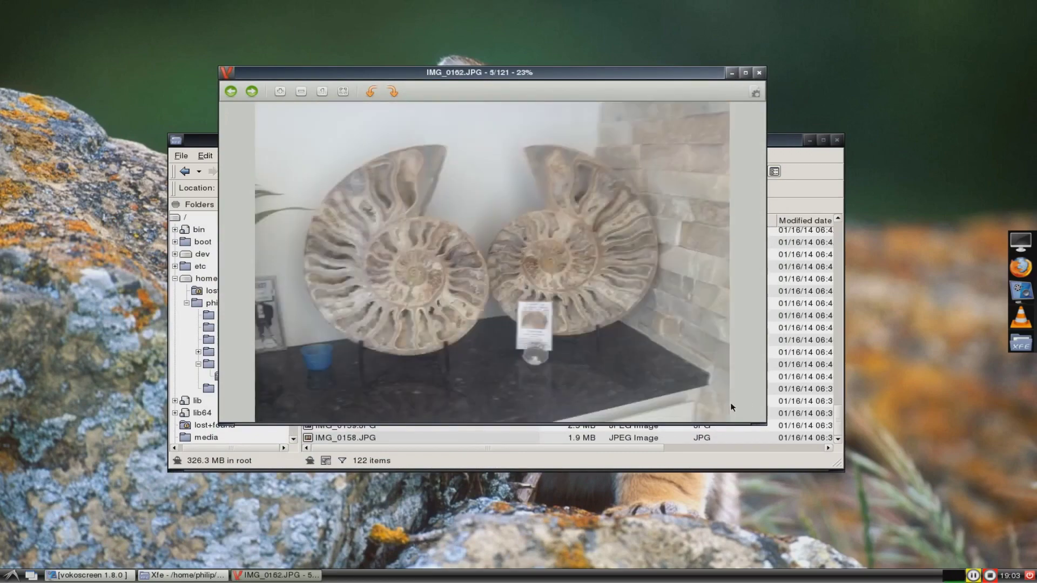
key("Right")
key("Right")
key("Right")
key("Right")
key("Right")
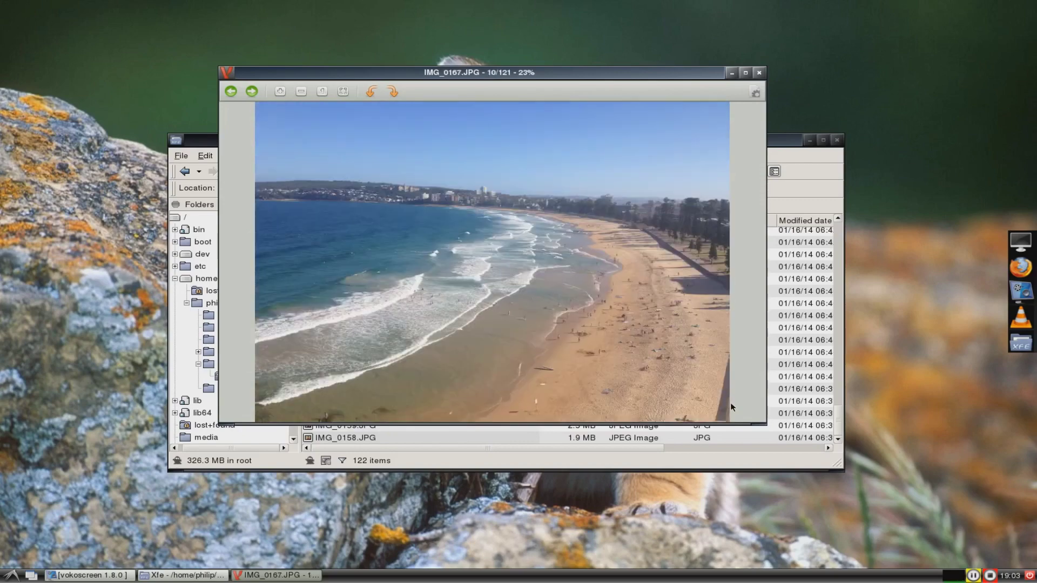
key("Right")
key("Right")
key("Right")
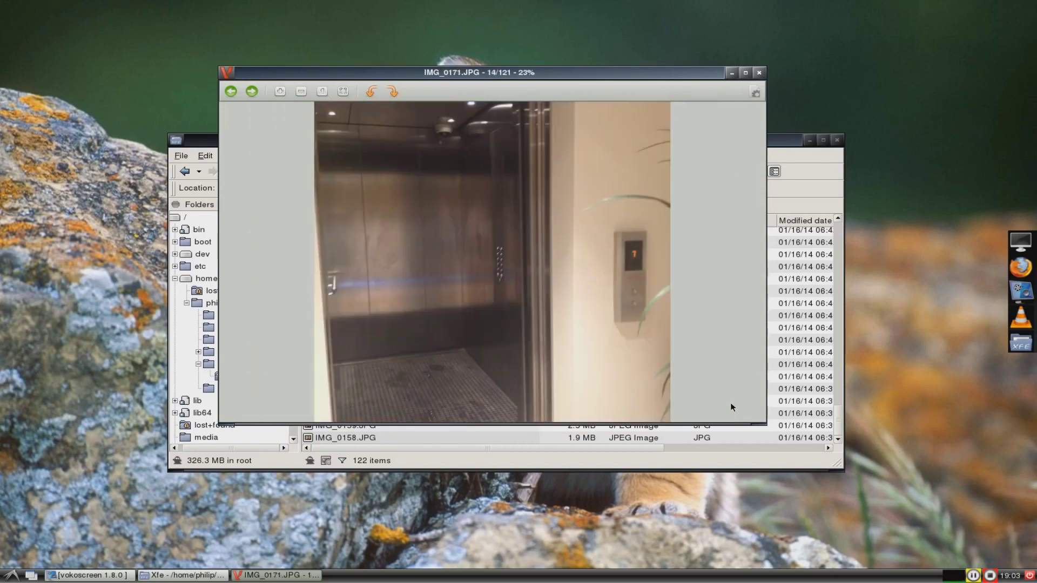
Go back to the beach photo IMG_0167.JPG and return forward to IMG_0171.JPG
key("Left")
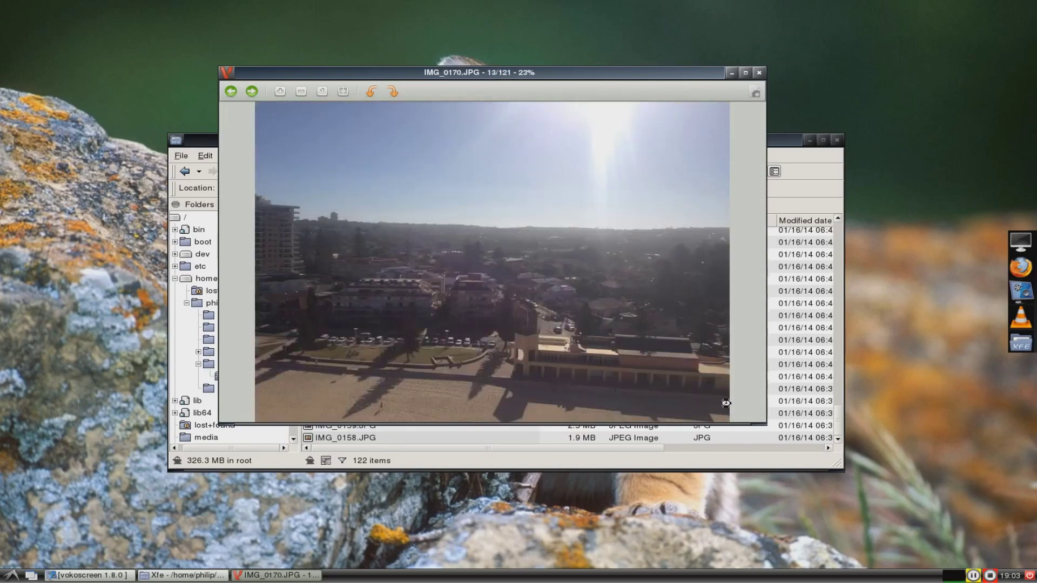
key("Left")
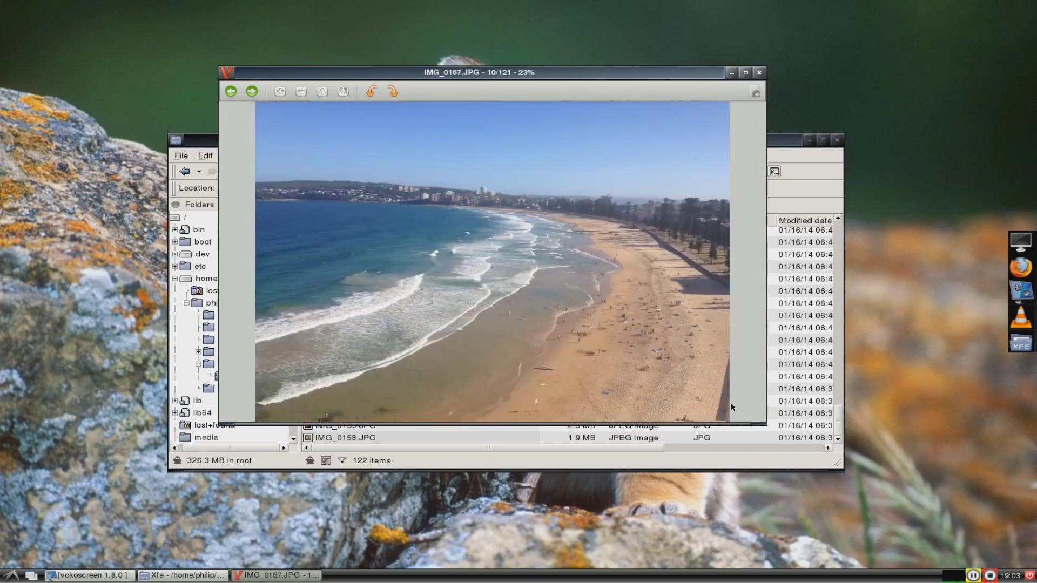
key("Right")
key("Right")
key("Right")
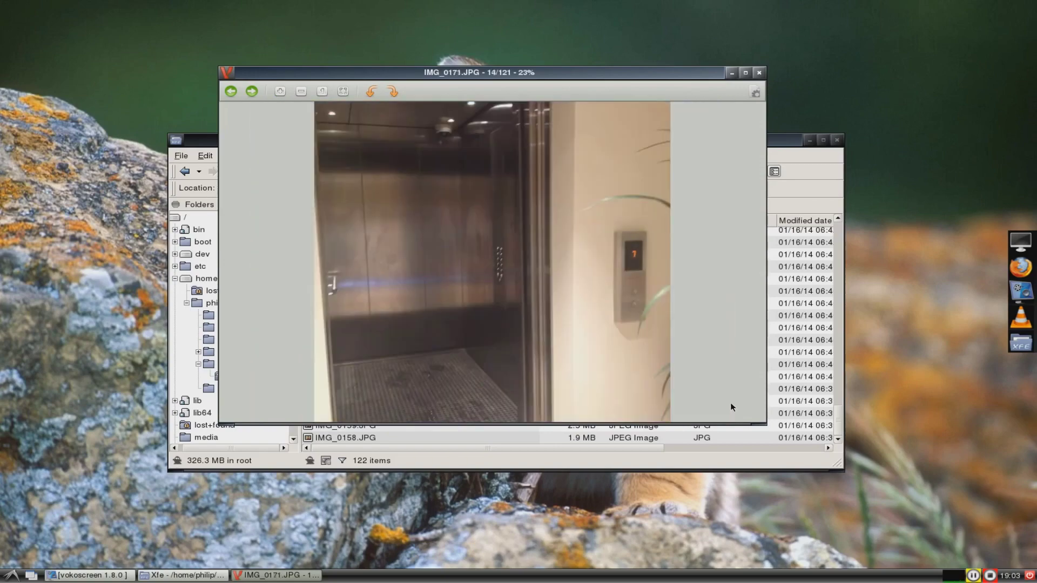
Continue browsing forward through the photos up to IMG_0196.JPG
key("Right")
key("Right")
key("Right")
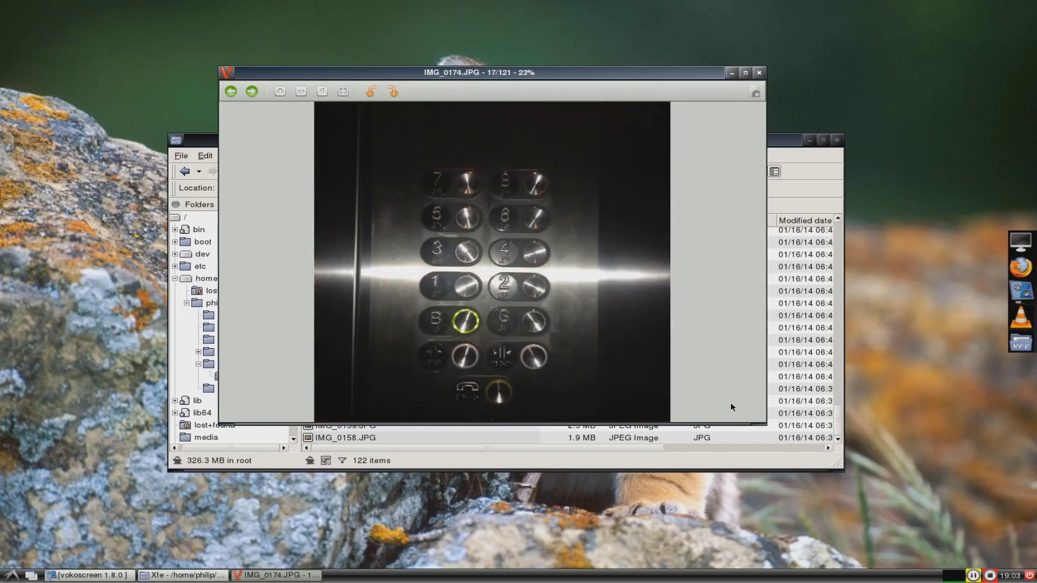
key("Right")
key("Right")
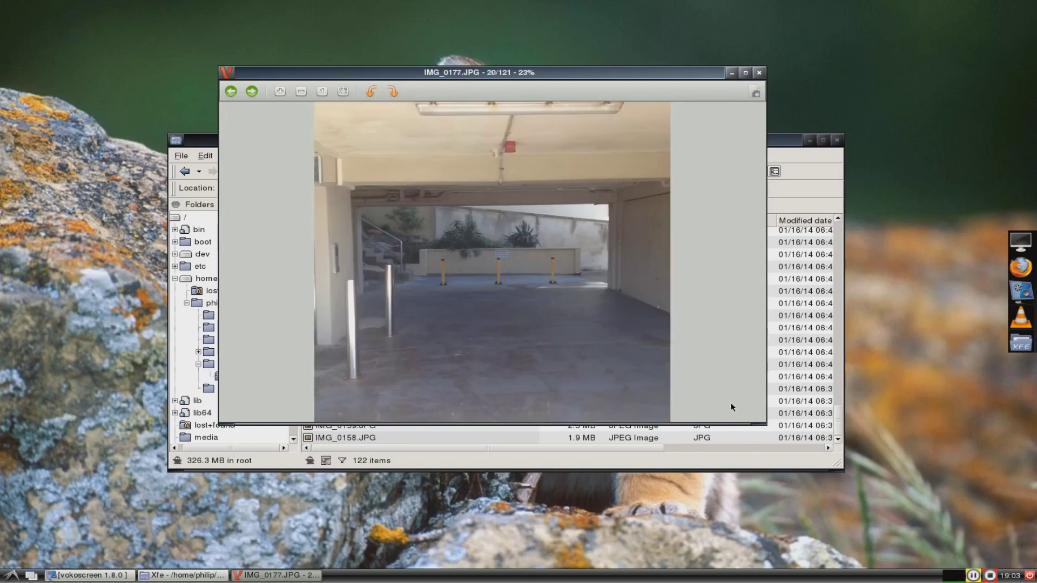
key("Right")
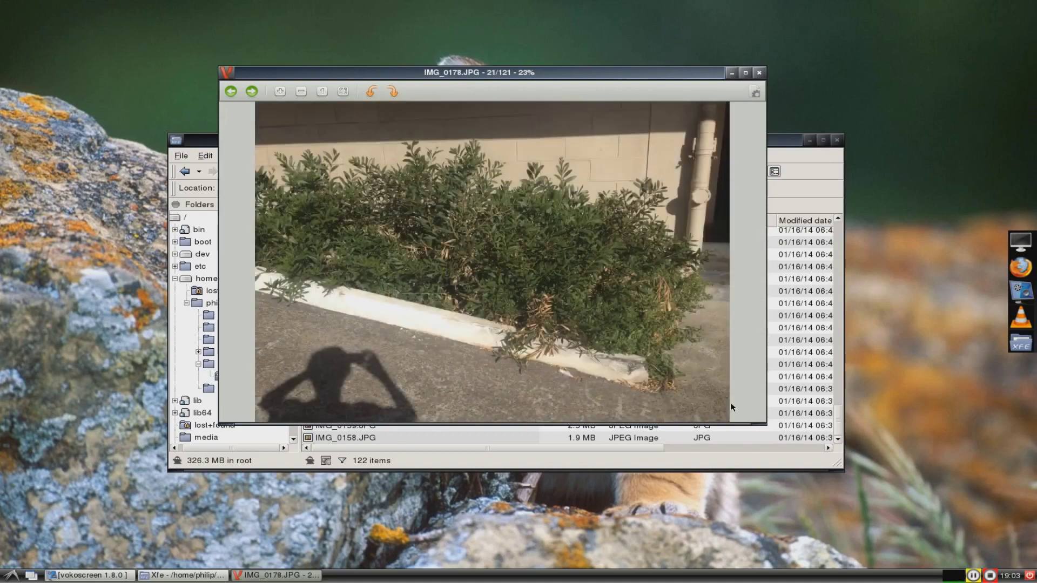
key("Right")
key("Right")
key("Right")
key("Right")
key("Right")
key("Right")
key("Right")
key("Right")
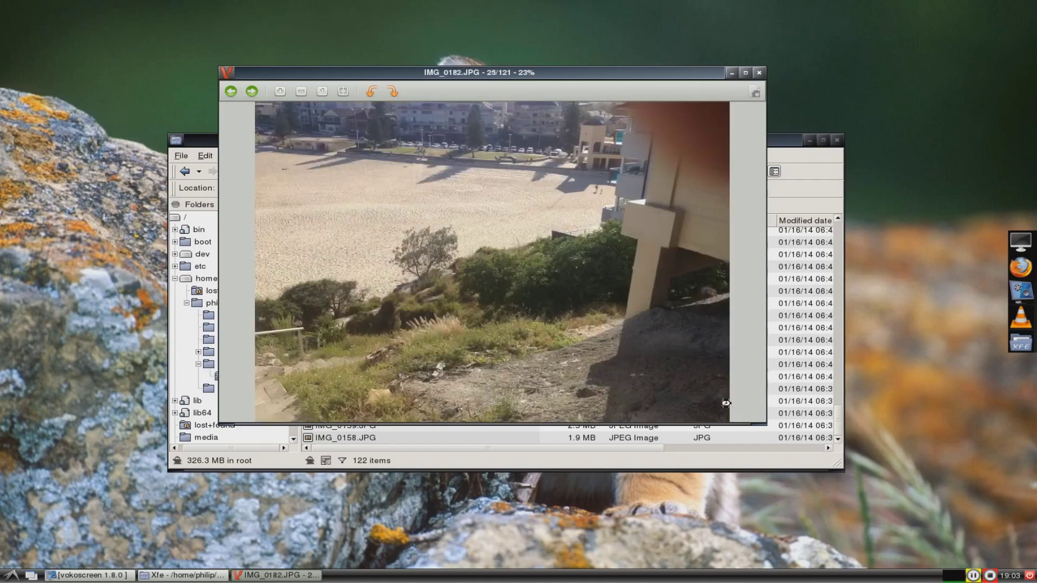
key("Right")
key("Right")
key("Right")
key("Right")
key("Right")
key("Right")
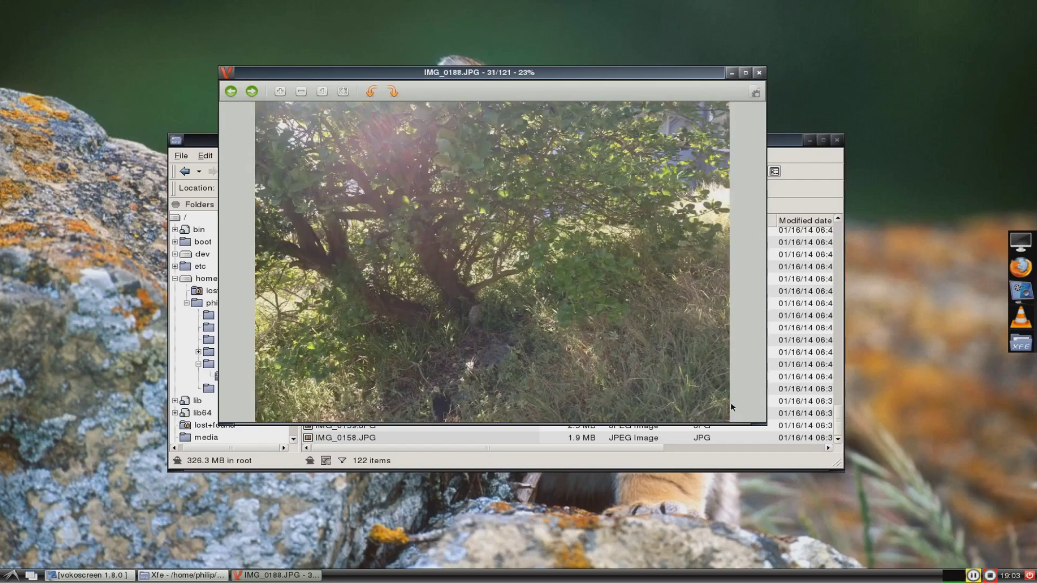
key("Right")
key("Right")
key("Right")
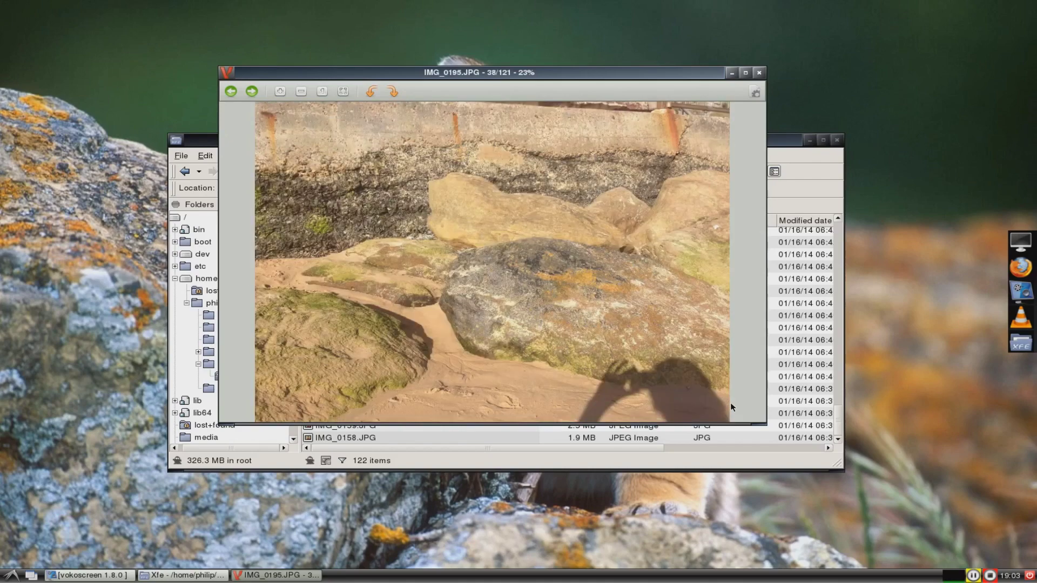
key("Right")
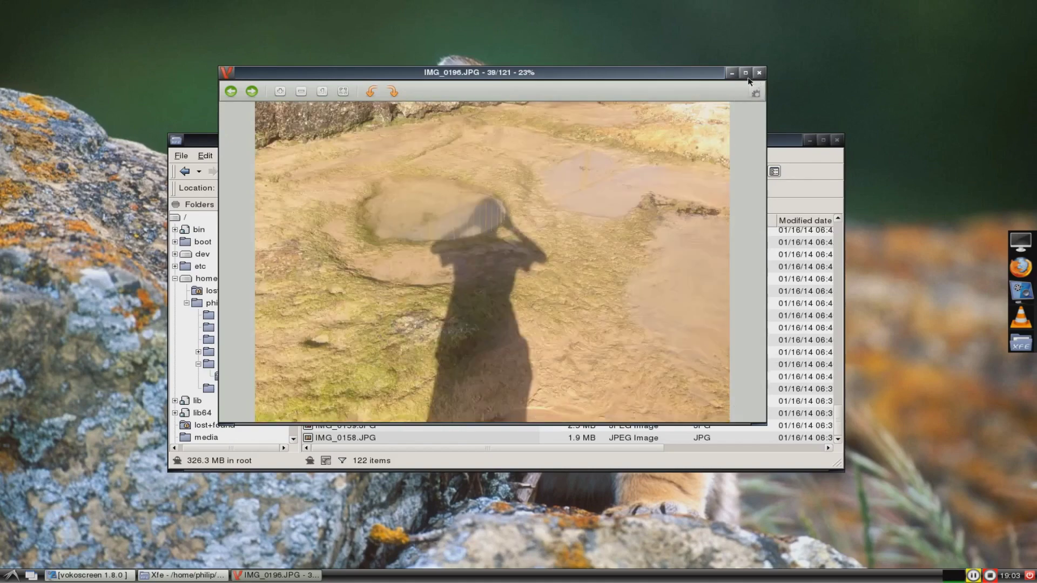
Maximize the viewer window and view the following photos at the larger size, up to IMG_0206.JPG
left_click(746, 73)
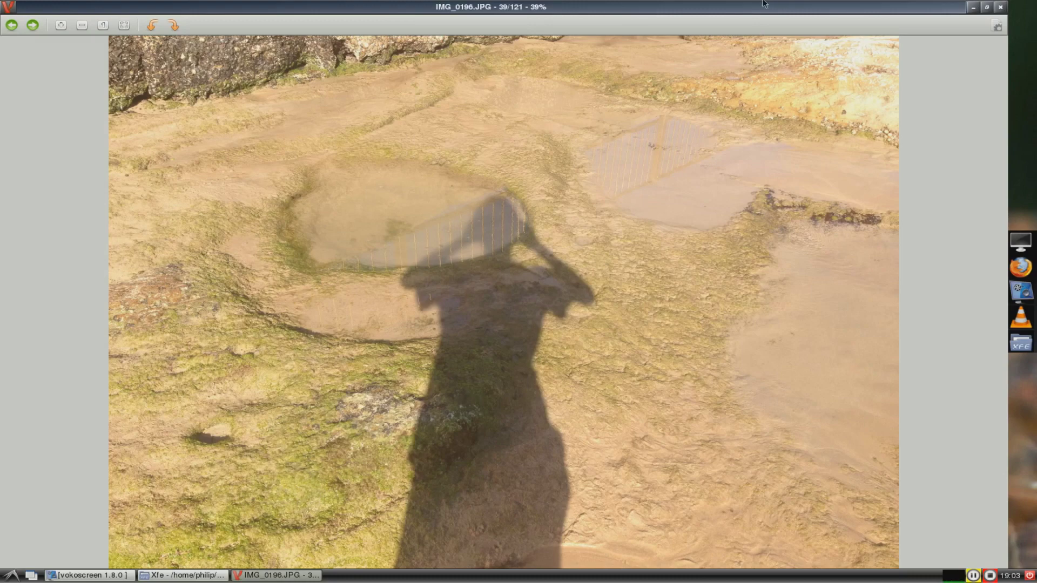
key("Right")
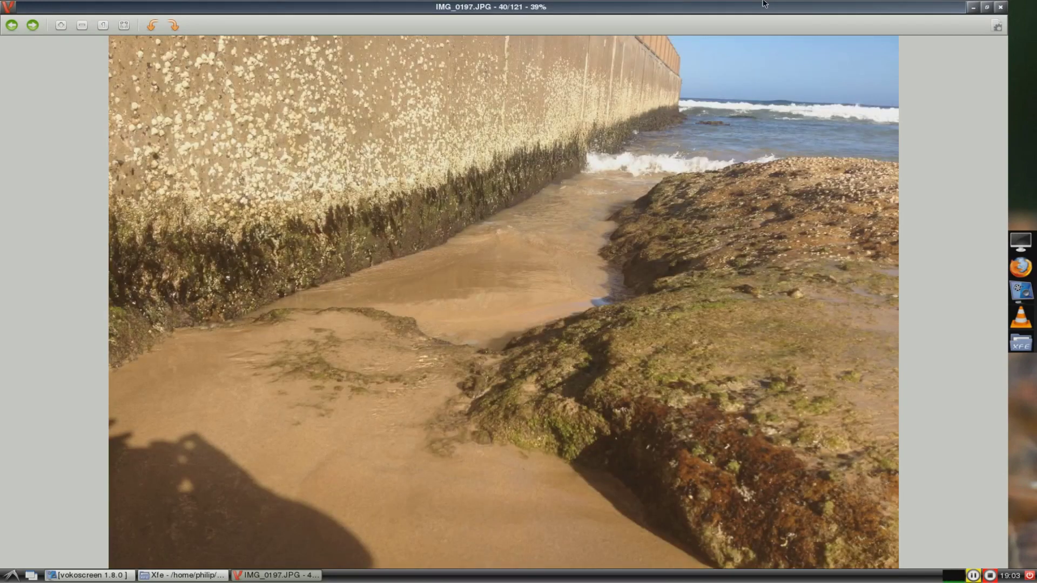
key("Right")
key("Right")
key("Right")
key("Right")
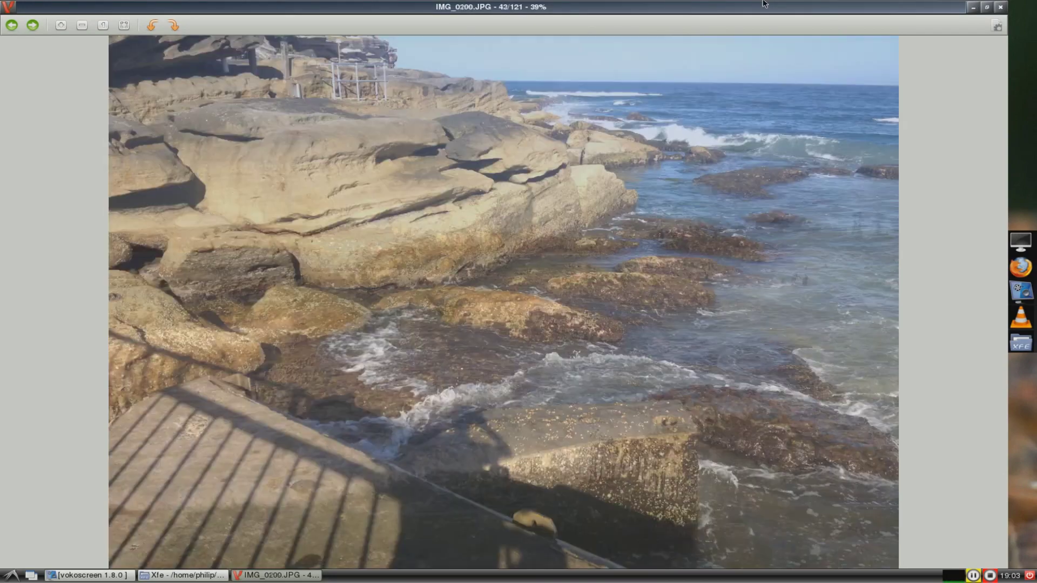
key("Right")
key("Right")
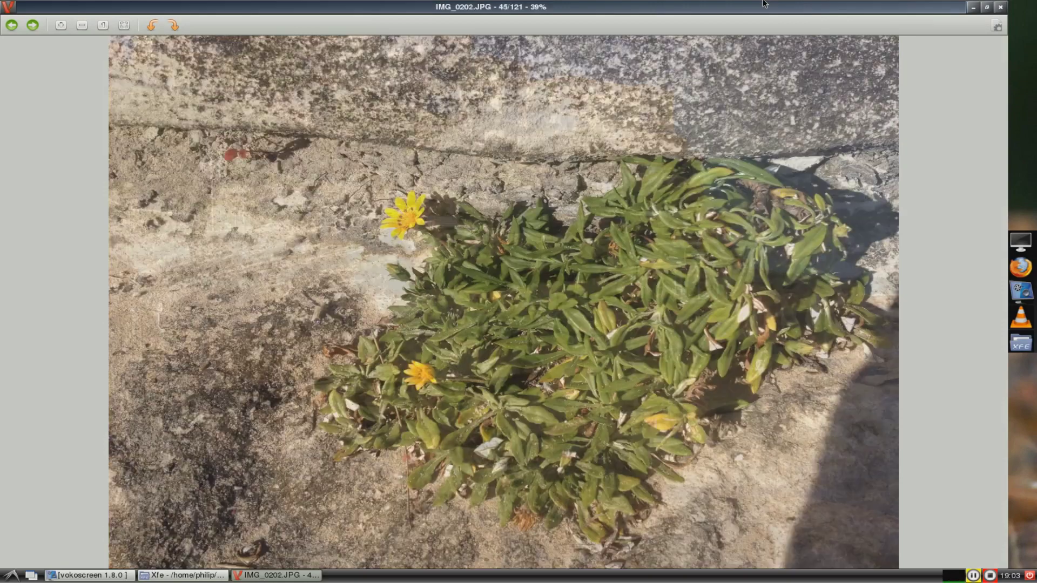
key("Right")
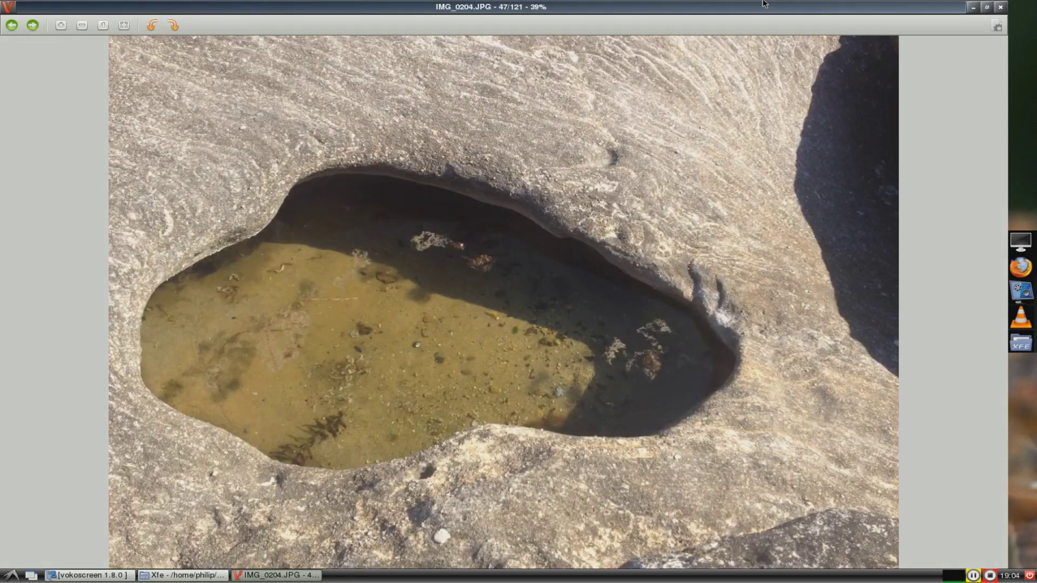
key("Right")
key("Right")
key("Right")
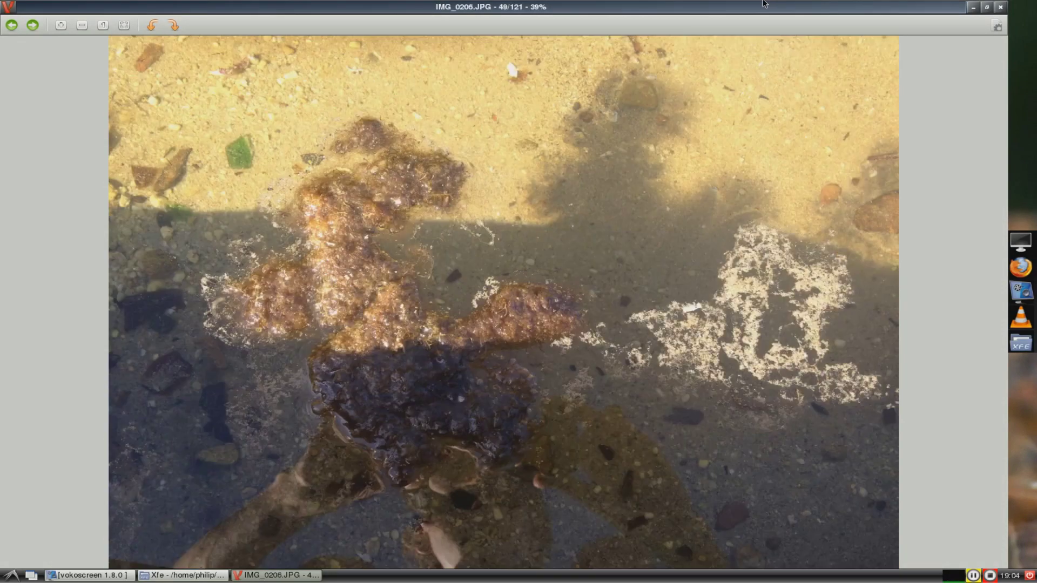
Step back one photo from IMG_0206.JPG and browse forward to the rock overhang by the sea in IMG_0213.JPG
key("Left")
key("Right")
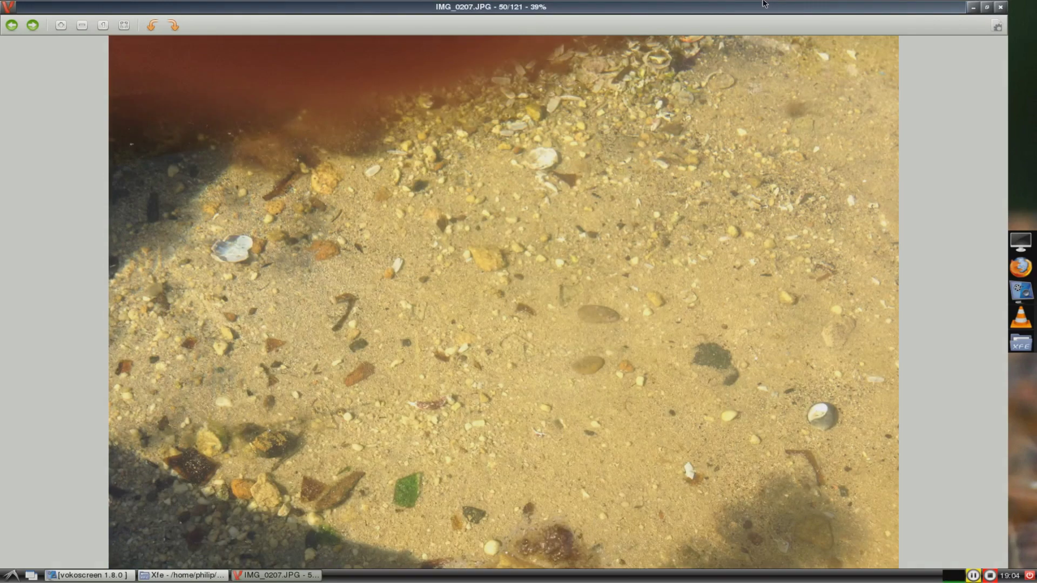
key("Right")
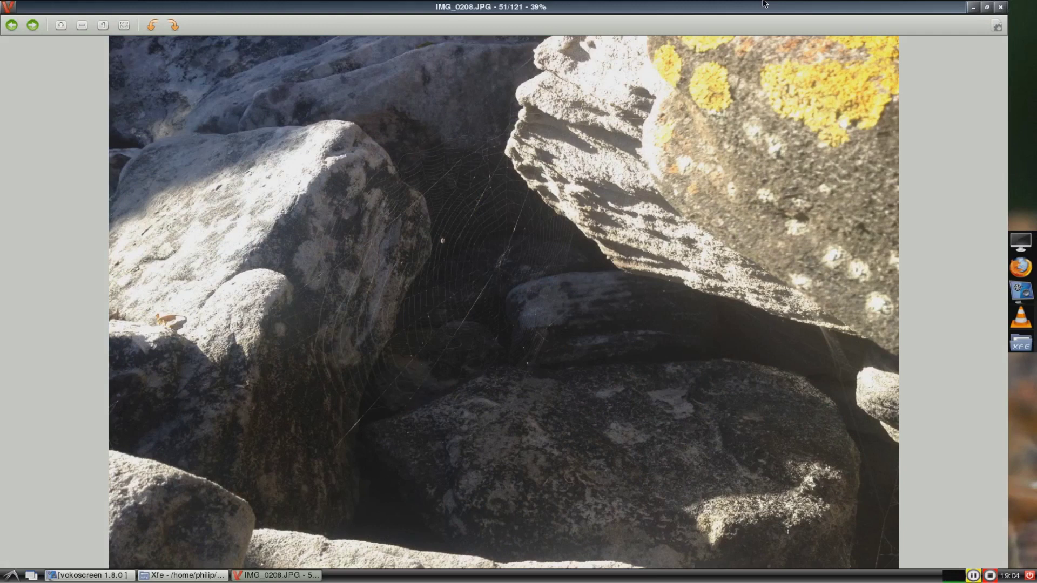
key("Right")
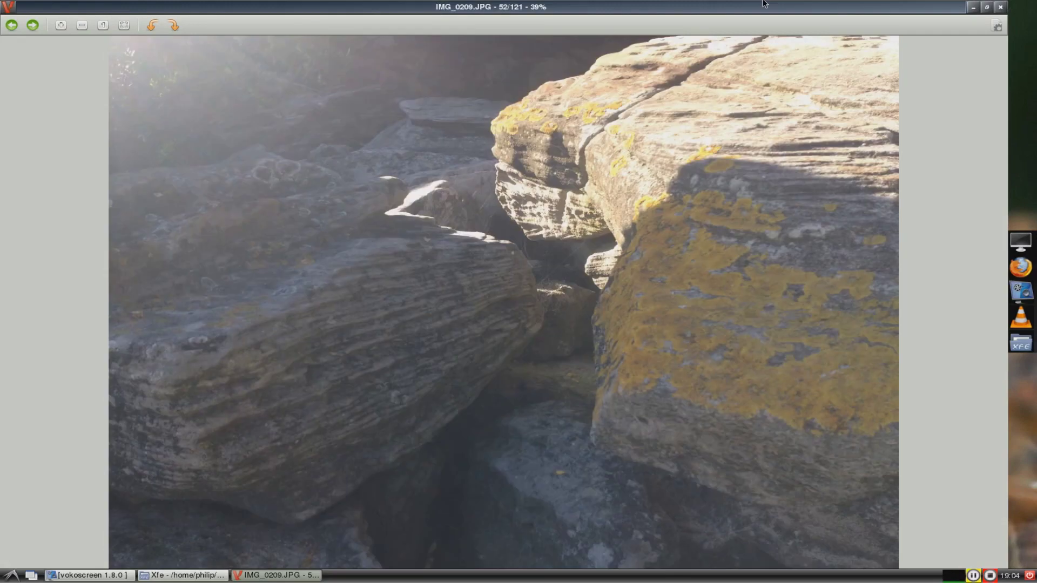
key("Right")
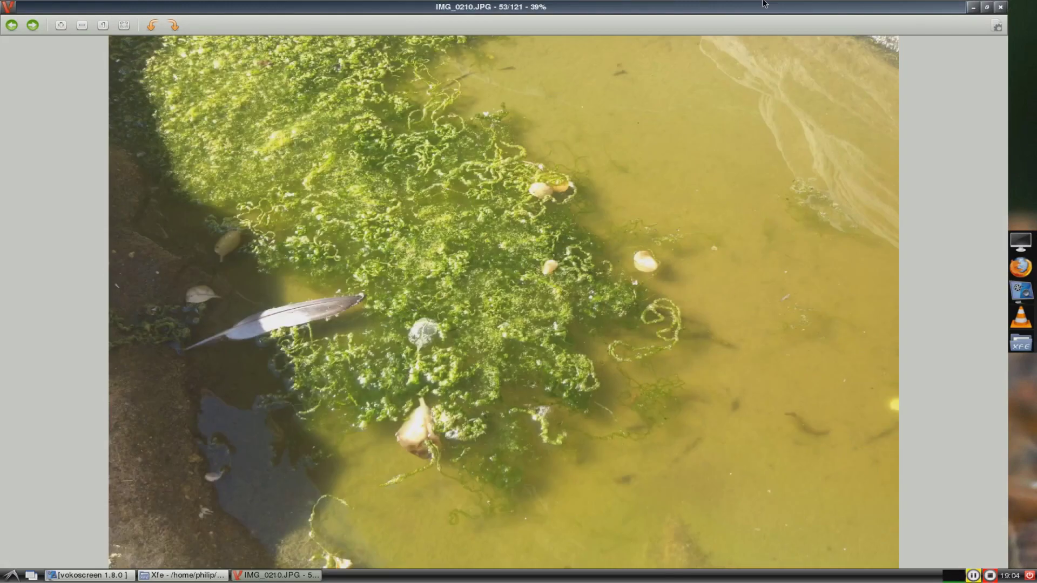
key("Right")
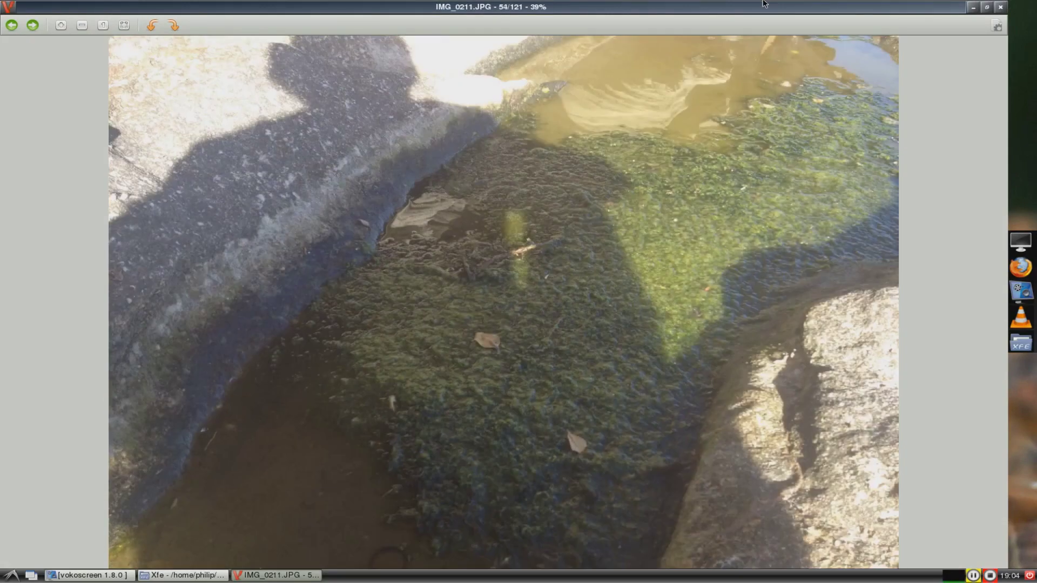
key("Right")
key("Right")
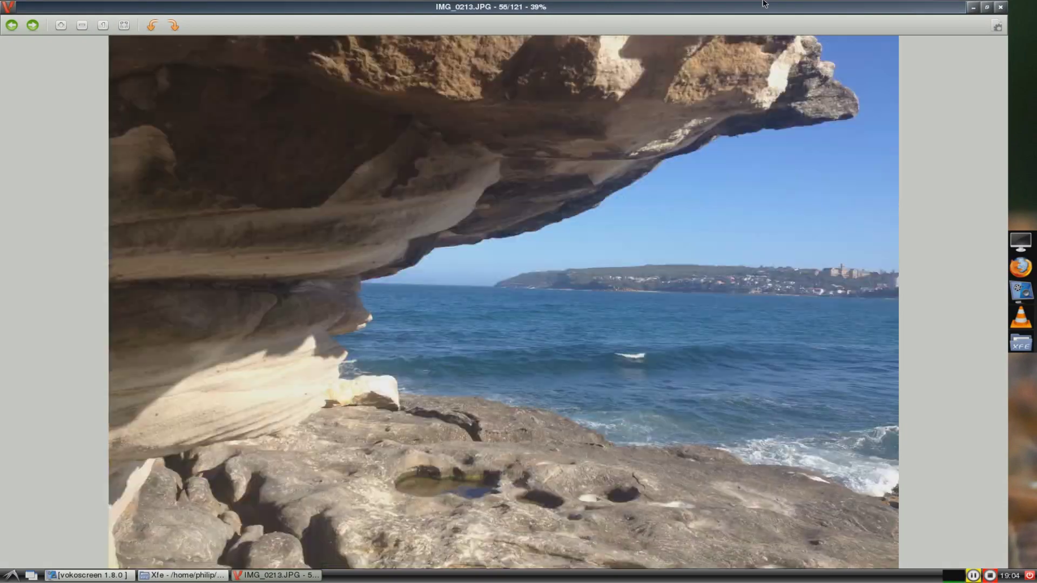
Continue forward through the coastal rock and cliff photos up to IMG_0224.JPG
key("Right")
key("Right")
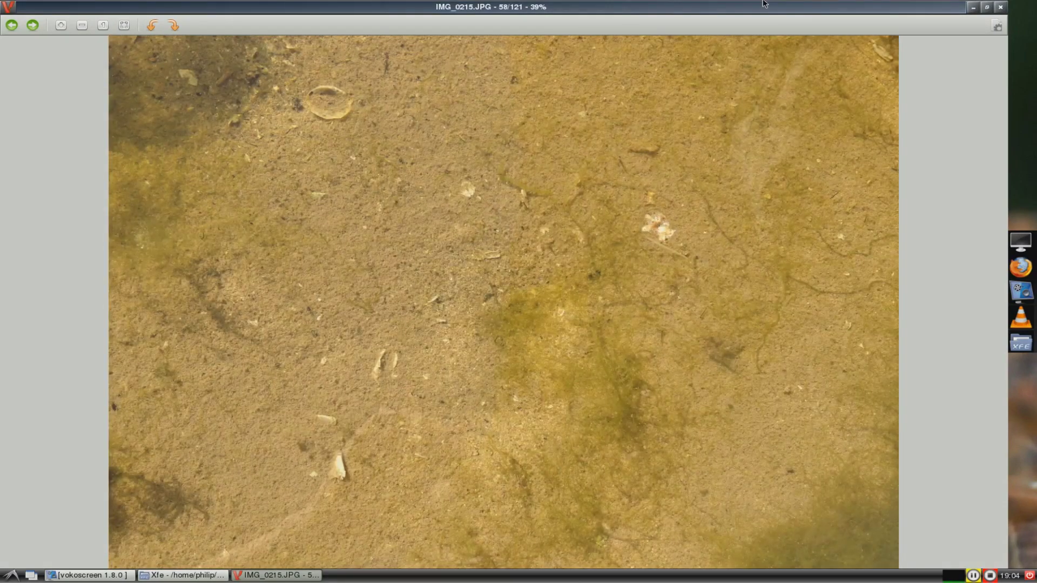
key("Right")
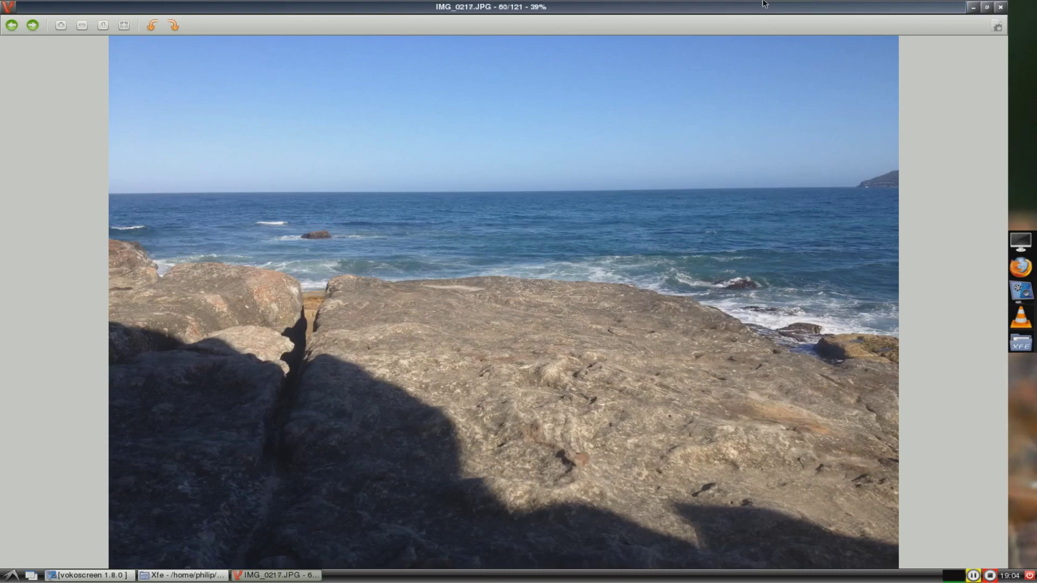
key("Right")
key("Right")
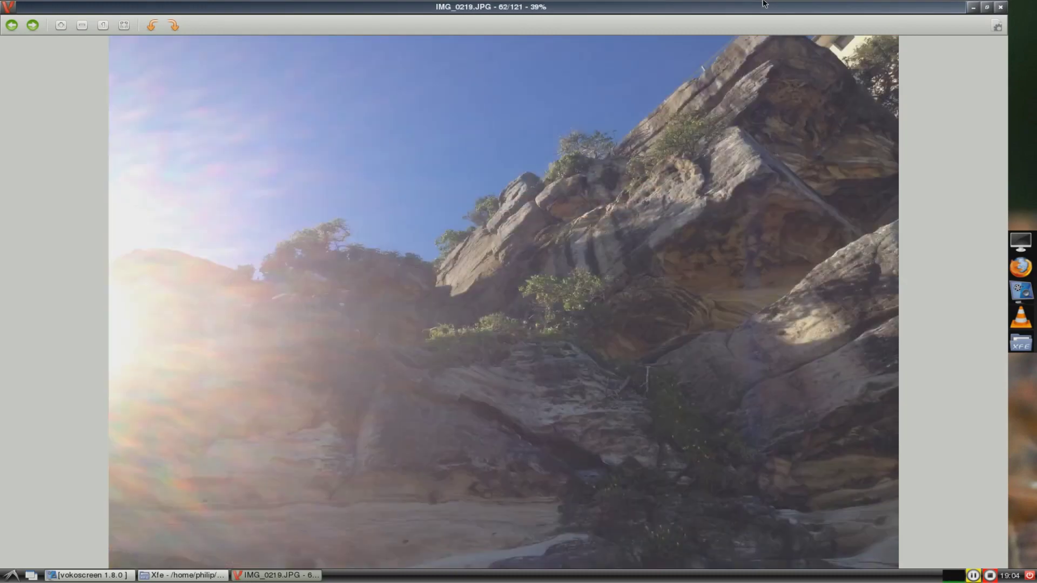
key("Right")
key("Right")
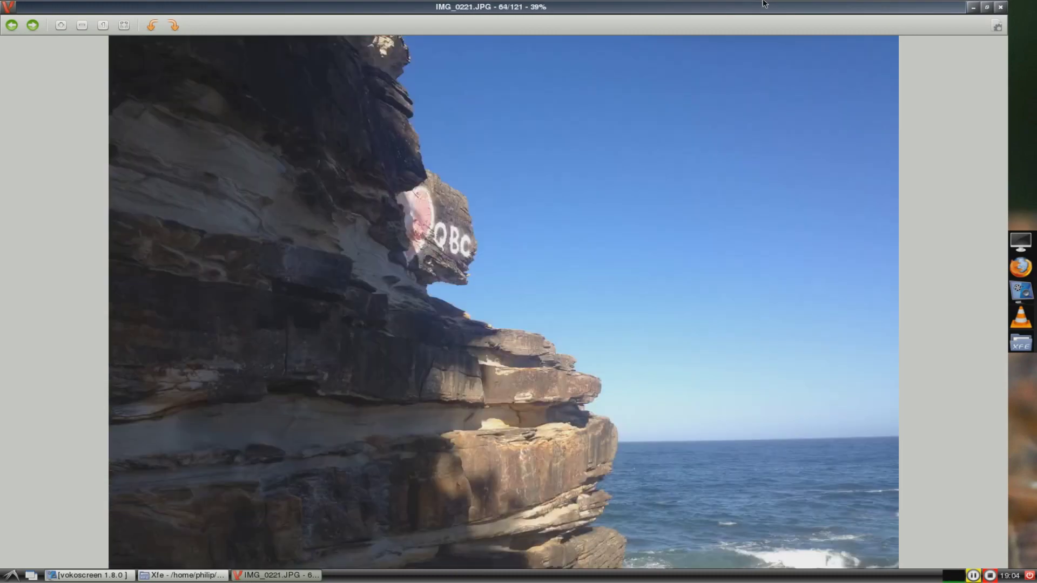
key("Right")
key("Right")
key("Right")
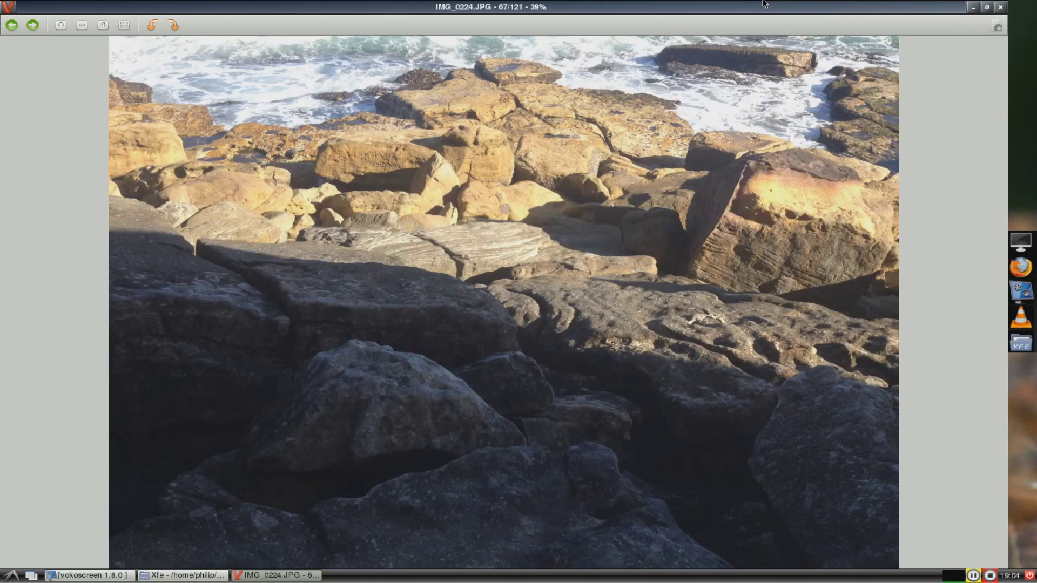
View the sea cave photos starting at IMG_0225.JPG and continue forward to IMG_0235.JPG
key("Right")
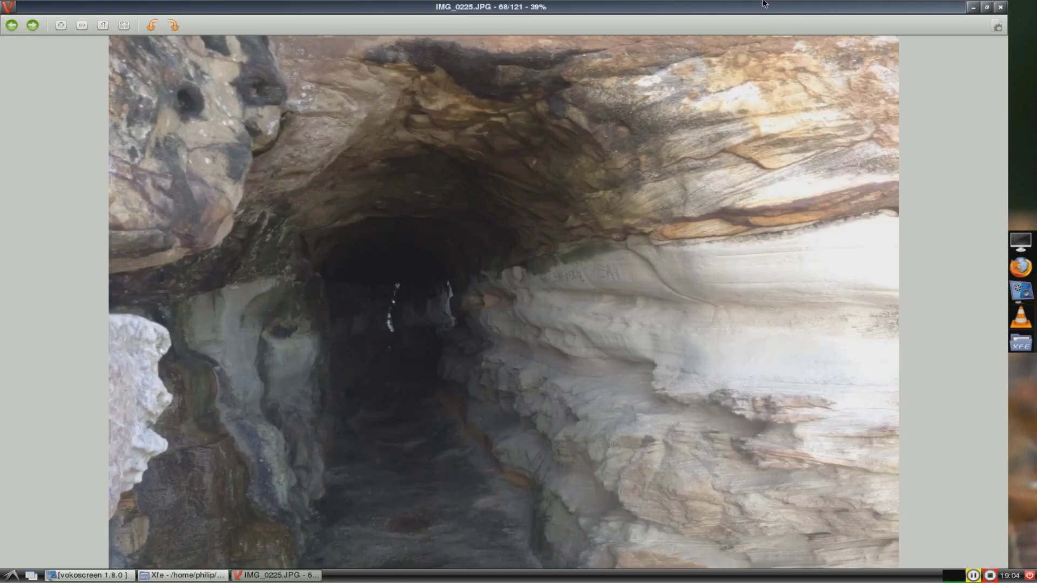
key("Right")
key("Right")
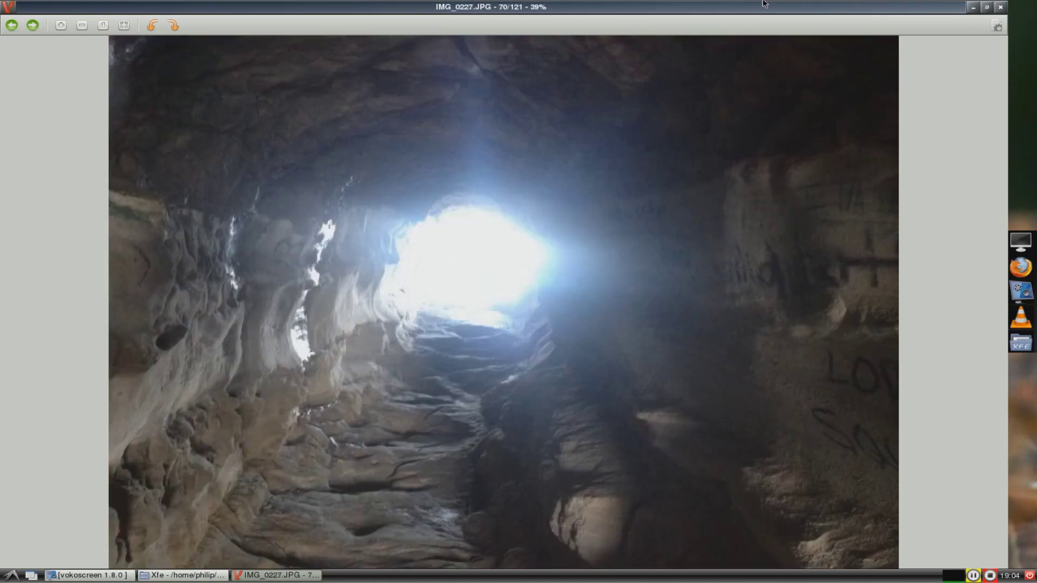
key("Right")
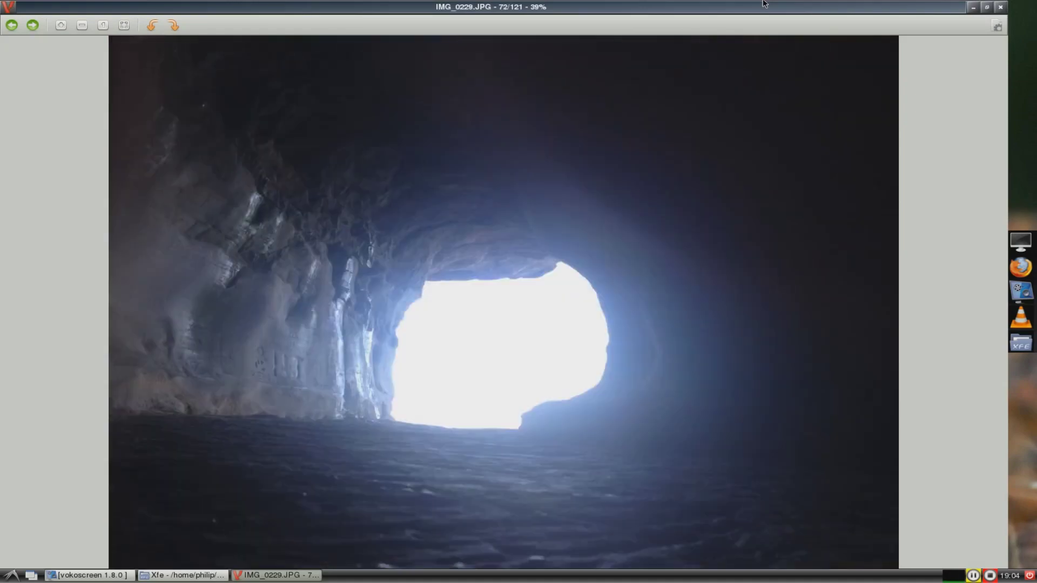
key("Right")
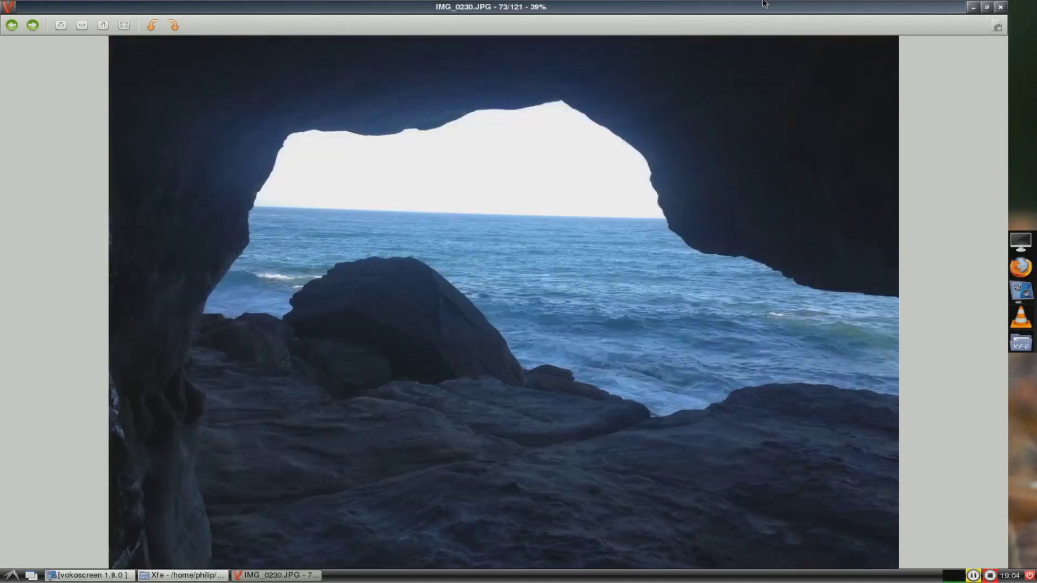
key("Right")
key("Right")
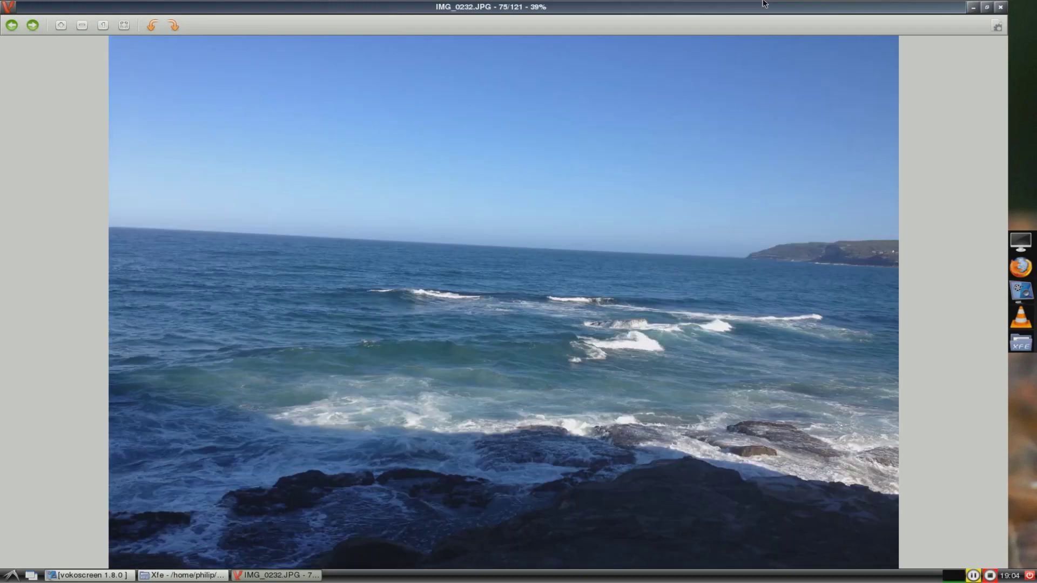
key("Right")
key("Right")
key("Right")
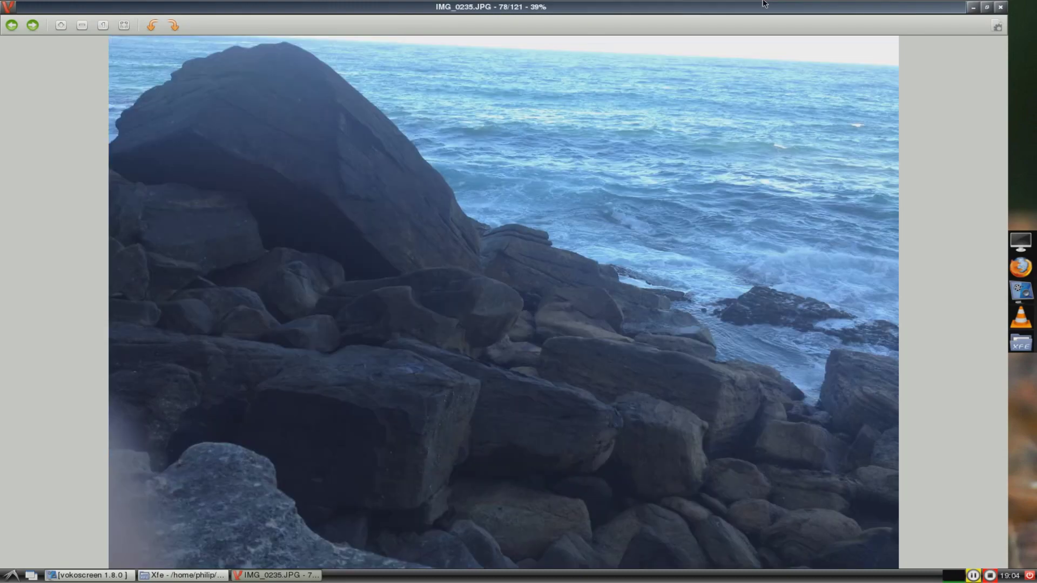
Browse forward from IMG_0235.JPG to the wave splash photo IMG_0241.JPG
key("Right")
key("Right")
key("Right")
key("Right")
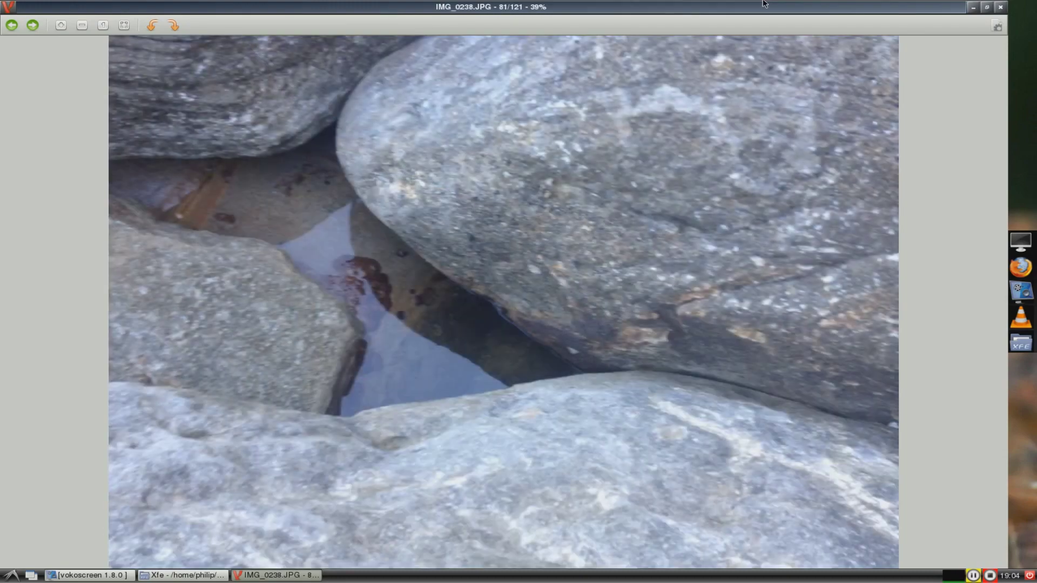
key("Right")
key("Right")
key("Right")
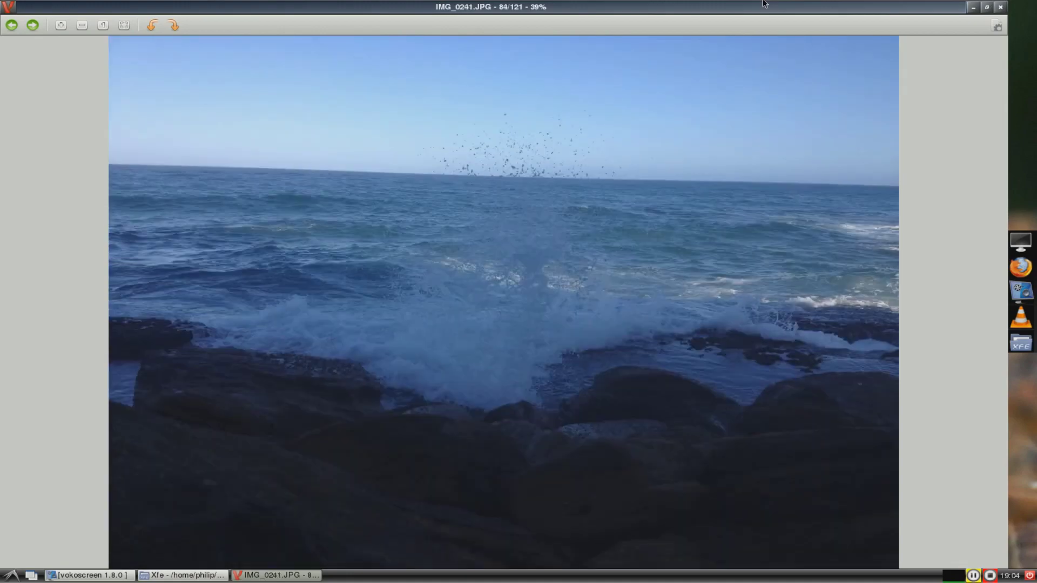
Go back one photo from IMG_0241.JPG and browse forward through the breaking wave photos to IMG_0251.JPG
key("Left")
key("Right")
key("Right")
key("Right")
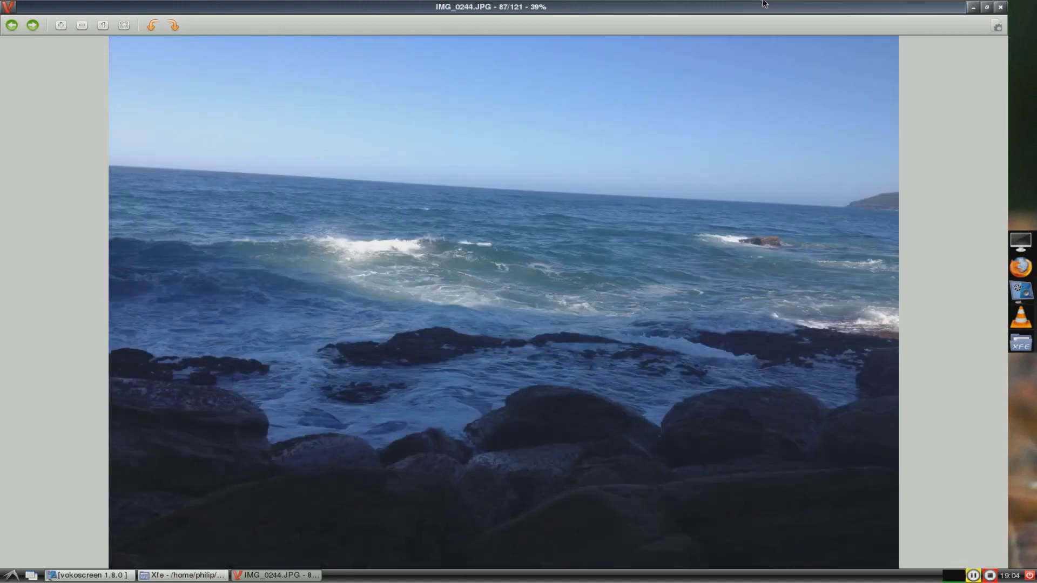
key("Right")
key("Right")
key("Right")
key("Right")
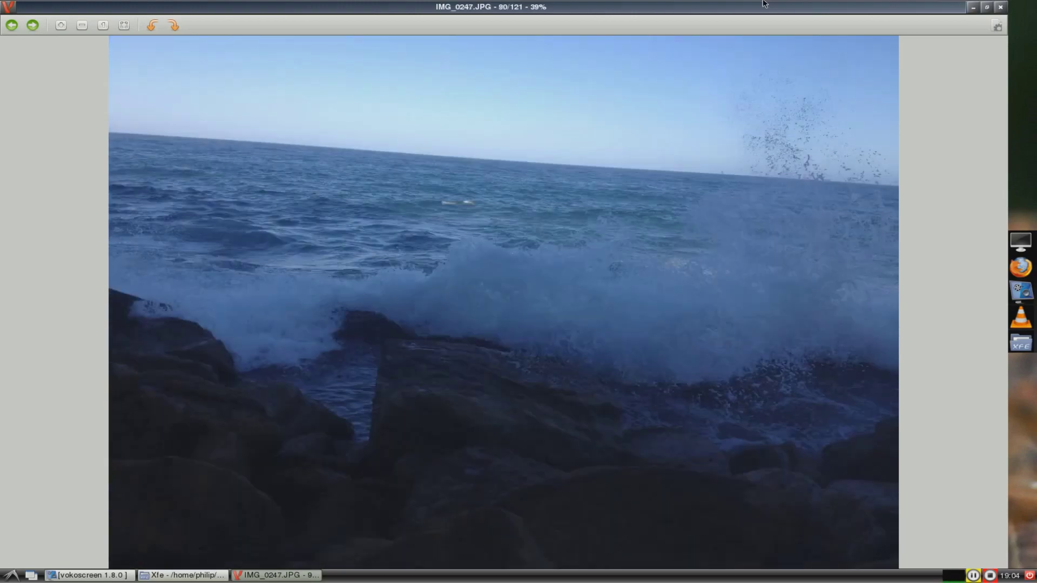
key("Right")
key("Right")
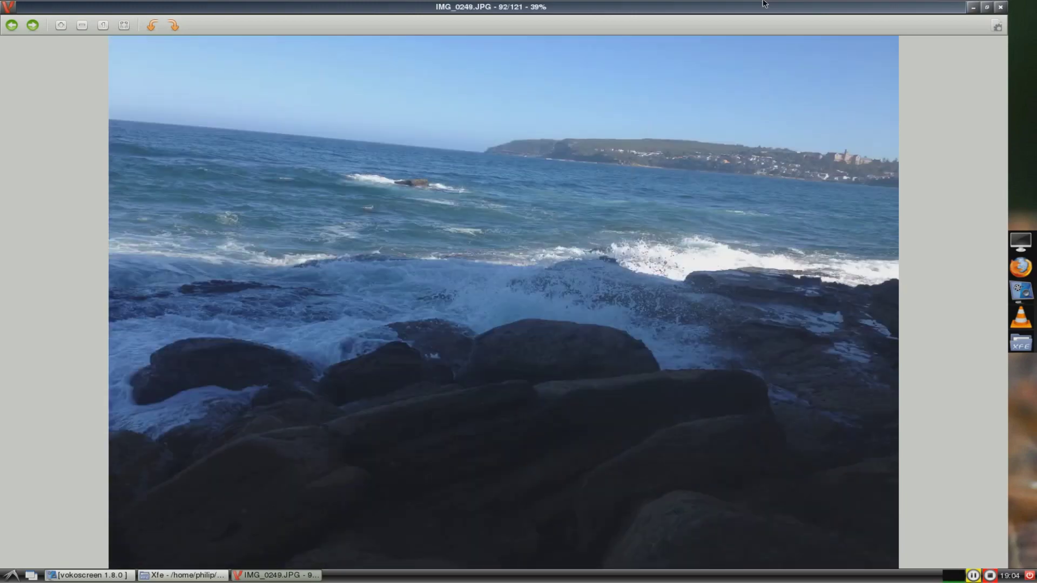
key("Right")
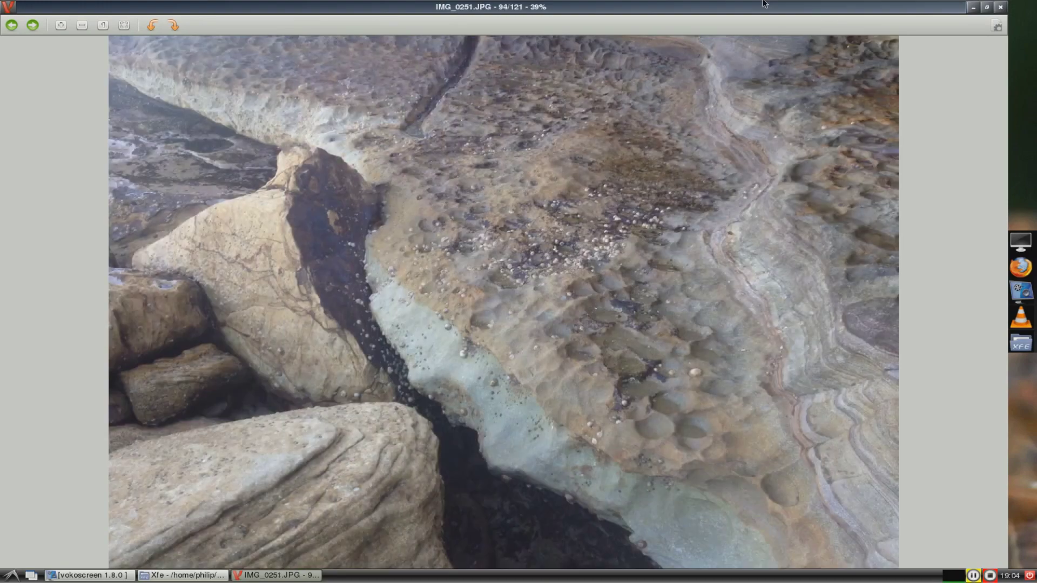
Go back one photo from IMG_0251.JPG and view the shell-covered boulder photos onward up to IMG_0258.JPG
key("Left")
key("Right")
key("Right")
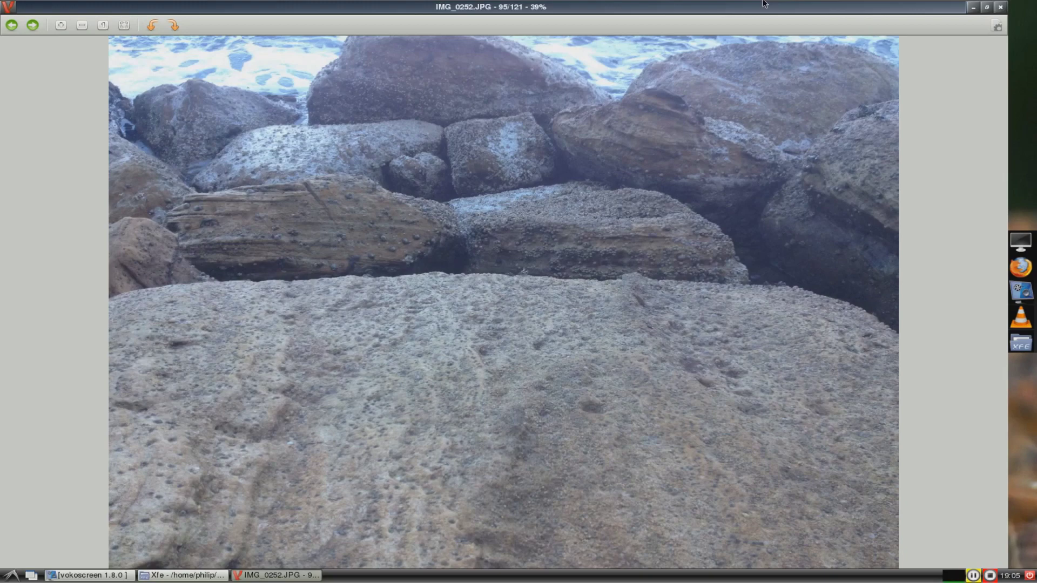
key("Right")
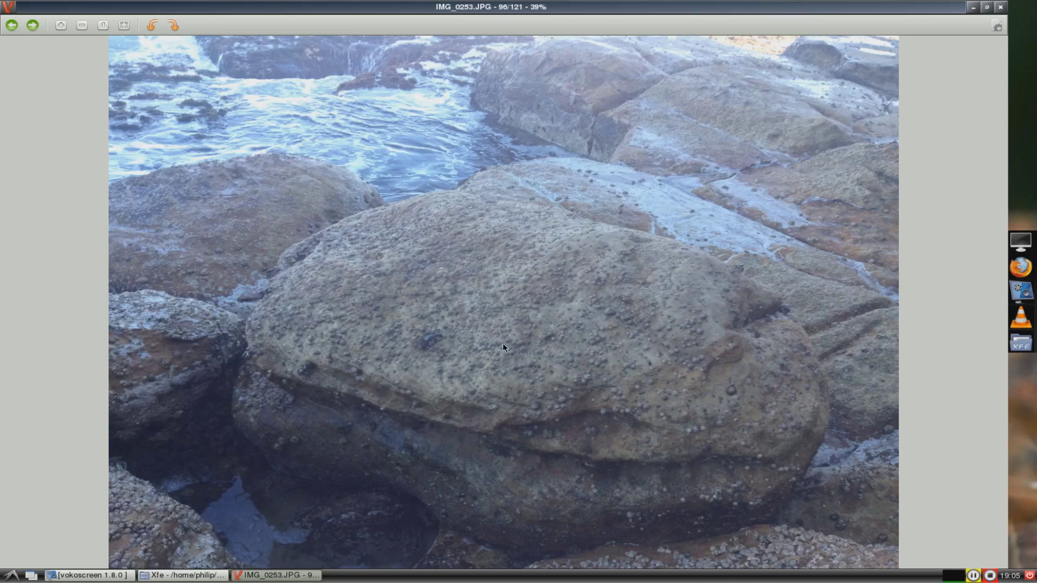
key("Right")
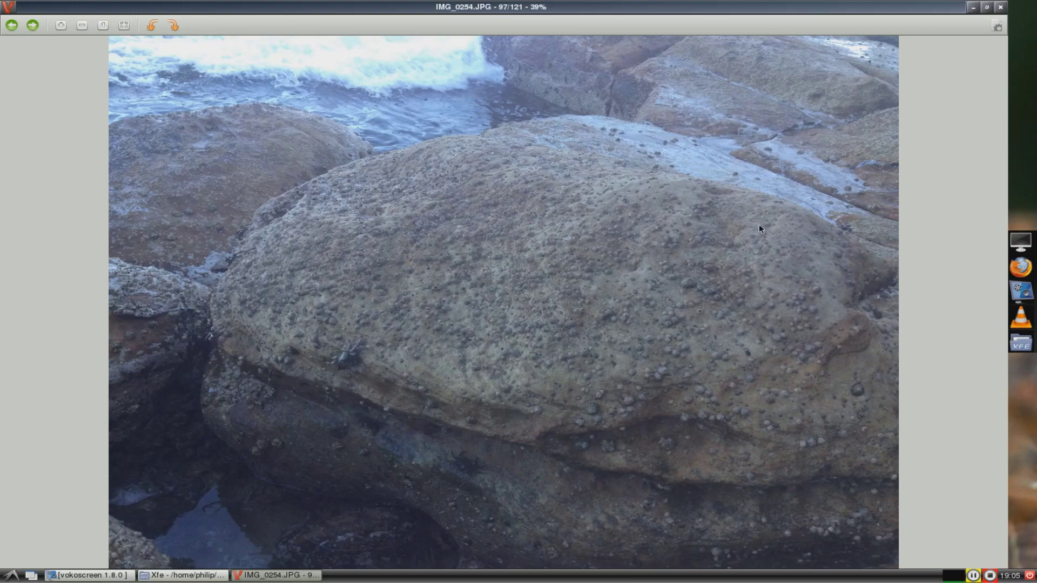
key("Right")
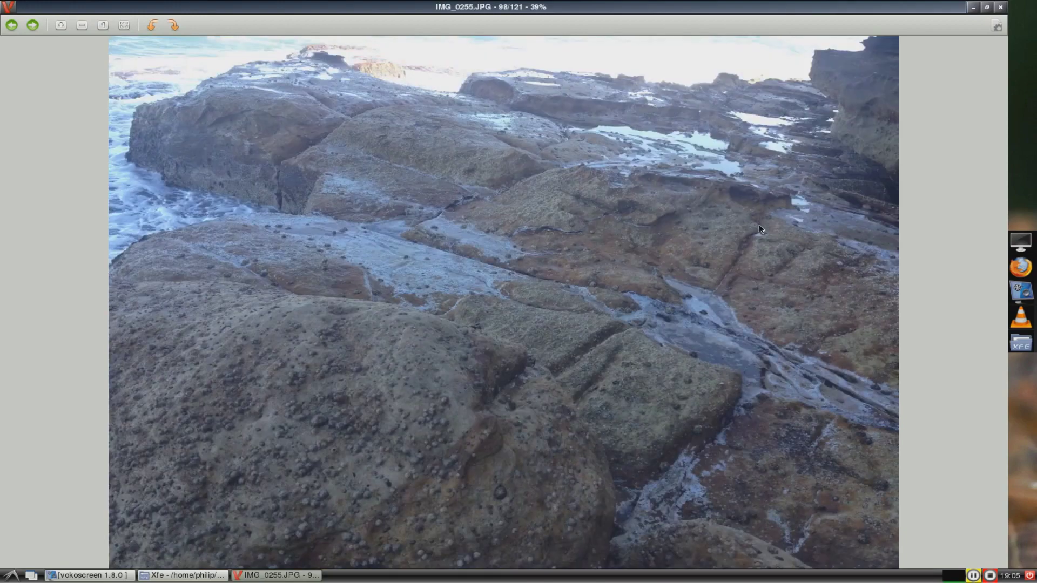
key("Right")
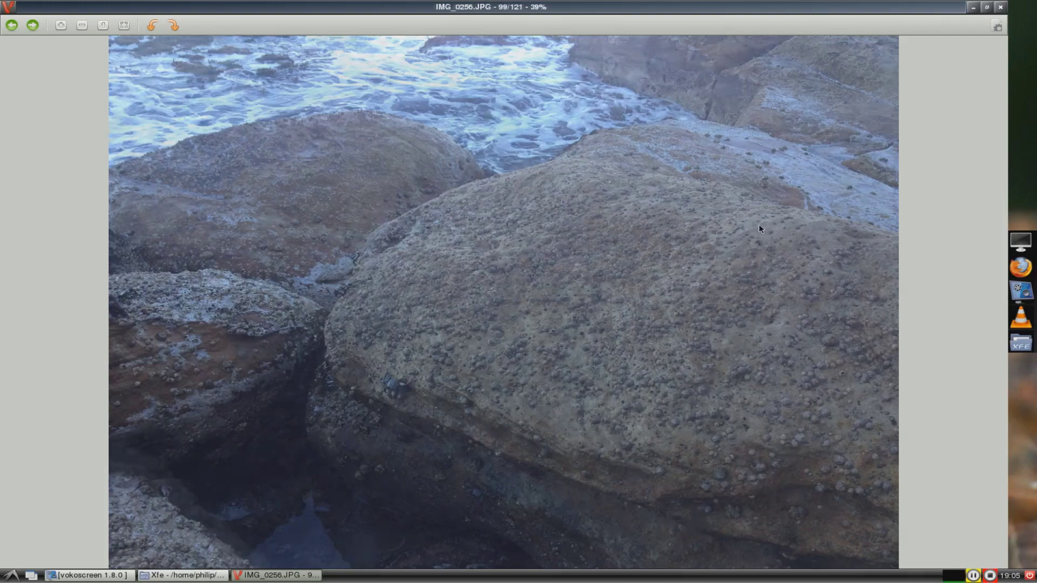
key("Right")
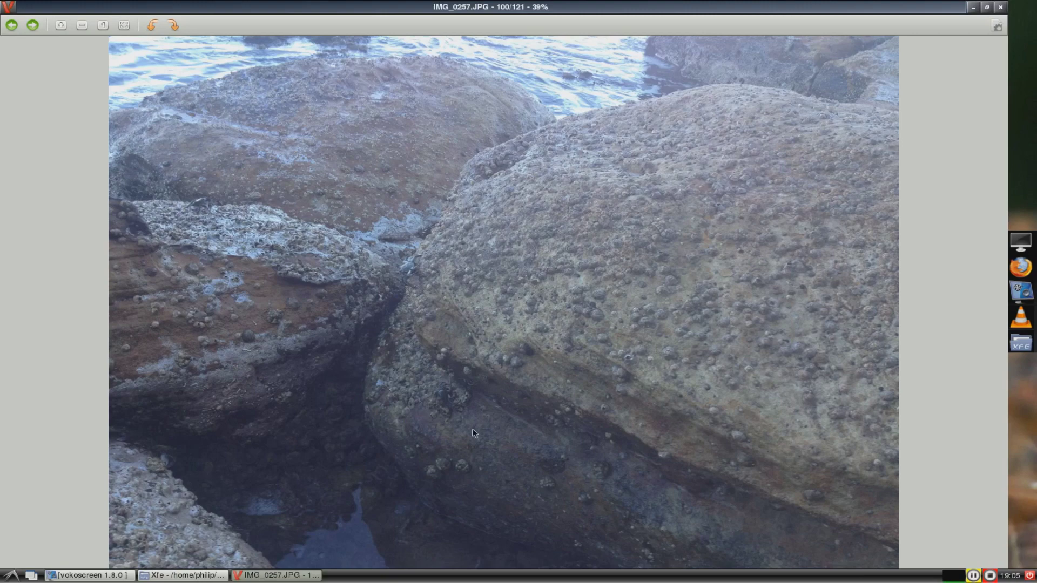
key("Right")
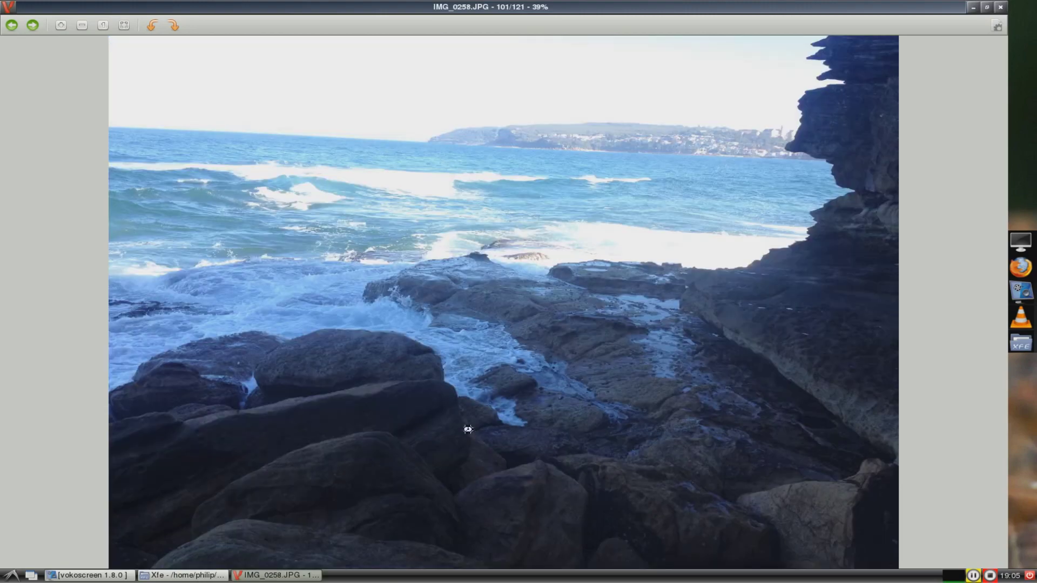
Continue forward past the ocean pool photo IMG_0263.JPG to the beach view IMG_0264.JPG
key("Right")
key("Right")
key("Right")
key("Right")
key("Right")
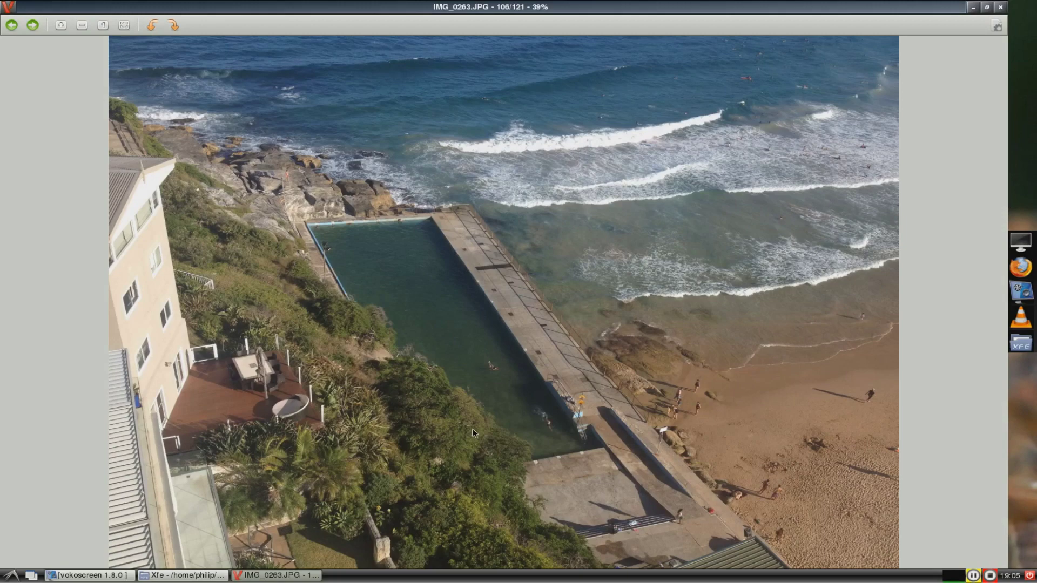
key("Right")
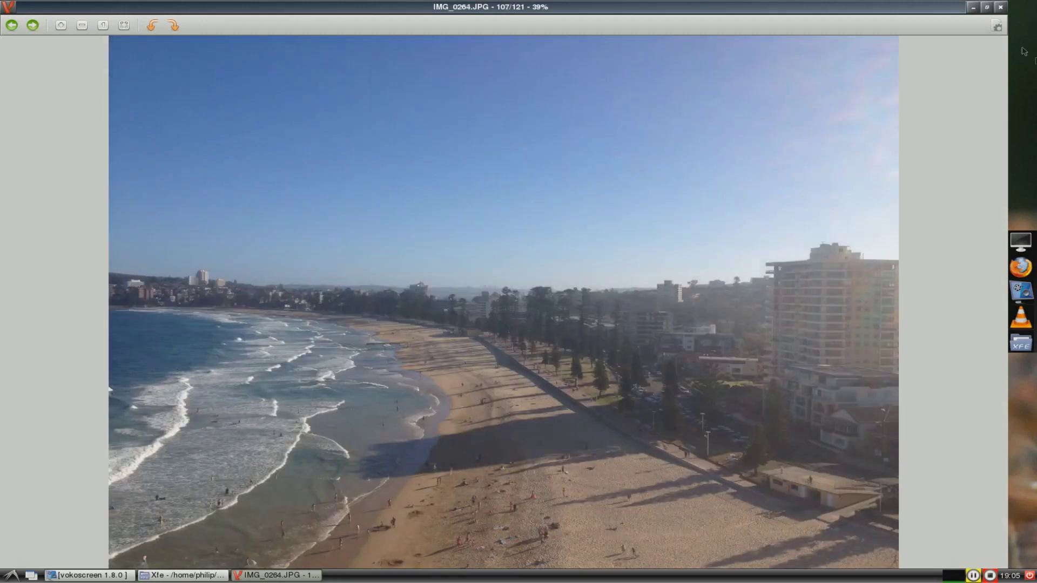
Close the image viewer and select IMG_0164.JPG in the iPhone Photos folder
left_click(1002, 7)
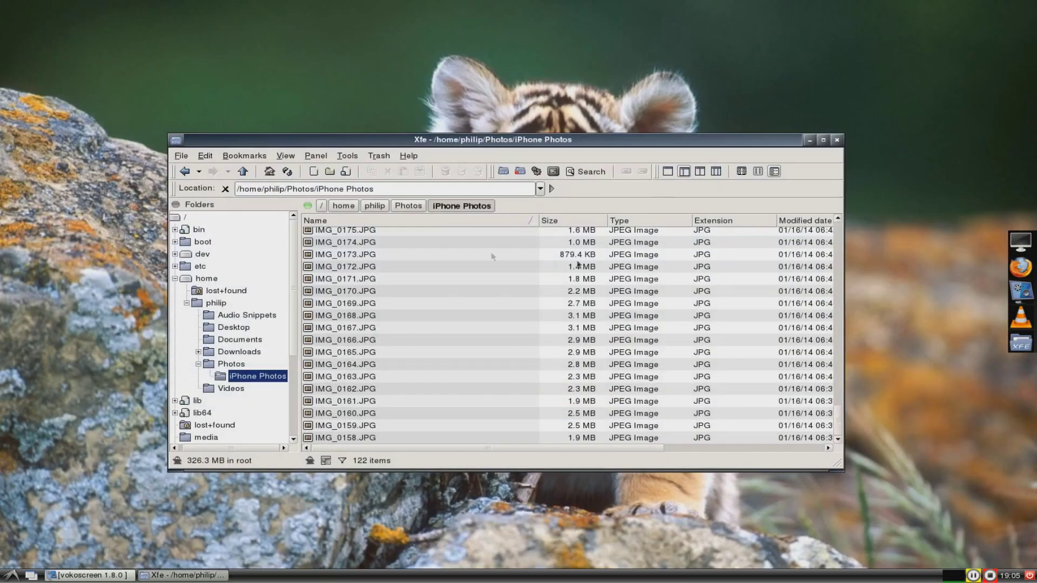
left_click(348, 365)
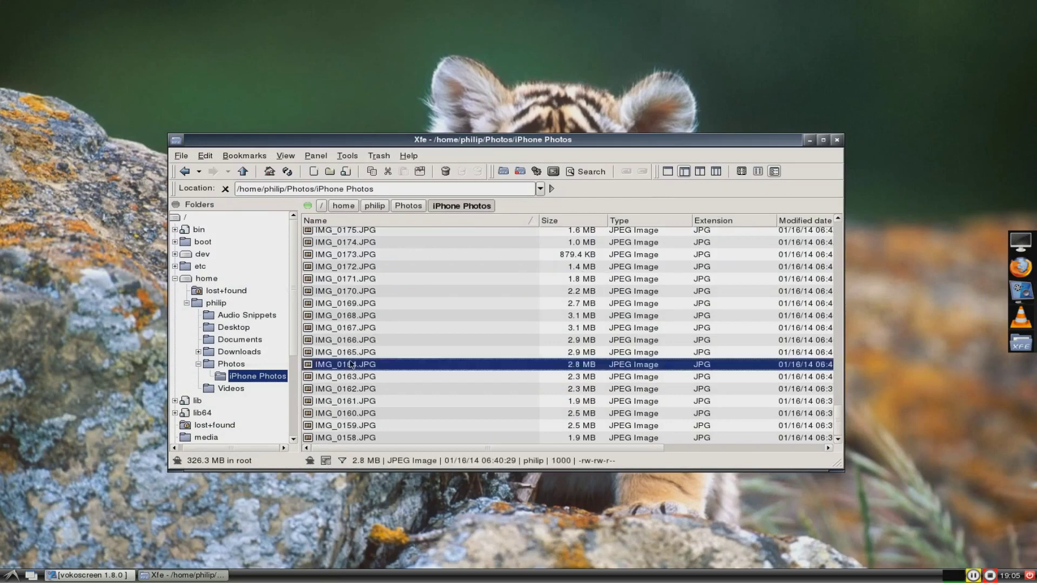
left_click(11, 577)
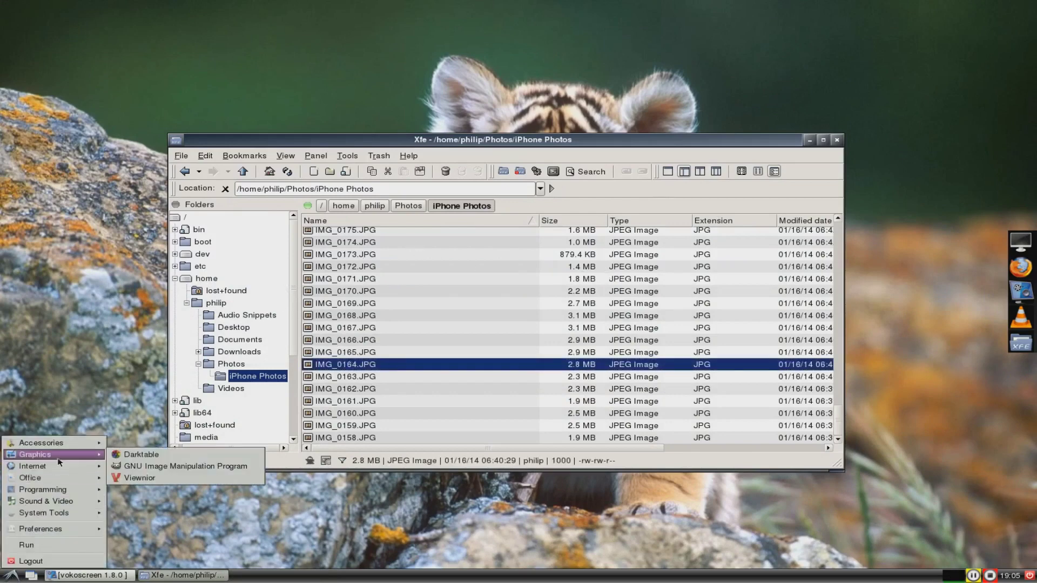
mouse_move(75, 442)
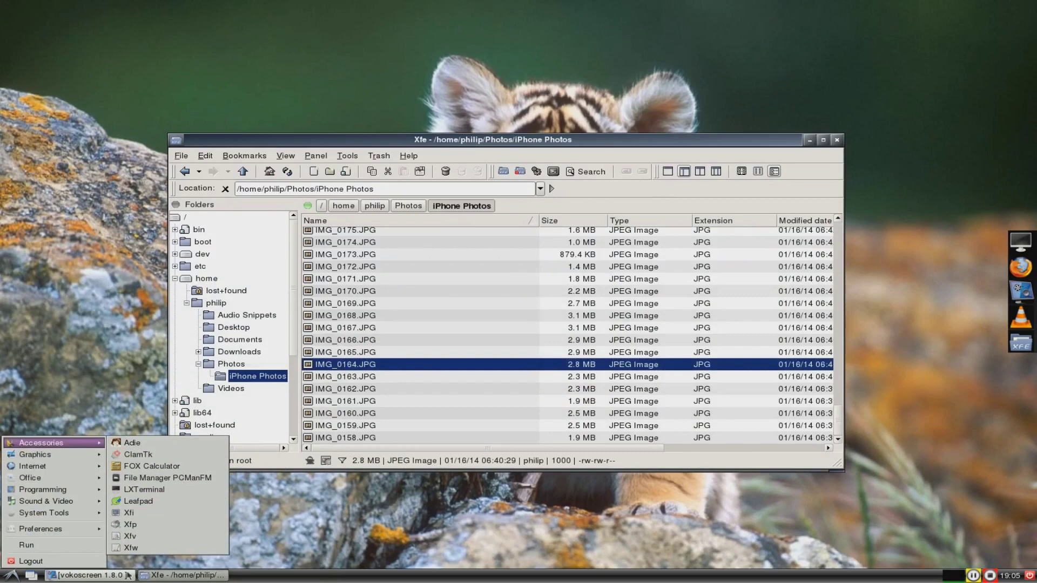
left_click(82, 577)
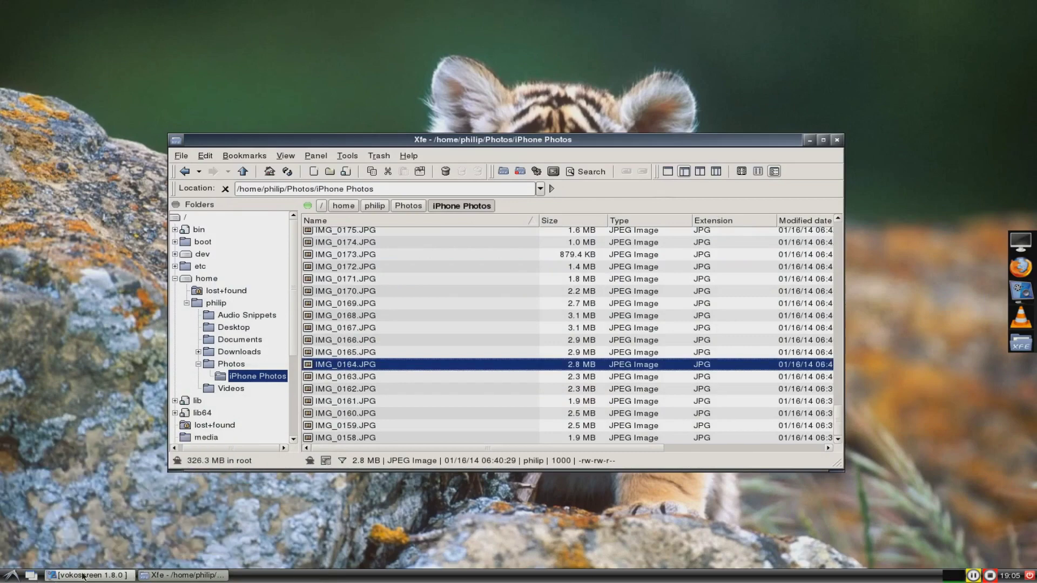
left_click(83, 577)
left_click(82, 577)
Launch Darktable from the installed graphics applications
left_click(11, 576)
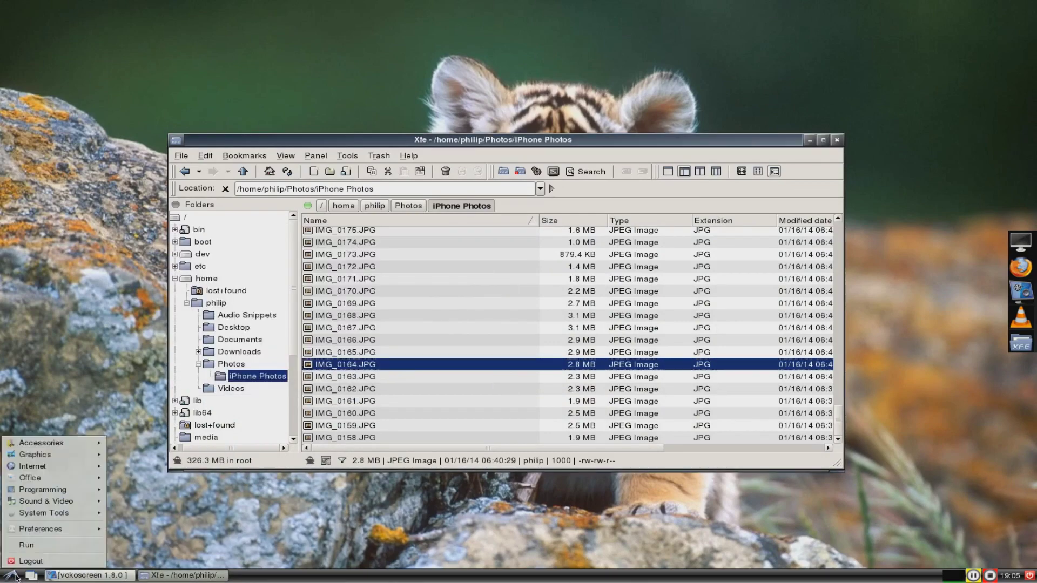
mouse_move(38, 492)
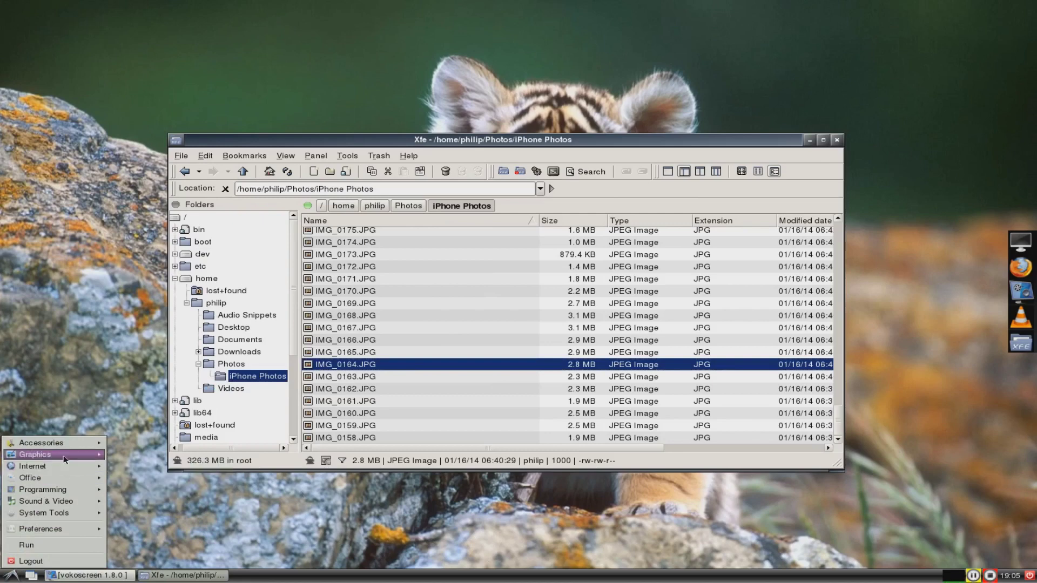
mouse_move(70, 447)
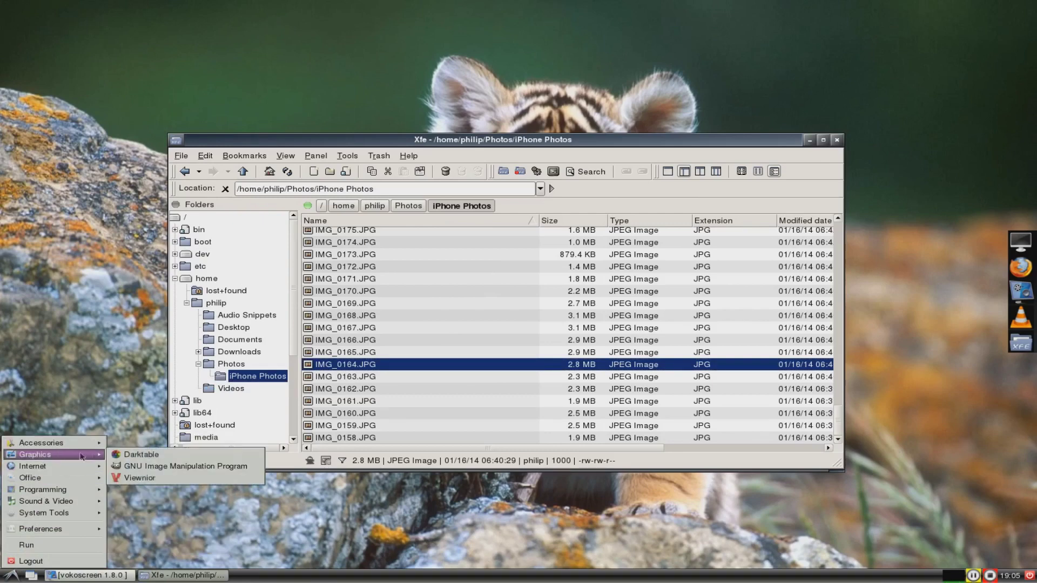
left_click(176, 458)
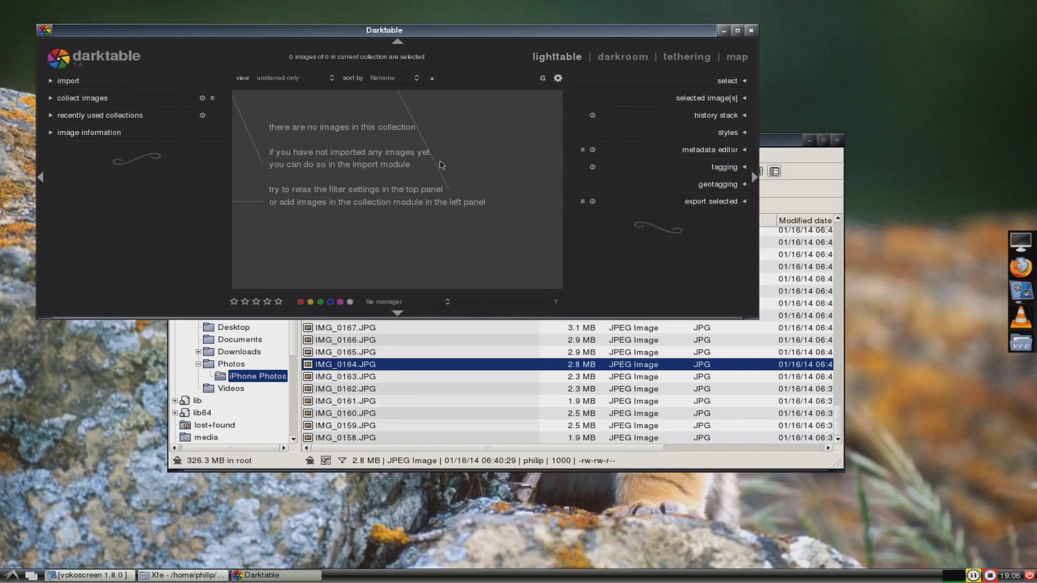
Import the iPhone Photos folder inside Photos into the Darktable collection
left_click(70, 81)
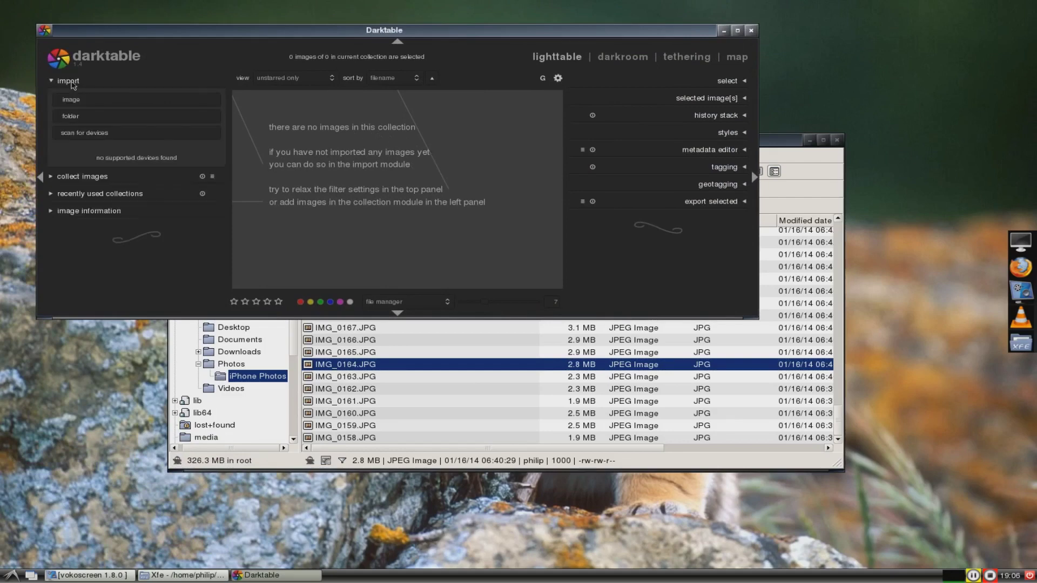
left_click(91, 117)
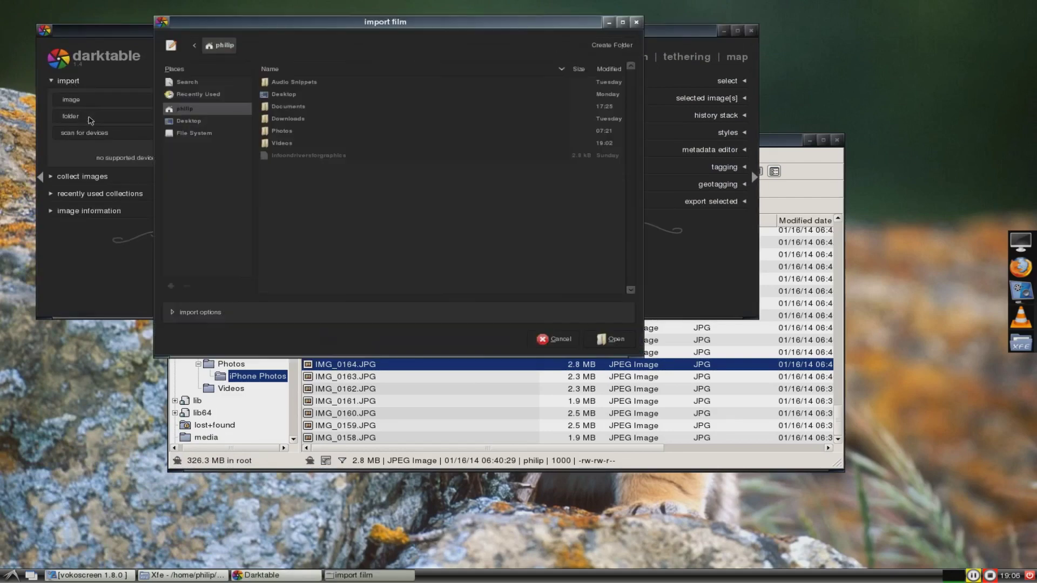
double_click(287, 130)
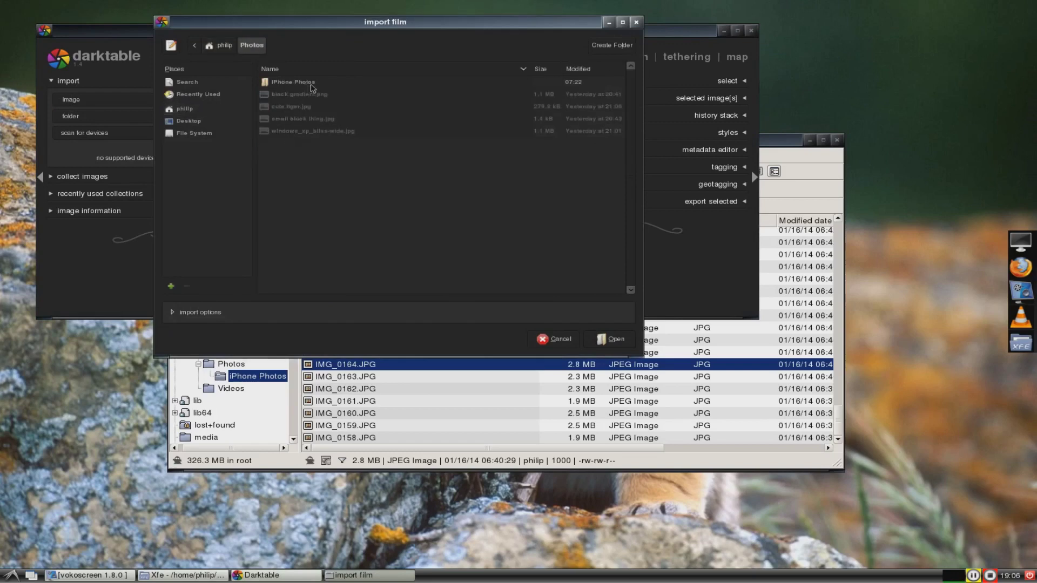
left_click(311, 85)
left_click(609, 339)
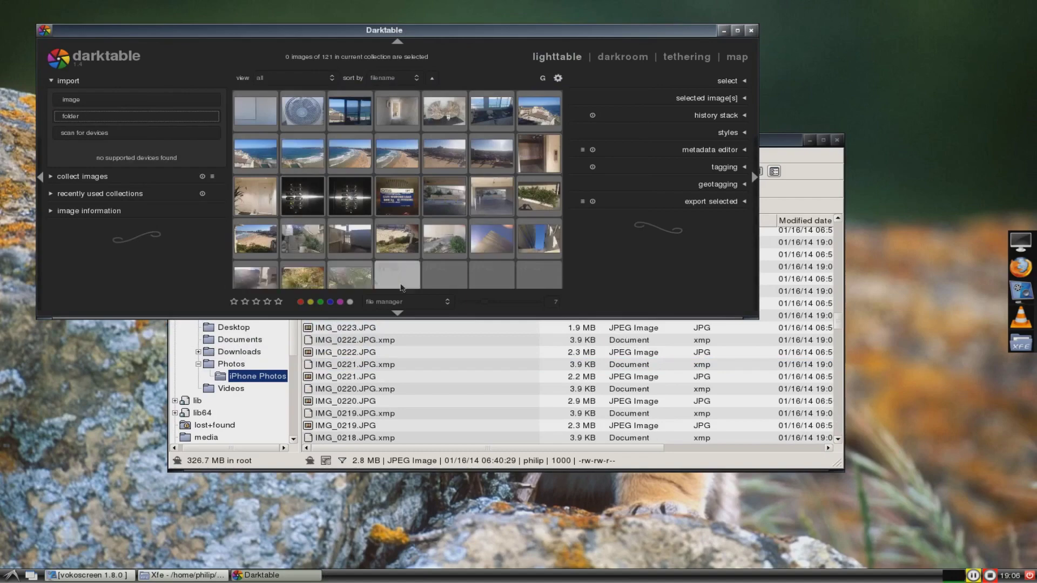
Skim the imported thumbnails and maximize the Darktable window
scroll(400, 259, "down", 5)
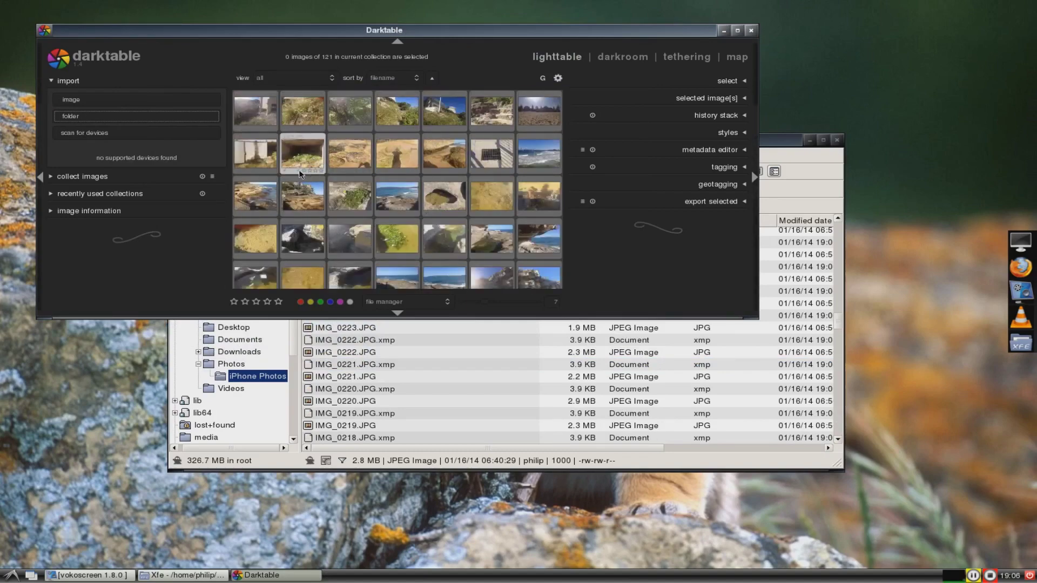
scroll(547, 237, "up", 4)
left_click_drag(655, 33, 710, 52)
right_click(1035, 257)
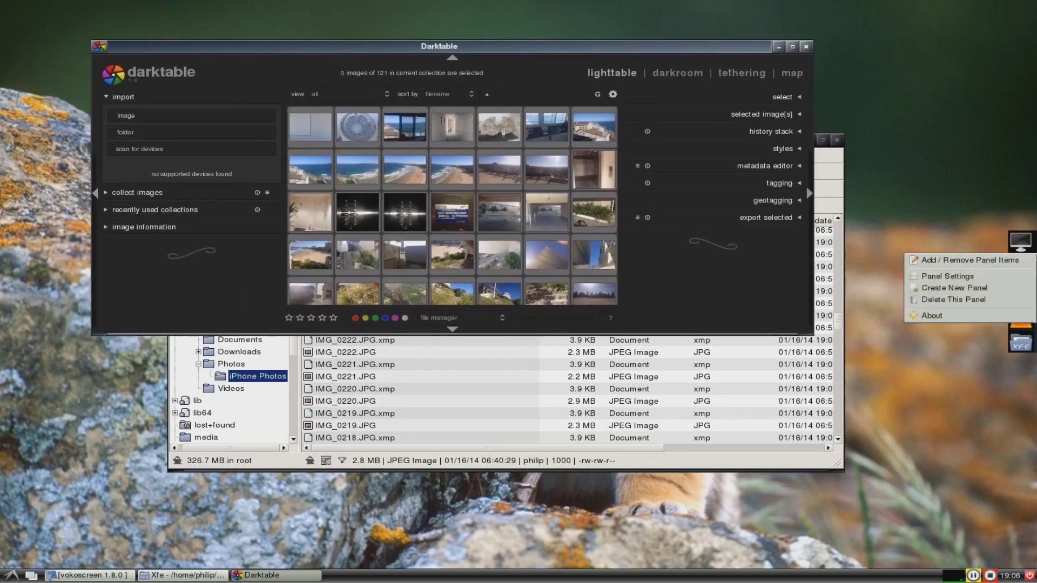
left_click(792, 50)
left_click(793, 47)
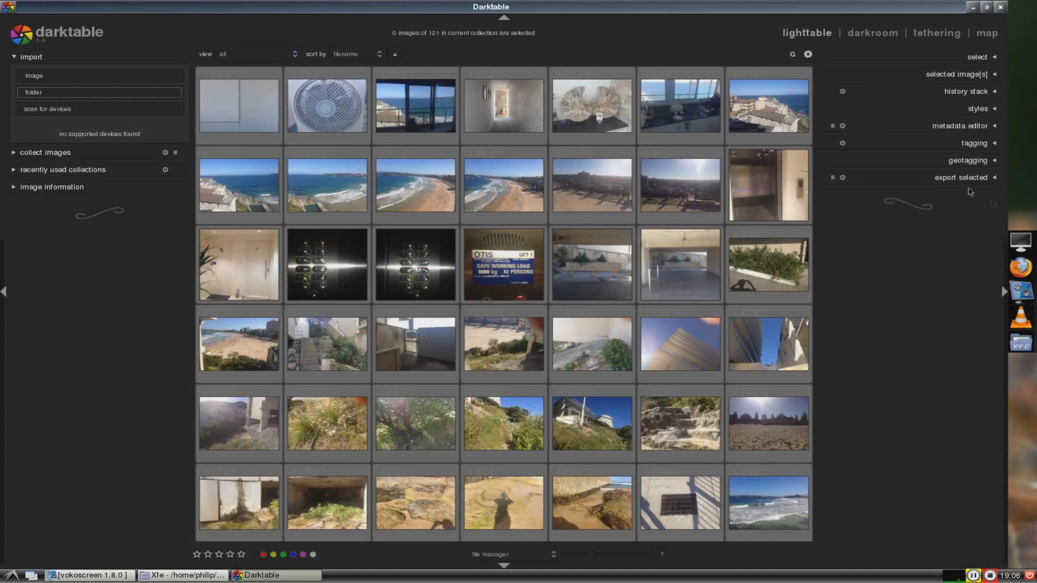
In the application launch panel's advanced settings, turn off reserving space so that maximized windows can cover the panel
right_click(1030, 262)
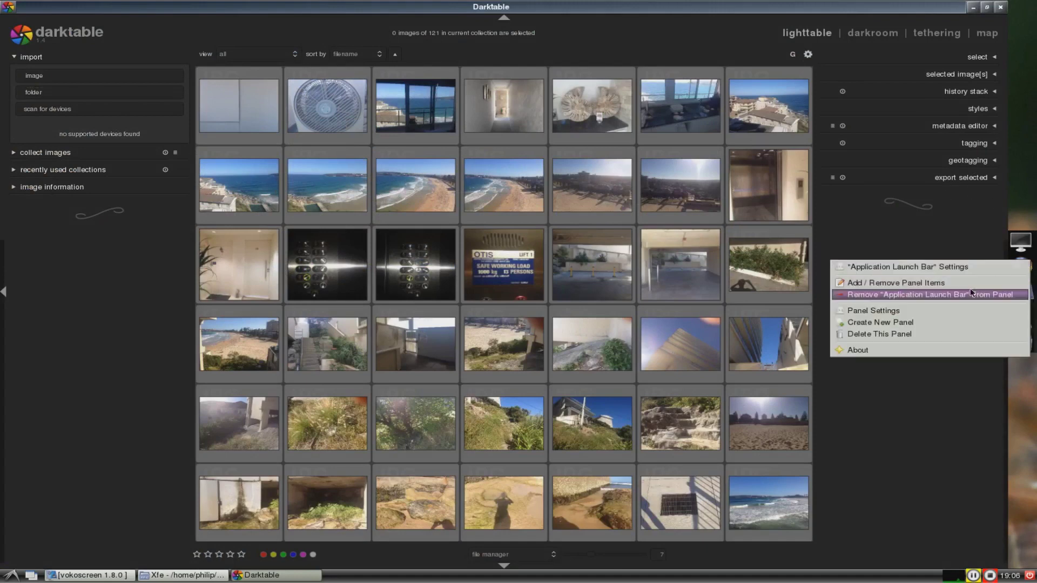
left_click(954, 311)
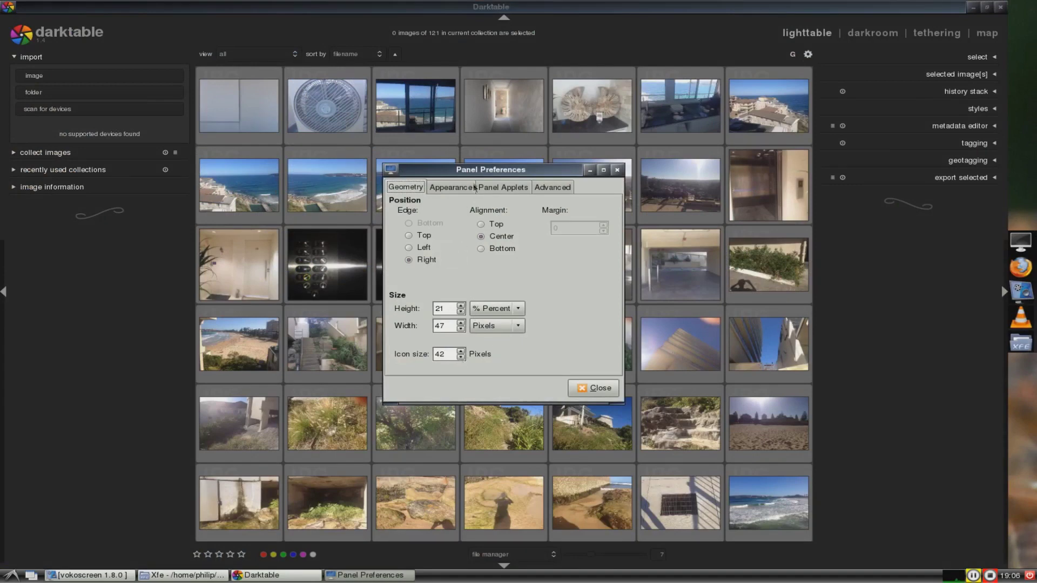
left_click(471, 187)
left_click(498, 189)
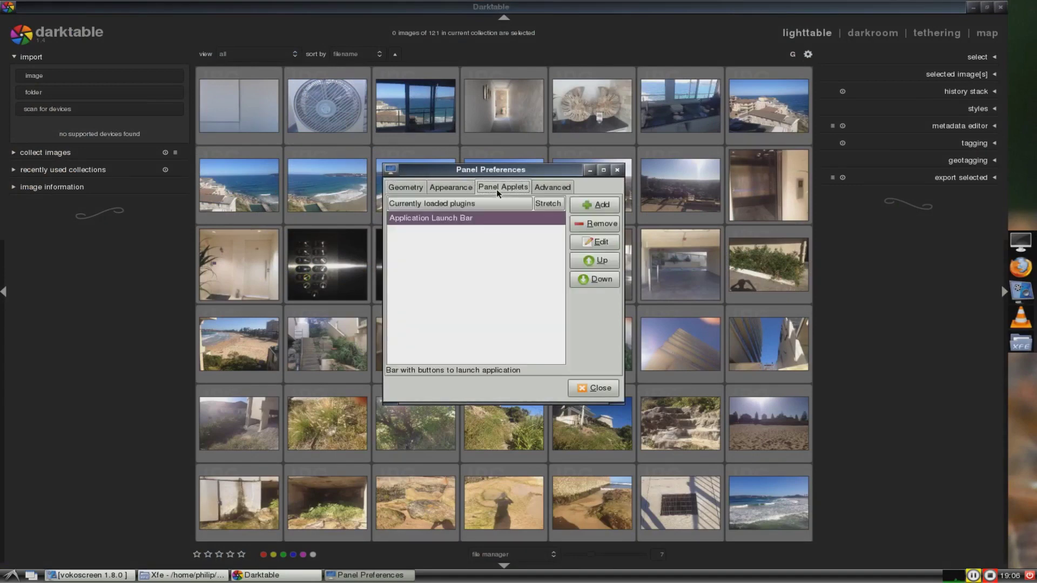
left_click(540, 189)
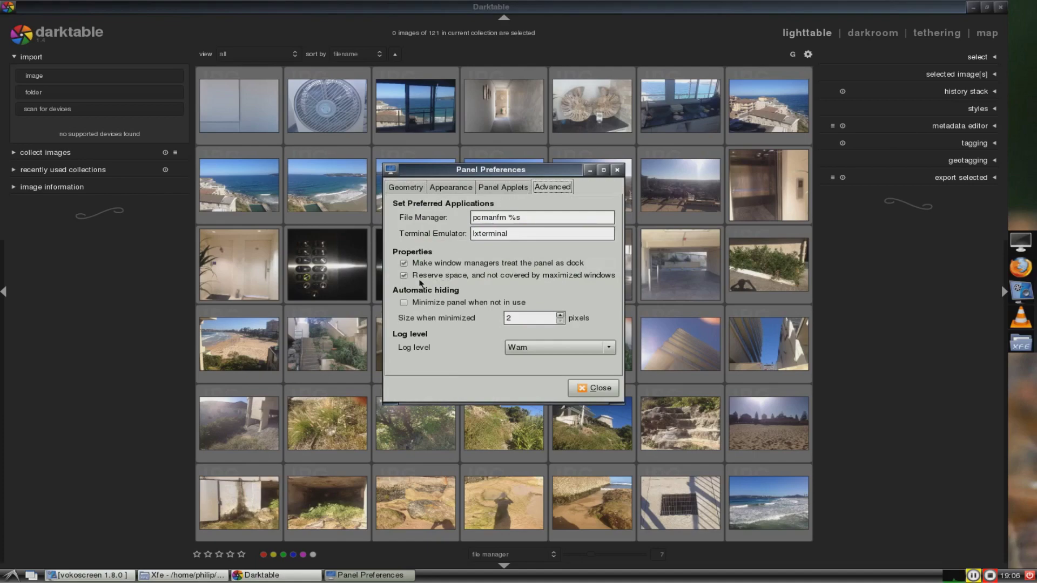
left_click(404, 276)
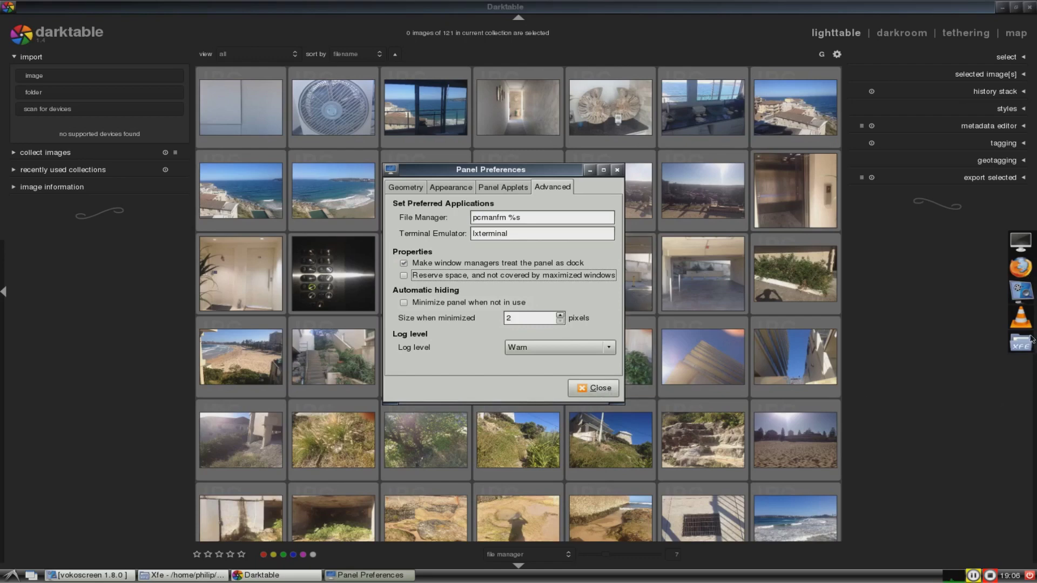
Try toggling the launch panel's dock treatment and its option to minimize when not in use
left_click(471, 264)
left_click(470, 261)
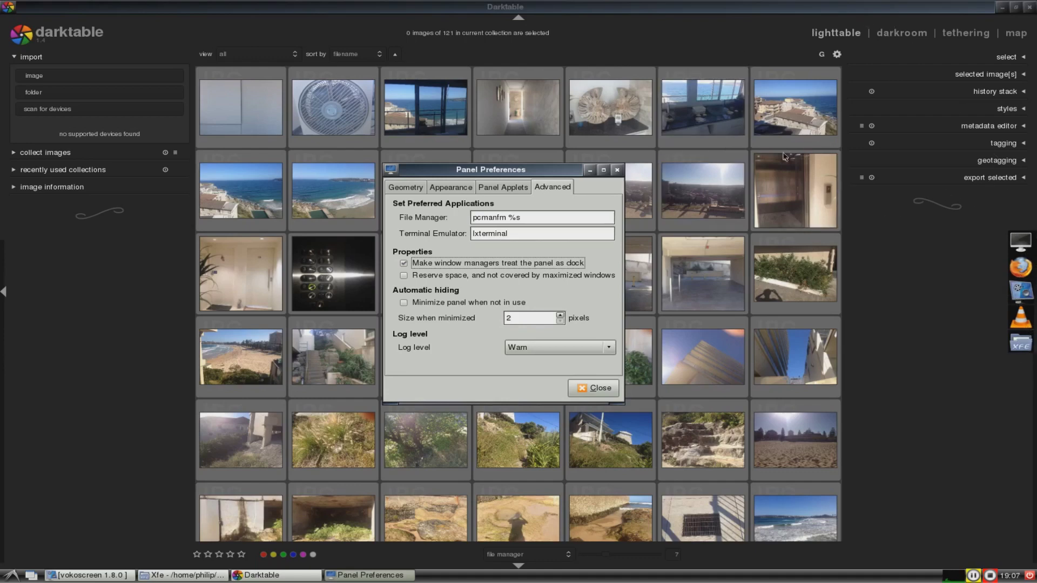
left_click(503, 188)
left_click(556, 187)
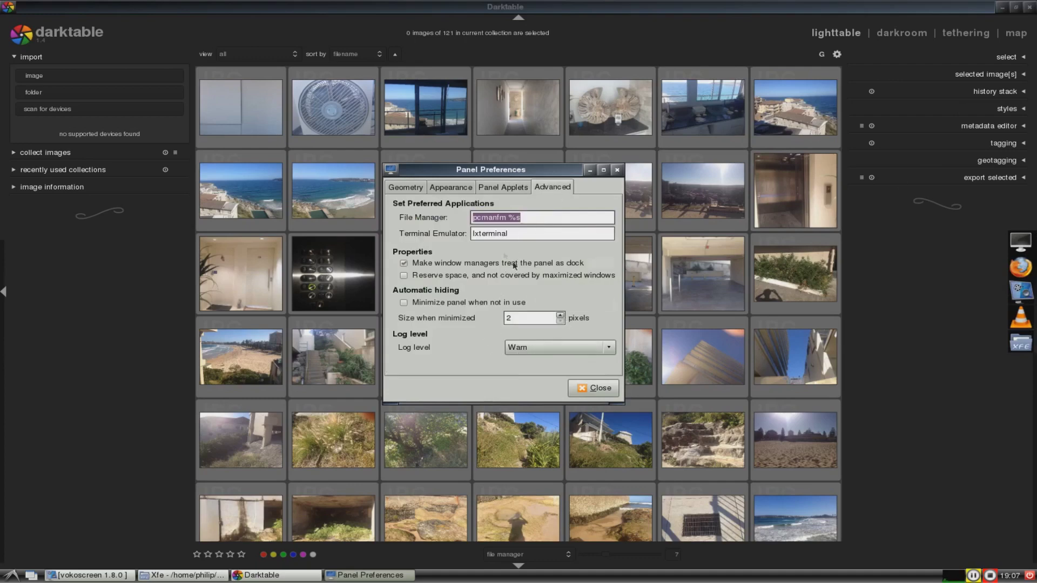
left_click(471, 303)
mouse_move(1034, 303)
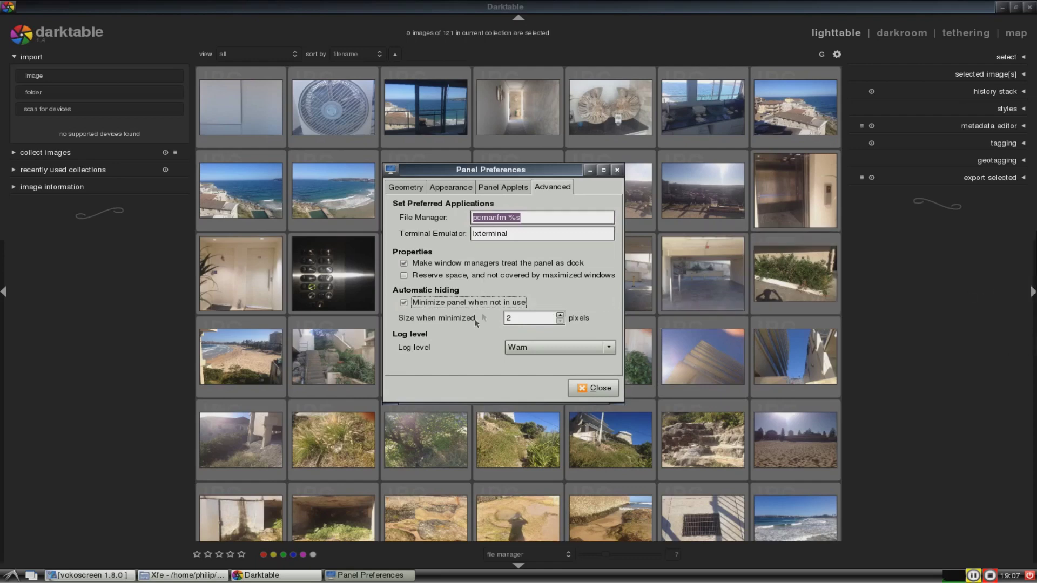
left_click(491, 302)
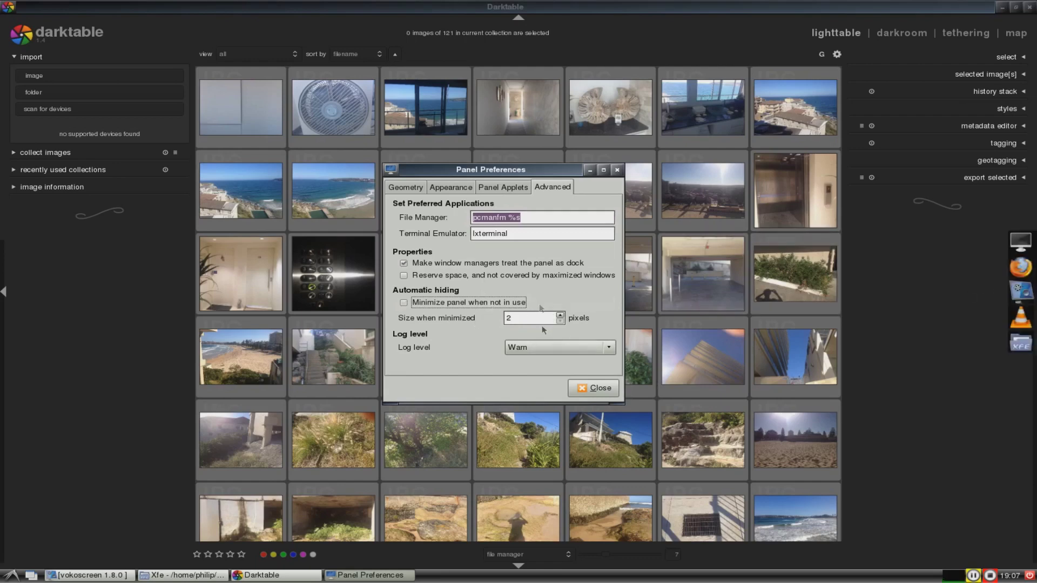
Close the panel preferences and look through the whole collection of imported iPhone photo thumbnails
left_click(597, 388)
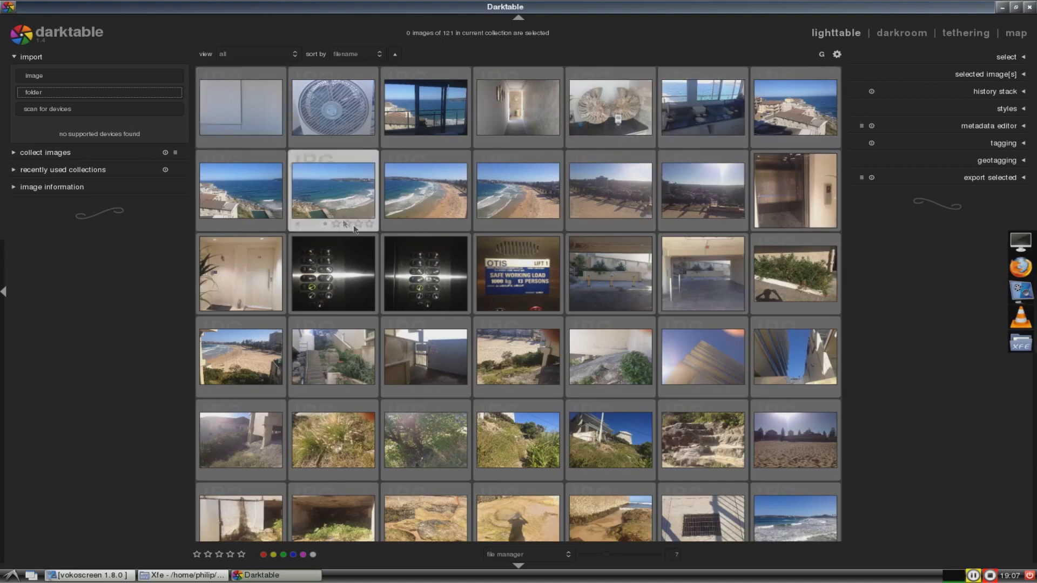
scroll(351, 222, "down", 6)
scroll(355, 230, "down", 4)
scroll(355, 230, "down", 2)
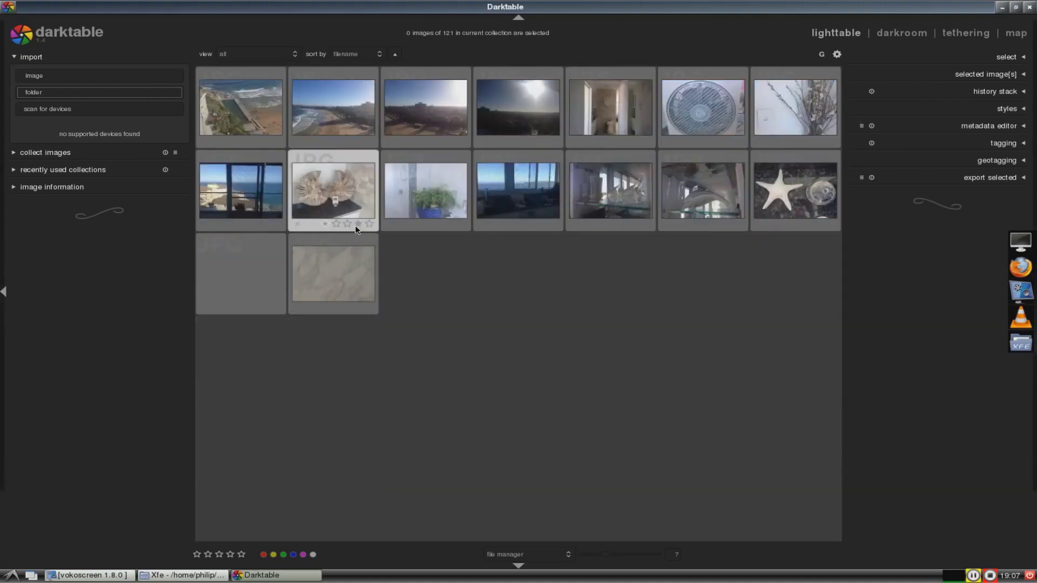
scroll(355, 229, "down", 2)
scroll(355, 229, "up", 5)
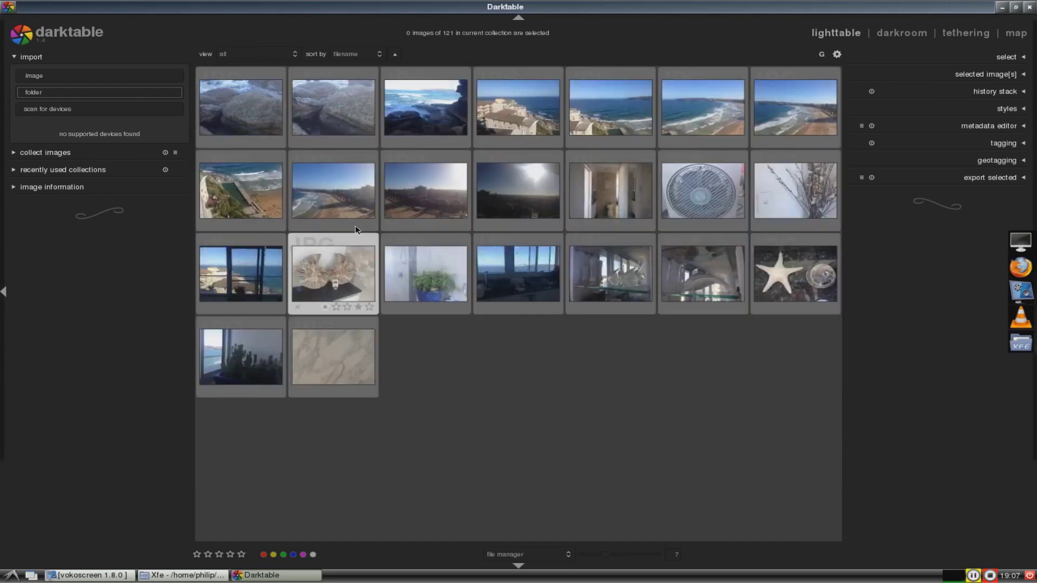
scroll(356, 229, "up", 8)
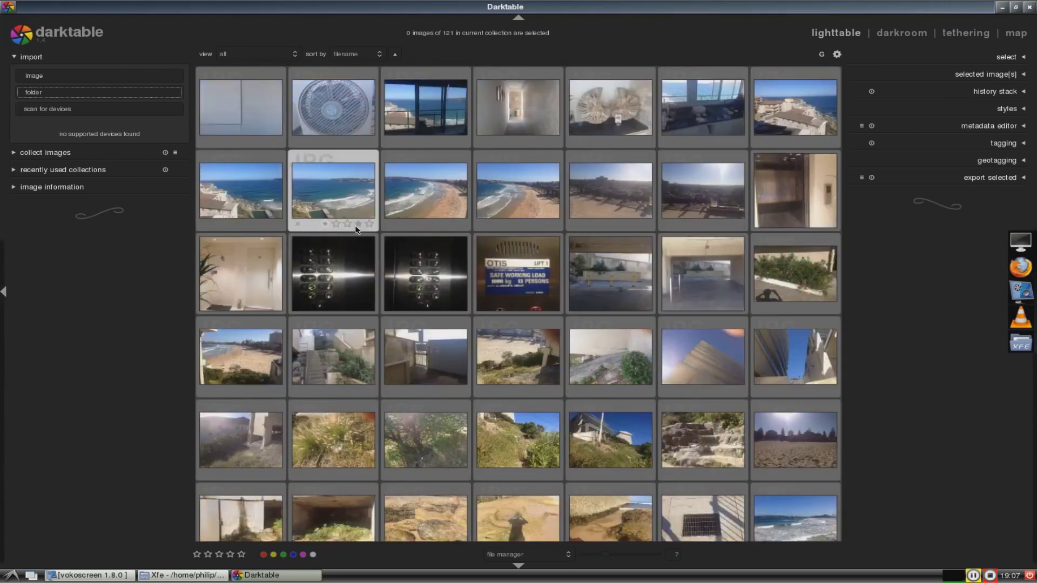
scroll(355, 230, "down", 8)
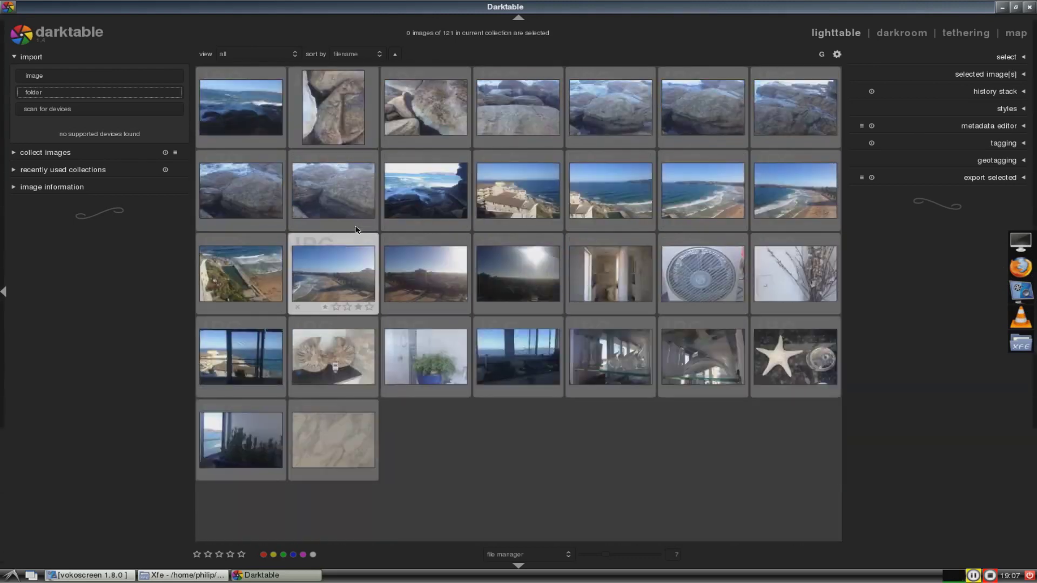
scroll(355, 230, "up", 6)
scroll(356, 230, "down", 4)
scroll(358, 224, "up", 2)
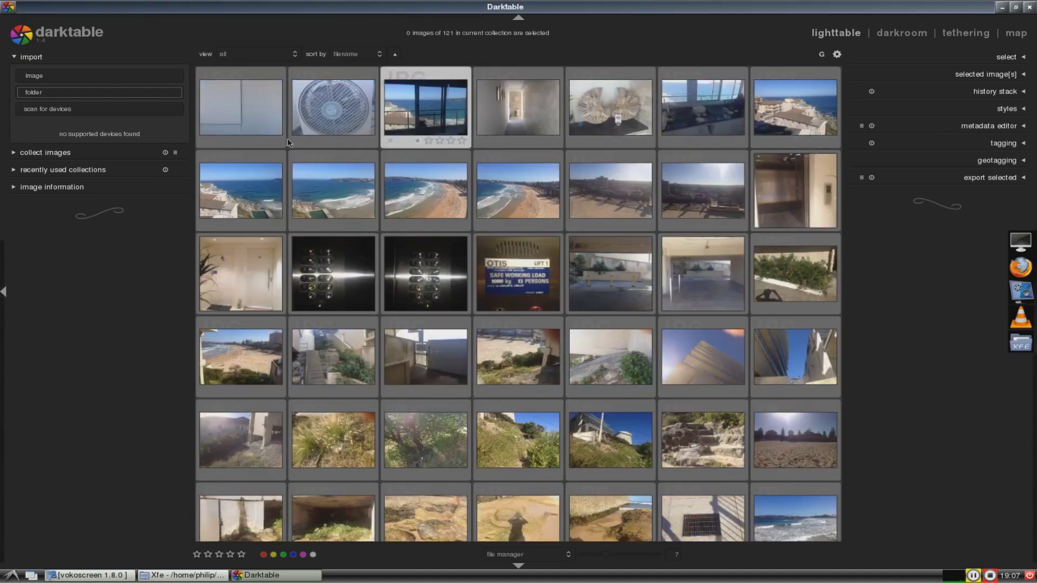
left_click(48, 153)
left_click(61, 156)
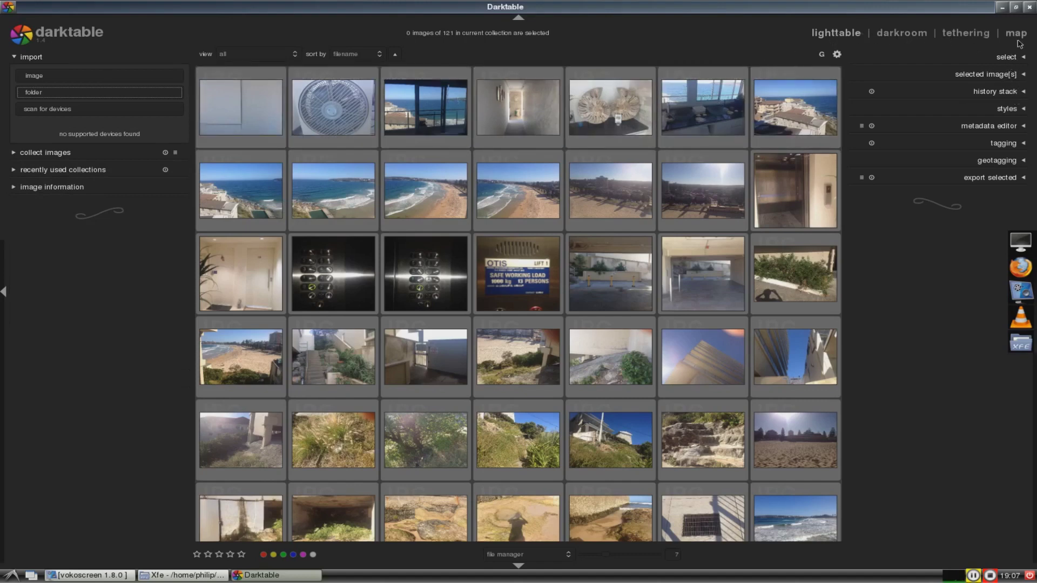
Open the photo of the coastal rocks below the cliffside apartment buildings in the darkroom view
scroll(351, 162, "down", 1)
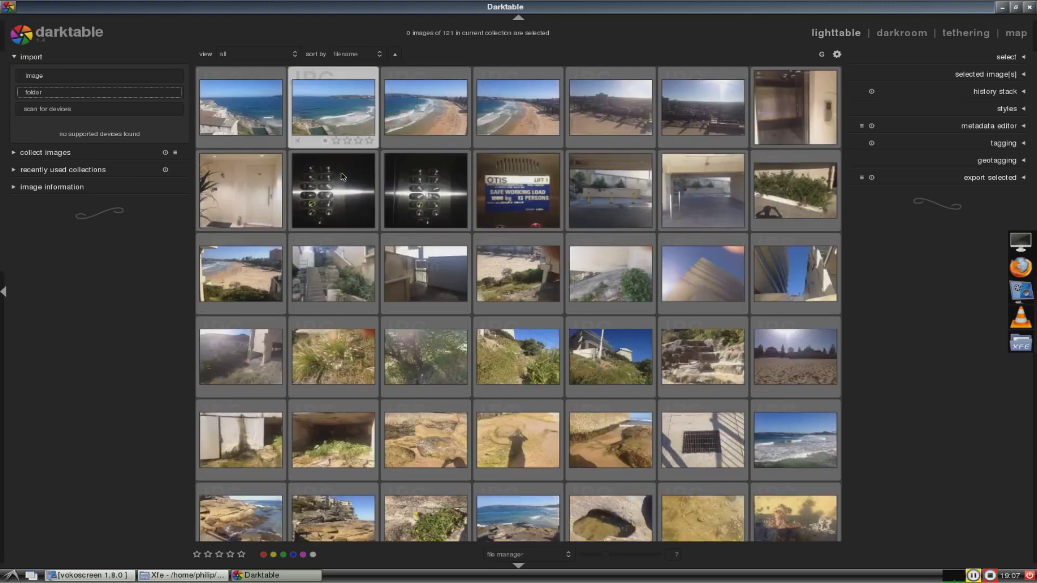
scroll(332, 200, "down", 3)
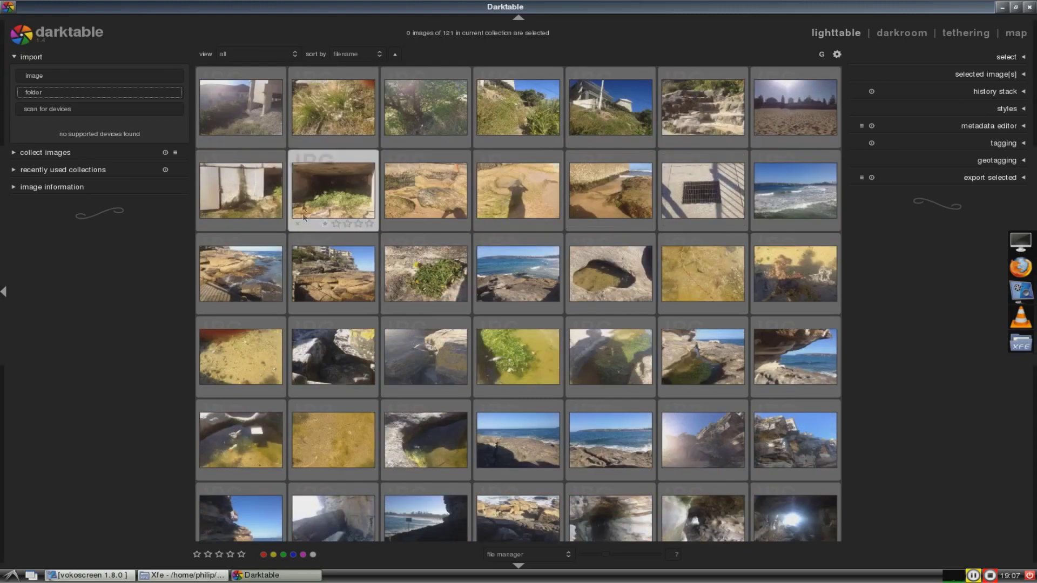
scroll(432, 307, "down", 1)
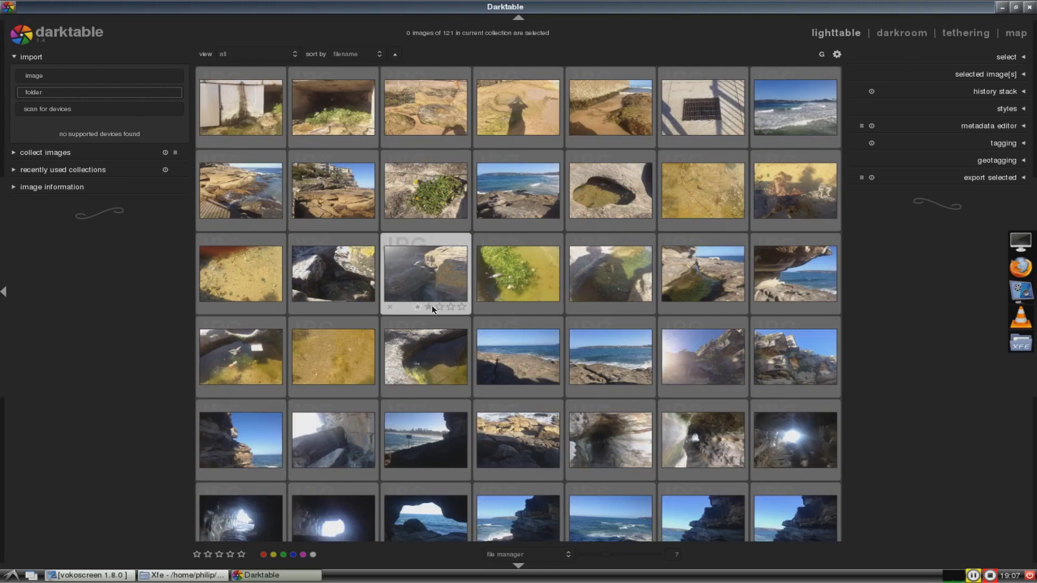
left_click(340, 194)
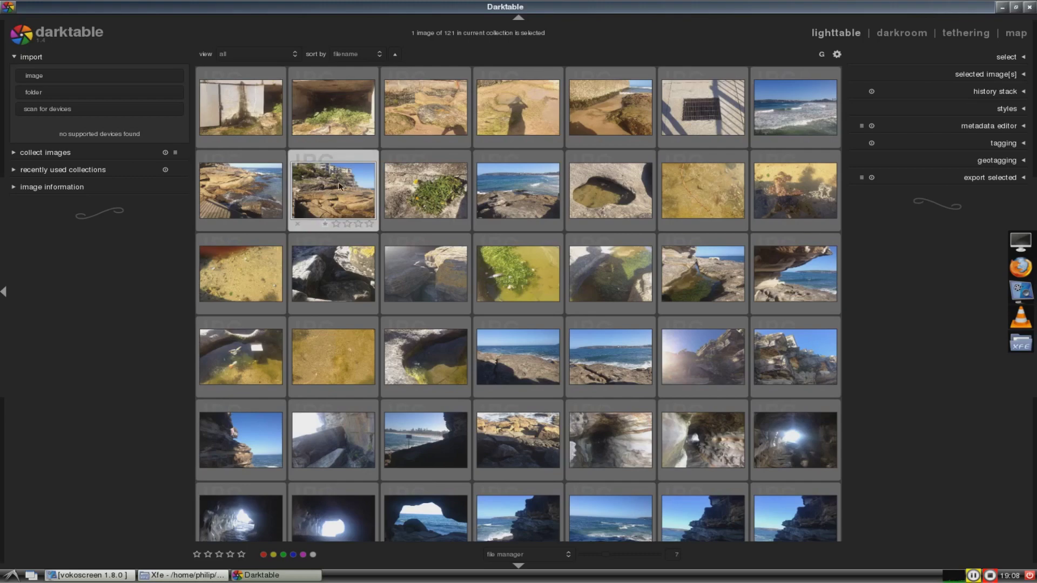
double_click(340, 186)
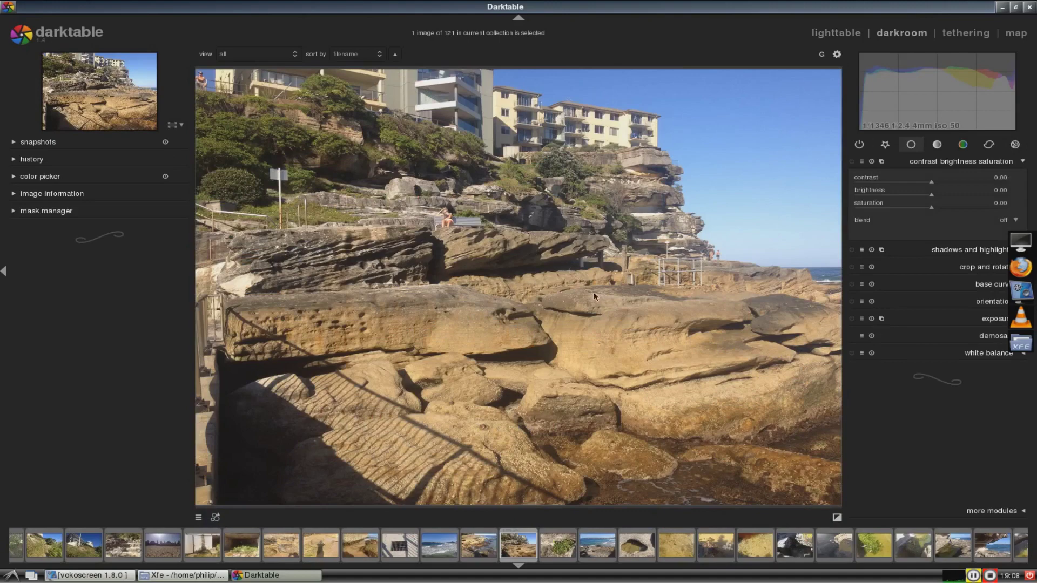
Browse the filmstrip and open the photo of the rugged cliff face below the white houses in the darkroom
left_click(40, 144)
left_click(40, 143)
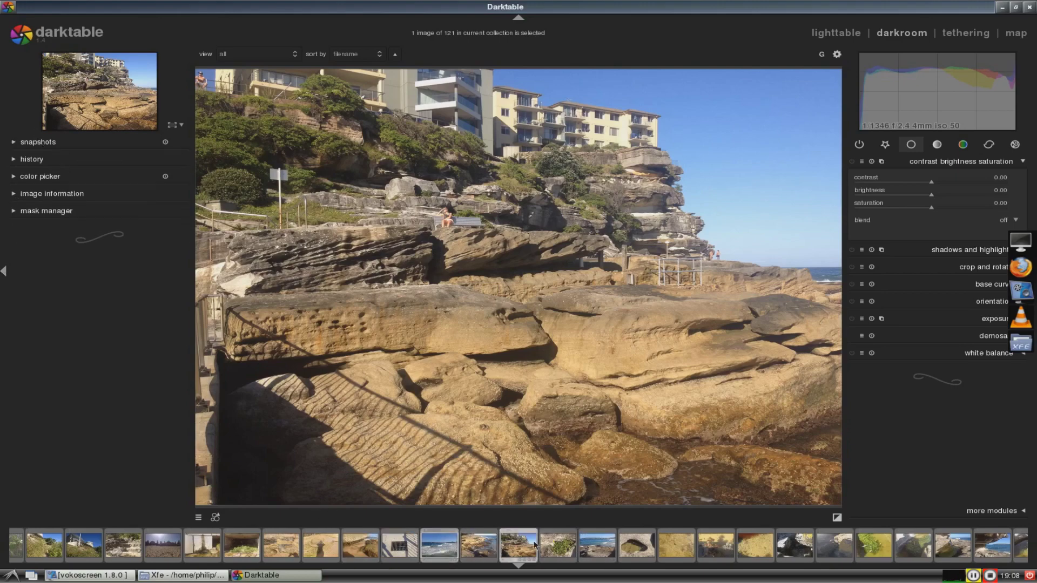
scroll(739, 555, "down", 6)
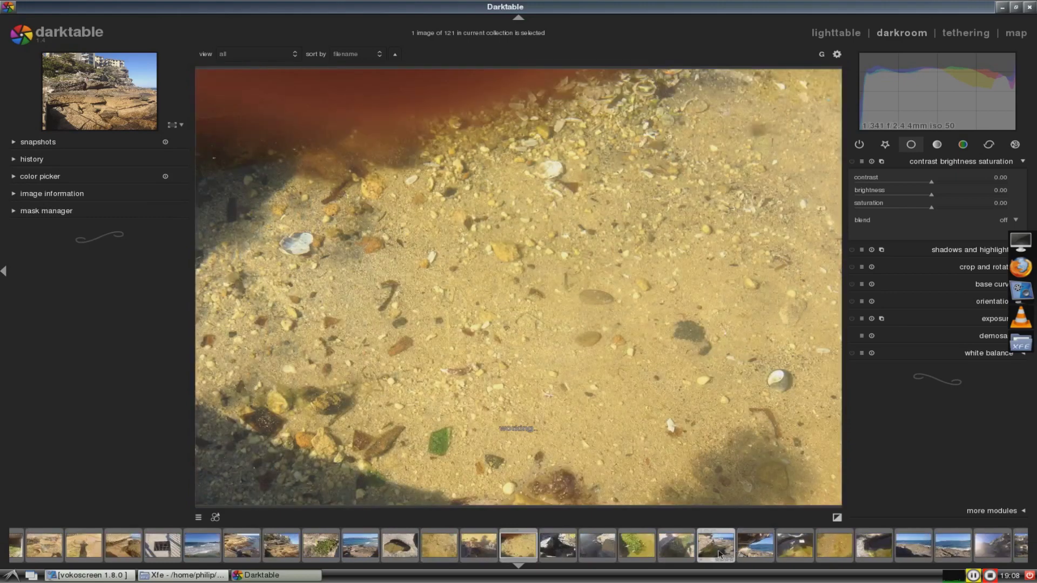
left_click(653, 552)
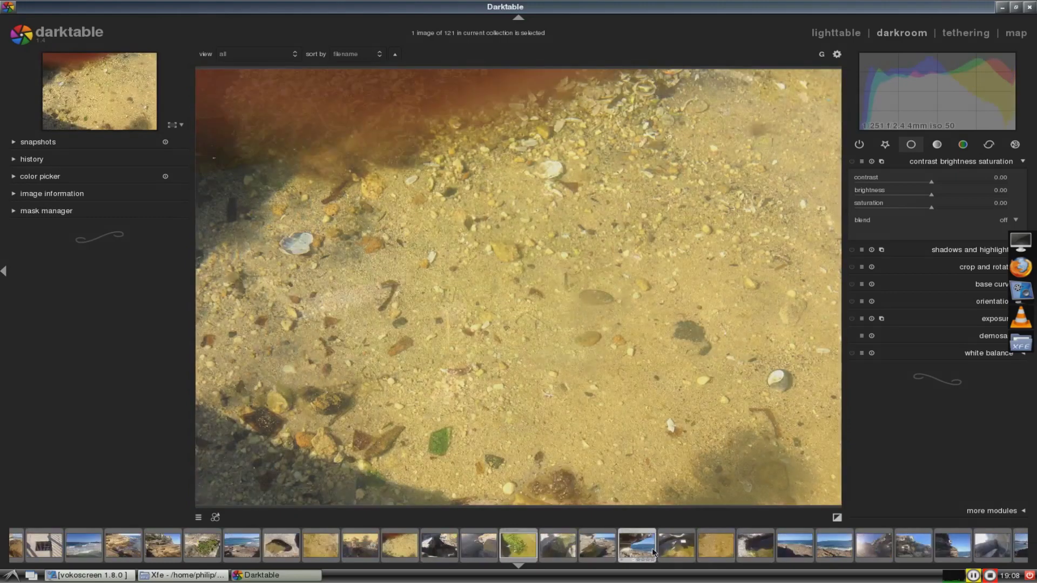
left_click(910, 548)
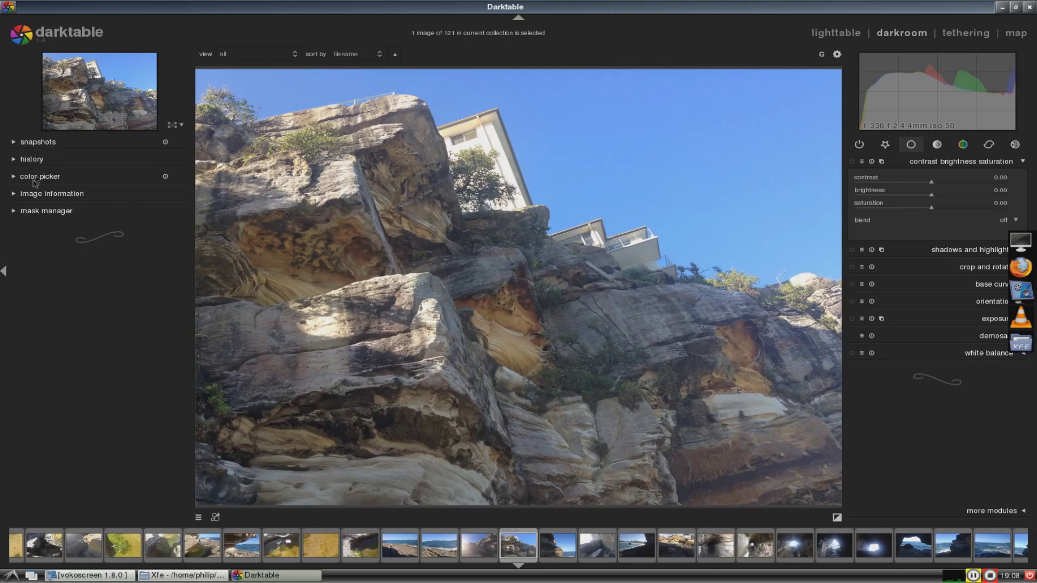
Expand the image information and color picker sections for the cliff photo
left_click(14, 196)
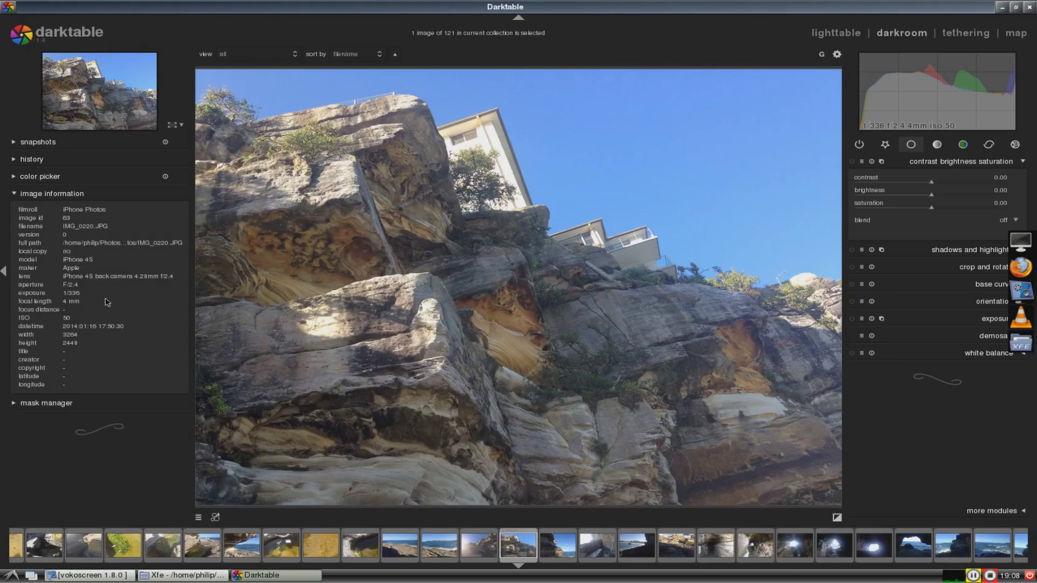
left_click(16, 178)
scroll(77, 265, "down", 2)
scroll(77, 264, "up", 1)
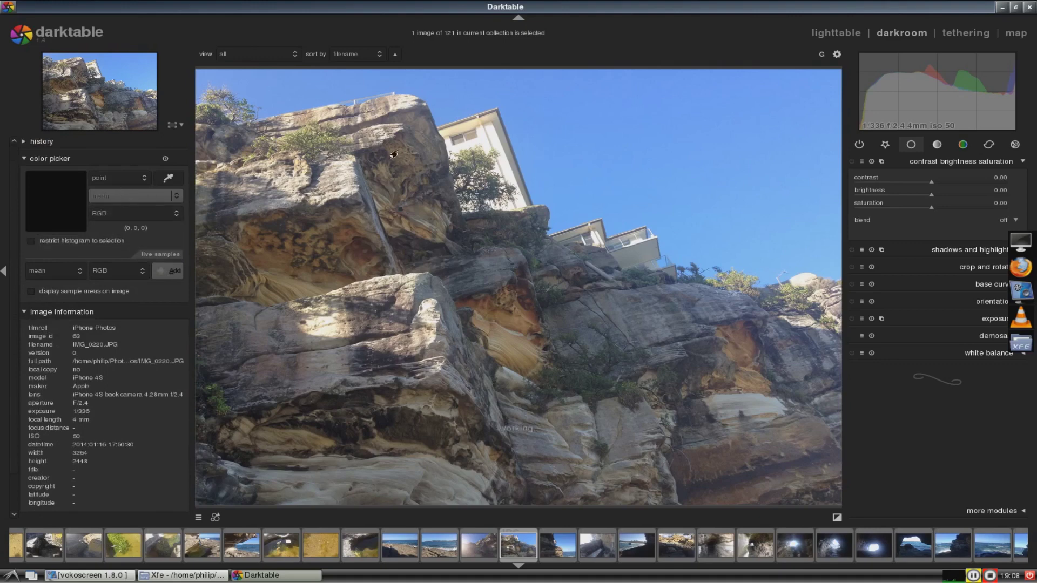
Sample point colors with the color picker on the pale rock ledge and in the blue sky above the house
left_click(167, 181)
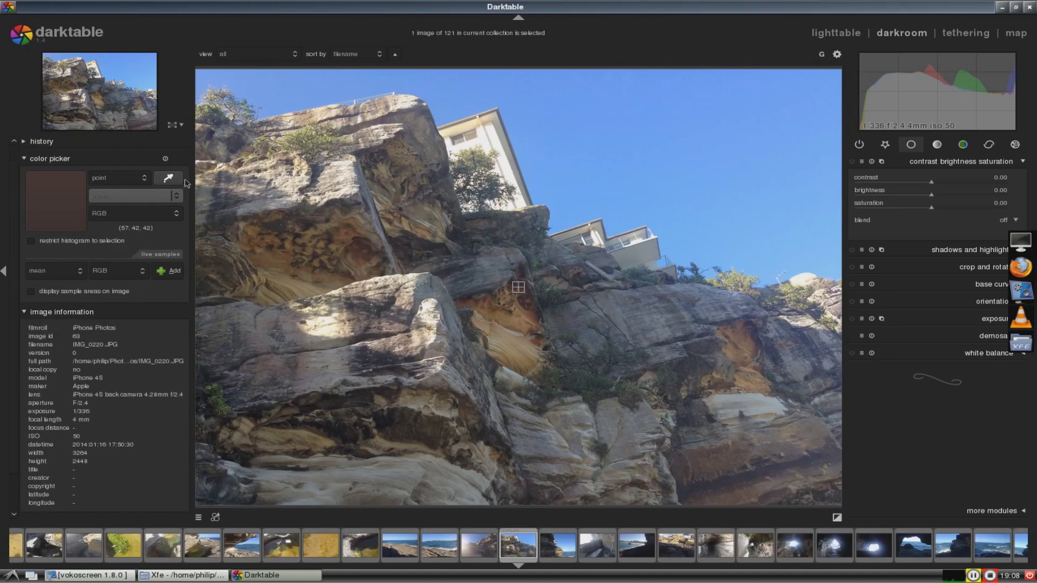
left_click(176, 181)
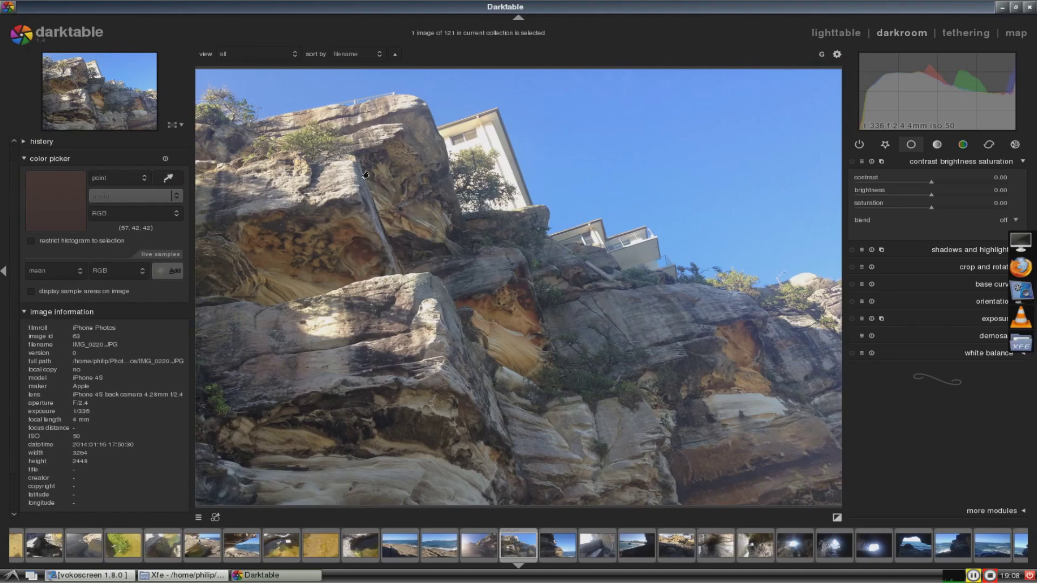
left_click(168, 178)
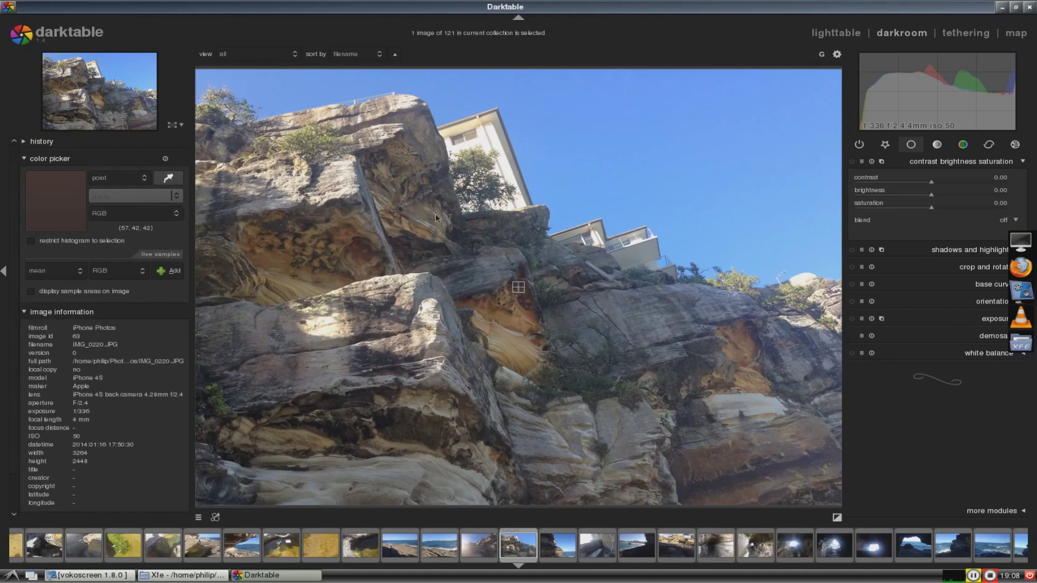
left_click_drag(518, 286, 423, 304)
left_click(425, 297)
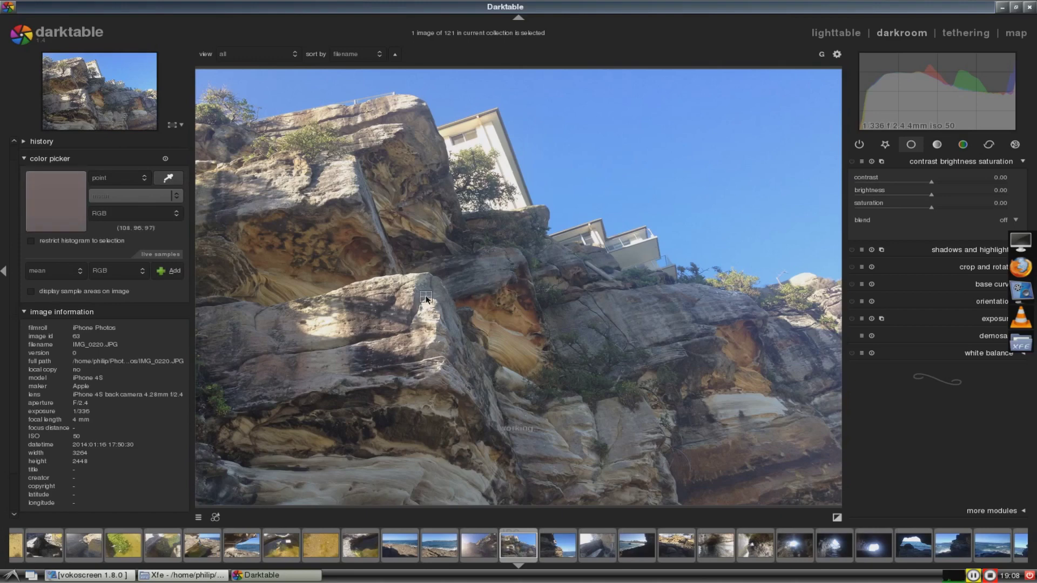
left_click_drag(433, 313, 543, 107)
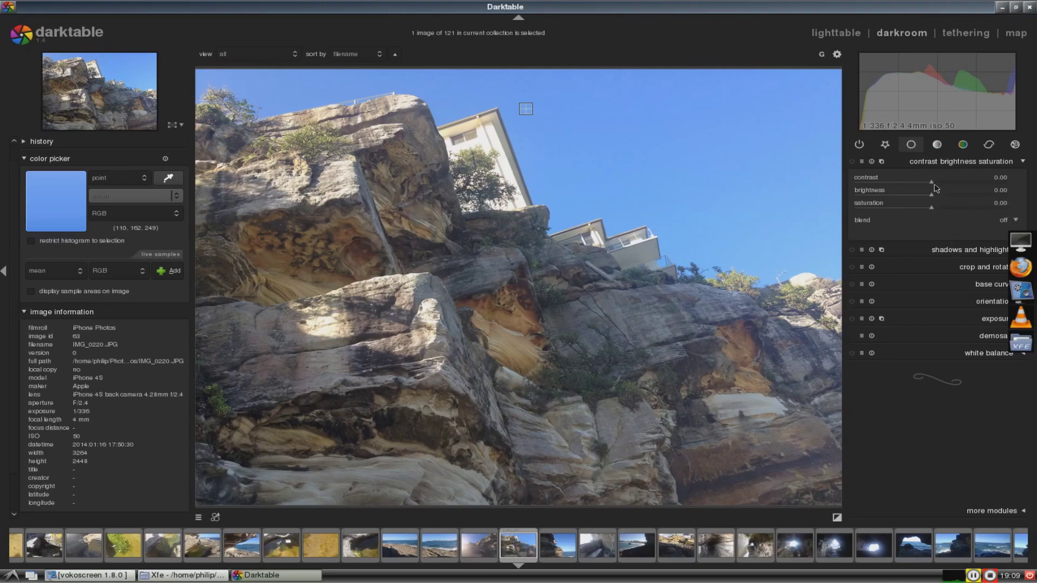
Set the cliff photo's contrast to 0.46, brightness to -0.24 and saturation to 1.00
left_click_drag(932, 184, 964, 185)
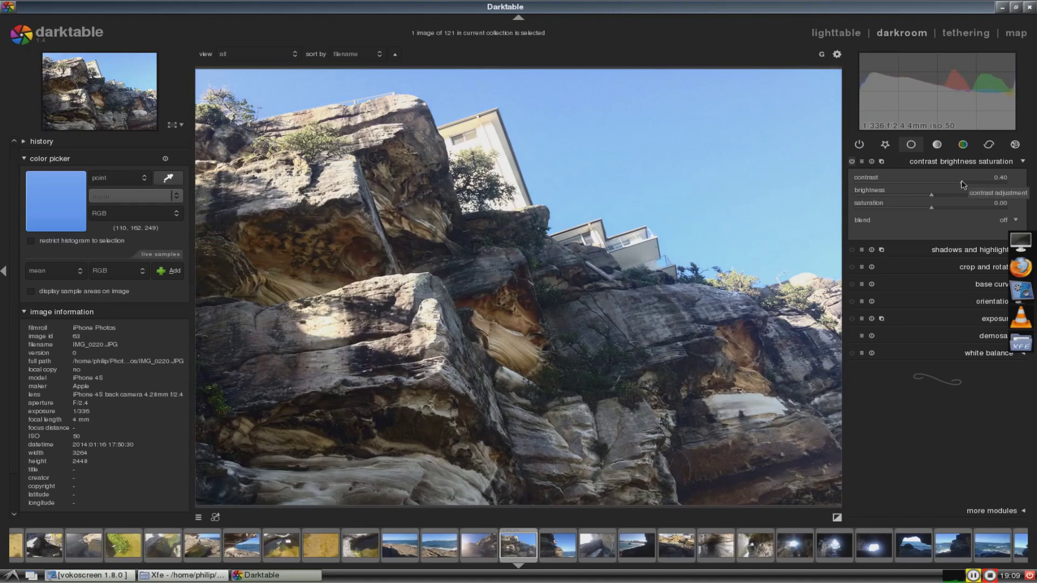
left_click_drag(963, 185, 878, 175)
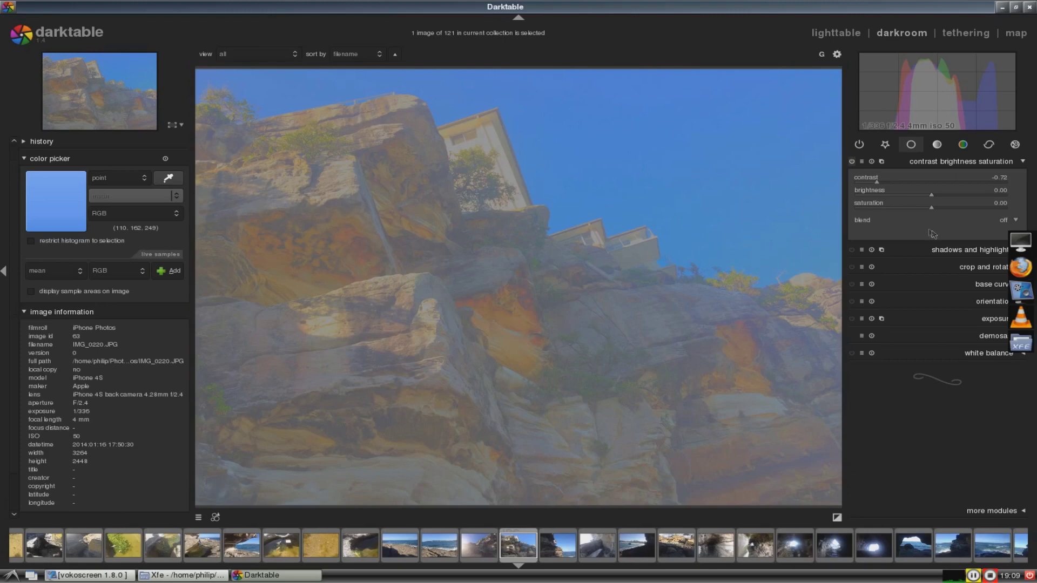
left_click_drag(878, 185, 966, 179)
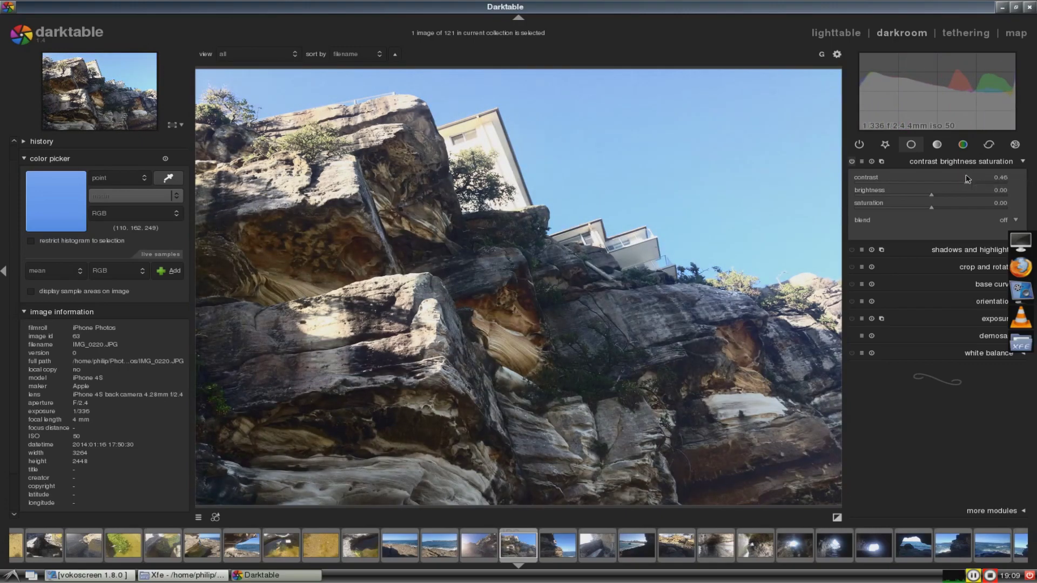
mouse_move(934, 199)
left_mouse_down()
mouse_move(893, 198)
mouse_move(952, 199)
mouse_move(878, 194)
mouse_move(916, 194)
left_mouse_up()
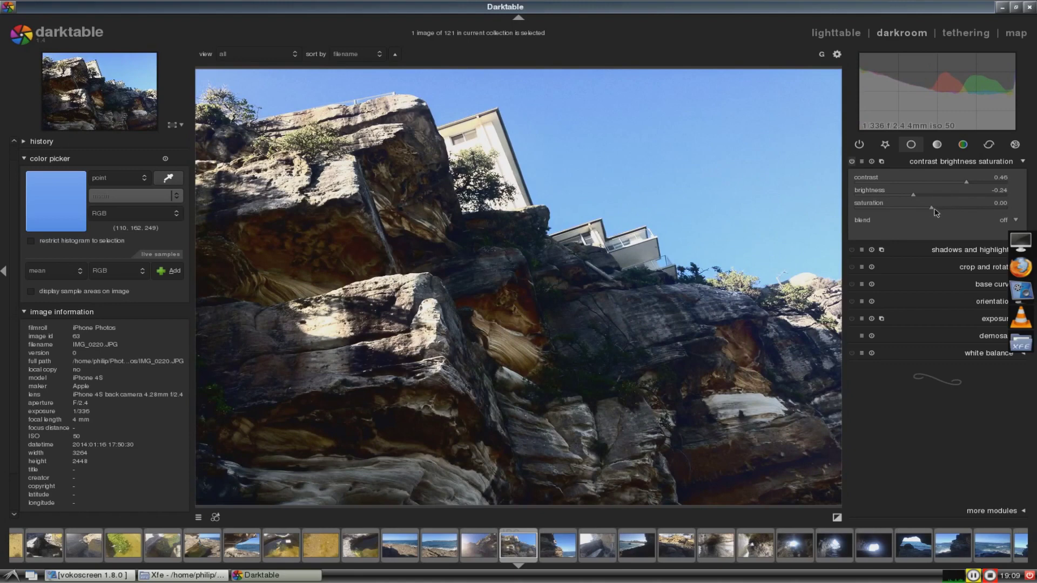
left_click_drag(935, 210, 1028, 212)
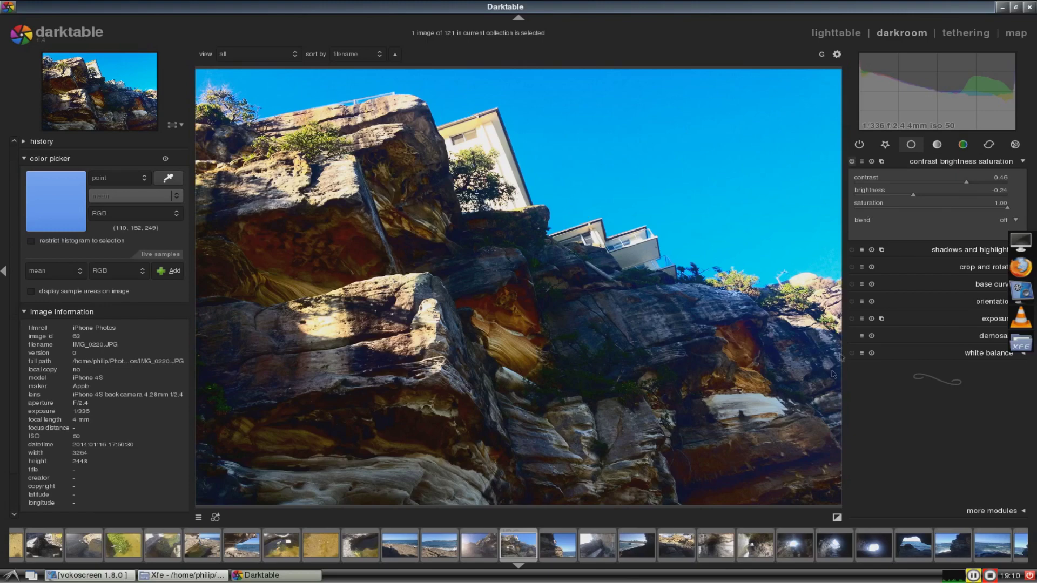
In the shadows and highlights module, set shadows to 100.00 and the radius to about 39.10
left_click(949, 250)
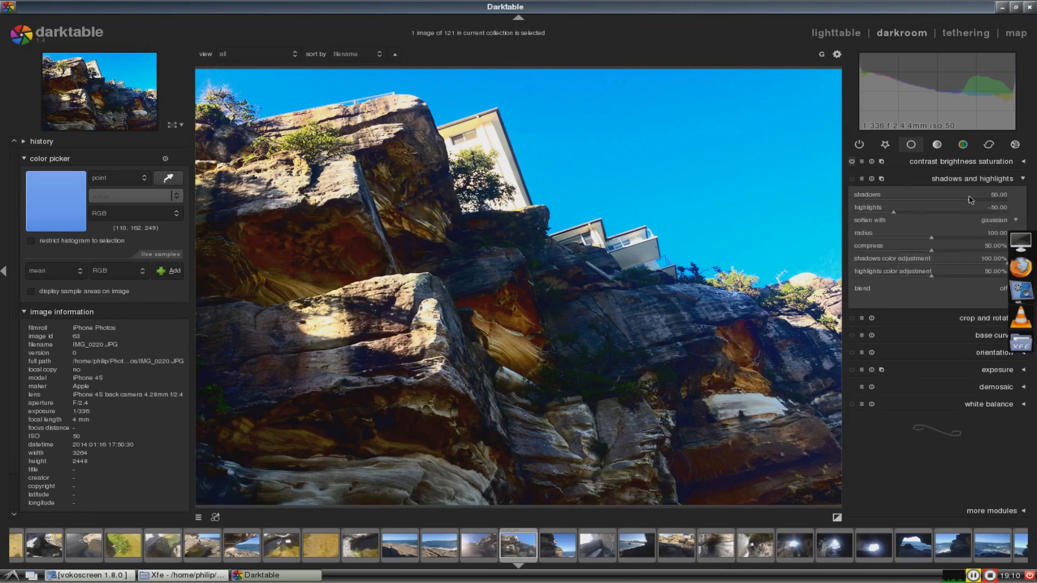
left_click(970, 201)
left_click_drag(971, 201, 1011, 200)
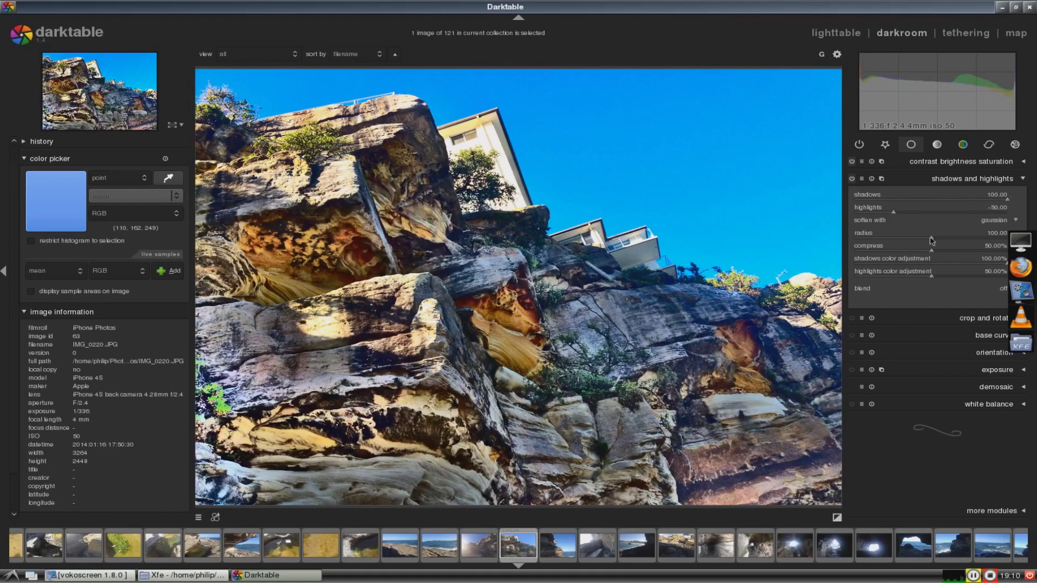
left_click_drag(933, 242, 871, 243)
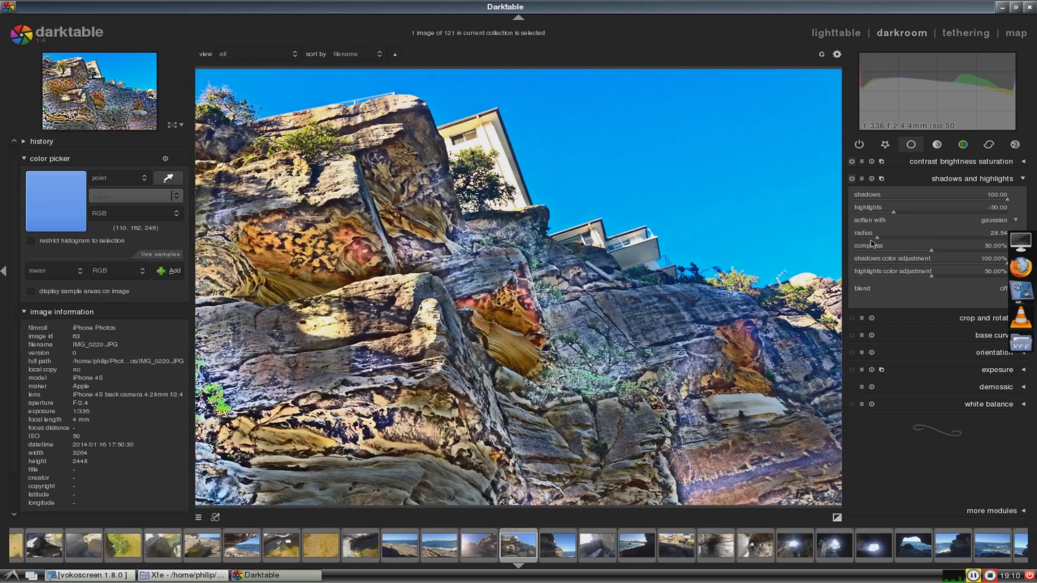
left_click_drag(871, 244, 1035, 233)
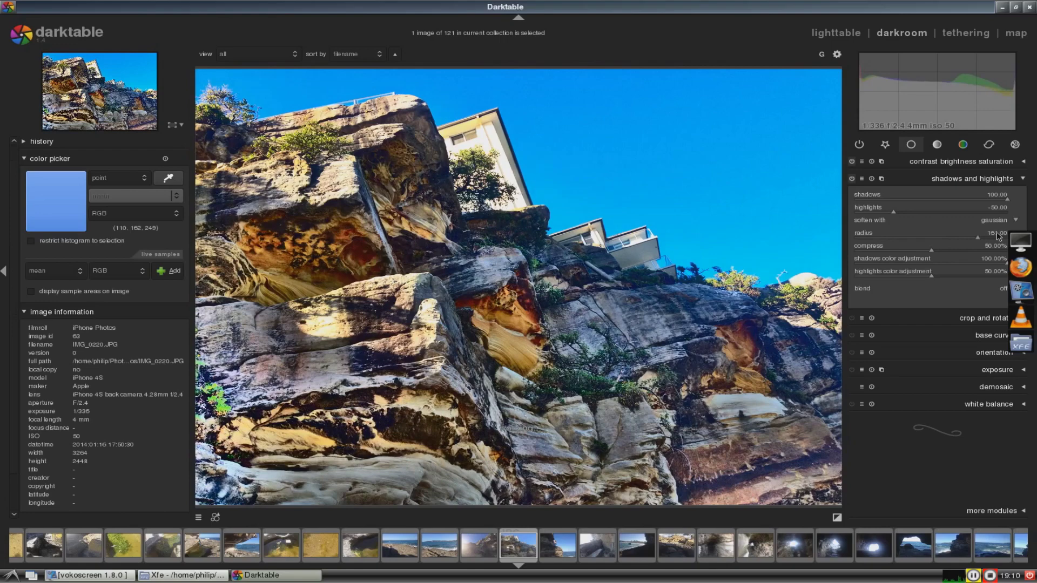
left_click_drag(1013, 235, 874, 234)
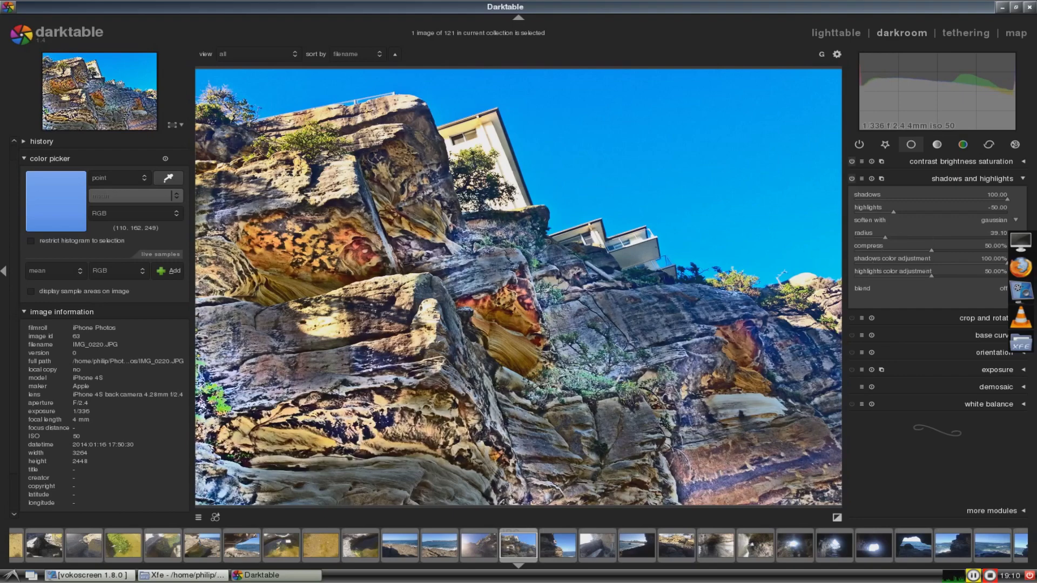
Set the shadows and highlights compression to about 54.88% and adjust the highlights color adjustment
left_click_drag(930, 253, 1006, 251)
left_click(919, 252)
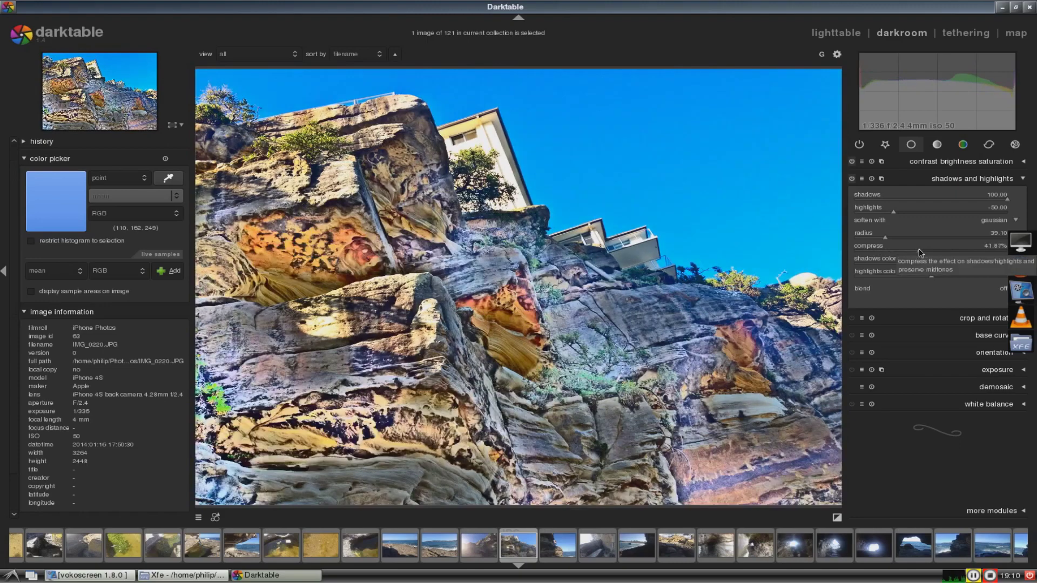
left_click(934, 251)
left_click(928, 251)
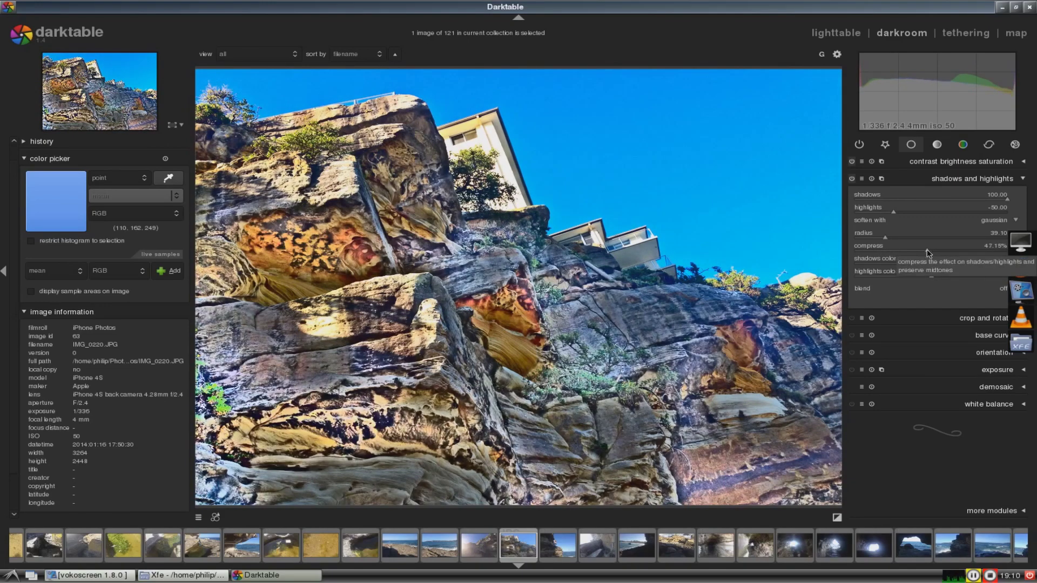
left_click(929, 253)
left_click(939, 252)
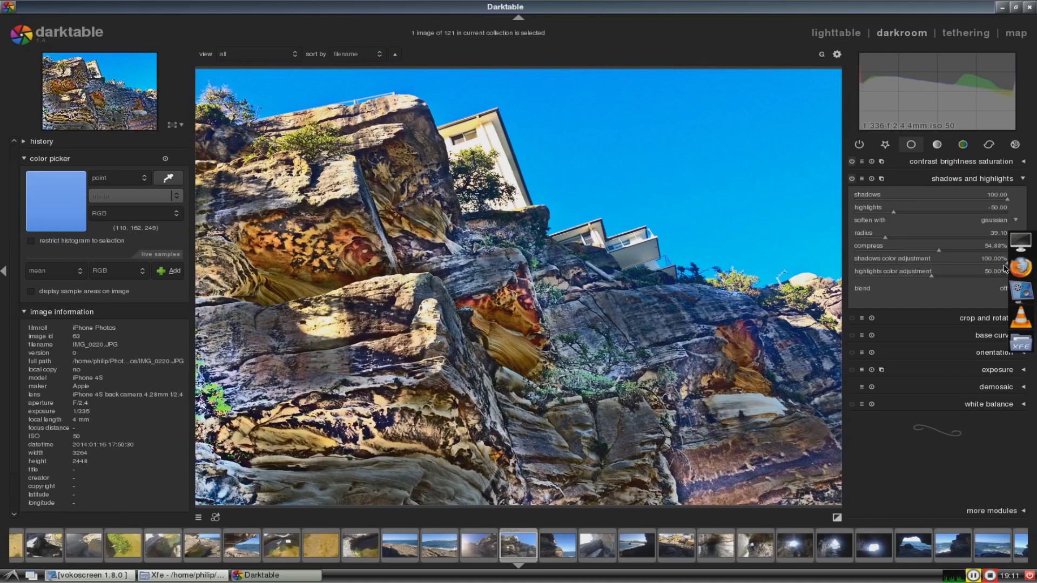
mouse_move(1005, 266)
left_mouse_down()
mouse_move(862, 268)
mouse_move(929, 278)
mouse_move(877, 278)
mouse_move(964, 279)
left_mouse_up()
Bend the upper part of the base curve upward to brighten the cliff photo's lighter tones
left_click(983, 319)
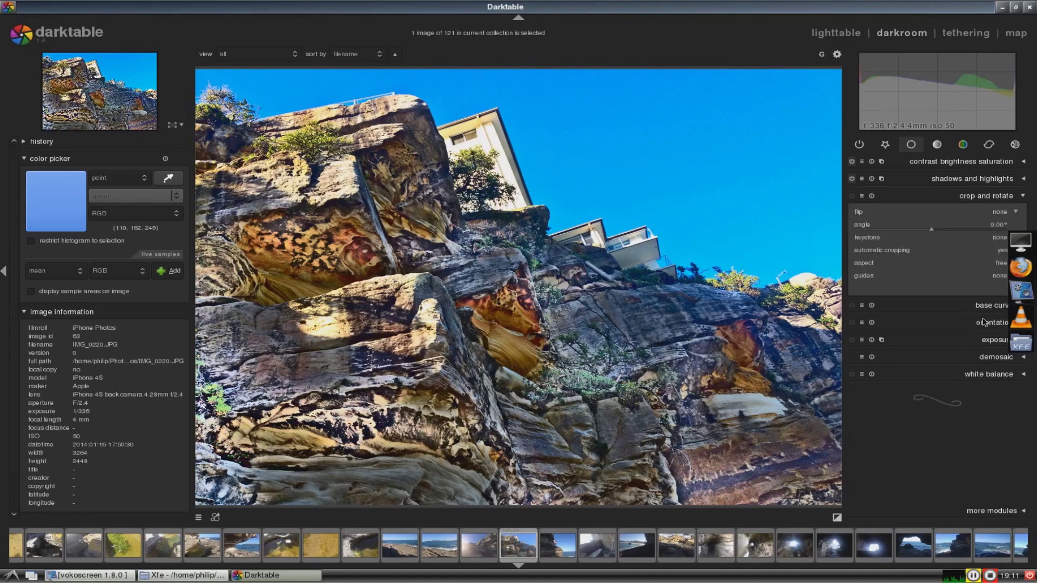
left_click(976, 306)
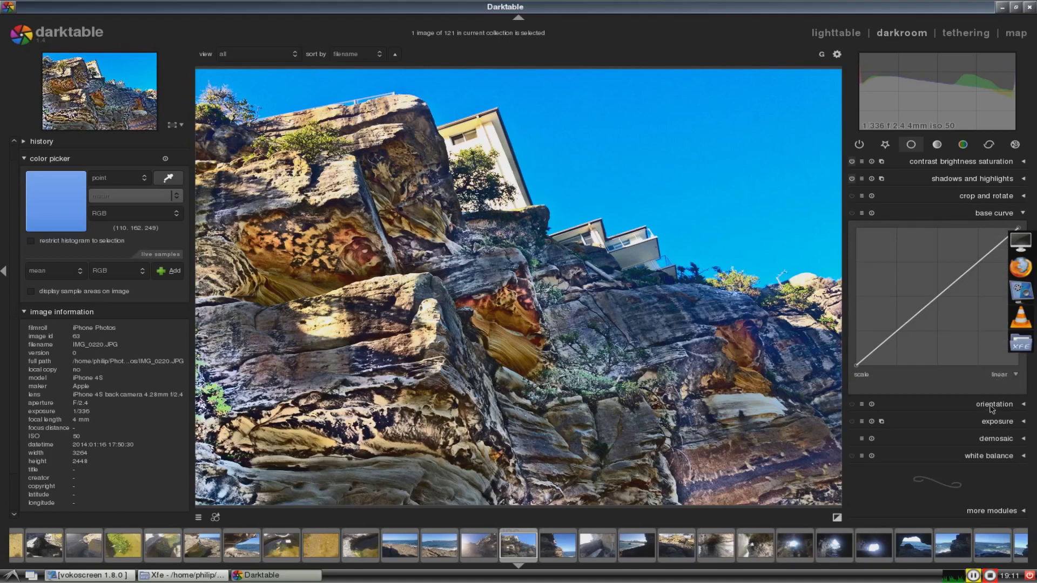
left_click_drag(1000, 240, 998, 304)
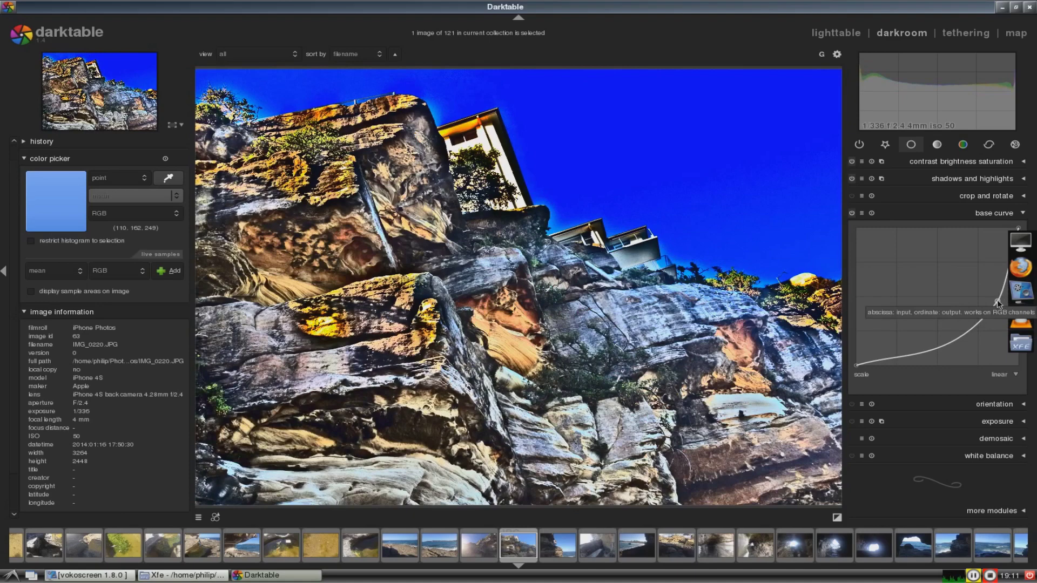
left_click_drag(998, 304, 973, 246)
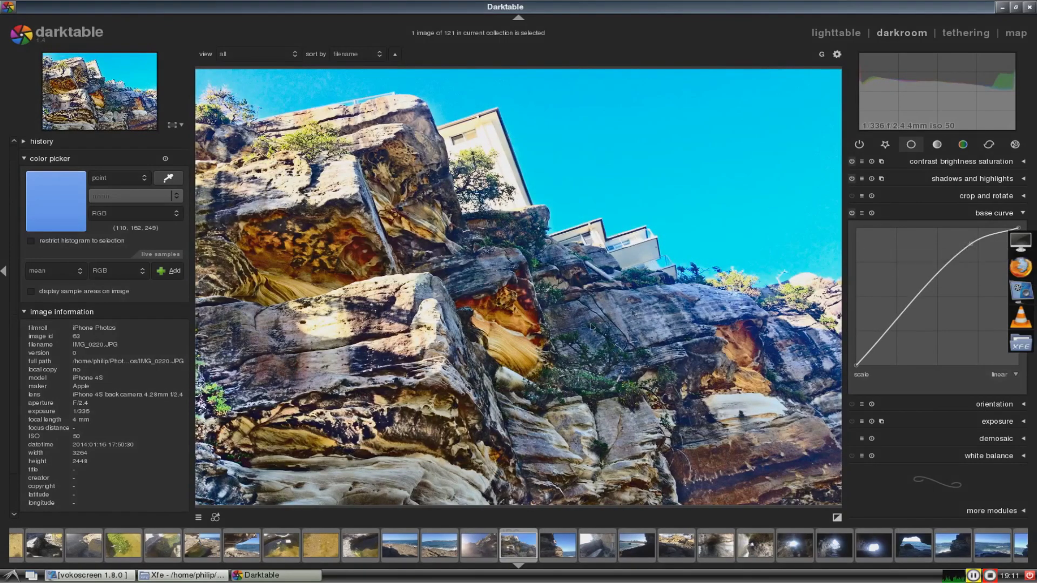
In the exposure module, set the black level to 0.0006 and the exposure to about 0.15 EV
left_click(987, 405)
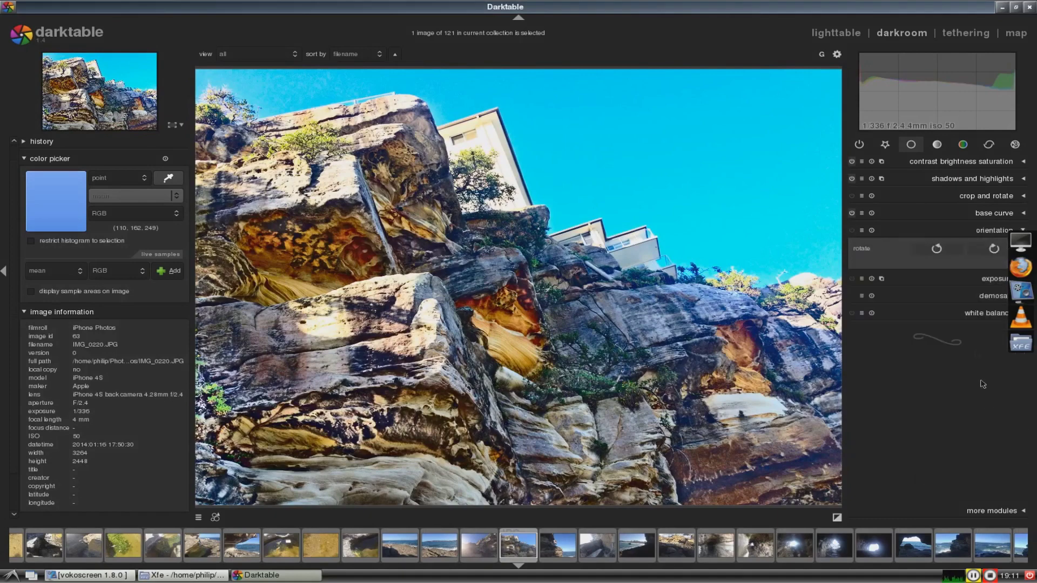
left_click(996, 280)
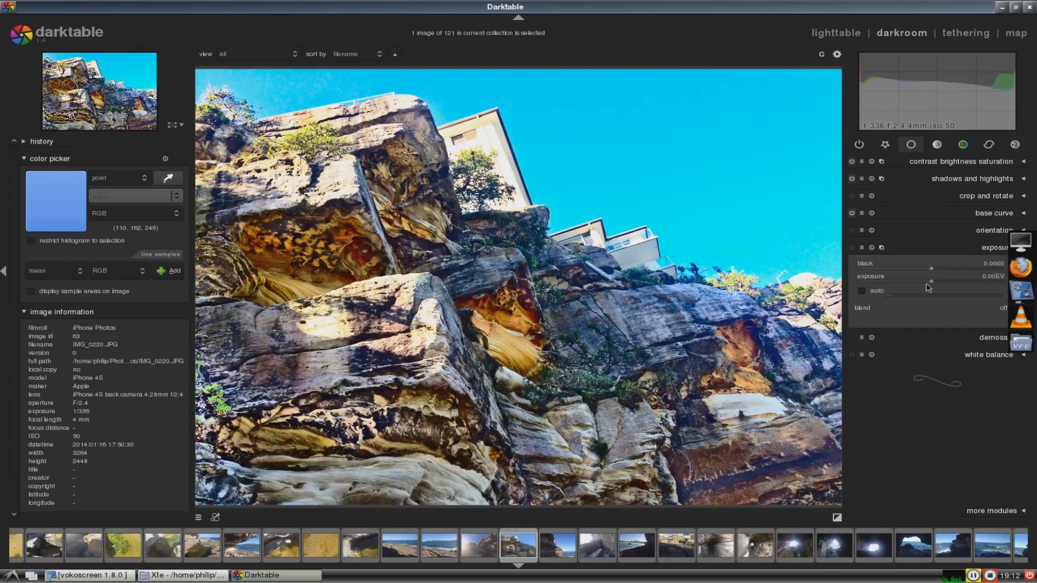
left_click_drag(934, 273, 982, 264)
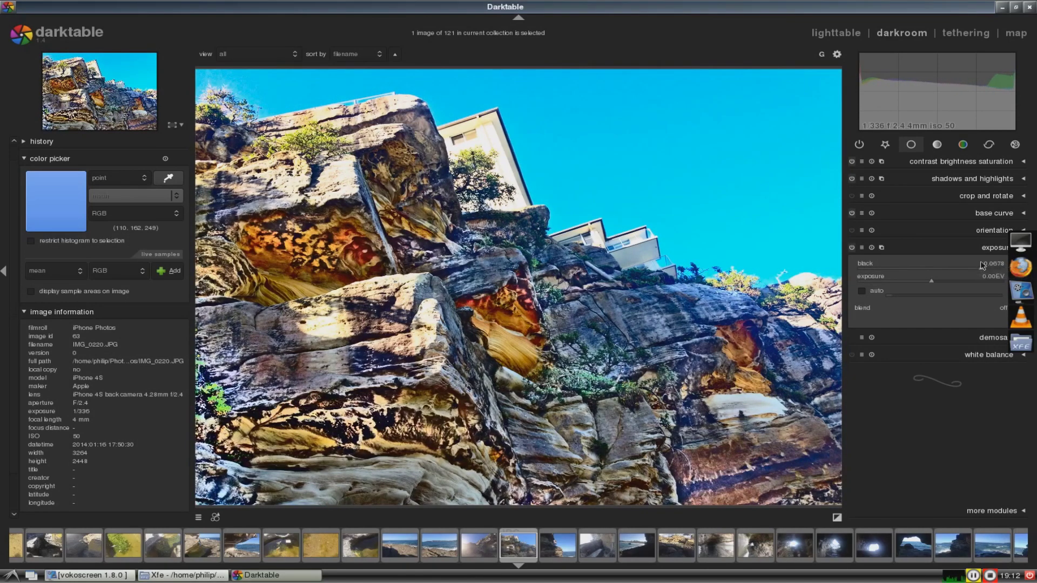
mouse_move(934, 285)
left_mouse_down()
mouse_move(891, 284)
mouse_move(966, 281)
mouse_move(916, 282)
left_mouse_up()
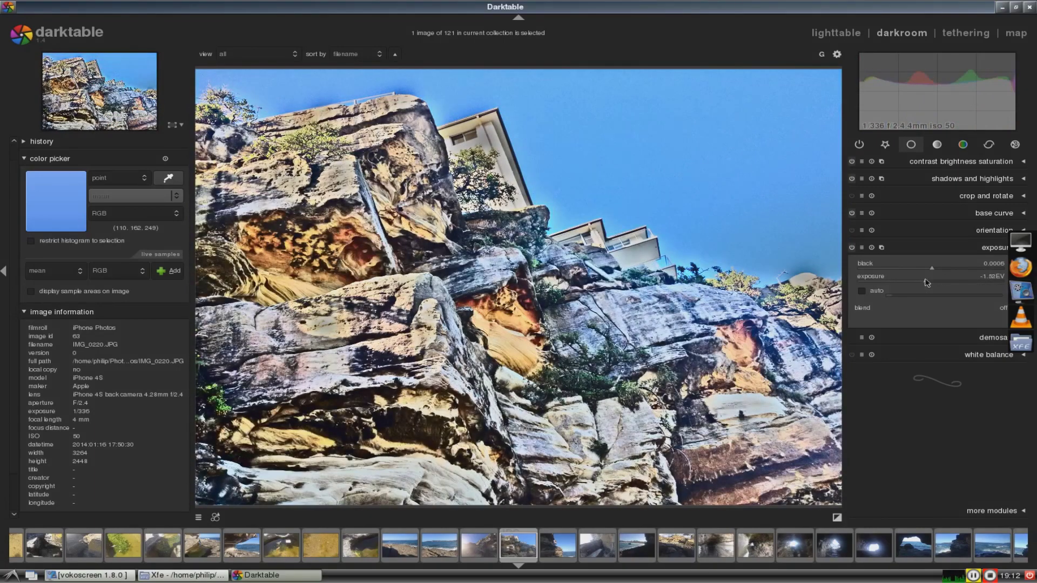
left_click_drag(927, 282, 932, 281)
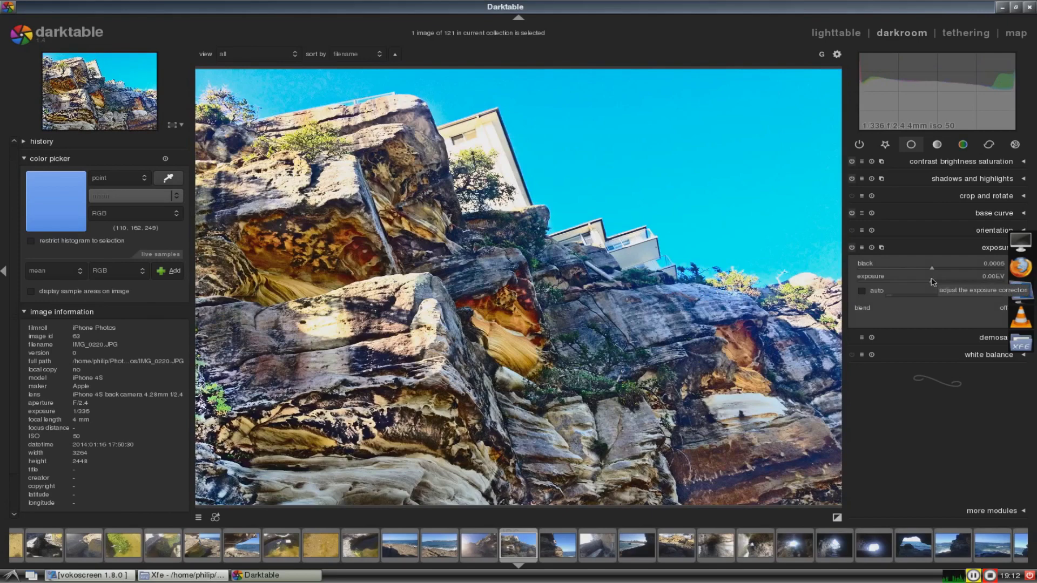
left_click_drag(932, 281, 936, 281)
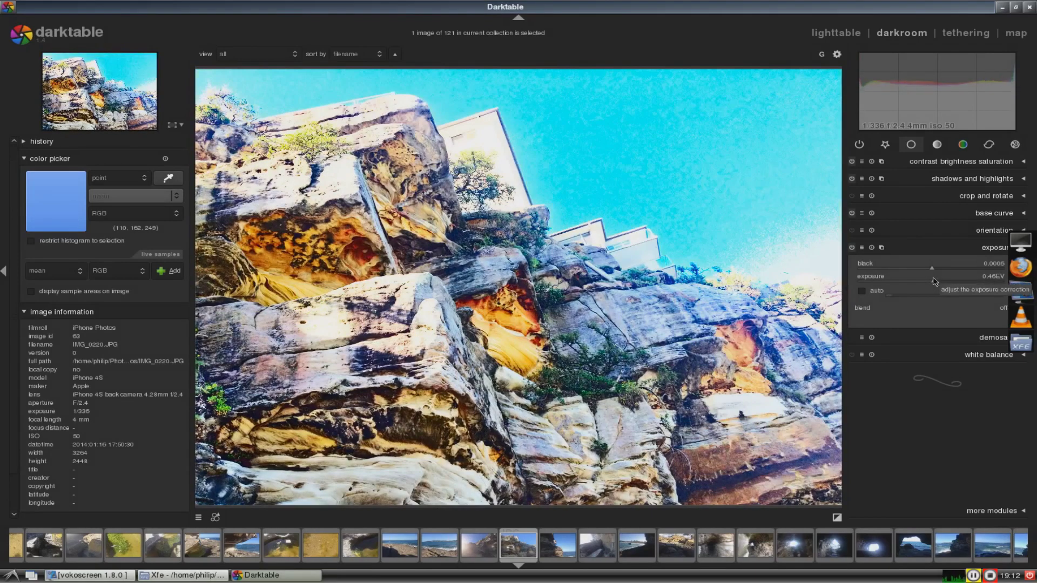
left_click_drag(934, 281, 935, 281)
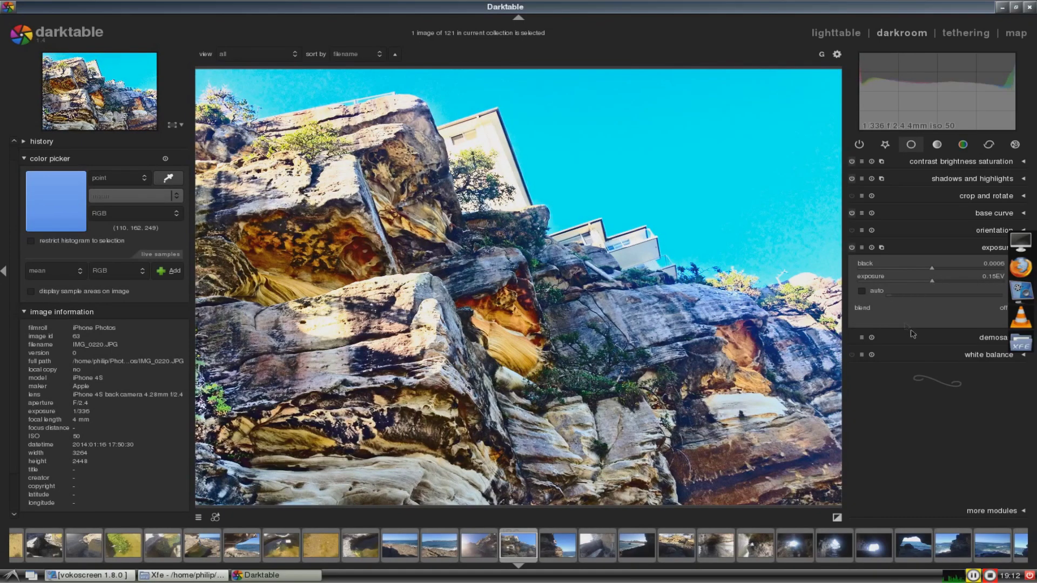
Try raising the edge threshold in the demosaic module
left_click(984, 340)
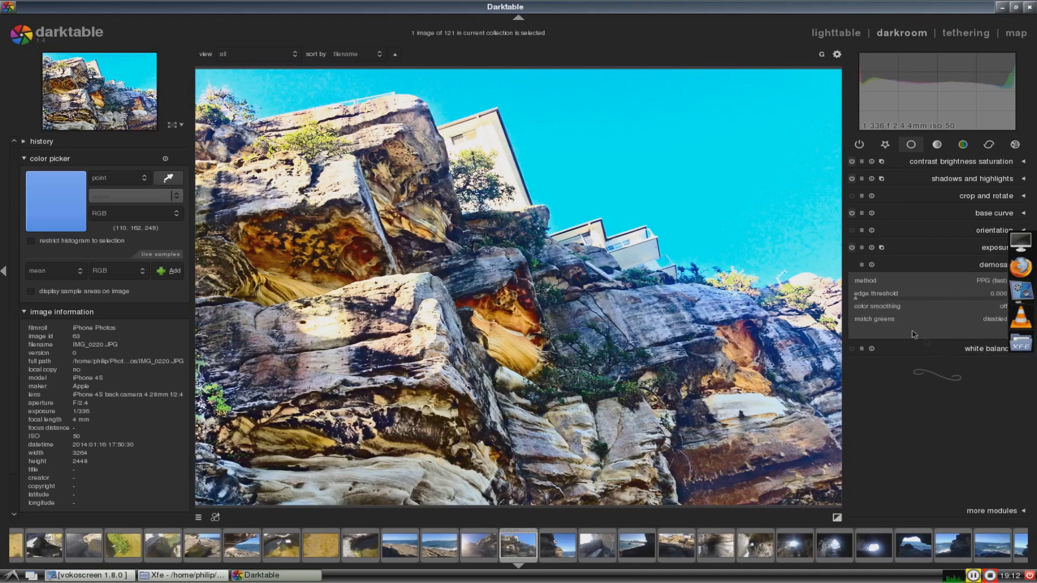
left_click_drag(856, 302, 937, 302)
left_click_drag(936, 302, 863, 295)
In the white balance module, try stronger tints on the cliff photo and set the tint to about 0.999
left_click(967, 349)
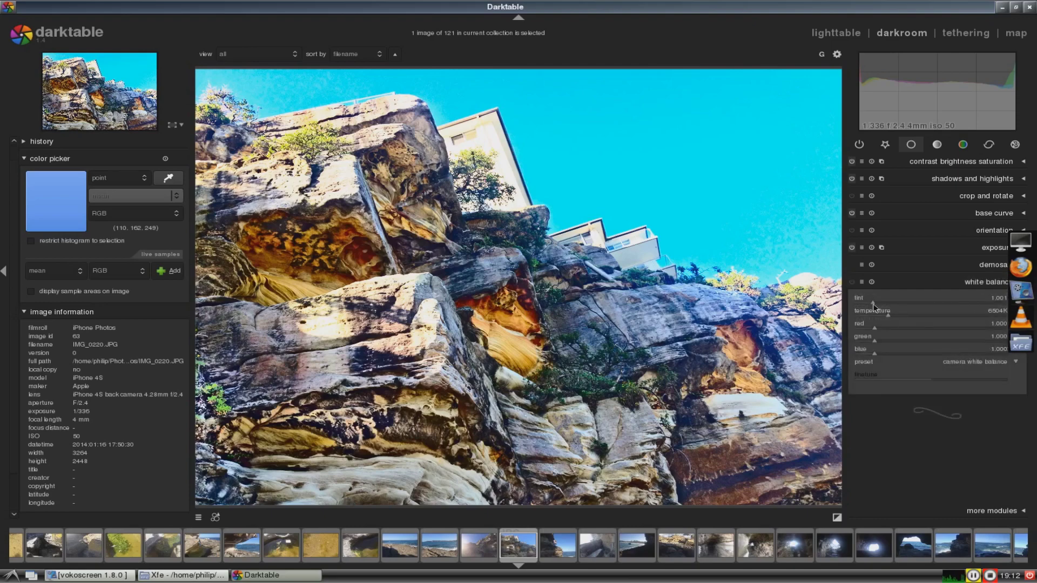
mouse_move(876, 306)
left_mouse_down()
mouse_move(965, 298)
mouse_move(862, 305)
mouse_move(888, 304)
mouse_move(878, 304)
left_mouse_up()
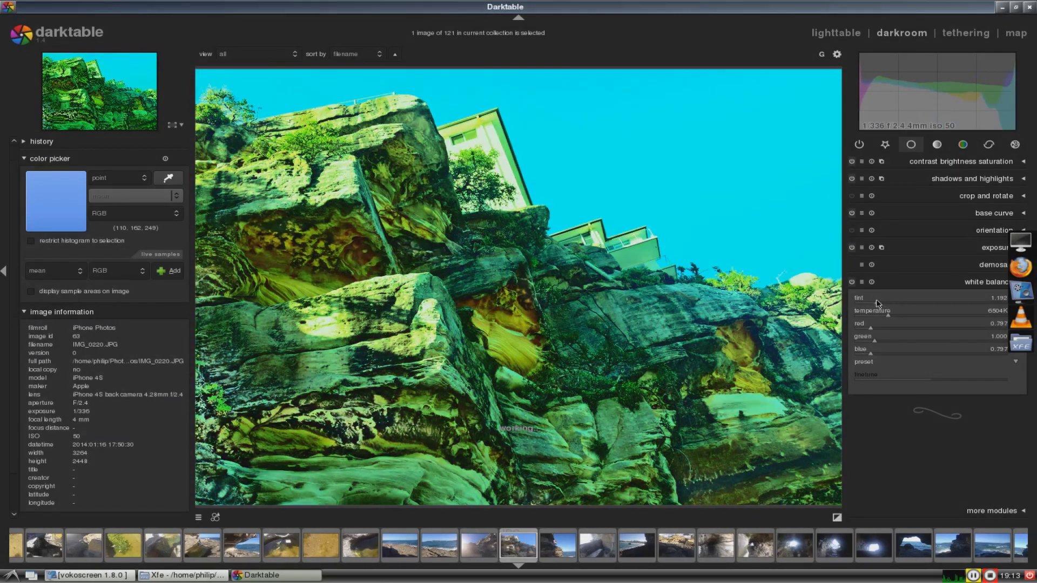
left_click_drag(874, 303, 876, 303)
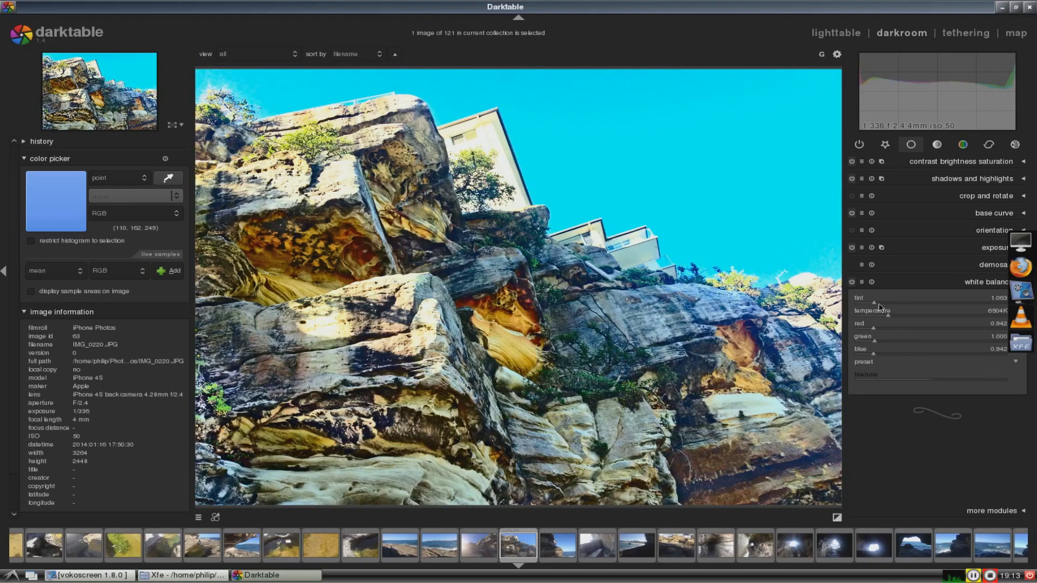
left_click_drag(875, 306, 875, 303)
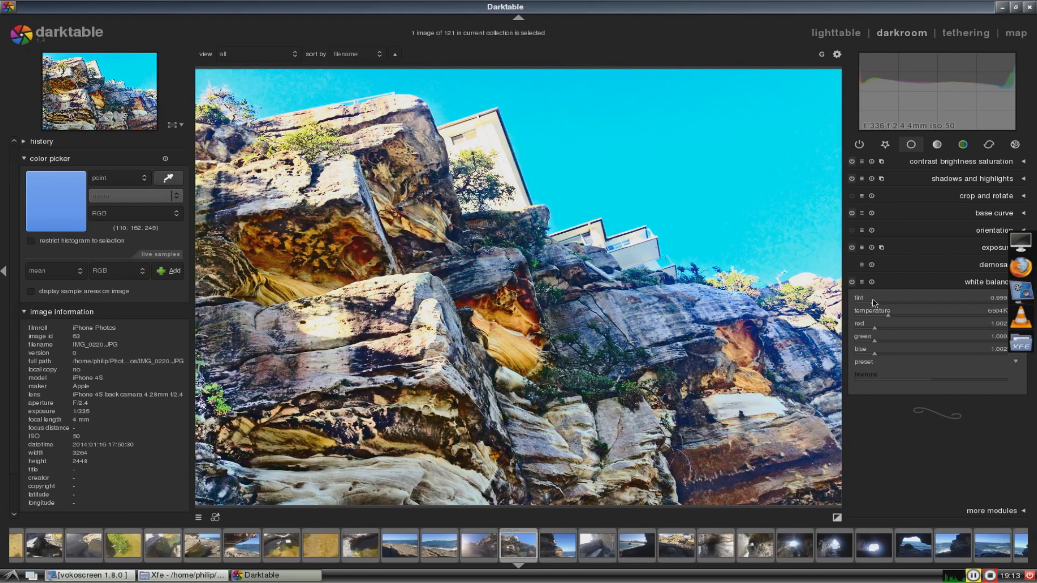
Set the white balance temperature to about 7463K and the green channel to about 0.976
mouse_move(891, 321)
left_mouse_down()
mouse_move(907, 318)
mouse_move(873, 321)
mouse_move(895, 319)
left_mouse_up()
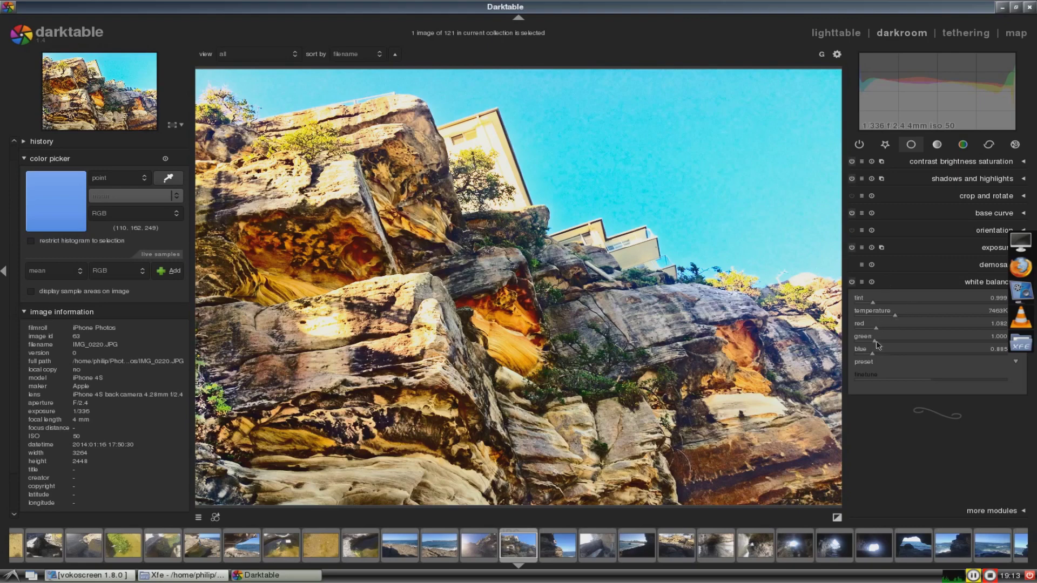
mouse_move(877, 342)
left_mouse_down()
mouse_move(887, 340)
mouse_move(860, 341)
mouse_move(878, 345)
left_mouse_up()
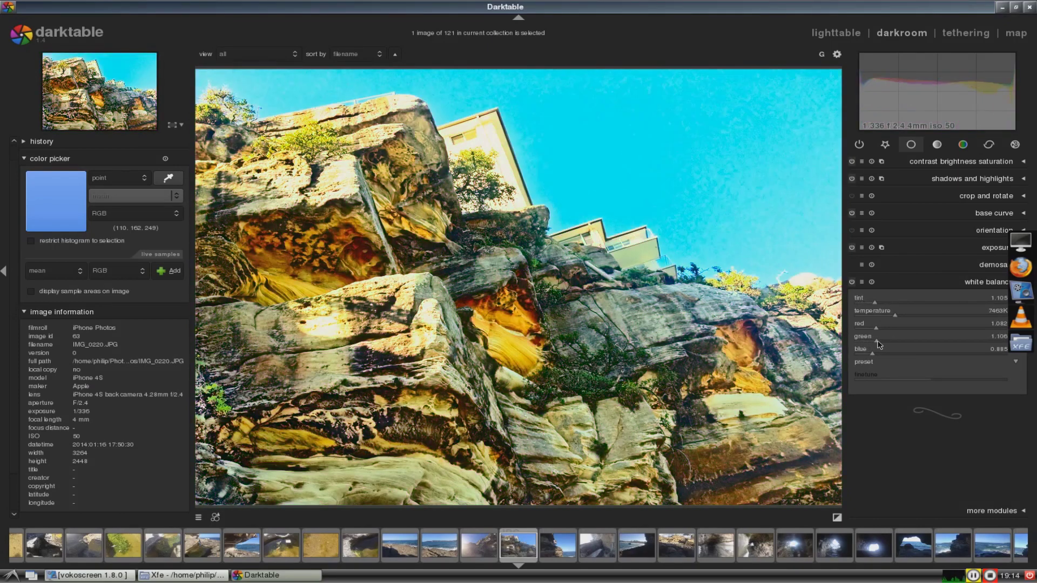
left_click_drag(877, 344, 876, 346)
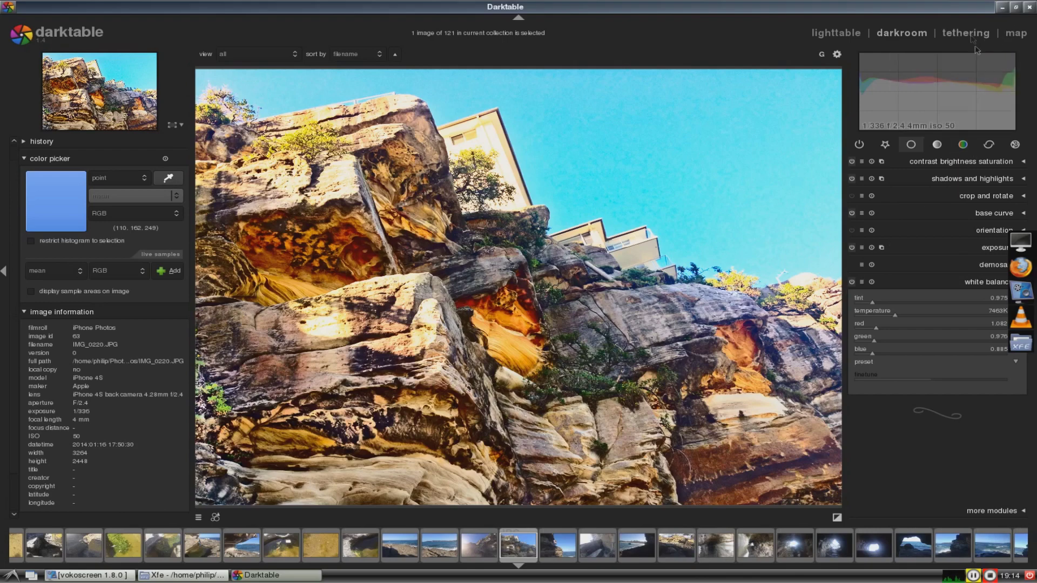
Look through the tone and color module groups, including the levels and tone curve modules
left_click(938, 149)
left_click(969, 146)
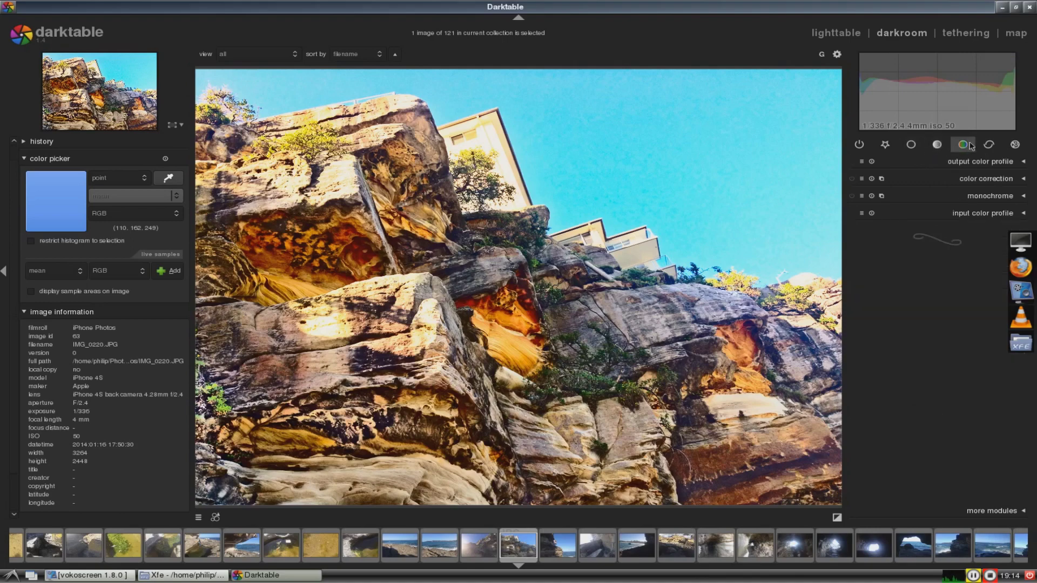
left_click(937, 146)
left_click(1006, 162)
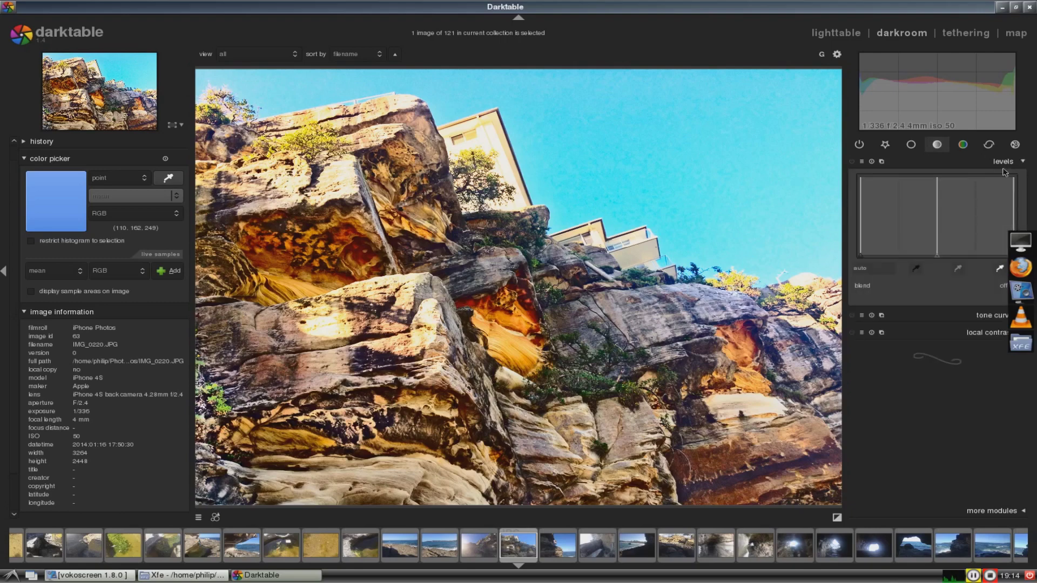
left_click(987, 314)
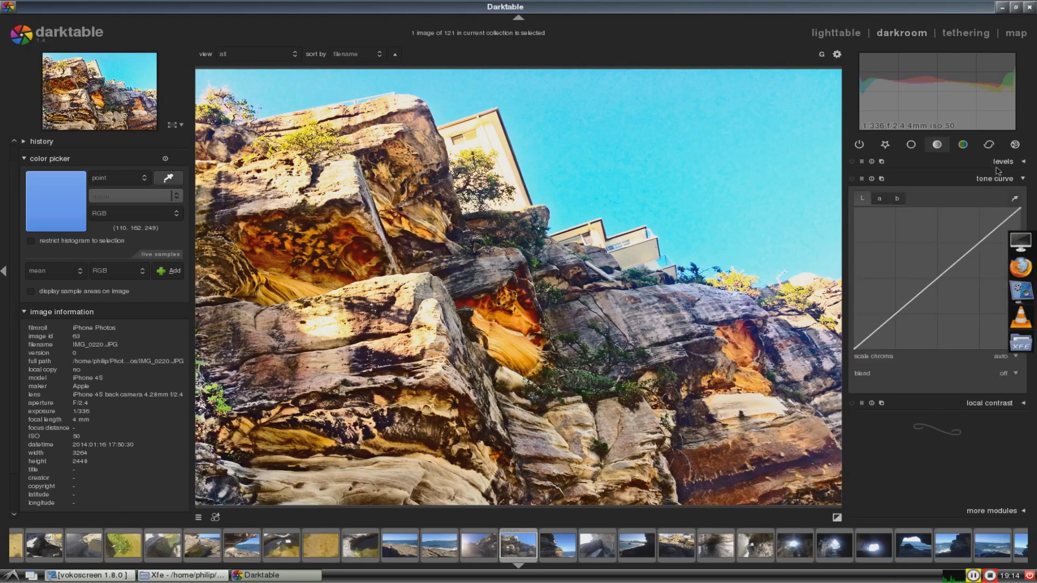
left_click(962, 145)
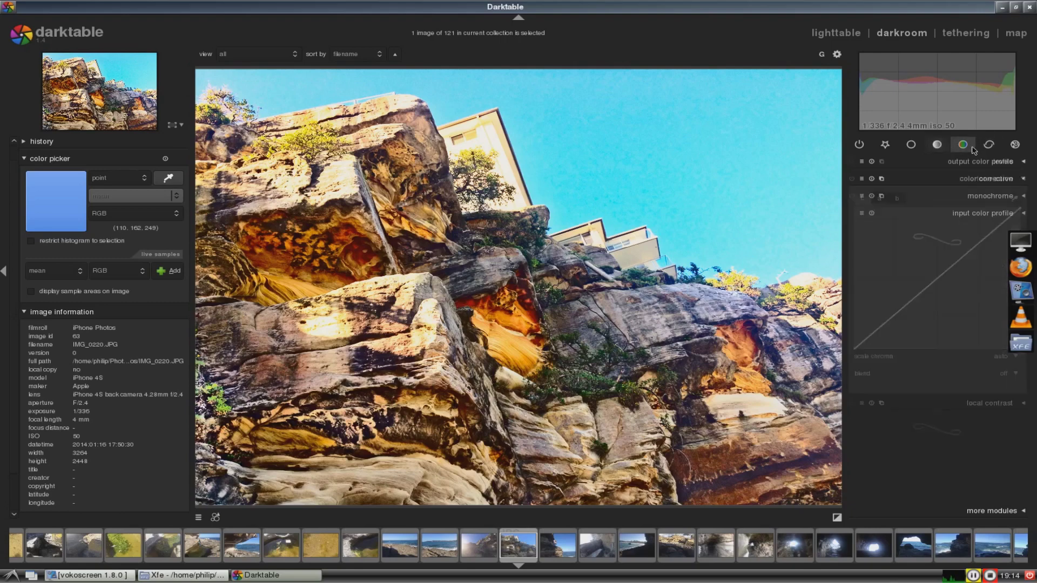
left_click(886, 145)
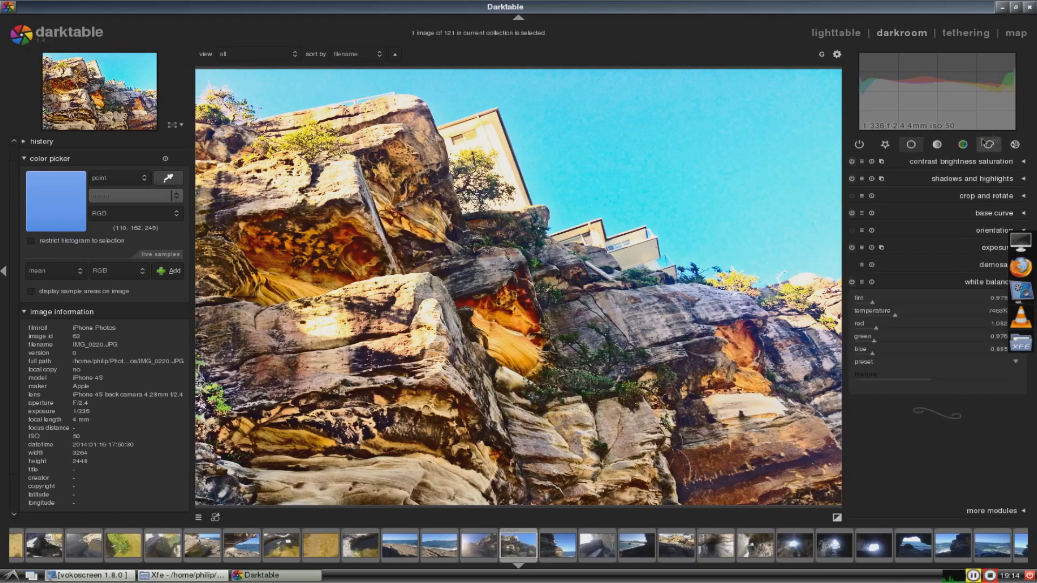
Add vignetting to the cliff photo, try several smaller scales, and set the vignette scale to 100.00%
left_click(1015, 145)
left_click(996, 164)
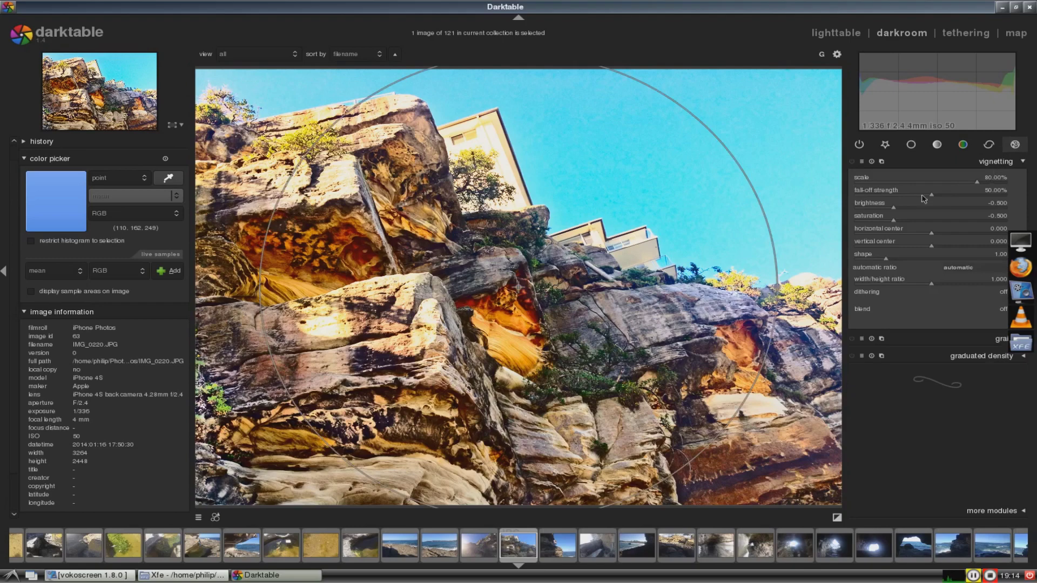
left_click_drag(976, 185, 913, 184)
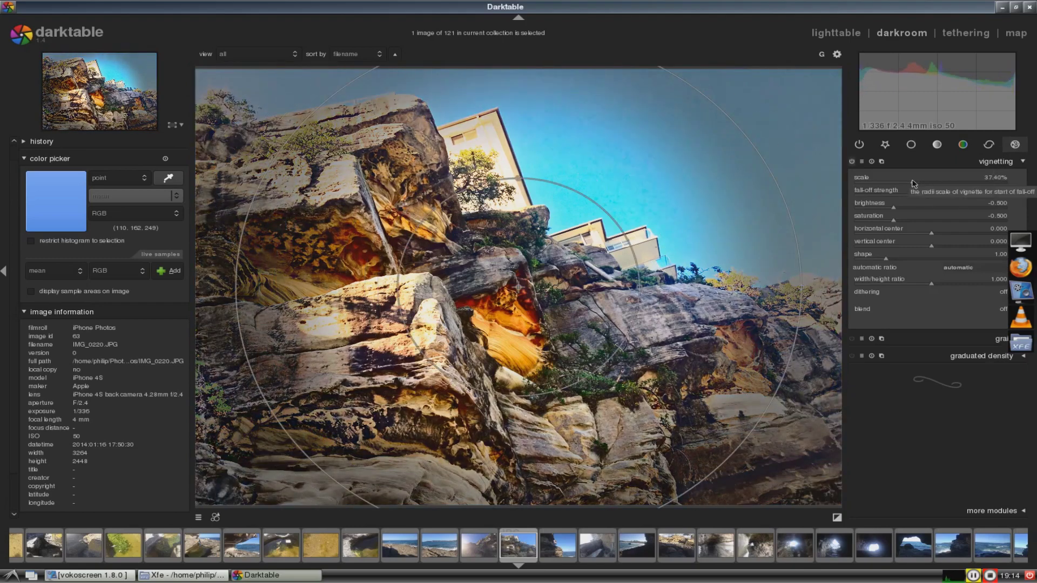
scroll(915, 182, "up", 8)
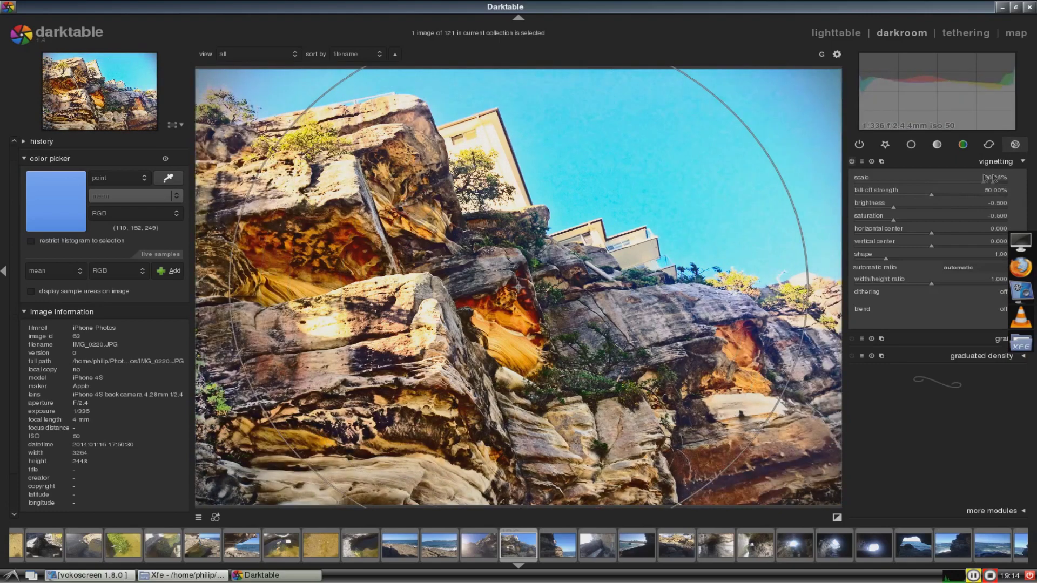
left_click_drag(922, 186, 849, 188)
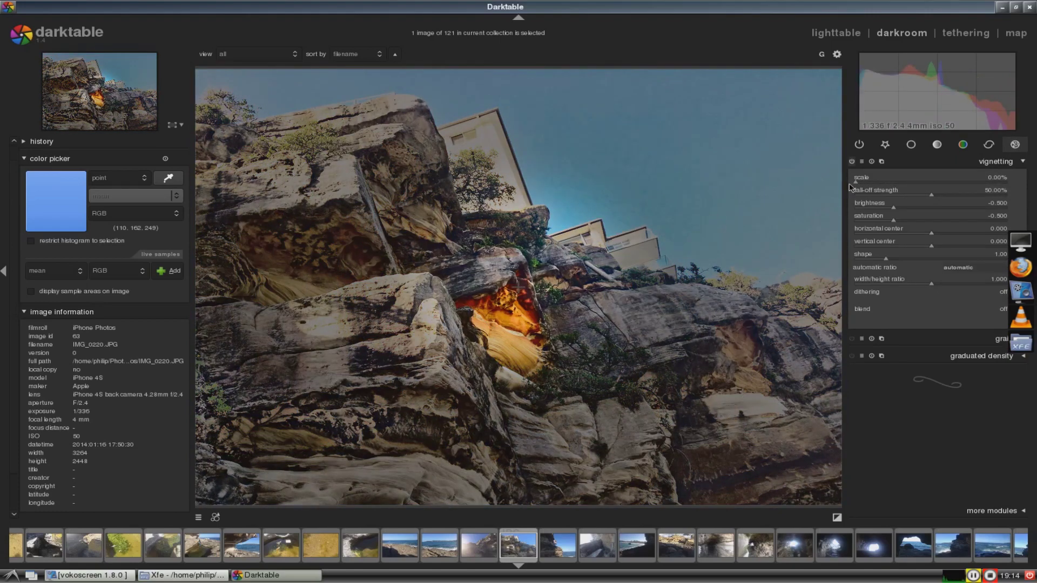
left_click_drag(850, 188, 1029, 176)
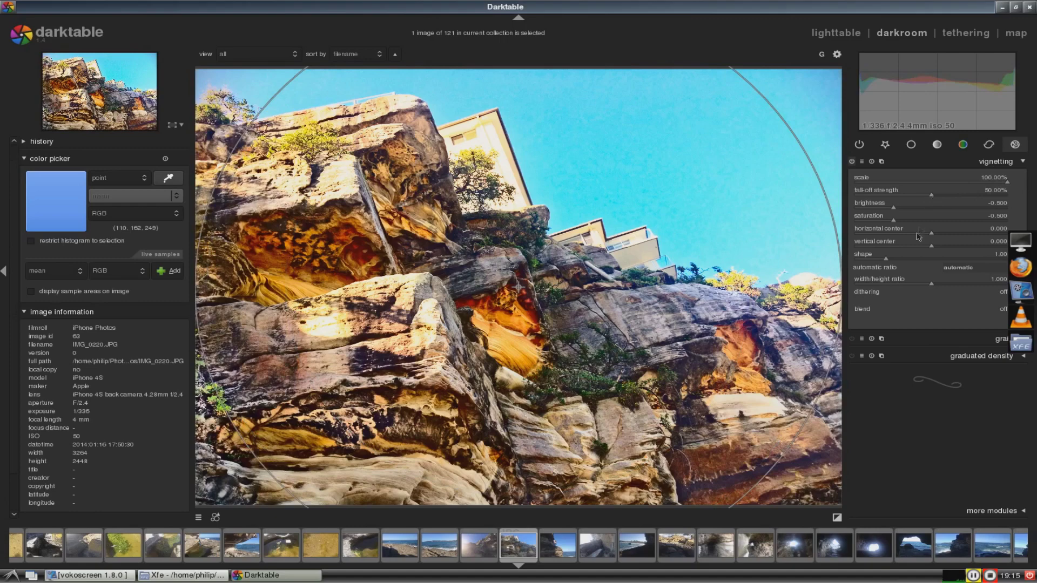
View the grain module, and set the density in the graduated density module to about 0.65 EV
left_click(986, 340)
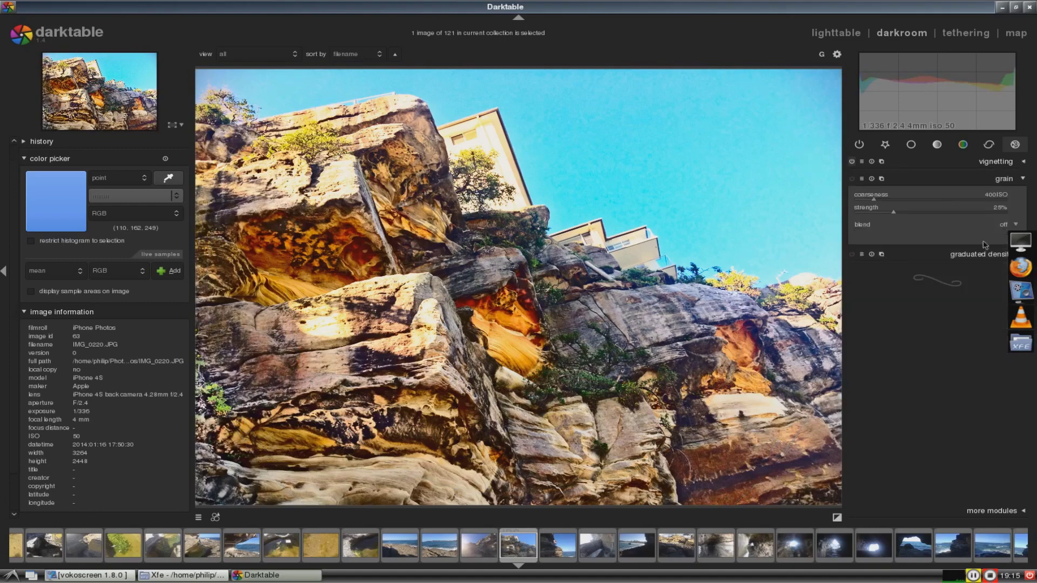
left_click(970, 256)
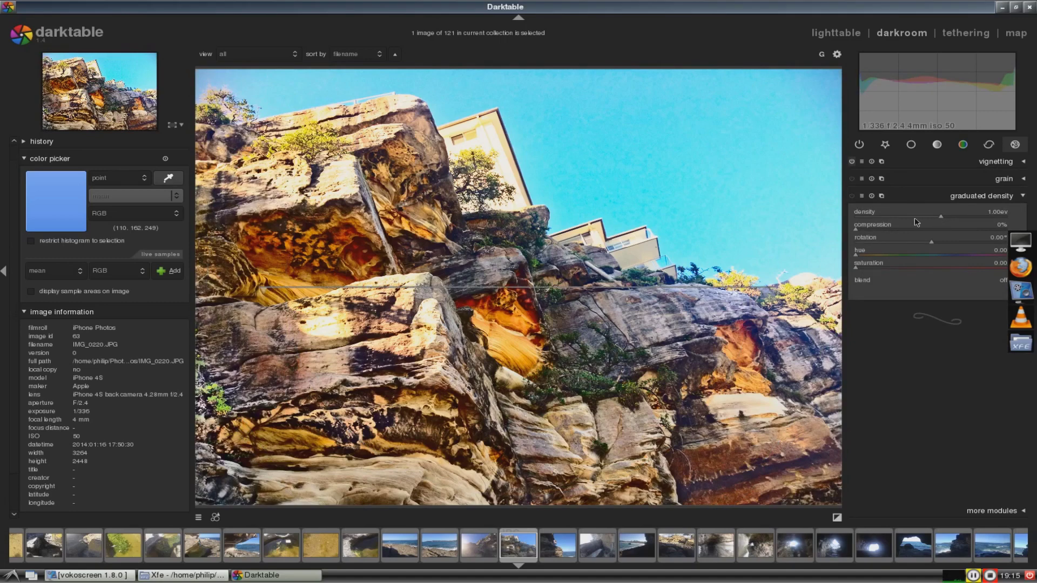
left_click_drag(900, 220, 937, 218)
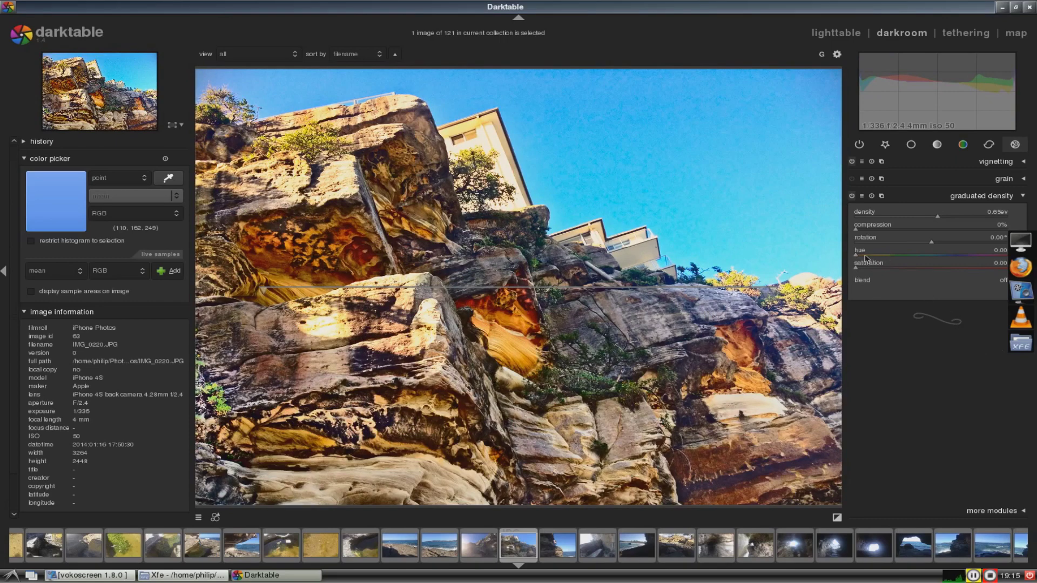
Set the graduated density saturation to about 0.34 and rotate the gradient line on the photo to about 73°
mouse_move(856, 258)
left_mouse_down()
mouse_move(957, 258)
mouse_move(837, 258)
mouse_move(860, 271)
mouse_move(955, 272)
left_mouse_up()
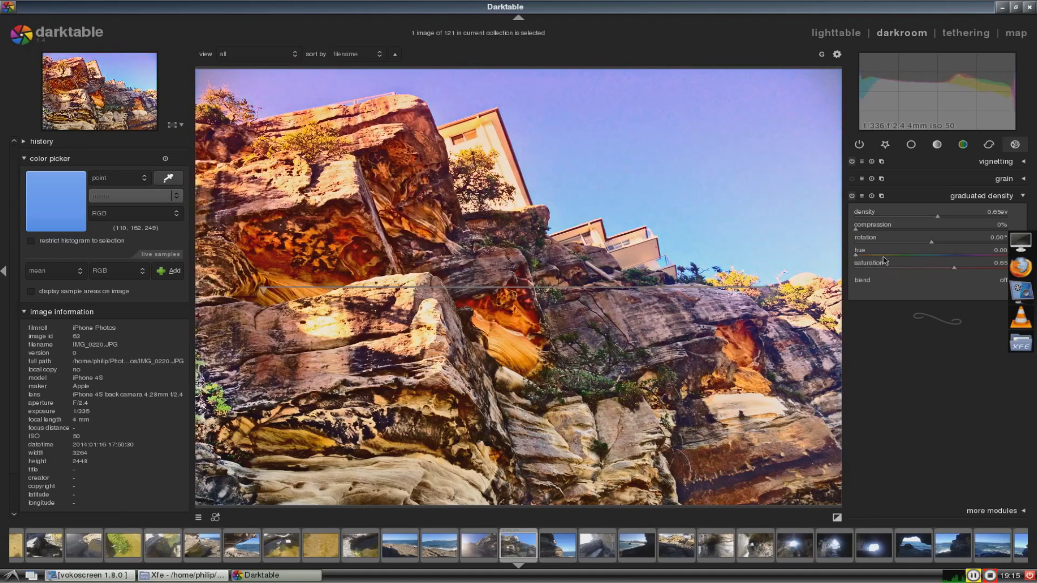
left_click_drag(857, 258, 832, 256)
left_click_drag(952, 276, 909, 264)
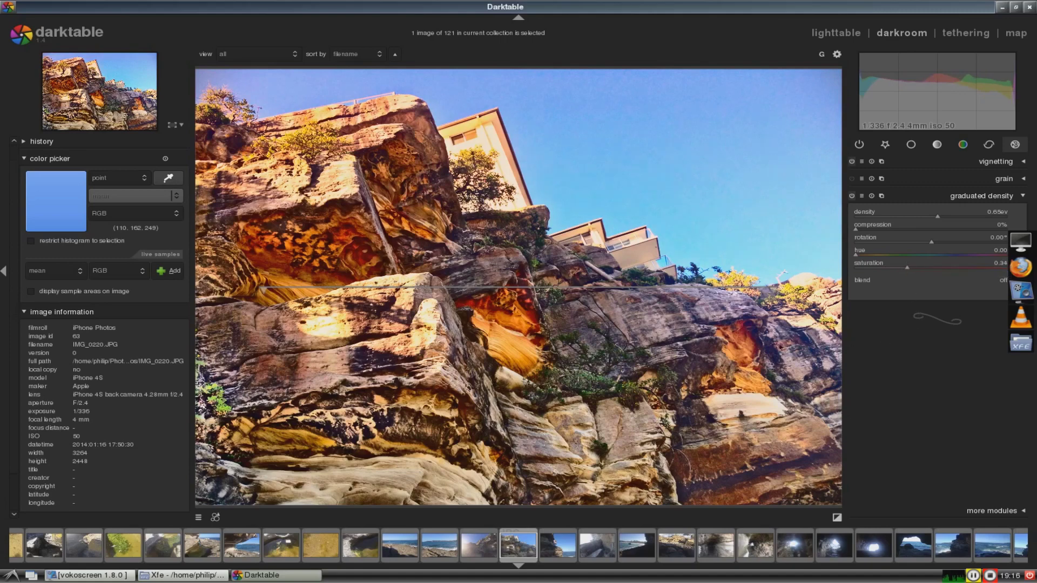
left_click_drag(703, 169, 695, 153)
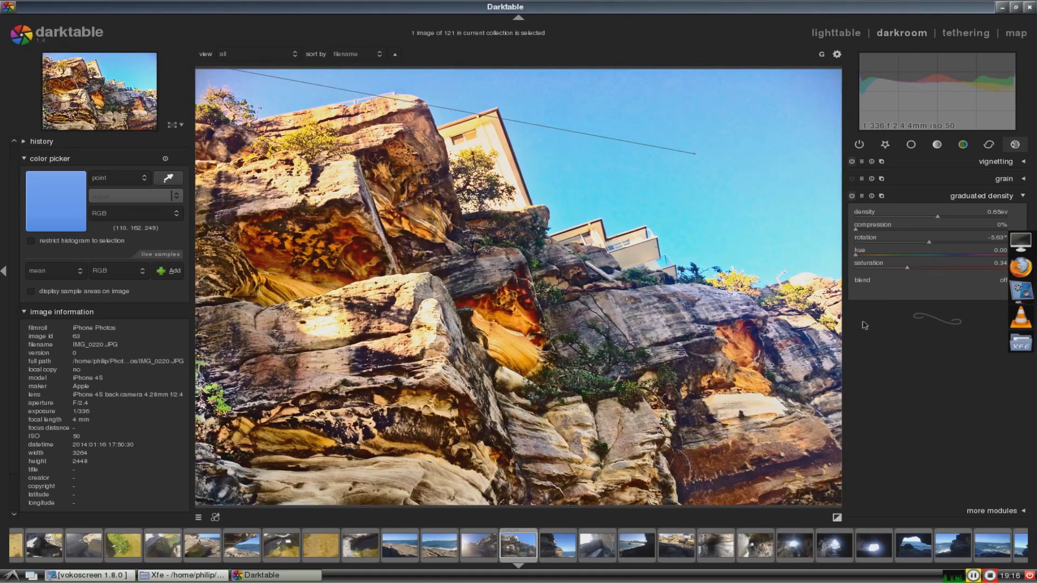
left_click_drag(690, 154, 657, 272)
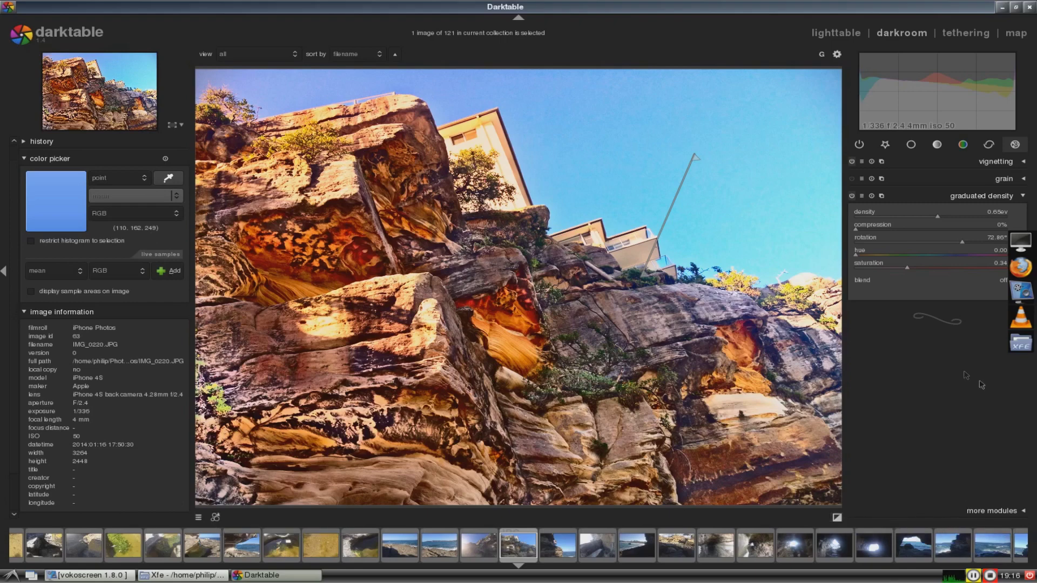
View the application's About information and close it
left_click(9, 7)
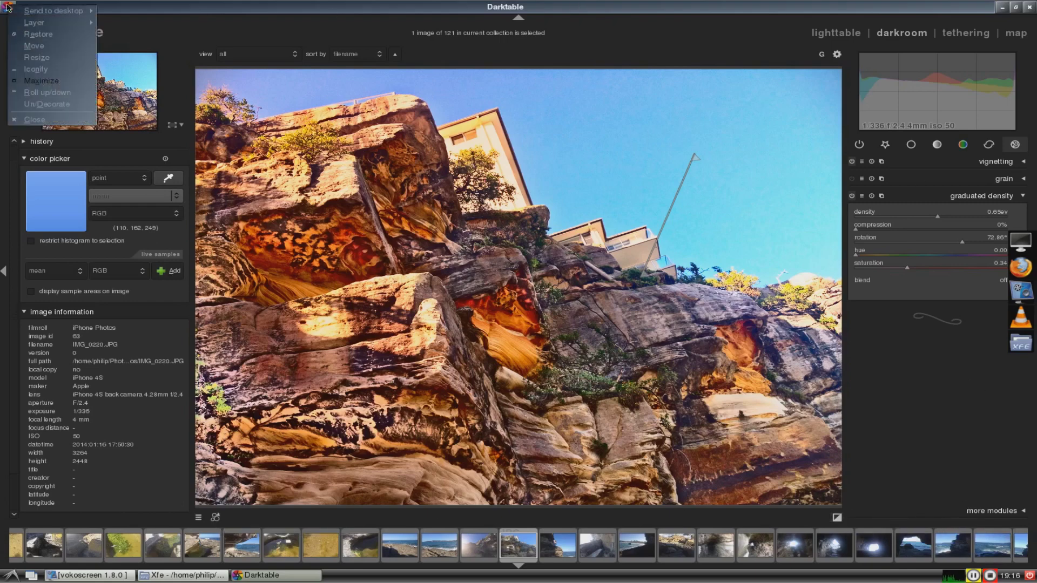
left_click(138, 19)
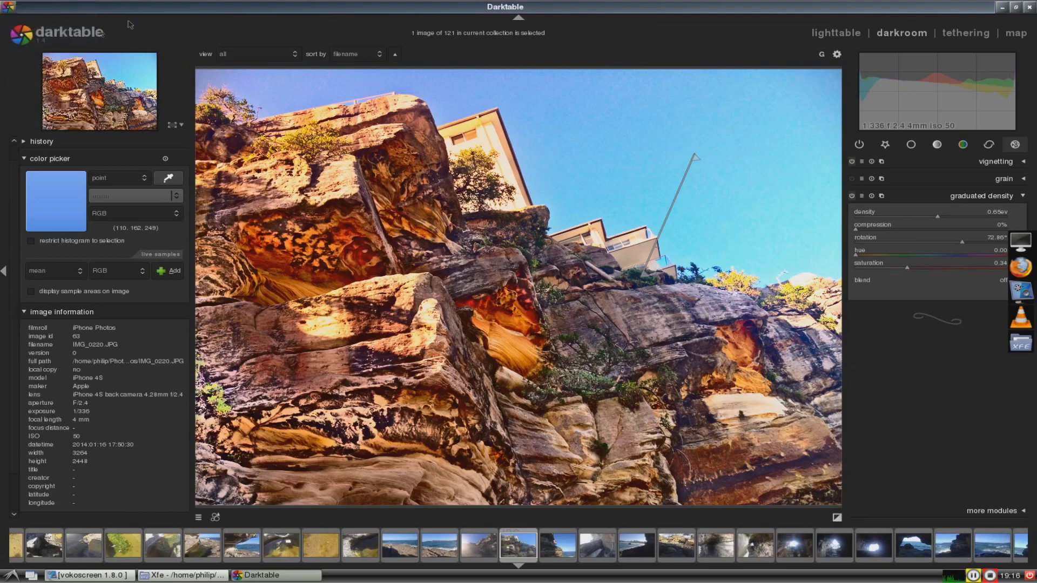
left_click(22, 36)
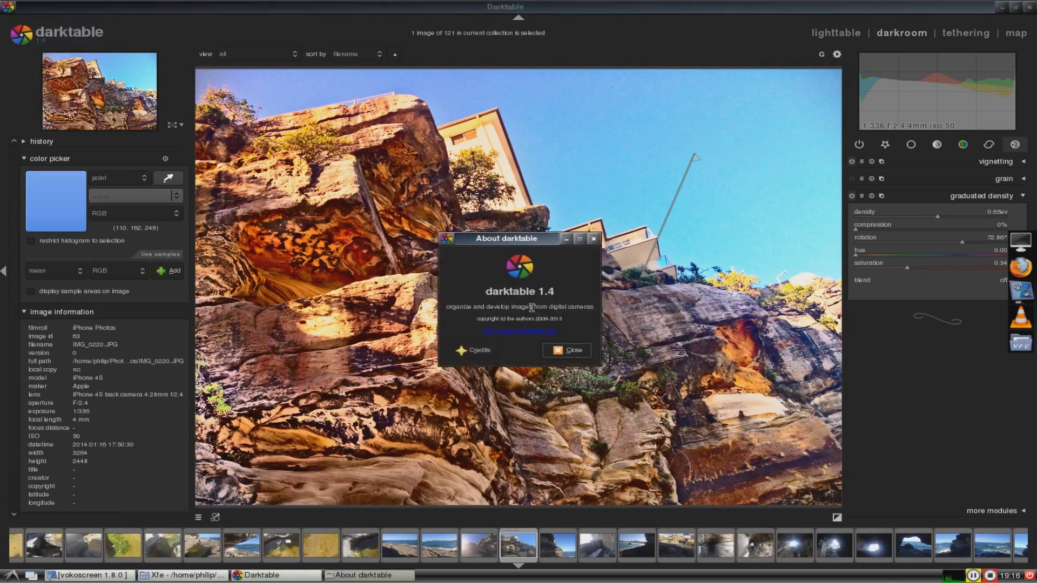
left_click(568, 351)
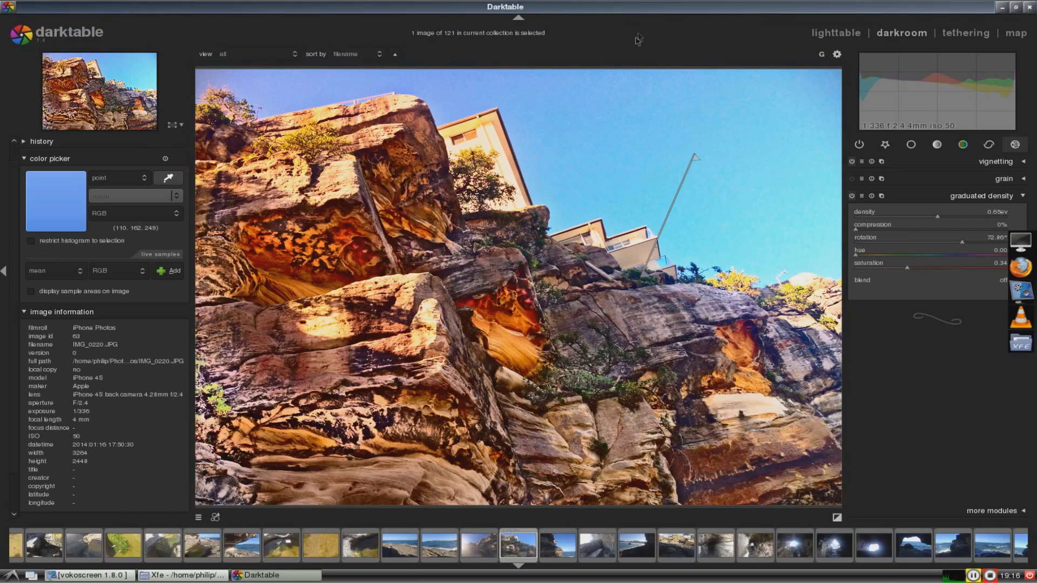
Look through the preferences for GUI options, core options, shortcuts and presets, and close them without changes
left_click(838, 55)
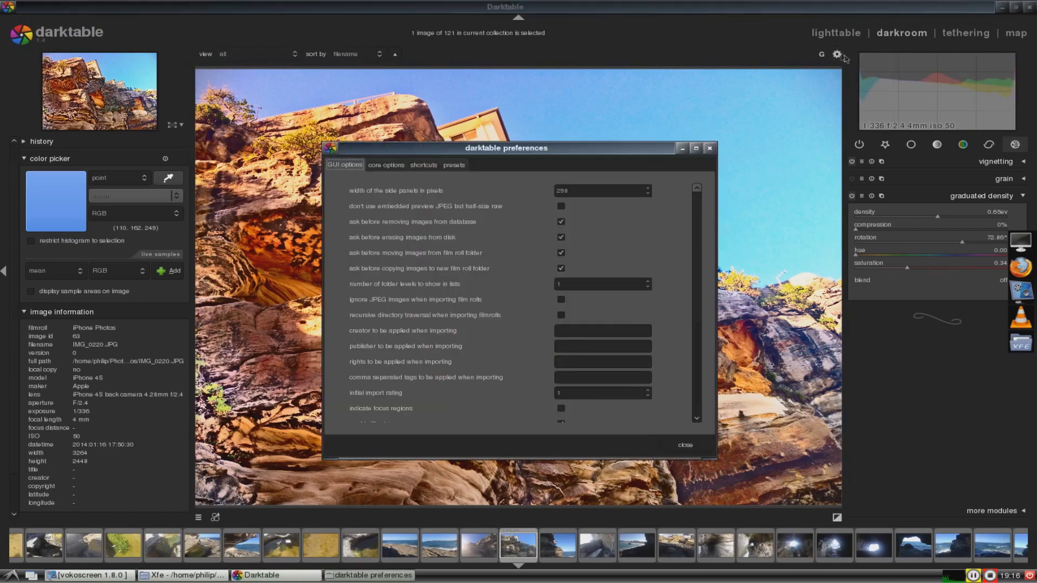
left_click(390, 166)
left_click(423, 165)
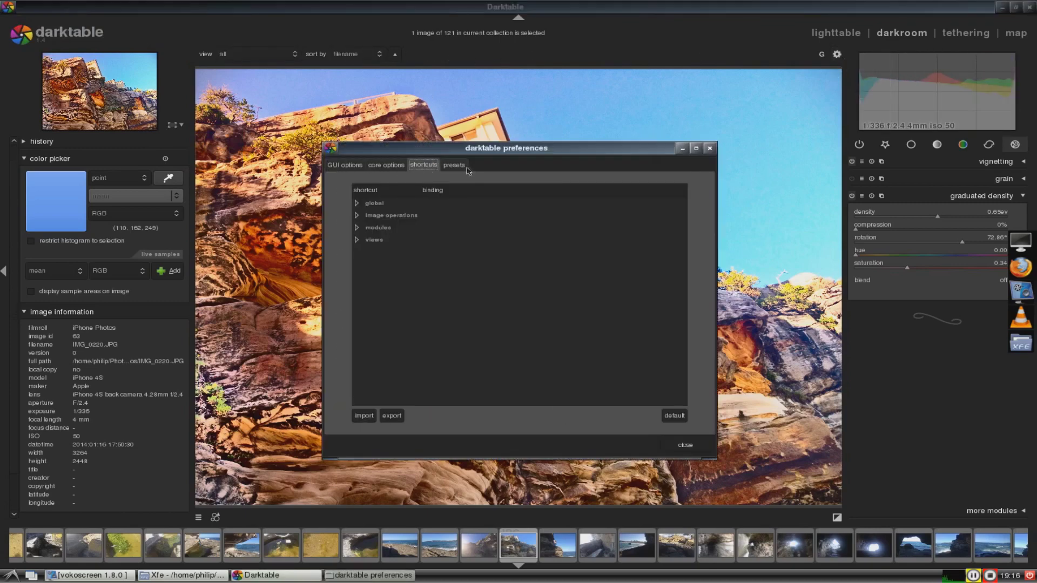
left_click(453, 165)
left_click(710, 149)
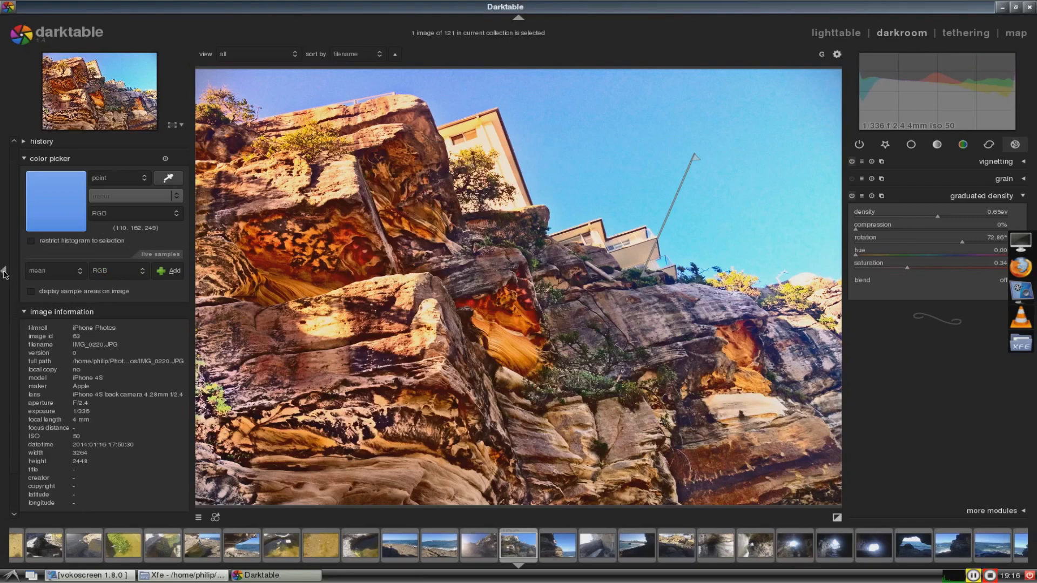
Check the darktable version information once more and glance through the modules below the image information
left_click(23, 35)
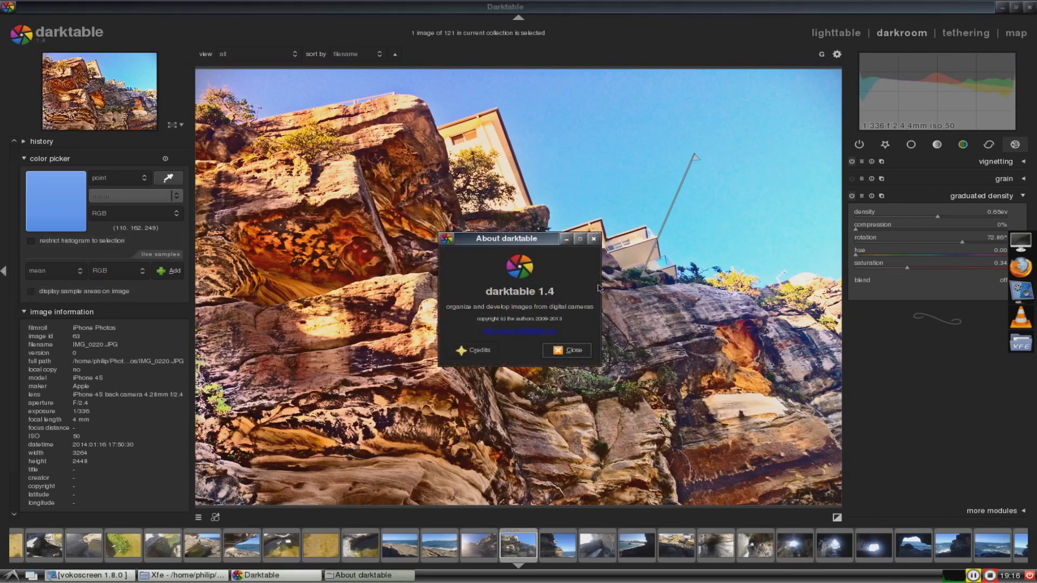
left_click(585, 352)
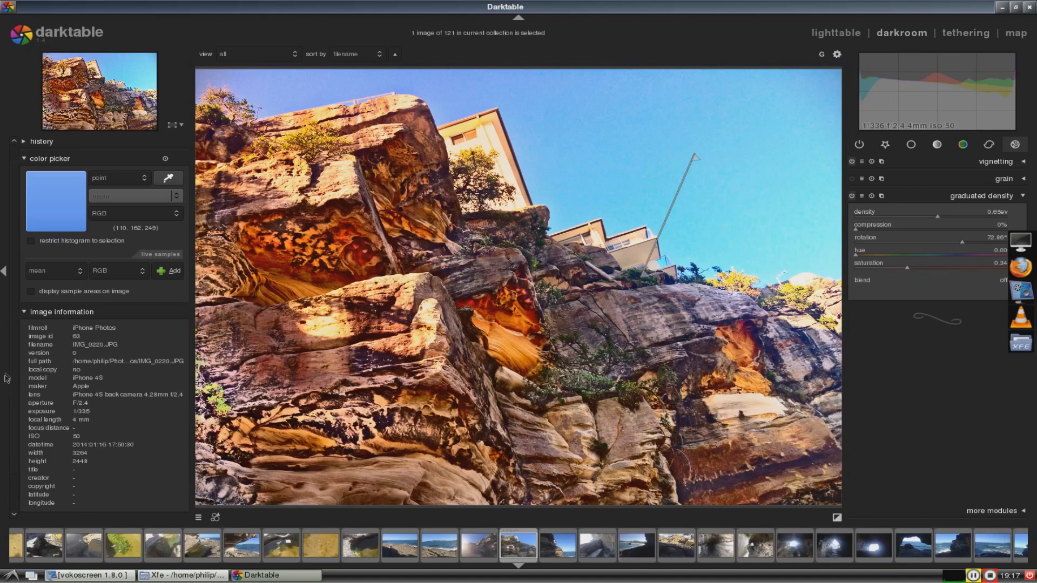
scroll(4, 383, "down", 3)
scroll(11, 373, "up", 3)
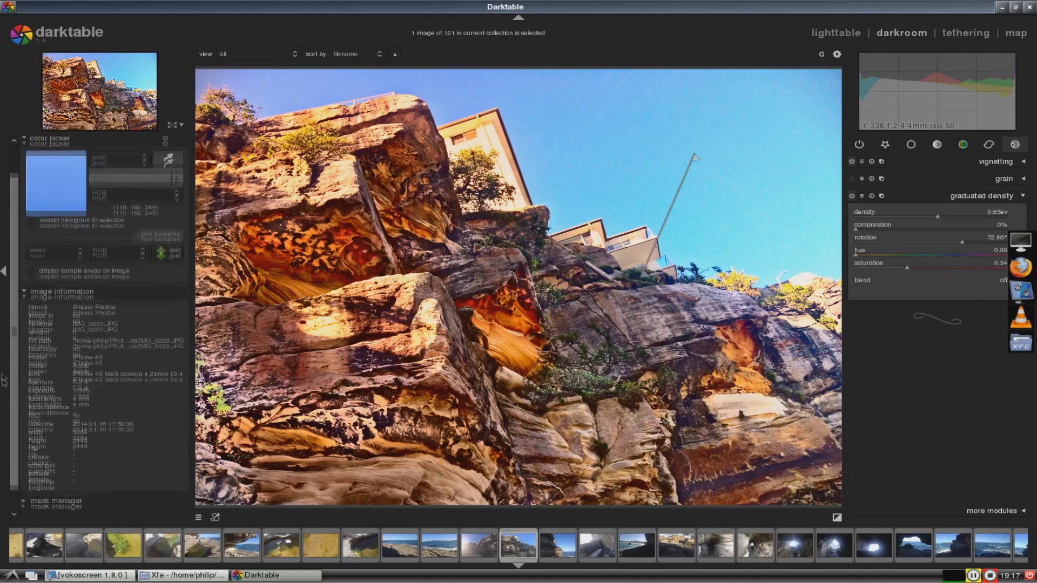
Expand the snapshots and history modules and take a snapshot of the current graduated density edit
left_click(27, 159)
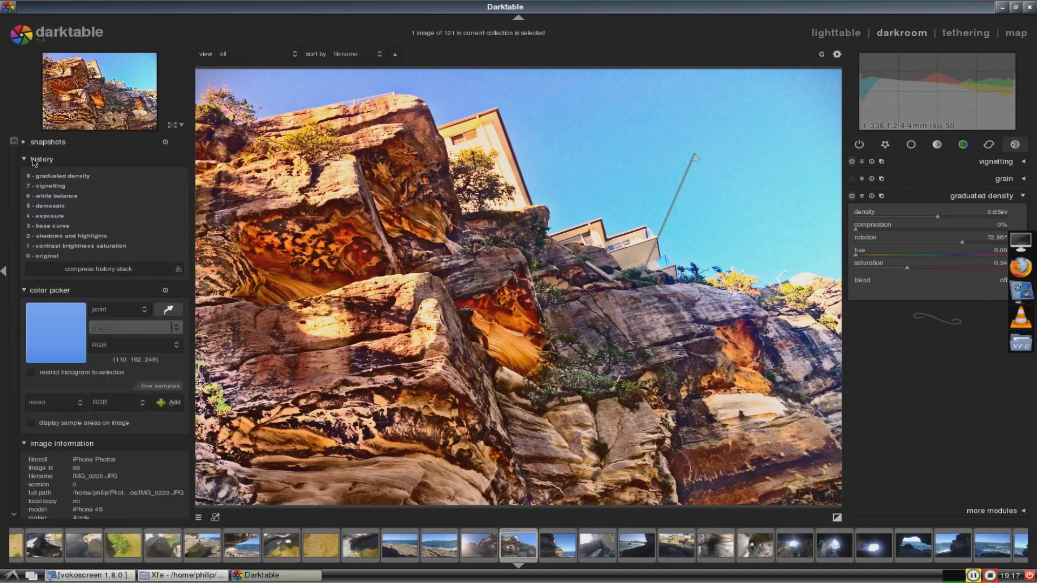
left_click(42, 144)
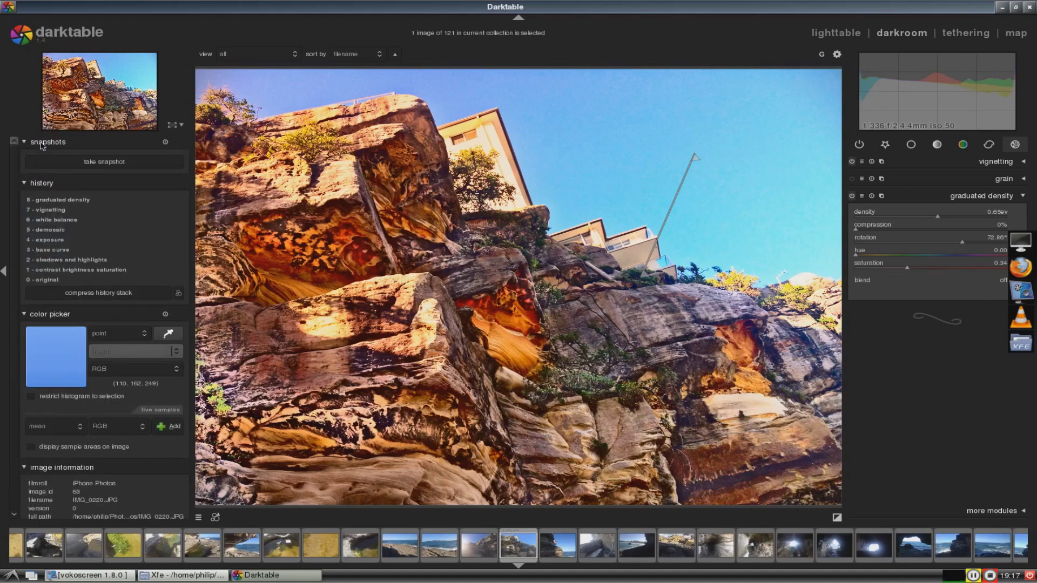
left_click(135, 162)
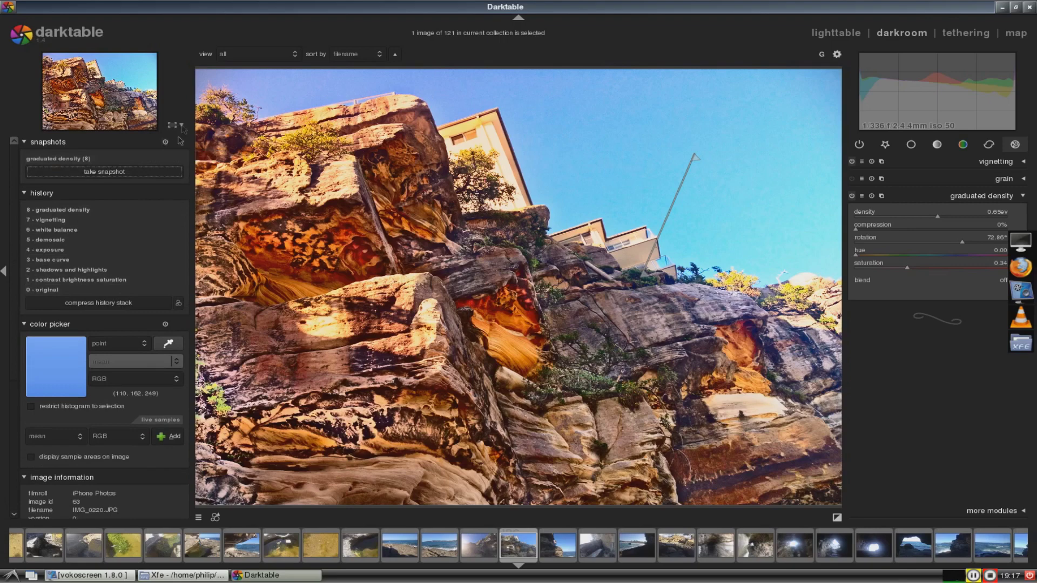
Launch Firefox, search Google for "darktable save images" and skim the results
left_click(11, 575)
mouse_move(48, 455)
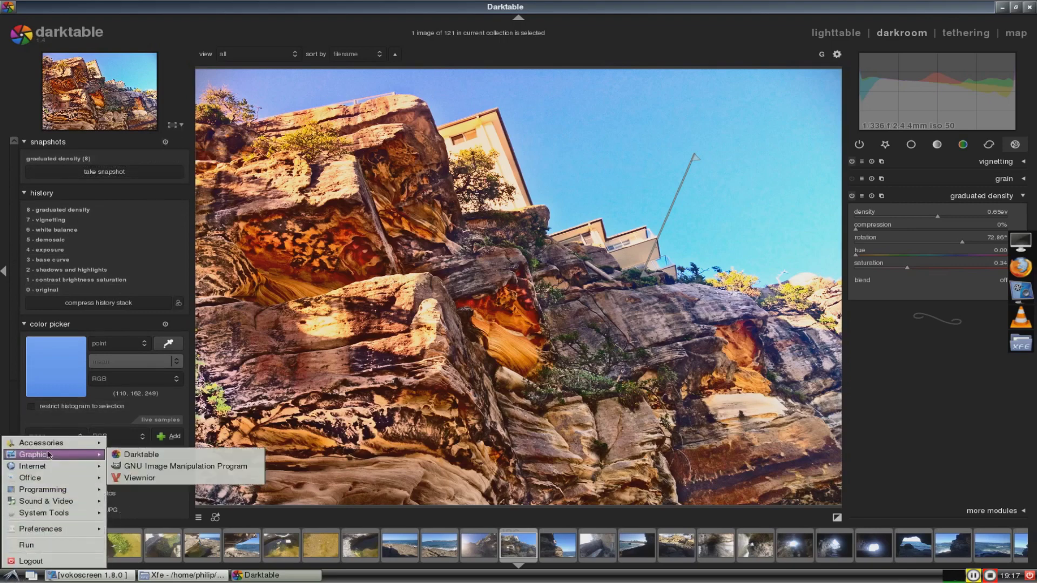
mouse_move(75, 499)
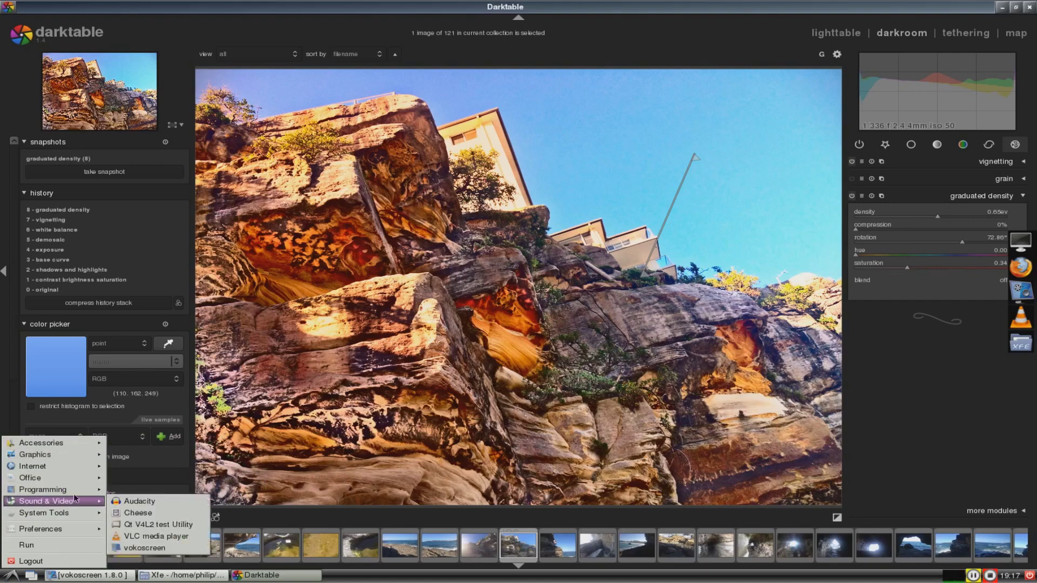
mouse_move(82, 467)
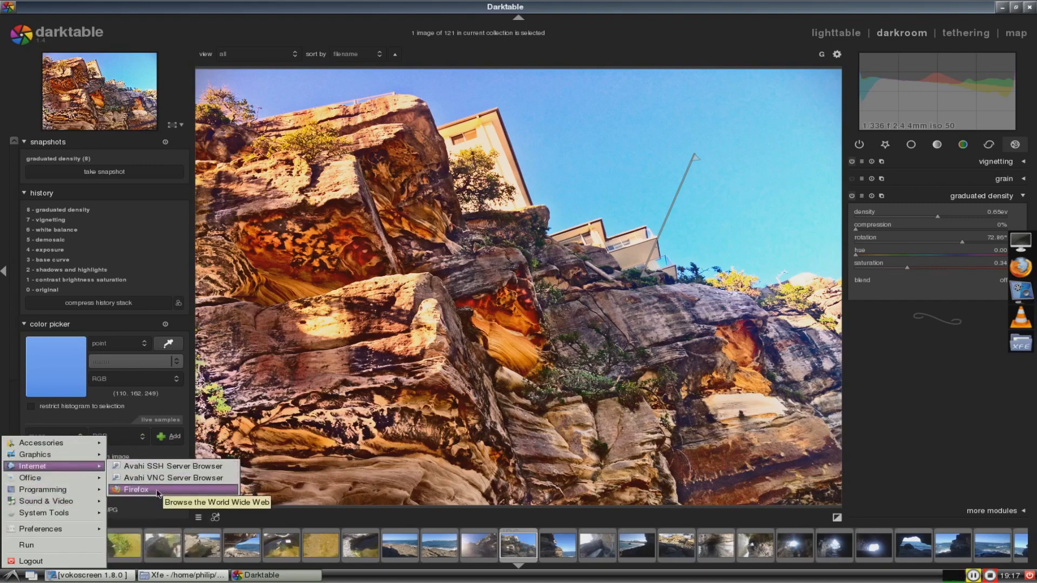
left_click(136, 490)
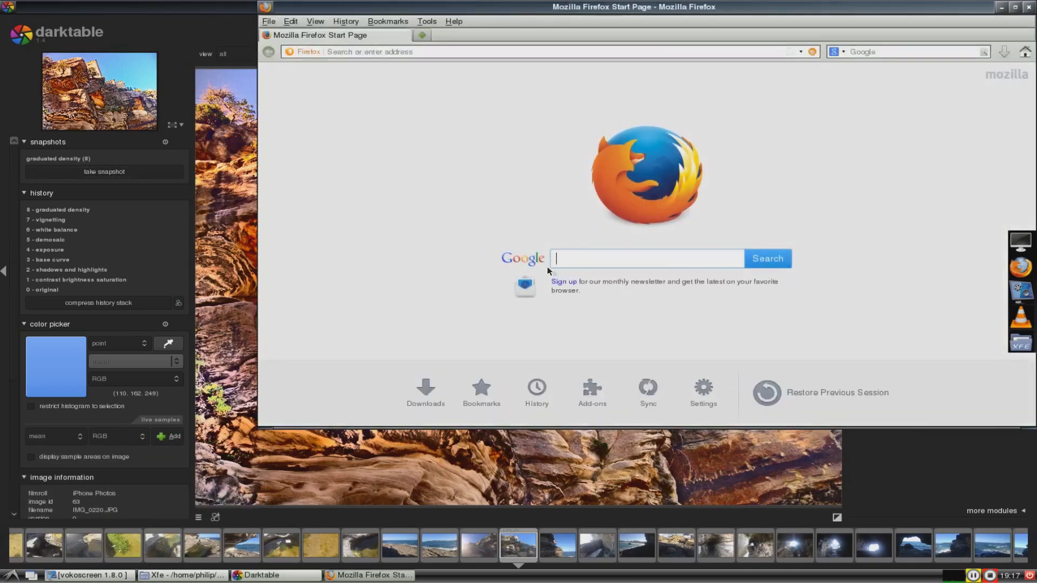
left_click(603, 265)
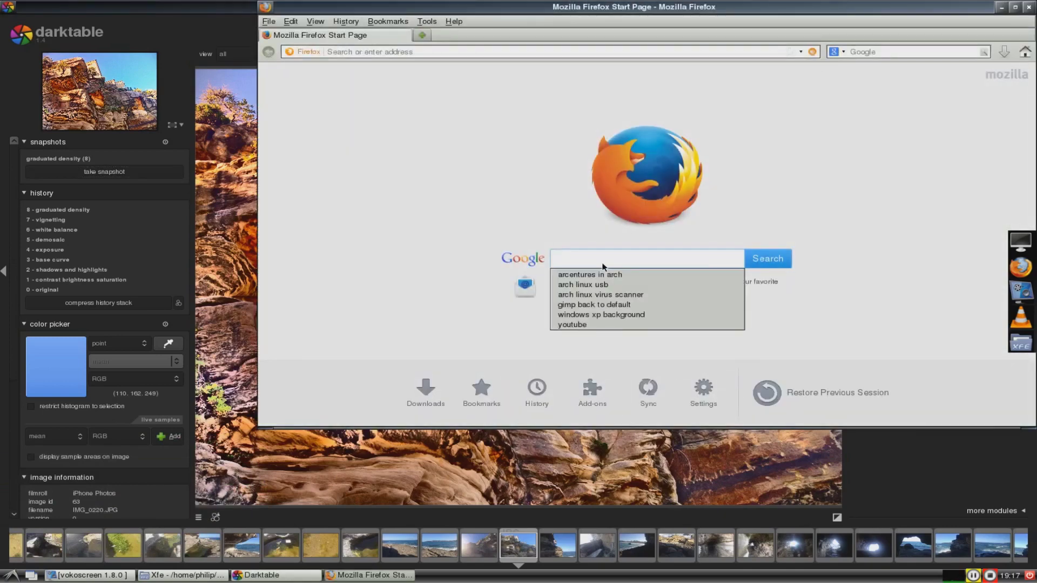
type("darktable save images")
key("Return")
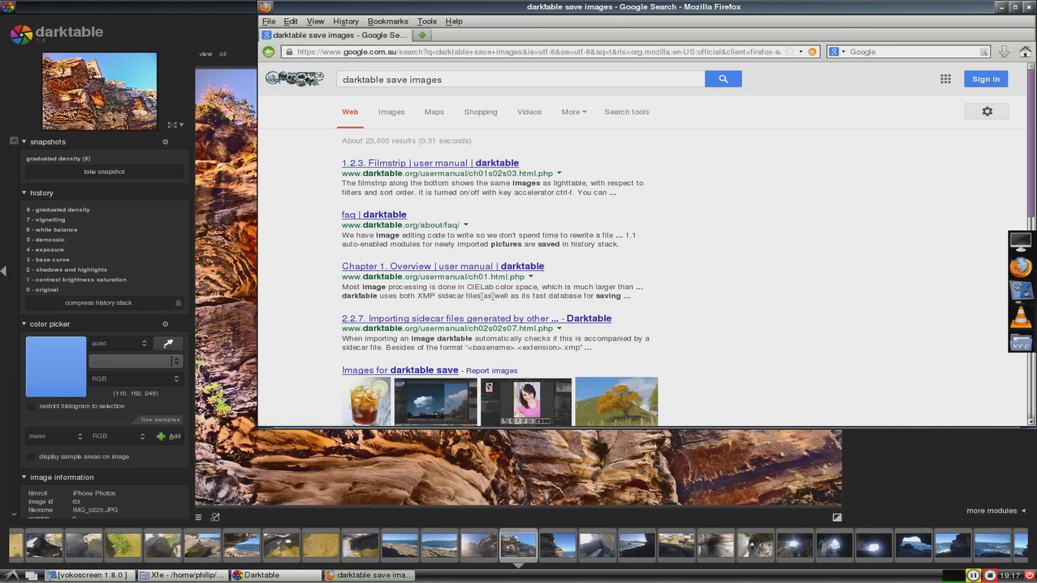
scroll(504, 257, "down", 5)
scroll(503, 258, "down", 3)
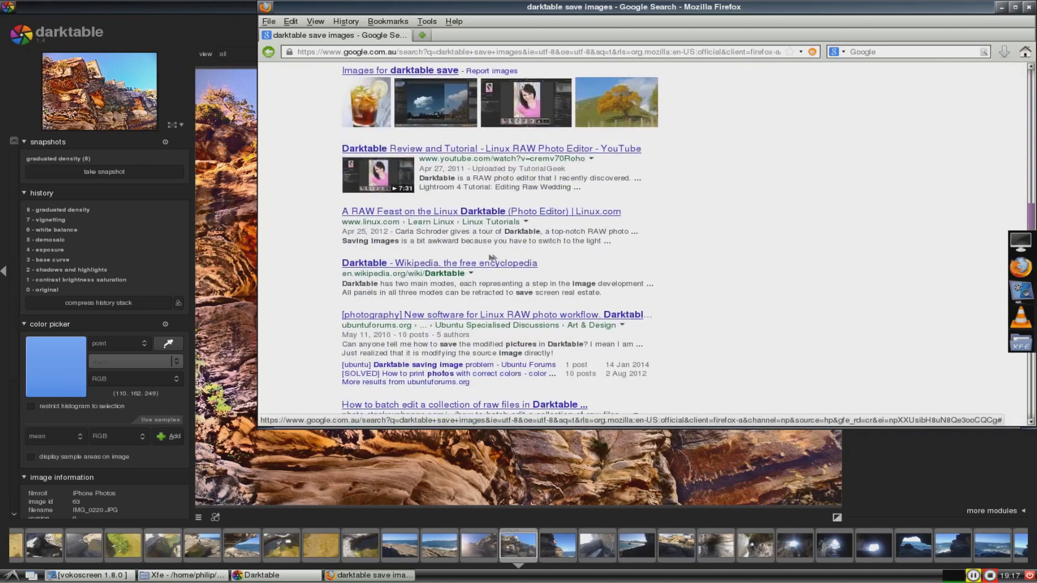
Return to Darktable and switch to the lighttable view, bringing the edited cliff photo's thumbnail into view
left_click(235, 231)
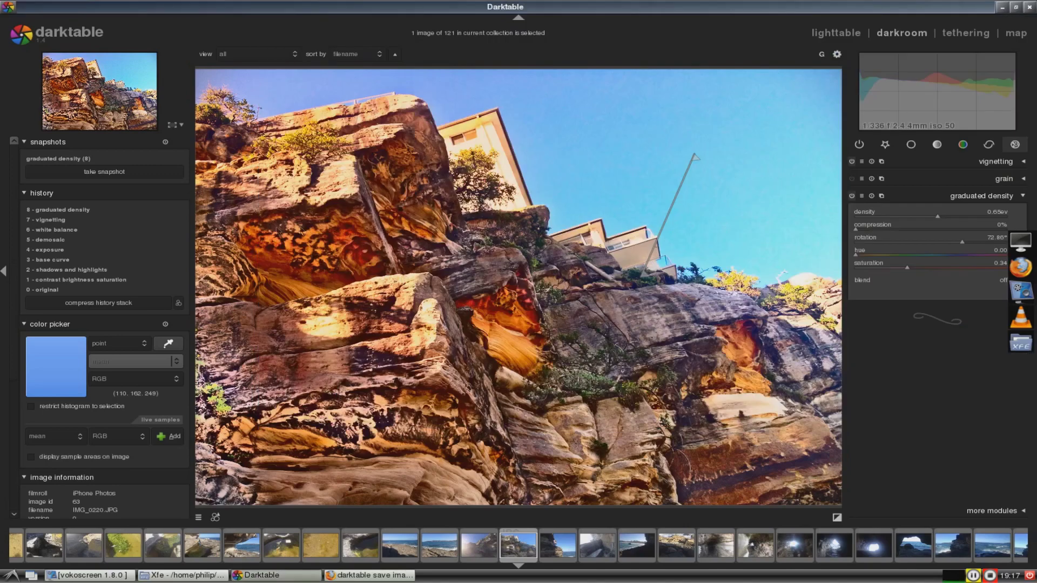
left_click(845, 35)
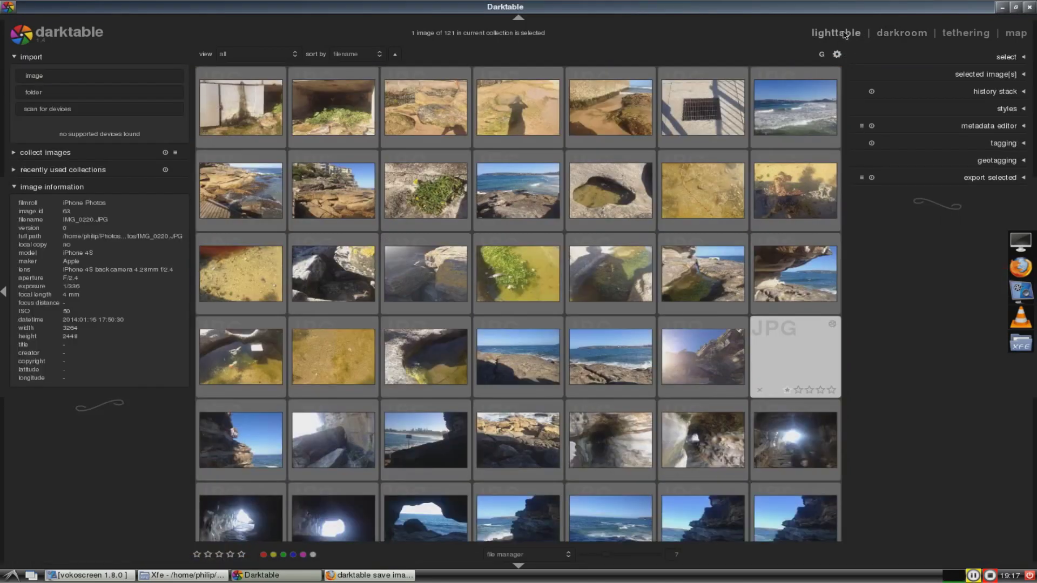
left_click(901, 36)
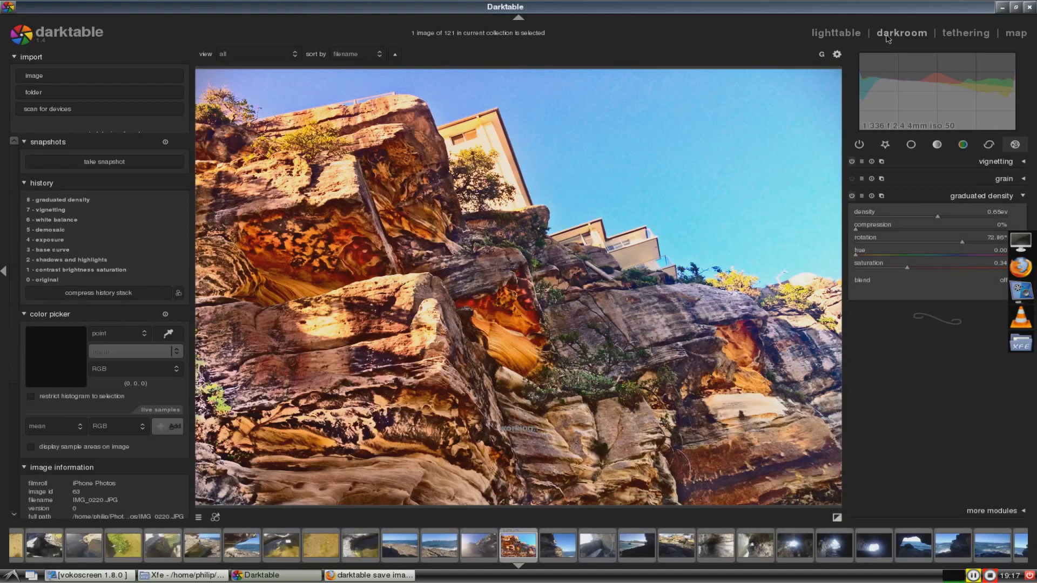
left_click(845, 34)
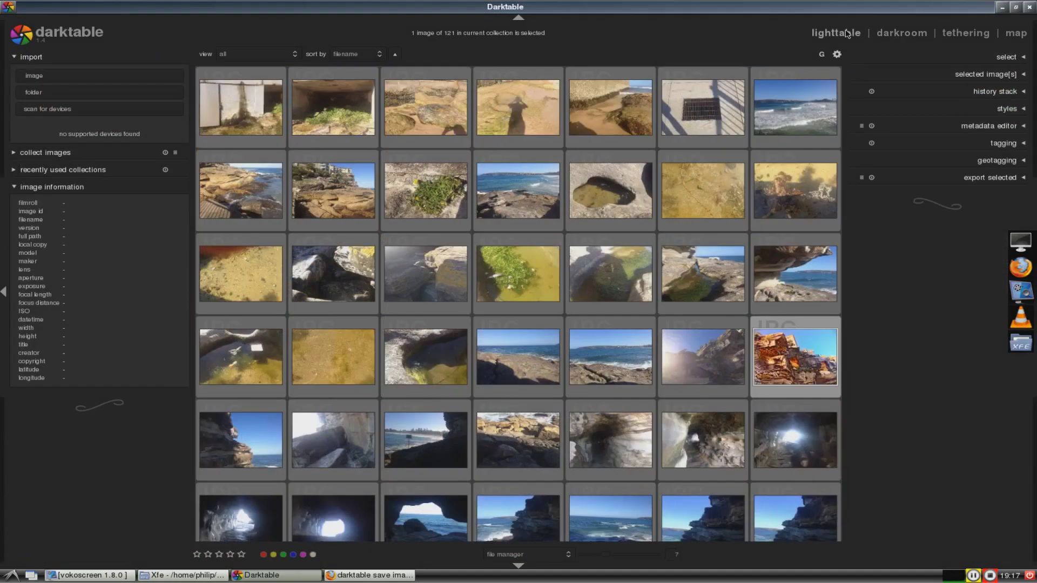
scroll(792, 132, "down", 2)
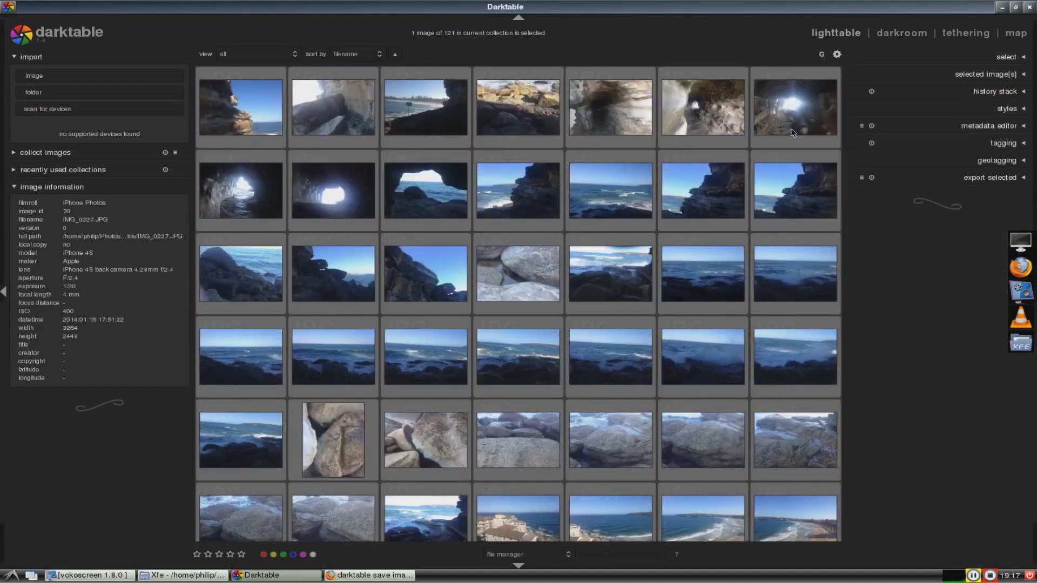
scroll(802, 178, "up", 1)
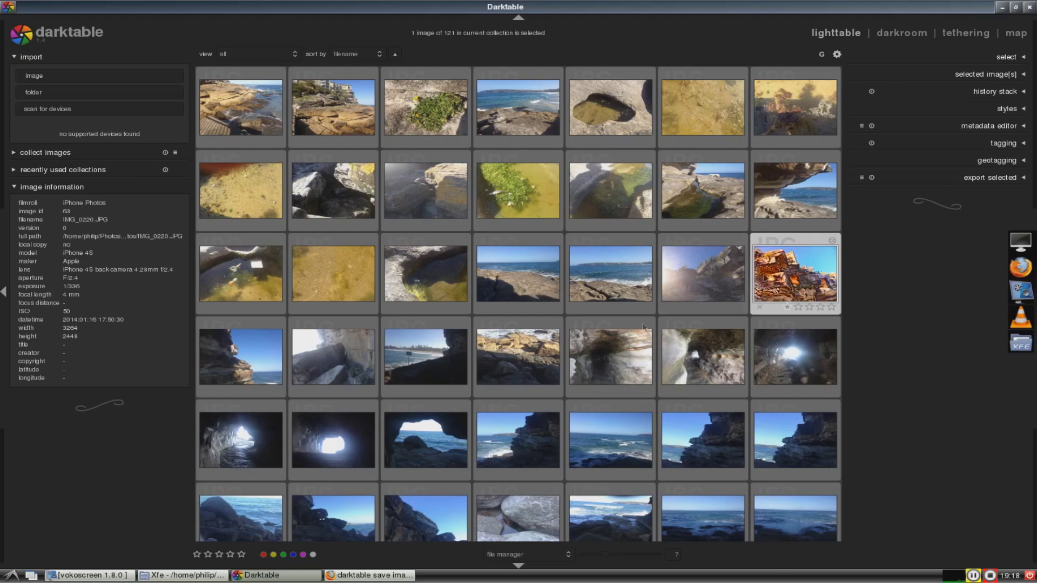
left_click(170, 575)
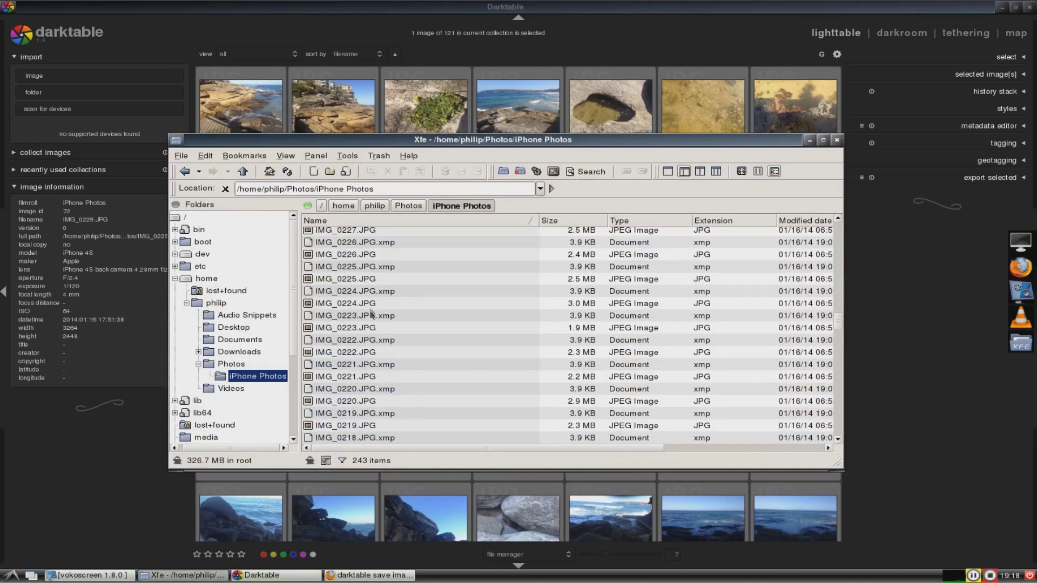
left_click_drag(589, 140, 405, 243)
left_click(788, 278)
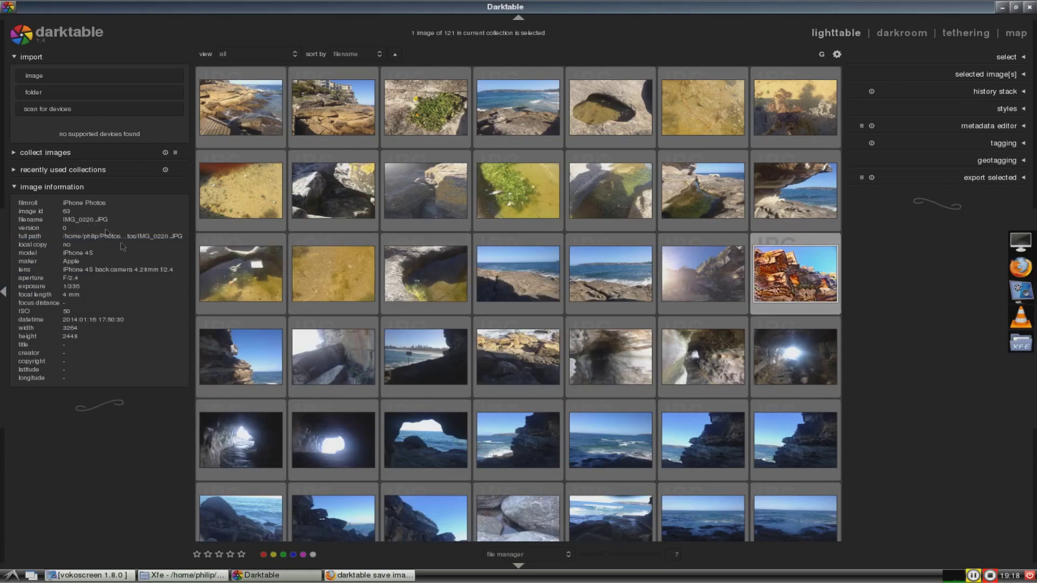
left_click(199, 574)
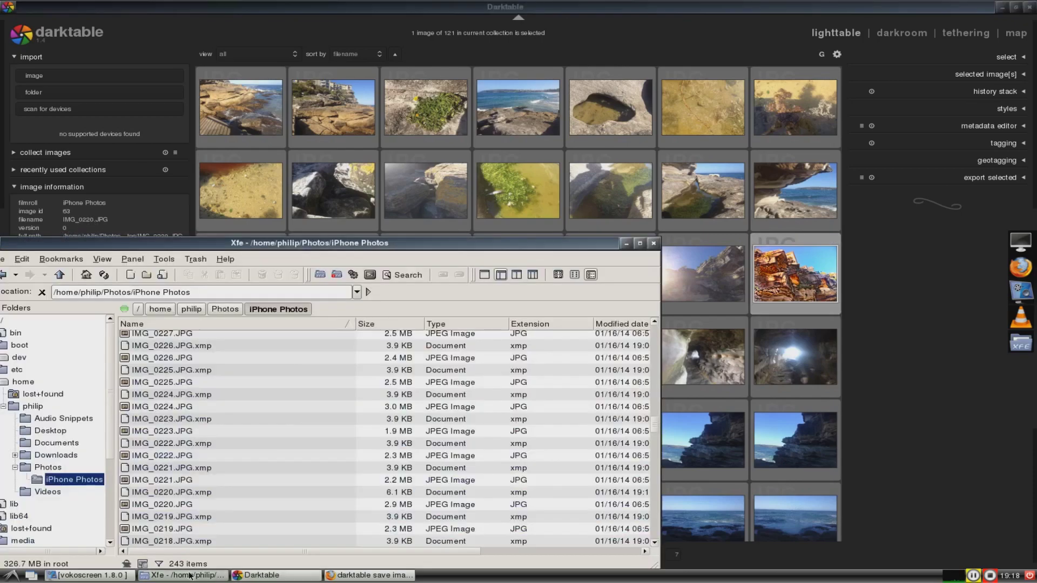
left_click(270, 420)
scroll(270, 421, "down", 1)
scroll(259, 419, "down", 3)
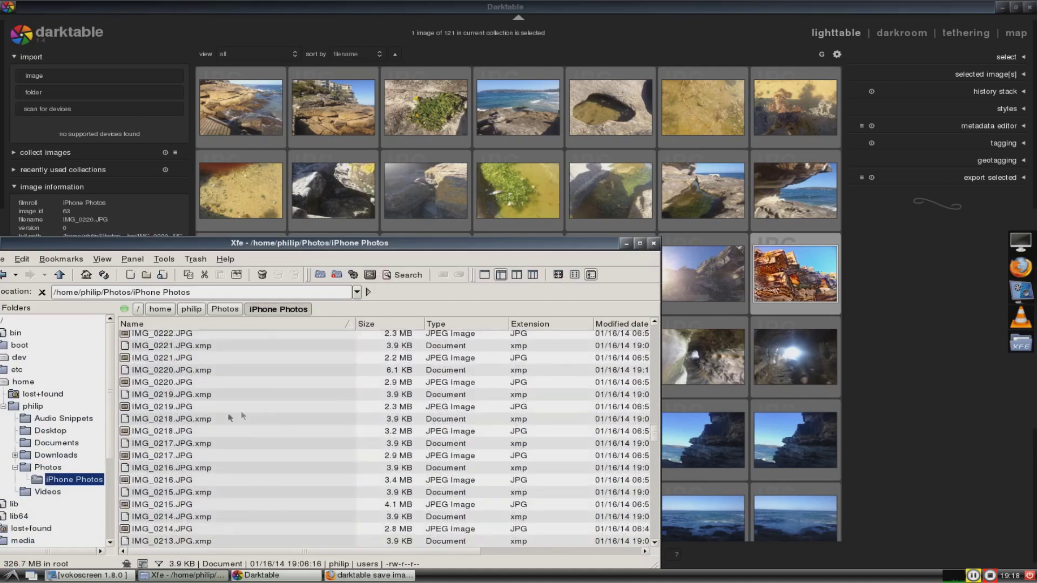
left_click(197, 382)
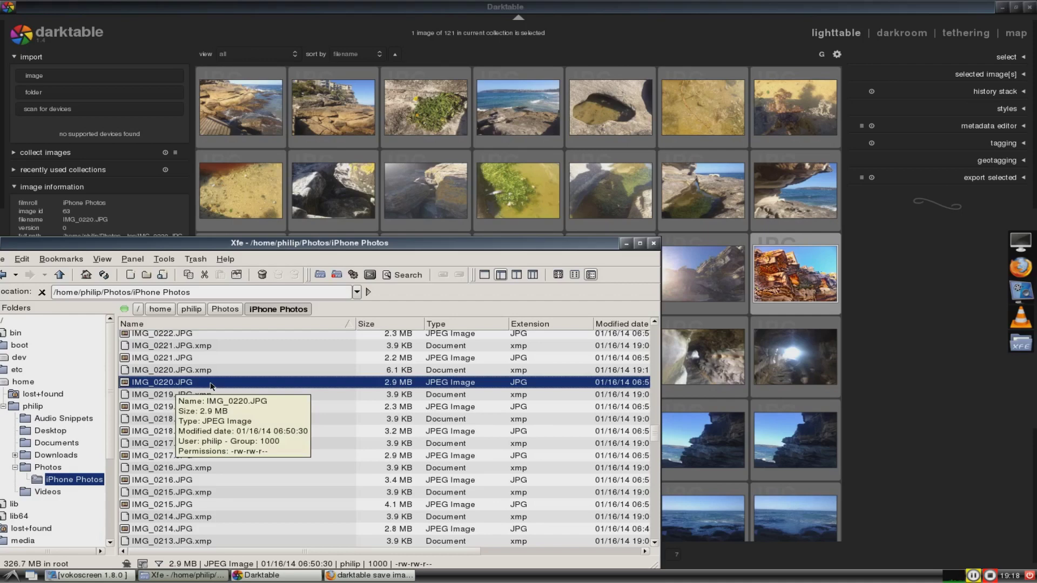
Launch the Viewnior image viewer
left_click(10, 575)
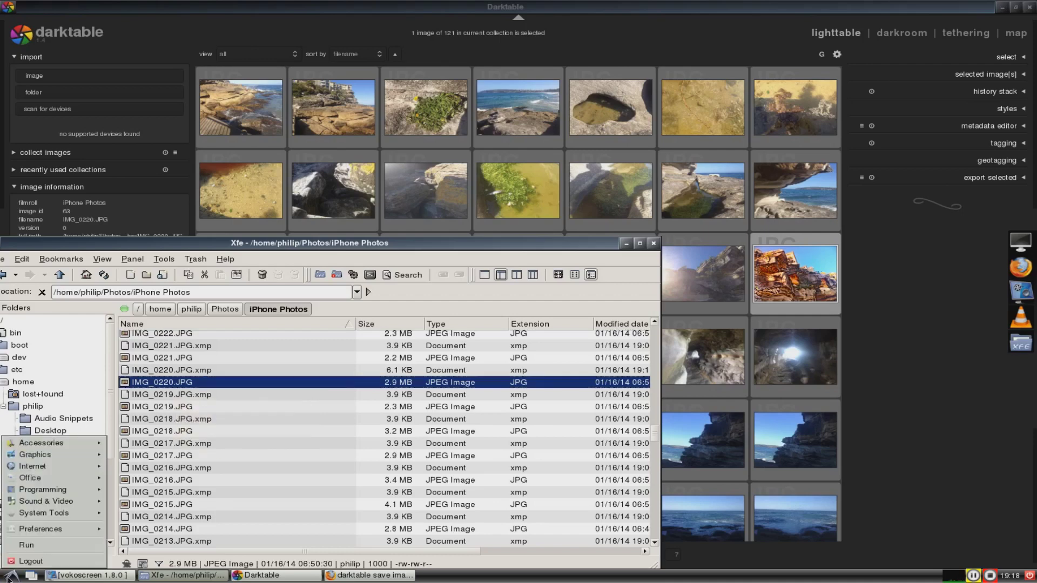
mouse_move(58, 460)
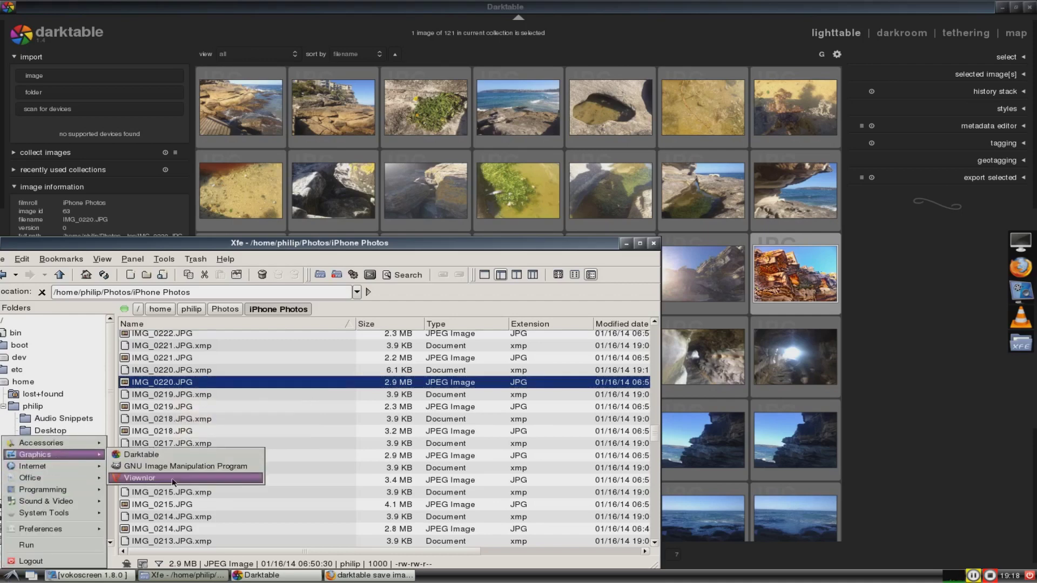
left_click(181, 483)
left_click(9, 7)
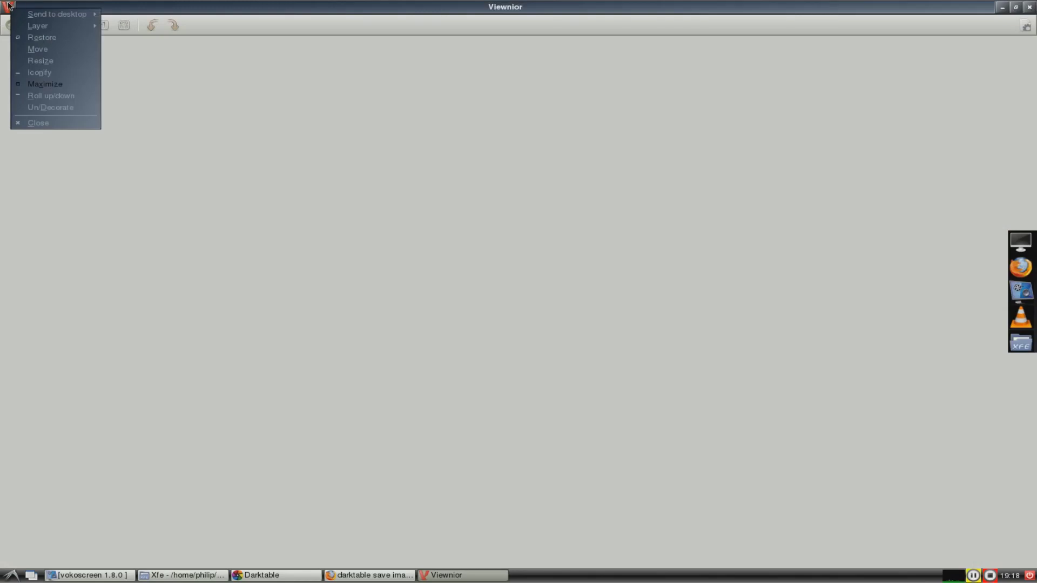
left_click(227, 23)
left_click(1033, 28)
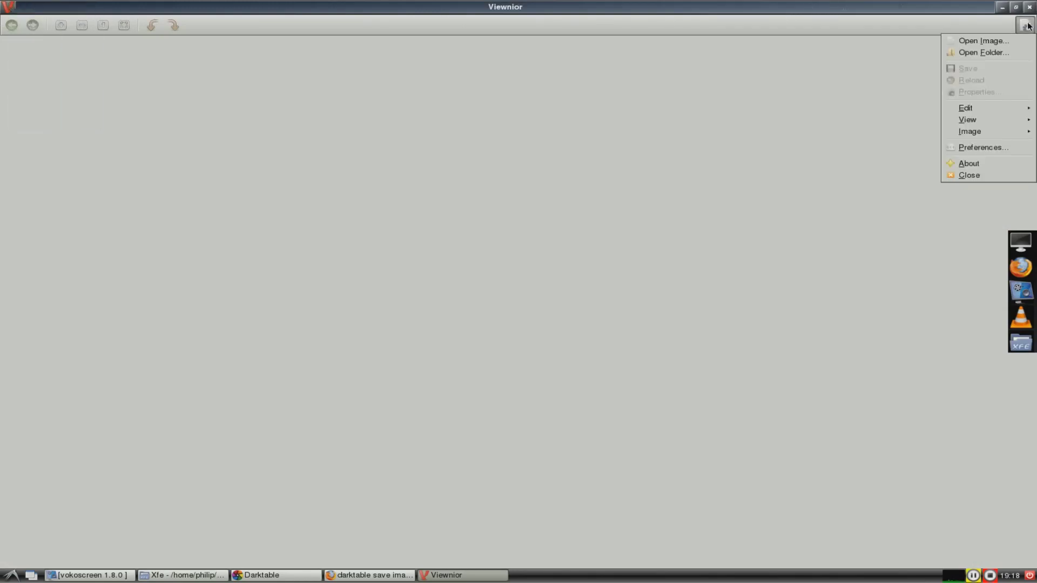
left_click(1002, 52)
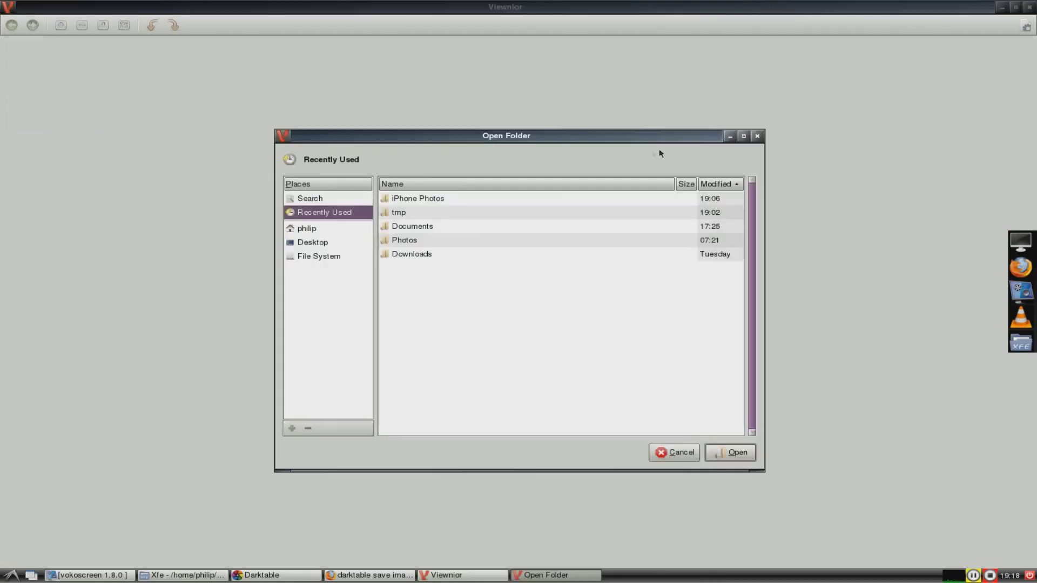
left_click(669, 455)
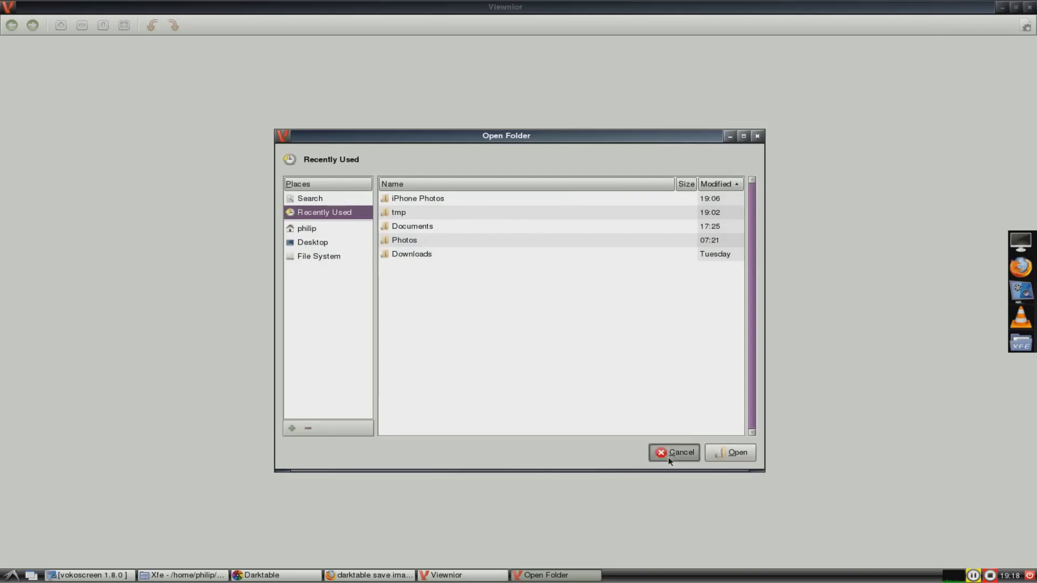
Open IMG_0220.JPG from the iPhone Photos folder in Viewnior, view it, and close the viewer to return to Darktable
left_click(1026, 26)
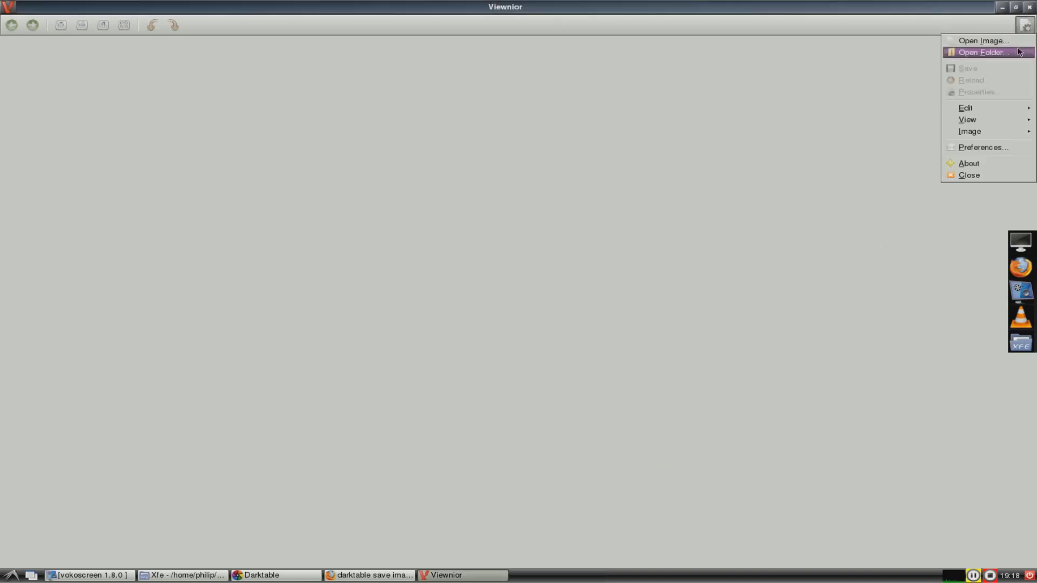
left_click(1009, 41)
double_click(441, 200)
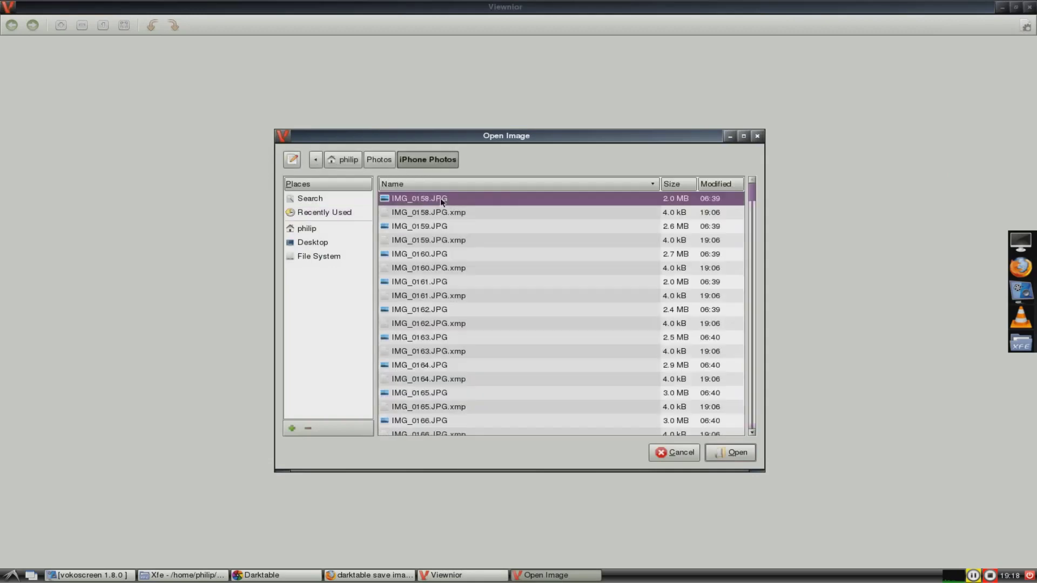
scroll(446, 295, "down", 10)
scroll(436, 336, "down", 10)
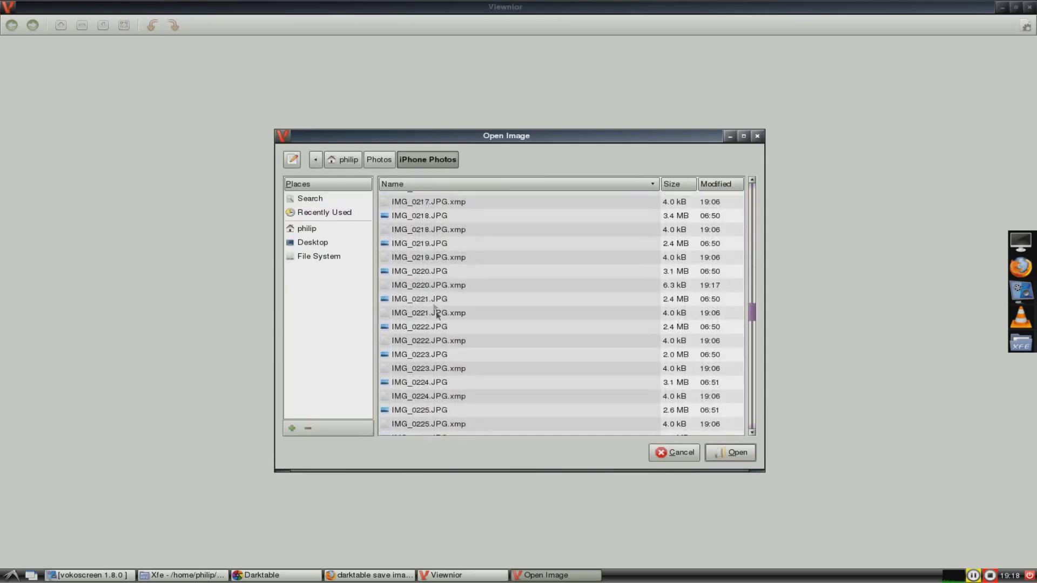
left_click(447, 276)
left_click(732, 453)
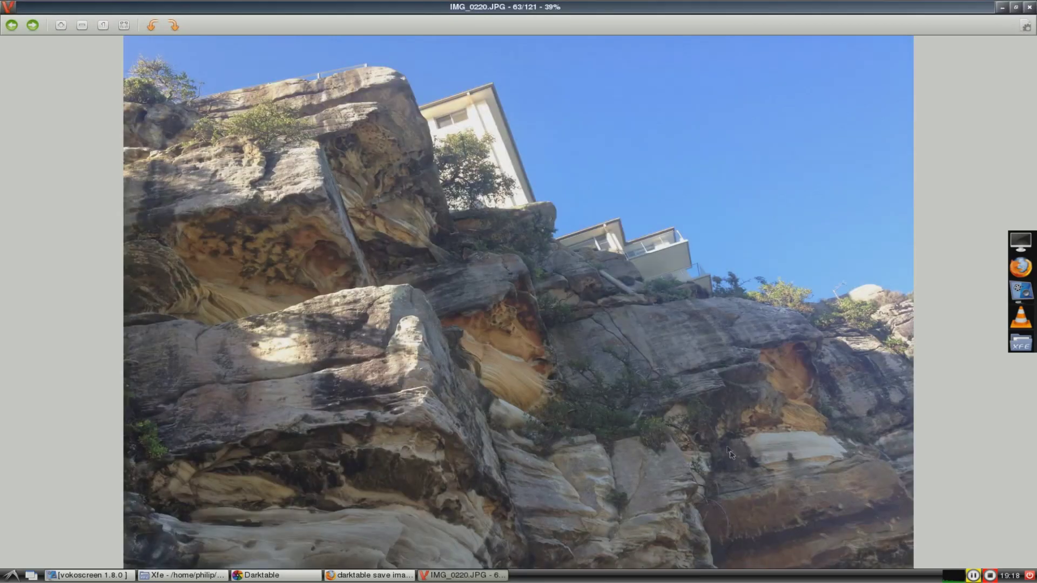
left_click(1030, 7)
left_click(943, 304)
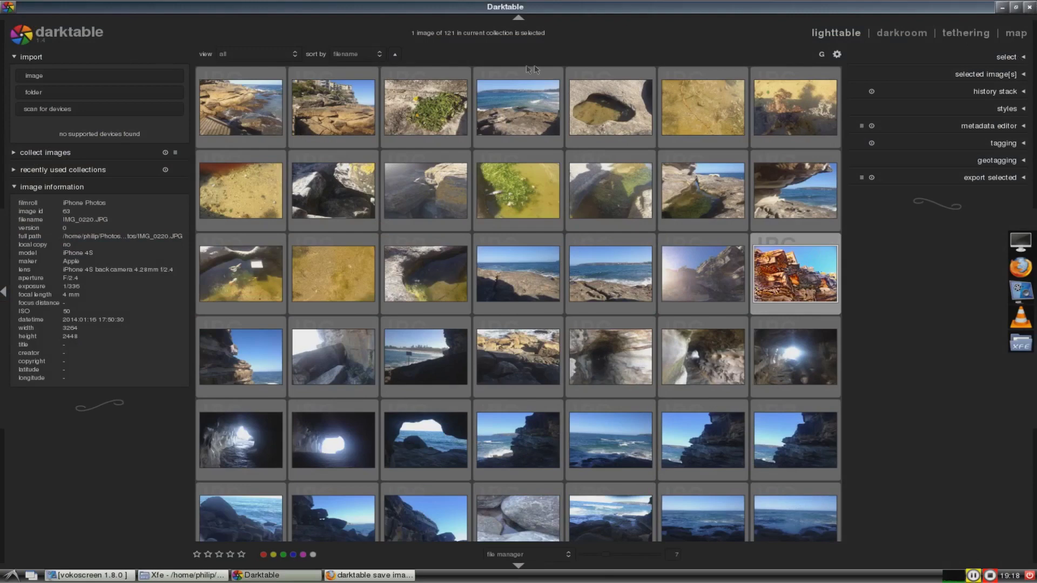
Check the image import dialog, cancel it, and expand the recently used collections
left_click(88, 79)
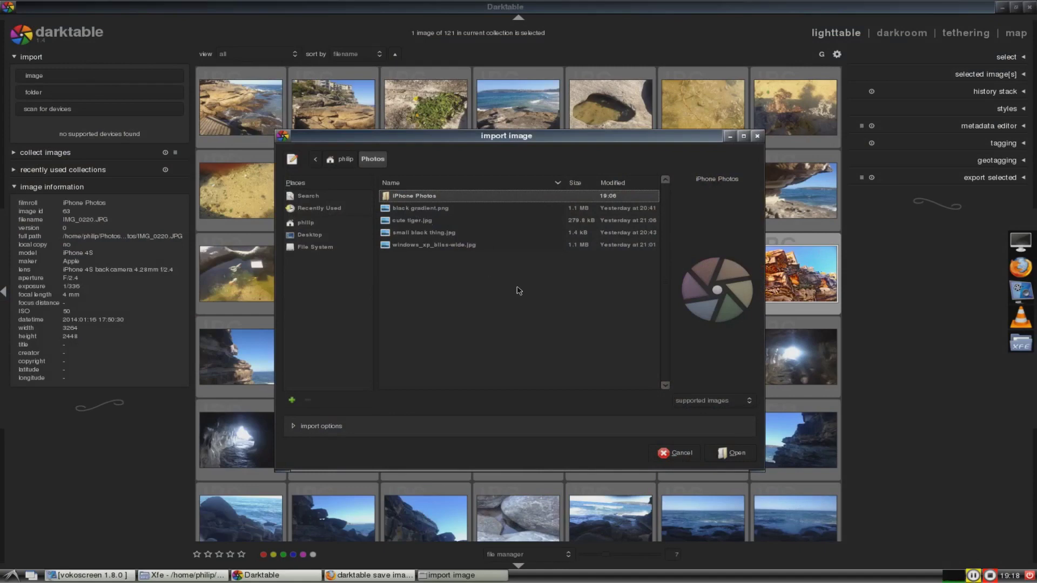
left_click(669, 457)
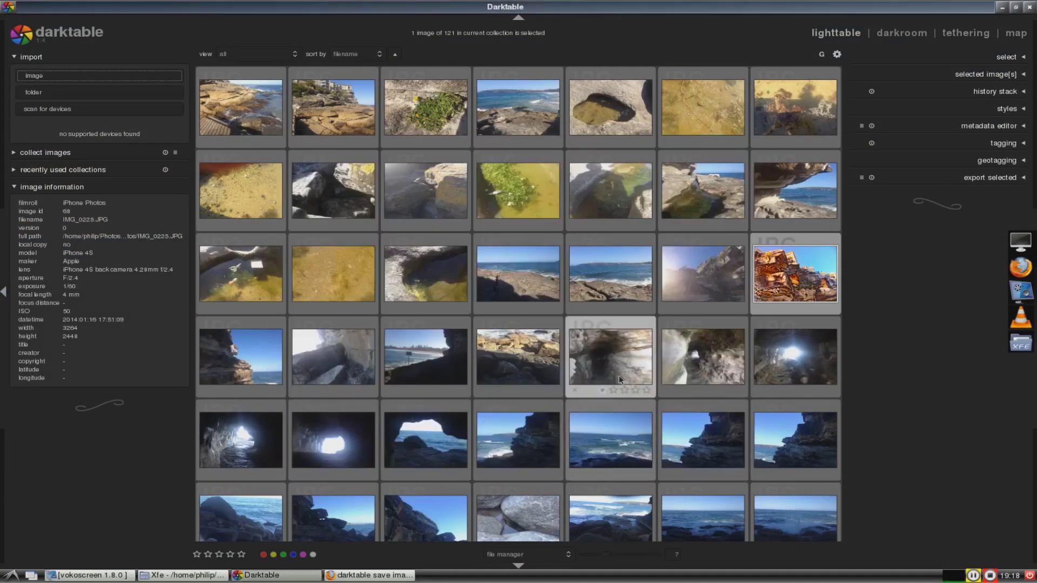
left_click(71, 171)
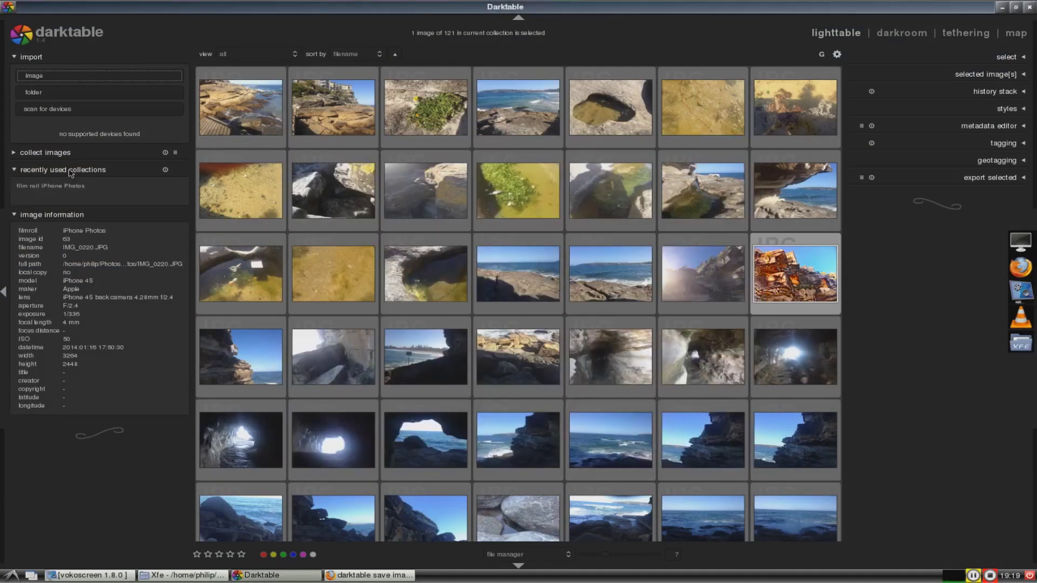
Expand the collect images section, look through the tethering, map and darkroom views, and return to lighttable
left_click(67, 157)
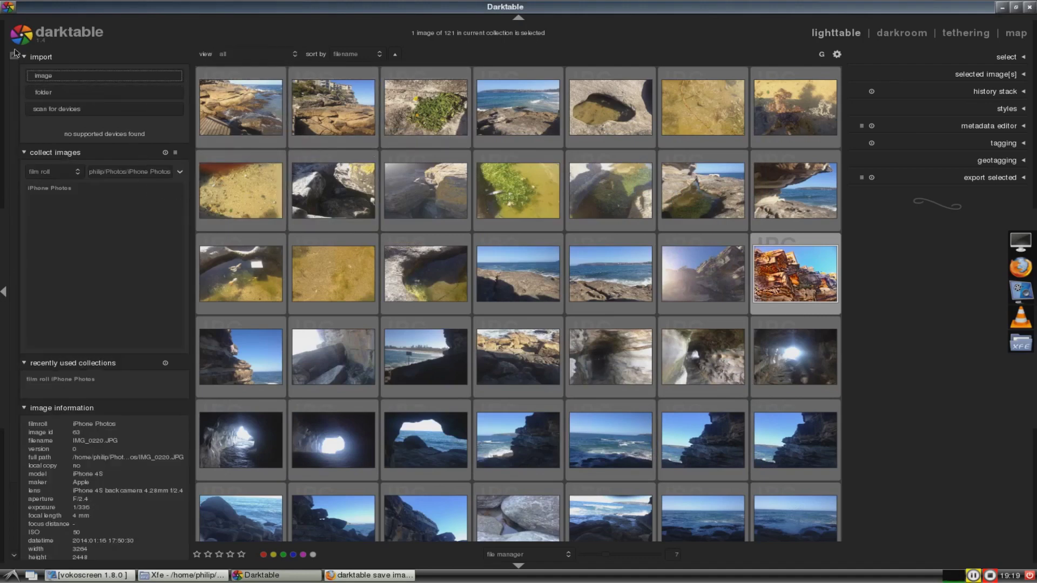
scroll(130, 302, "down", 2)
scroll(129, 307, "up", 2)
left_click(944, 34)
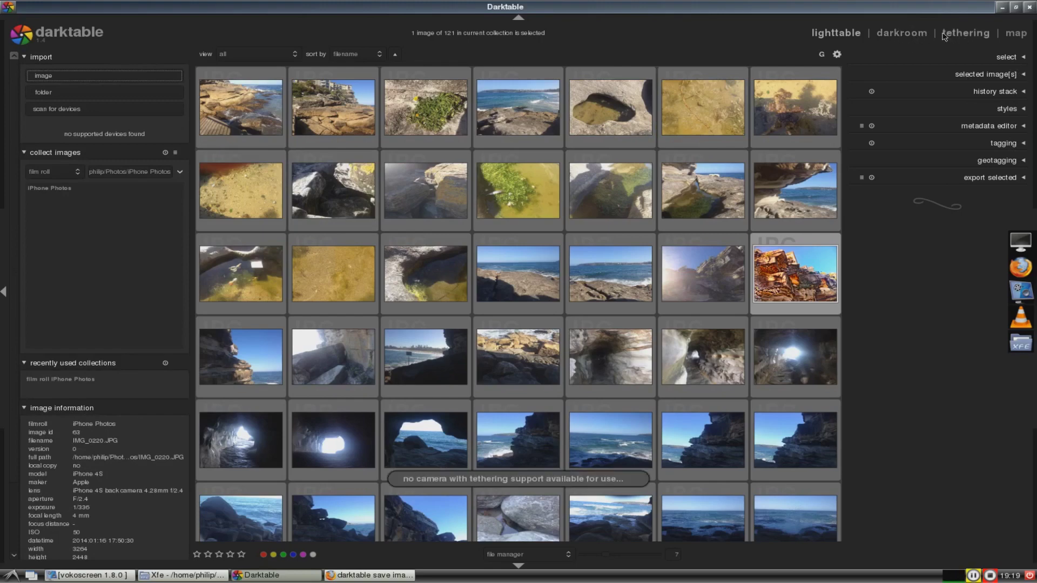
left_click(1016, 33)
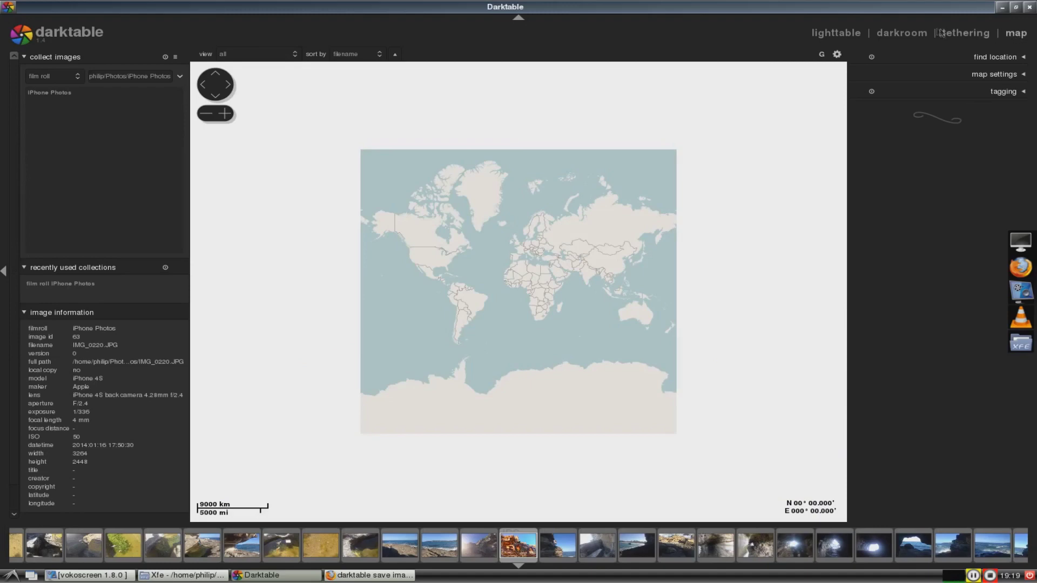
left_click(901, 33)
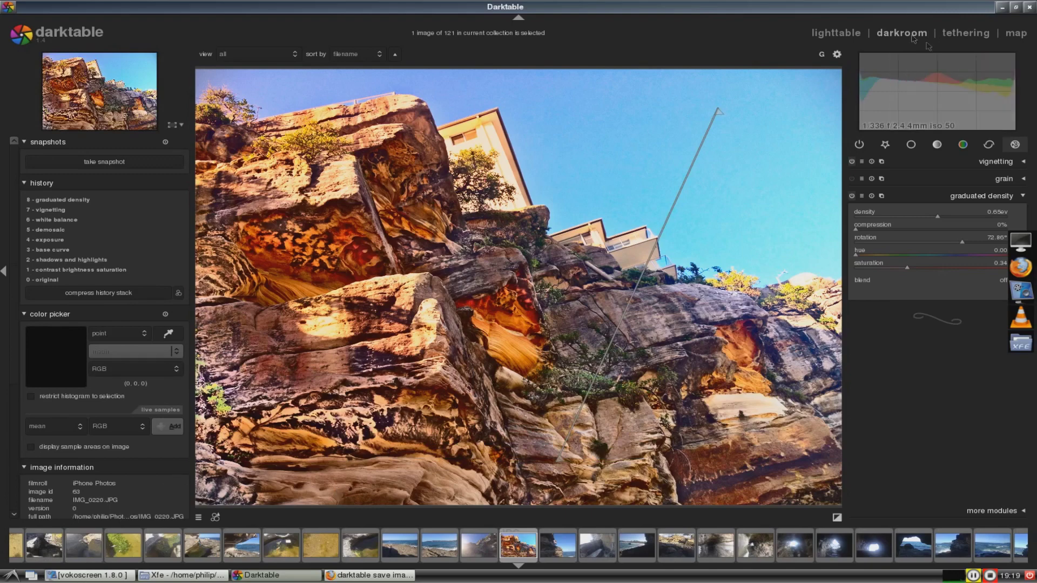
left_click(843, 32)
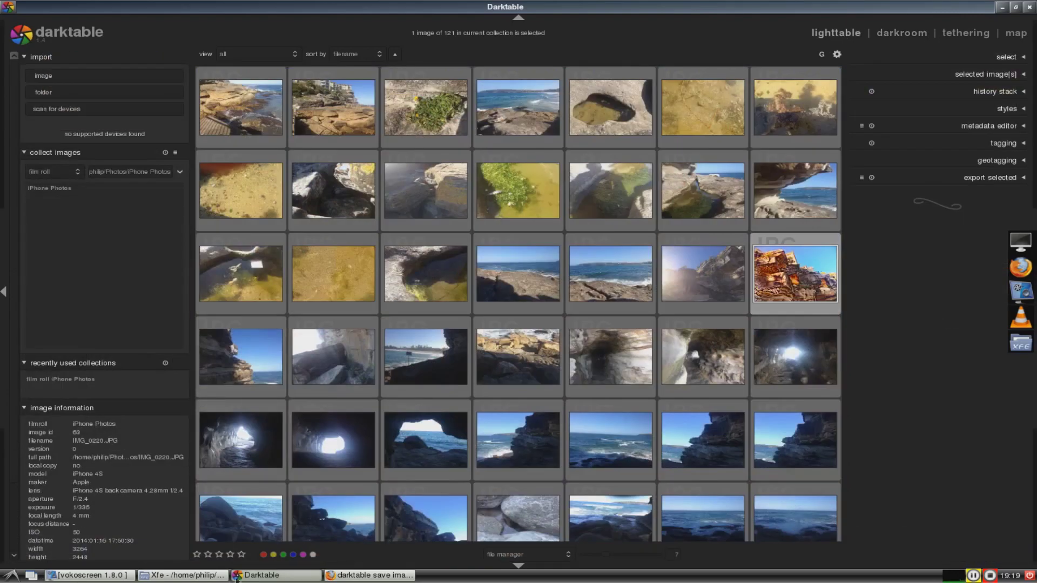
Switch to Firefox and change the Google search to "darktable export"
left_click(360, 577)
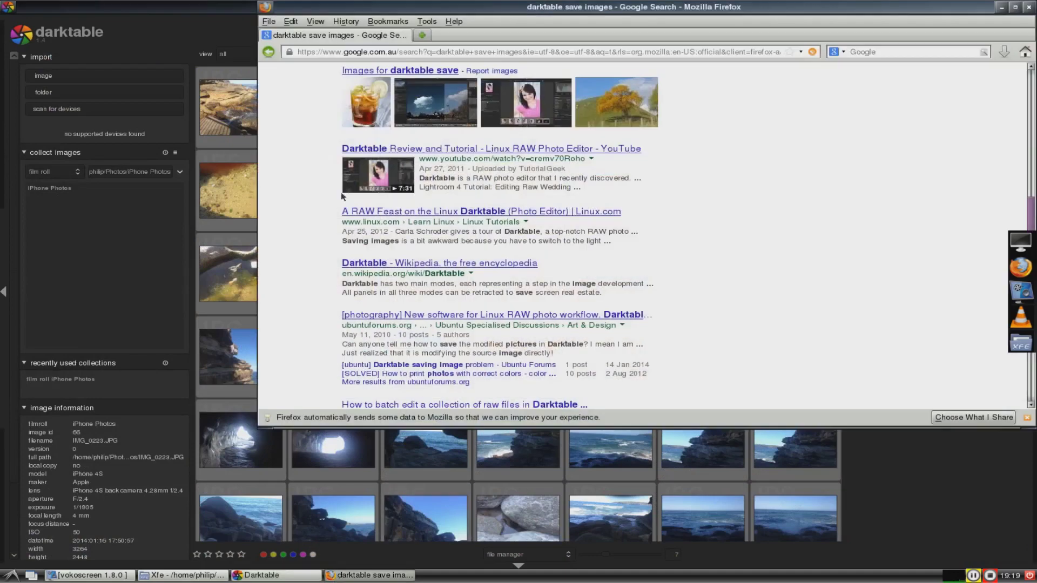
scroll(491, 97, "up", 5)
left_click_drag(490, 80, 389, 80)
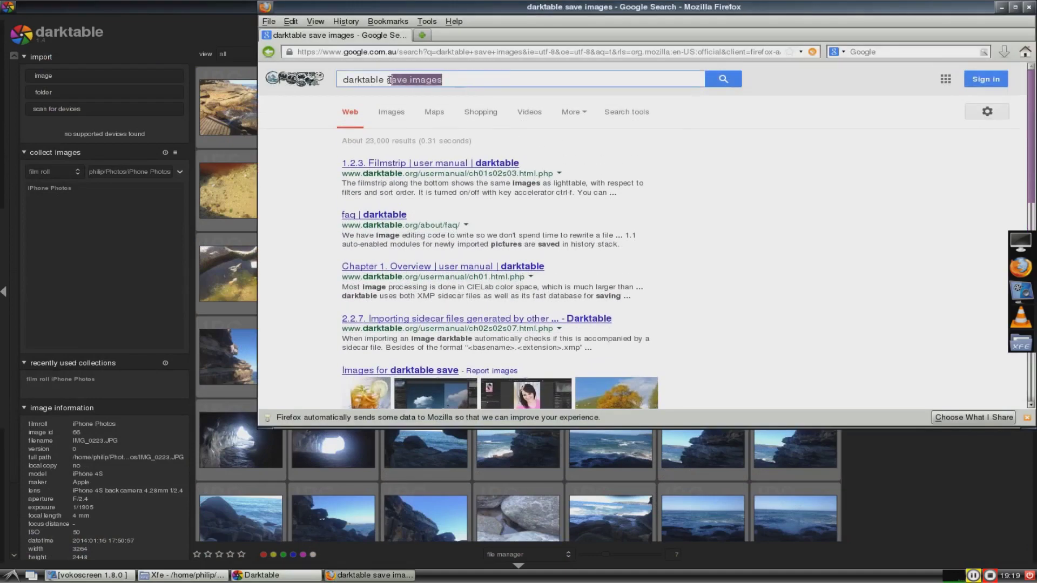
type("export")
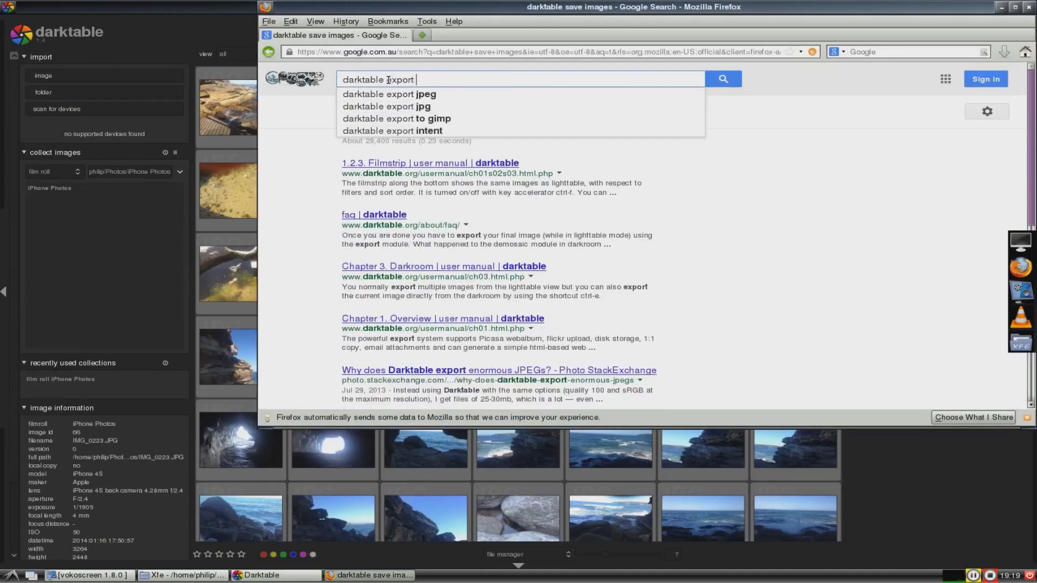
key("Return")
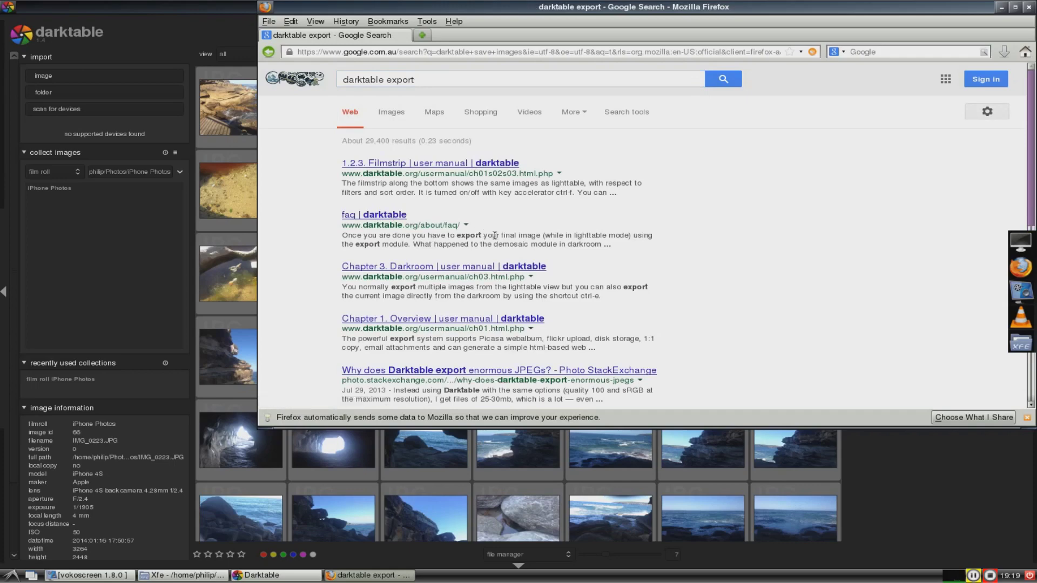
Open the darktable FAQ from the search results, read the answer to "How do I save my changes?", and return to Darktable
left_click(404, 216)
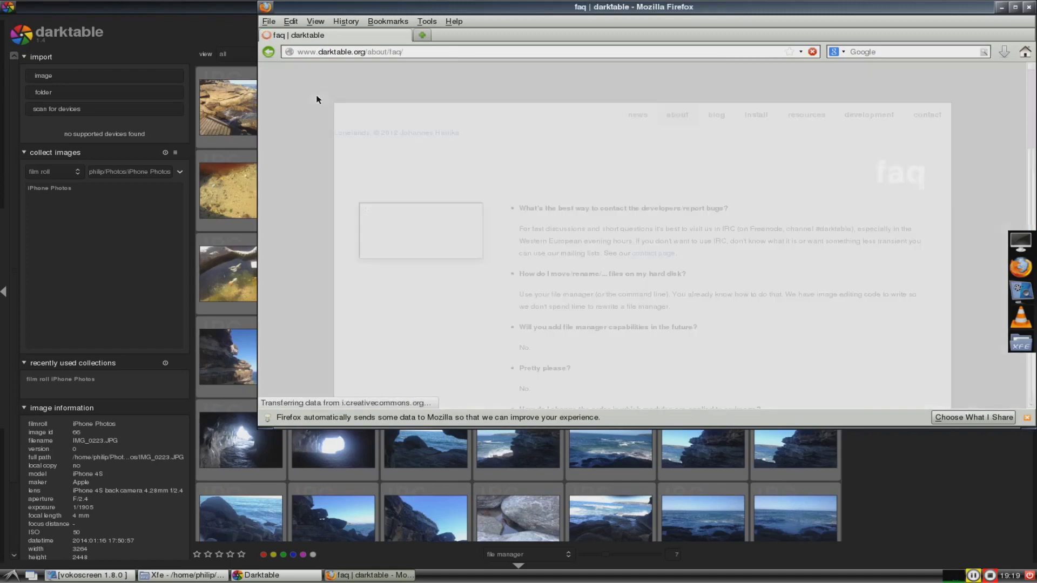
scroll(551, 236, "down", 1)
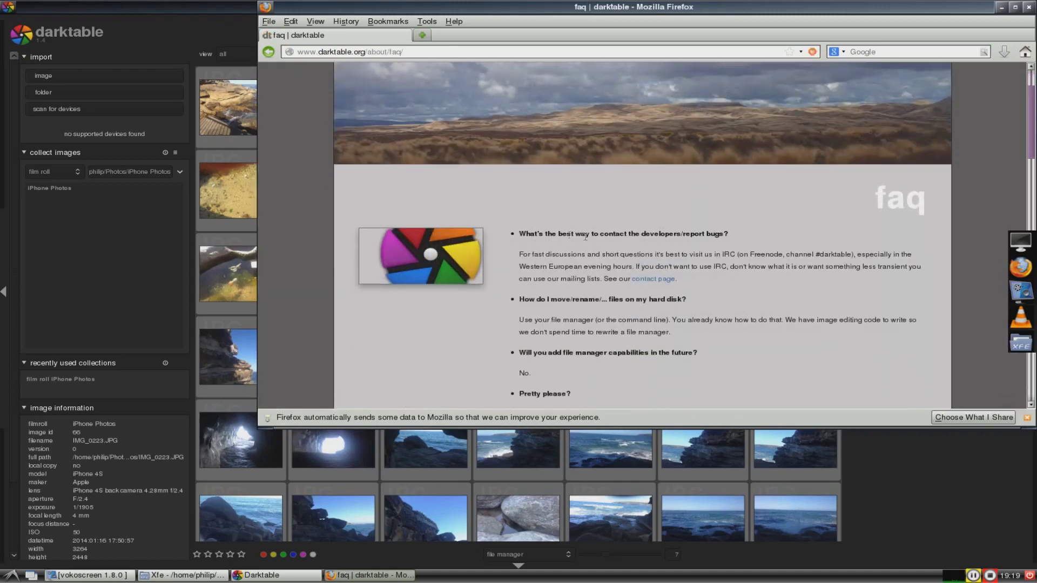
scroll(552, 236, "up", 1)
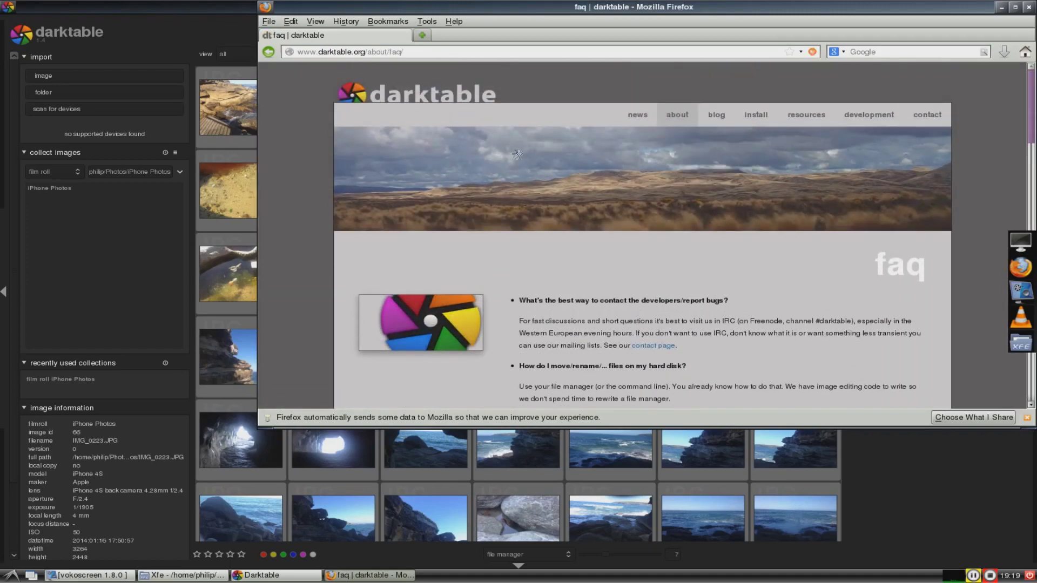
scroll(700, 235, "down", 3)
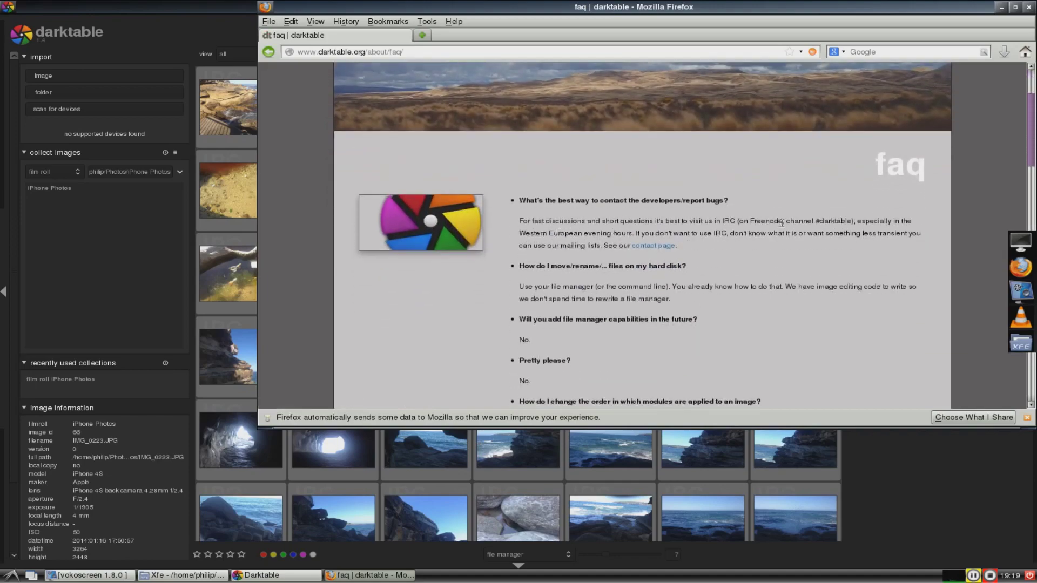
scroll(782, 223, "down", 7)
scroll(659, 204, "down", 8)
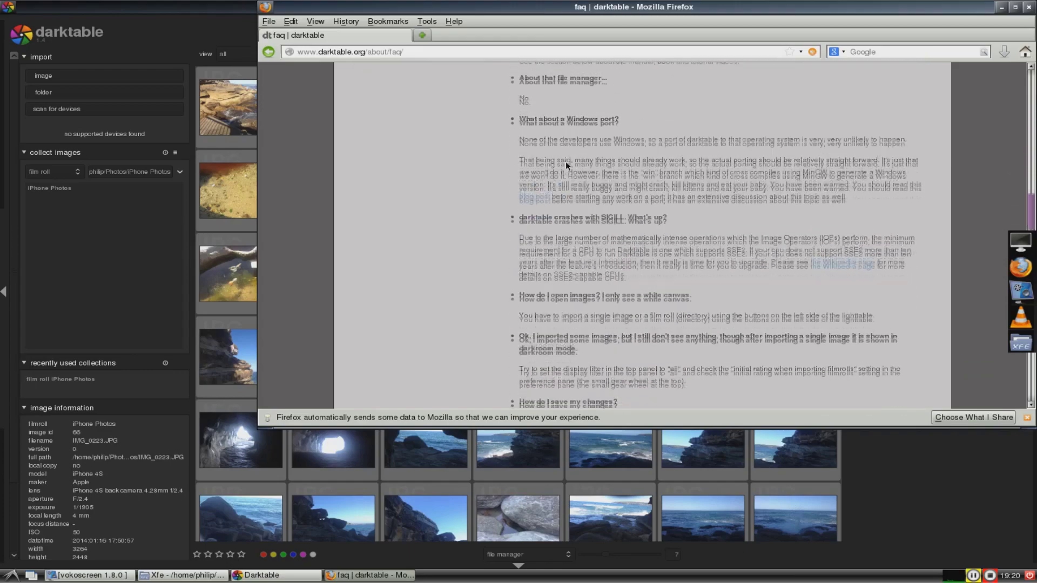
scroll(567, 165, "down", 4)
scroll(618, 147, "down", 1)
scroll(608, 160, "down", 5)
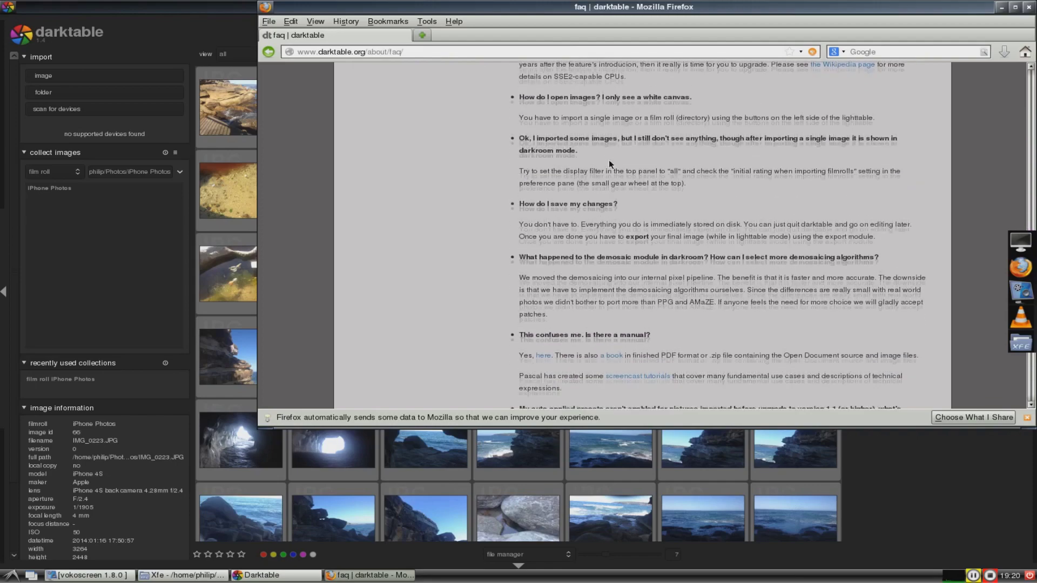
left_click_drag(528, 152, 725, 168)
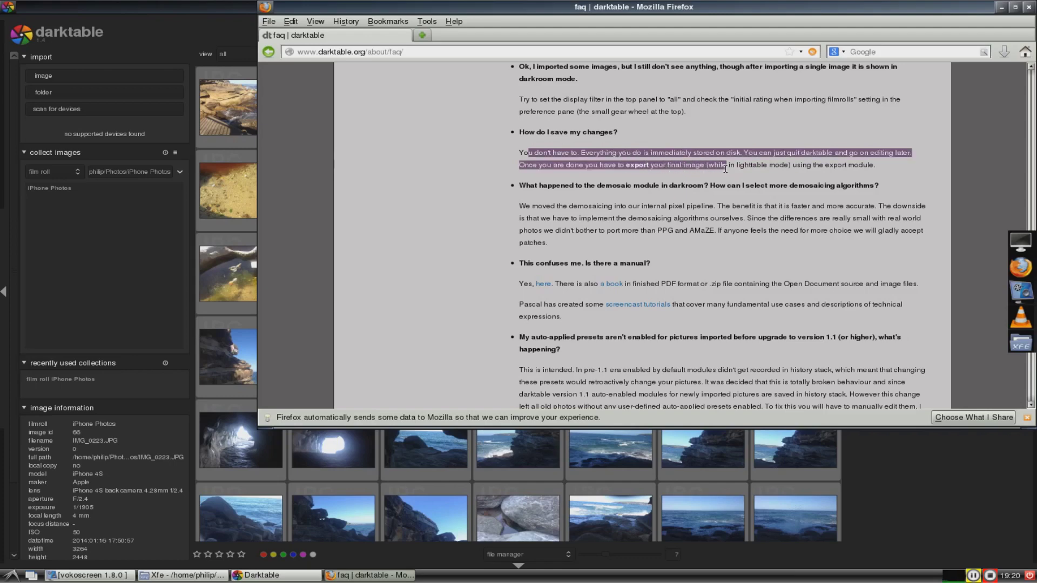
left_click(725, 169)
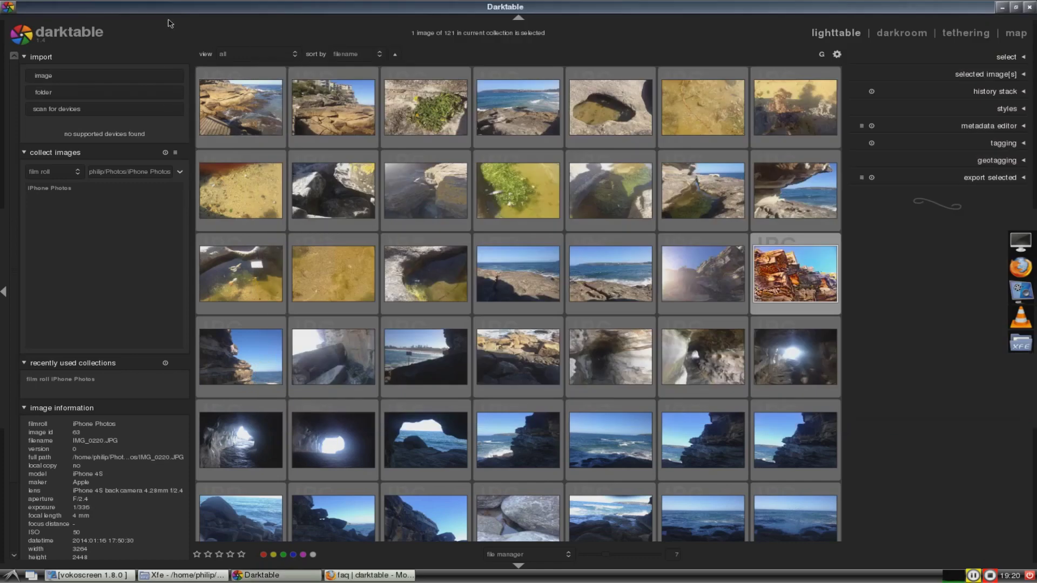
Collapse the collect images, recently used collections and image information sections, keeping only import expanded
left_click(173, 23)
mouse_move(11, 250)
left_mouse_down()
mouse_move(3, 347)
mouse_move(22, 252)
left_mouse_up()
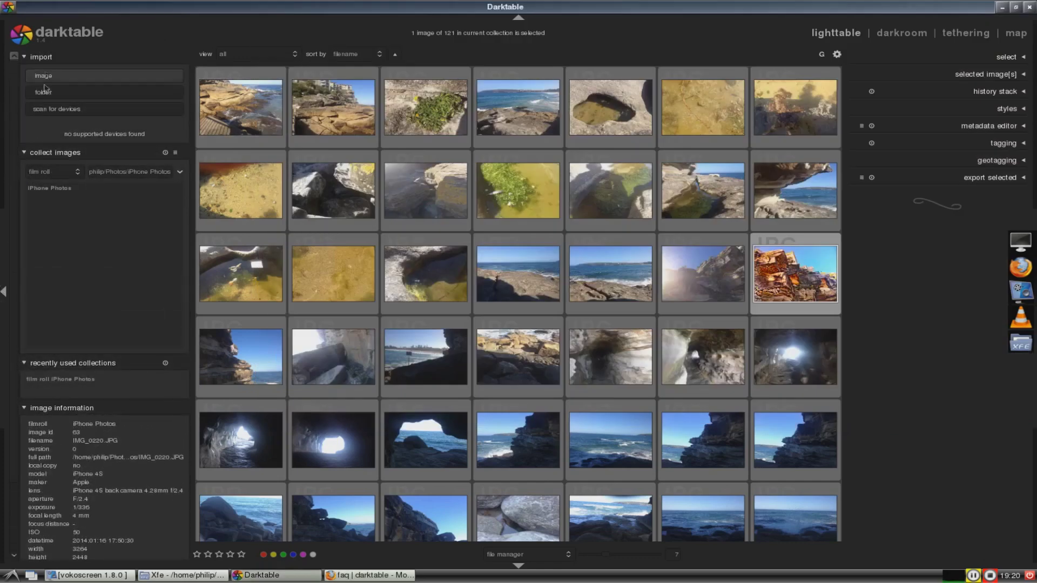
left_click(29, 58)
left_click(29, 57)
left_click(30, 60)
left_click(39, 79)
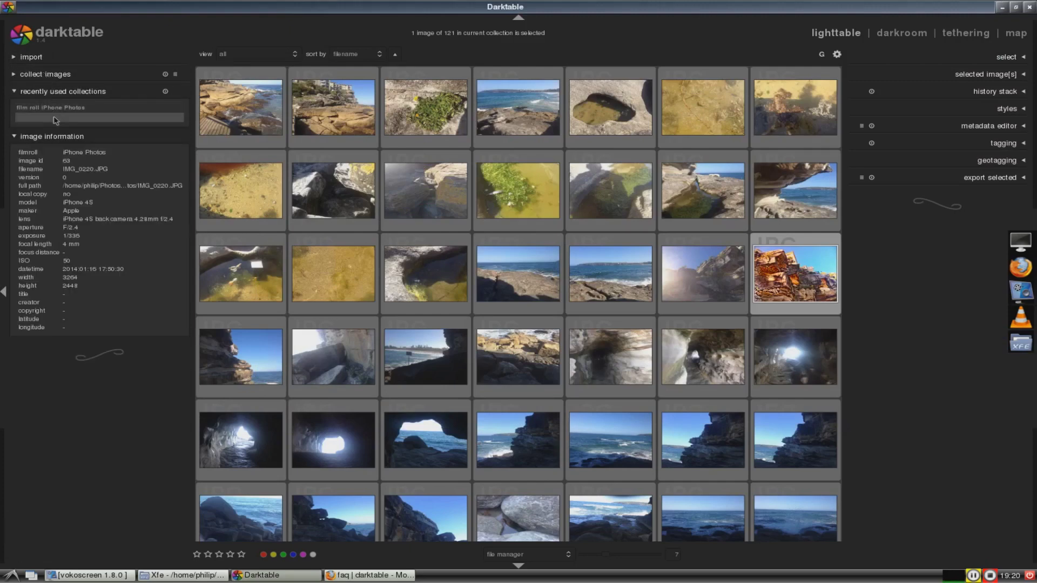
left_click(61, 97)
left_click(62, 109)
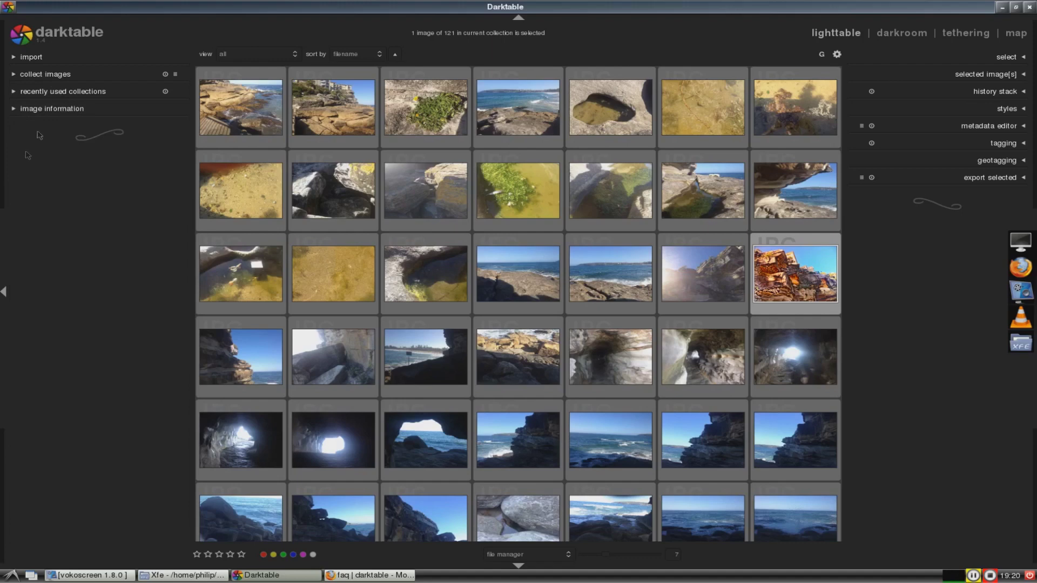
left_click(172, 58)
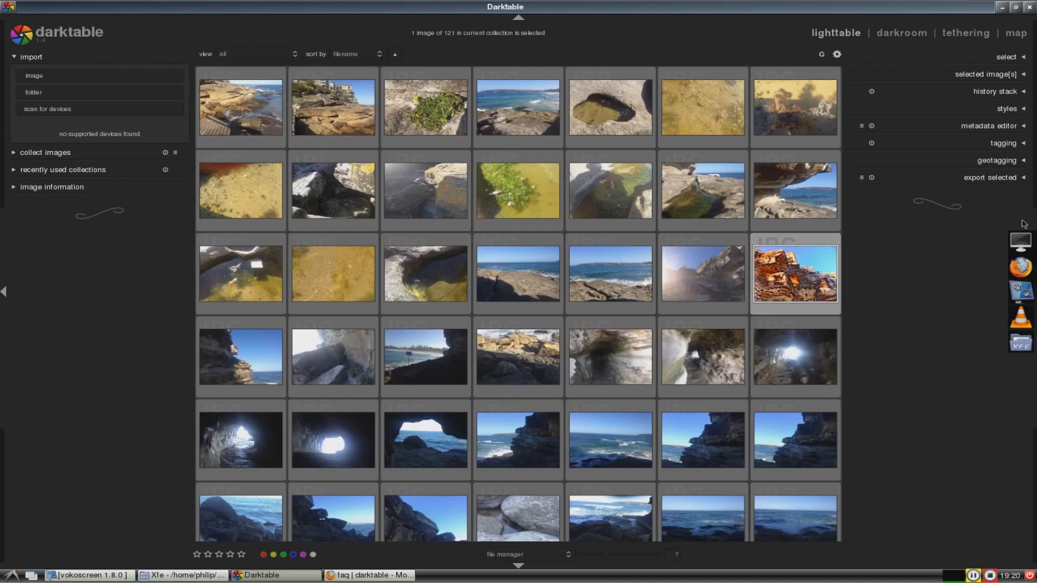
Expand the export selected settings and set the 8-bit JPG quality to 100
left_click(984, 178)
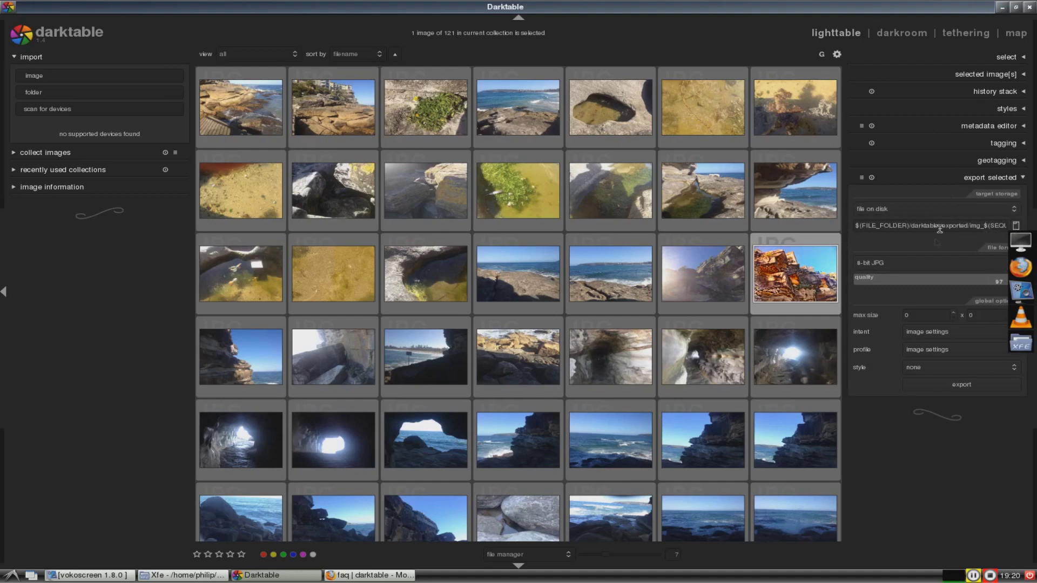
left_click(909, 280)
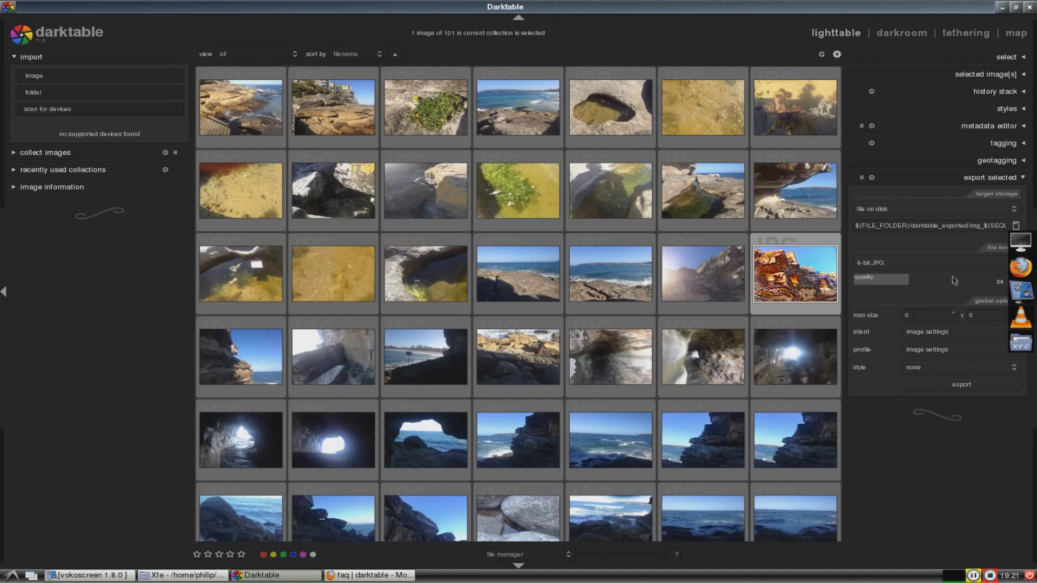
left_click(1005, 281)
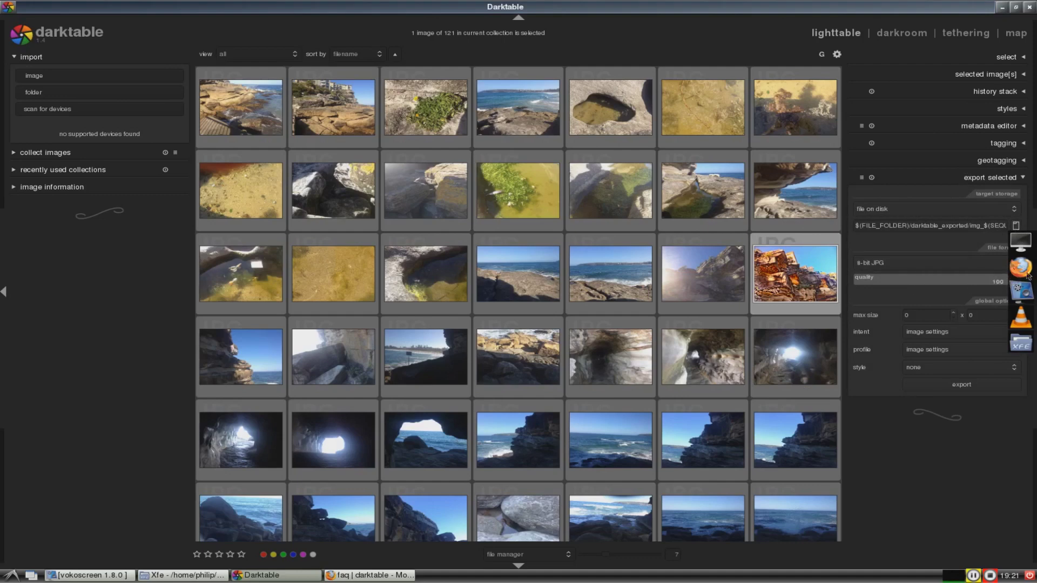
Set the export format to 8/16-bit PNG at 16-bit, keep the style at none, and export the selected cliff photo to disk
left_click(941, 265)
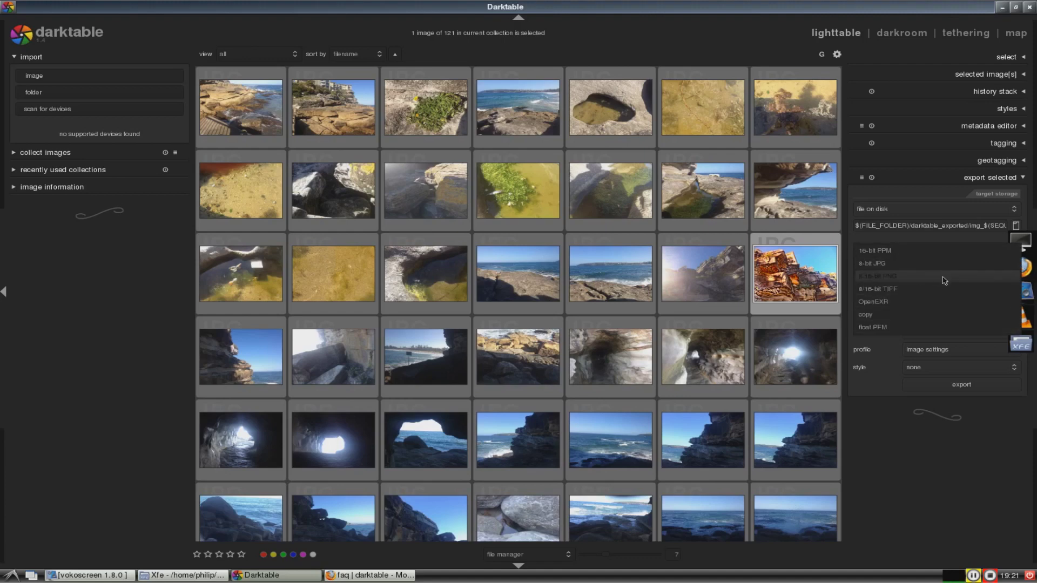
left_click(944, 280)
left_click(960, 282)
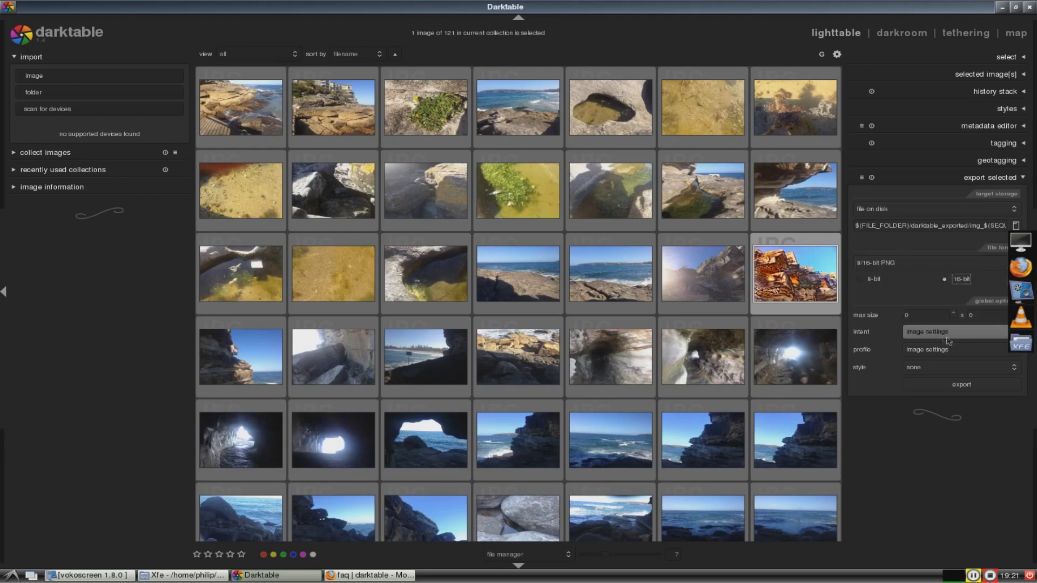
left_click(961, 372)
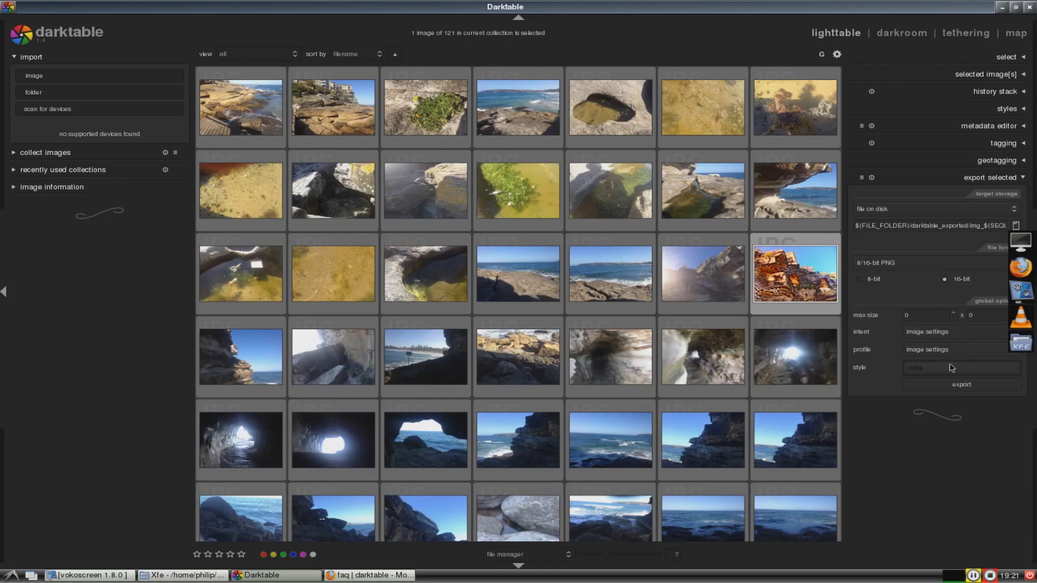
left_click(951, 368)
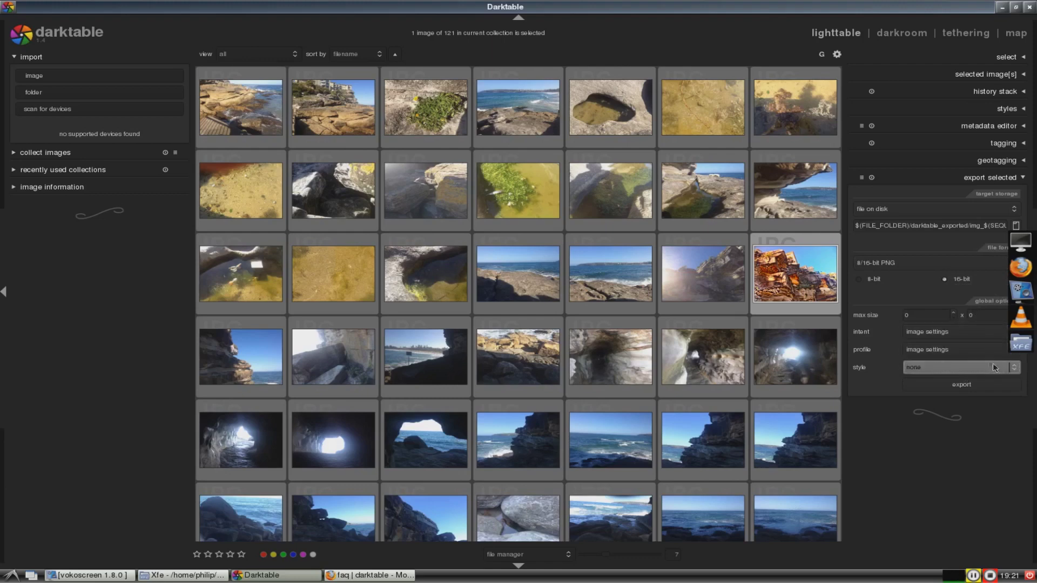
left_click(960, 384)
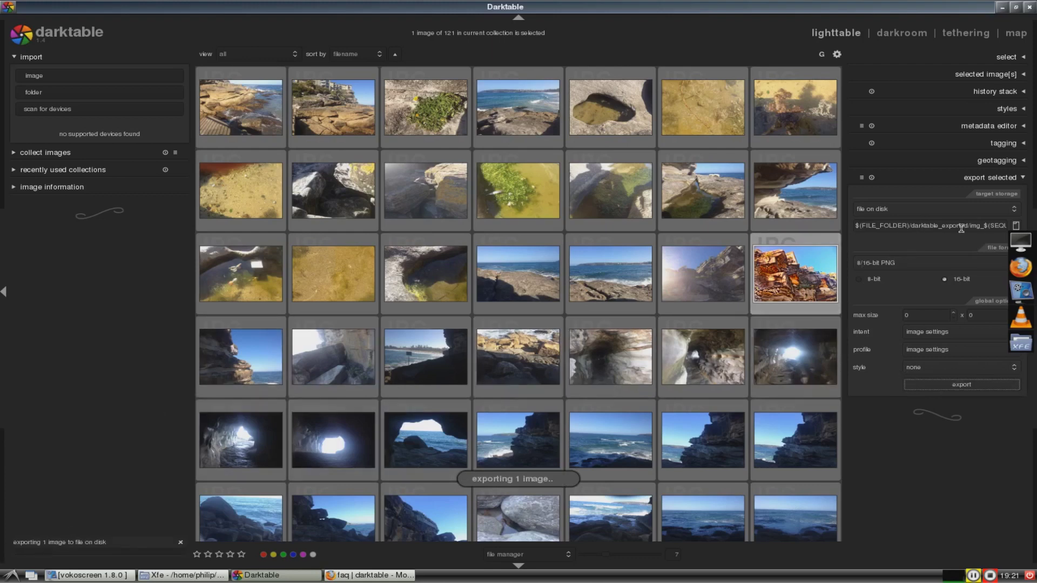
mouse_move(985, 226)
left_mouse_down()
mouse_move(1029, 222)
mouse_move(843, 223)
mouse_move(969, 228)
left_mouse_up()
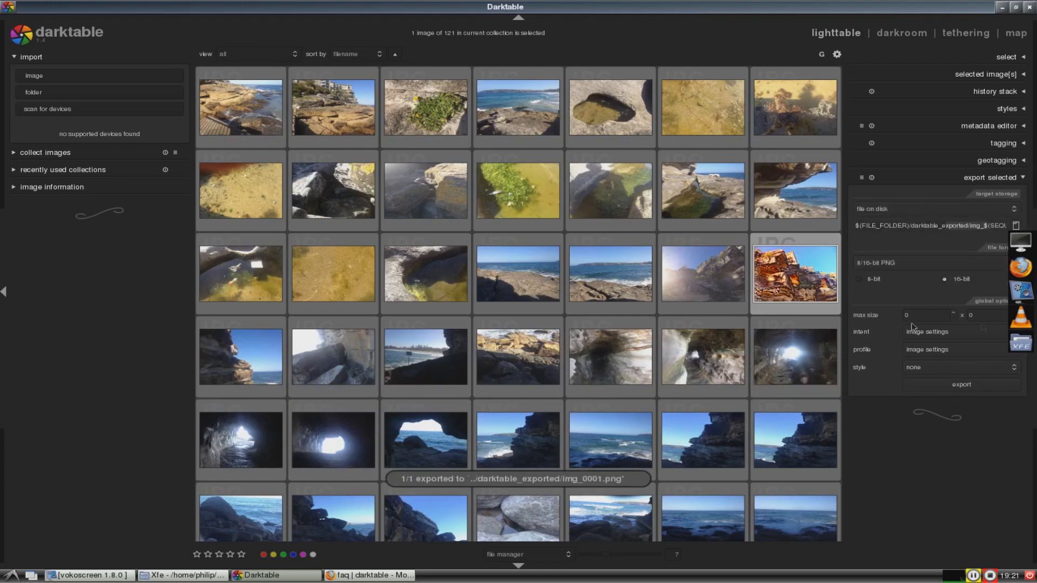
left_click(1016, 225)
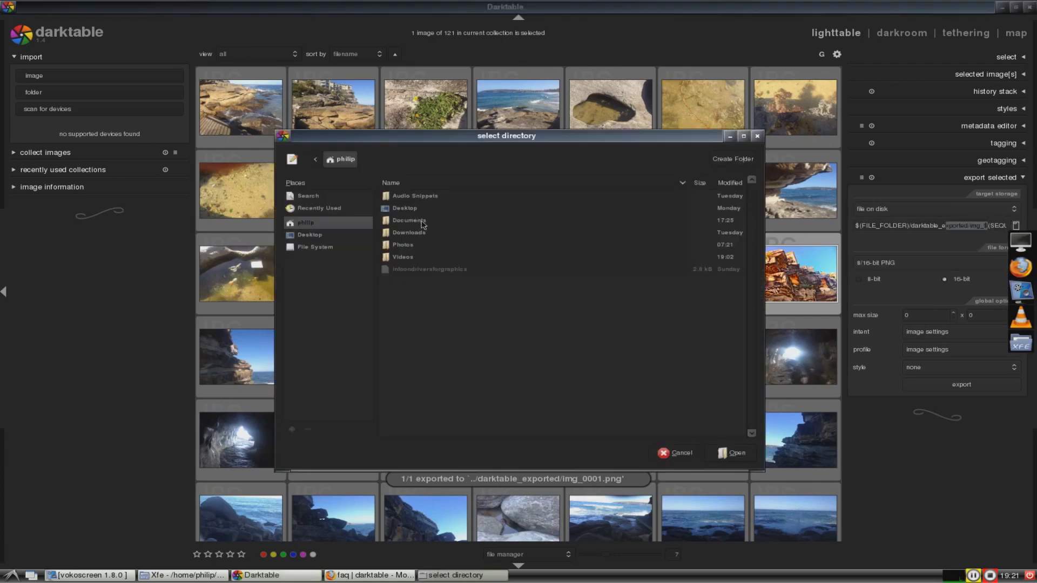
double_click(412, 245)
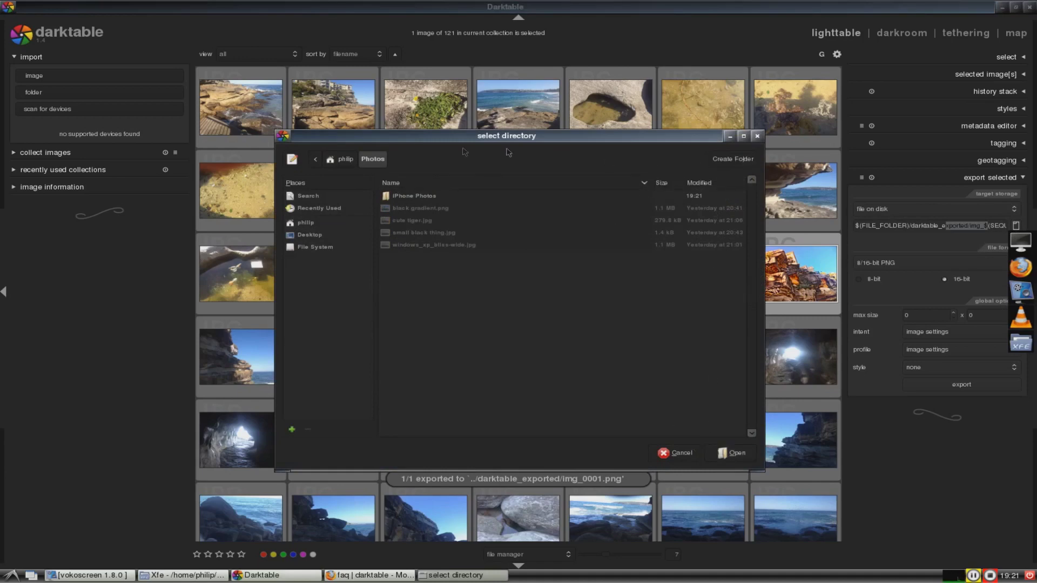
left_click(677, 454)
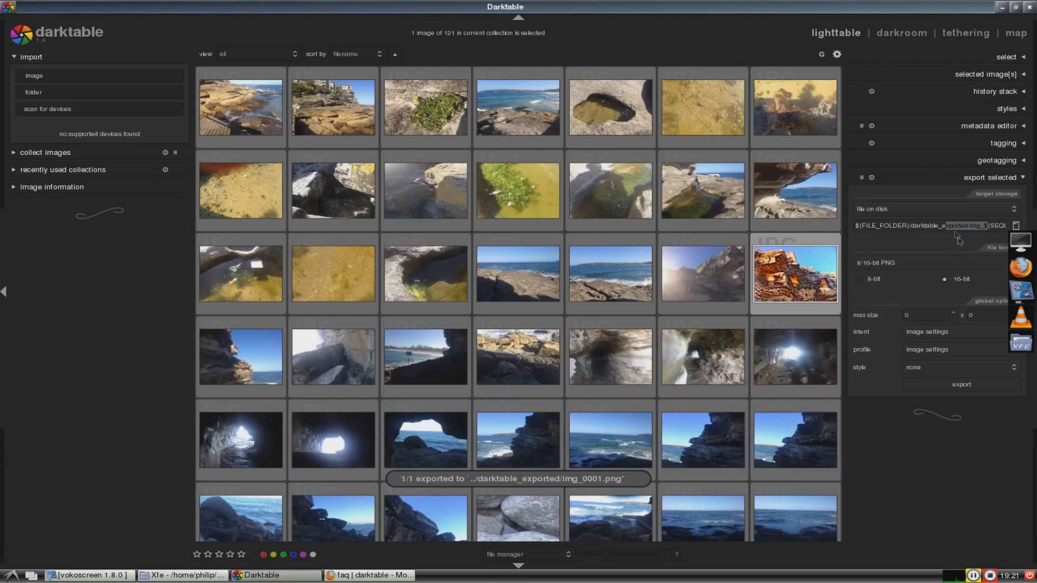
Export the selected cliff photo again as a 16-bit PNG, keeping the $(FILE_FOLDER)/darktable_exported target path
left_click(904, 227)
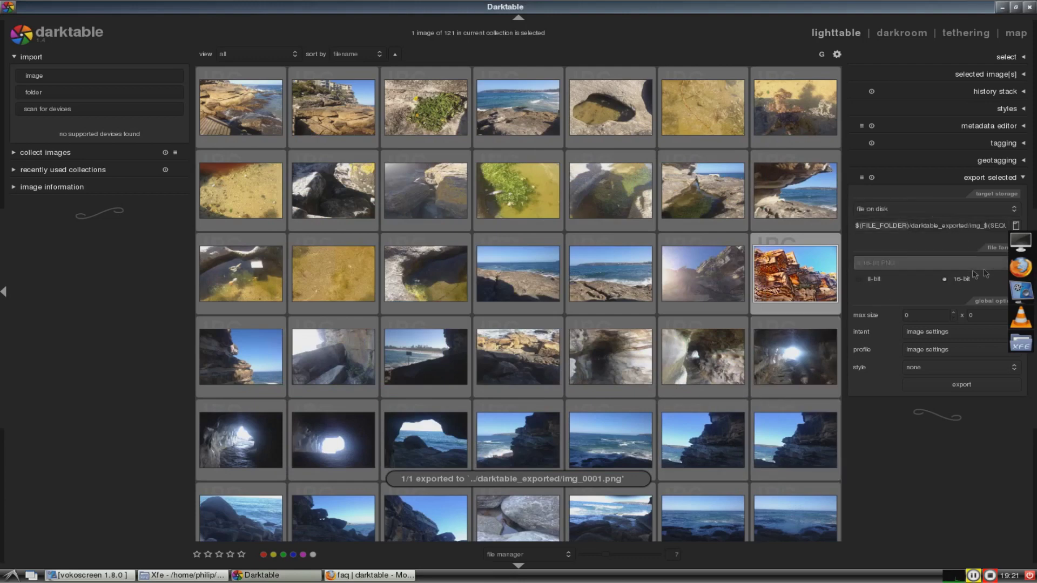
left_click(968, 390)
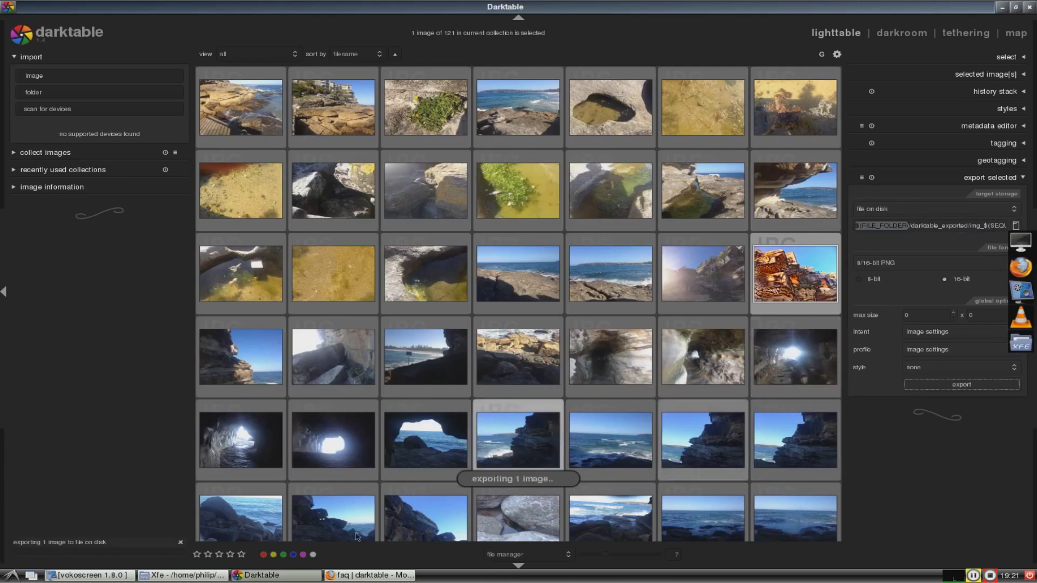
Open a new Xfe file manager window and browse to the darktable_exported folder inside Photos/iPhone Photos
left_click(3, 570)
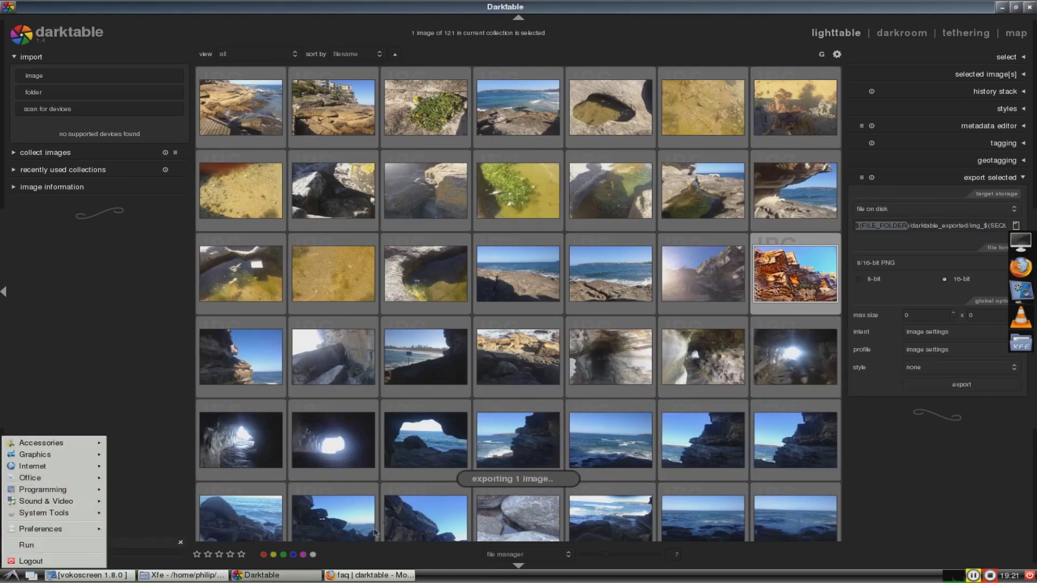
left_click(1021, 343)
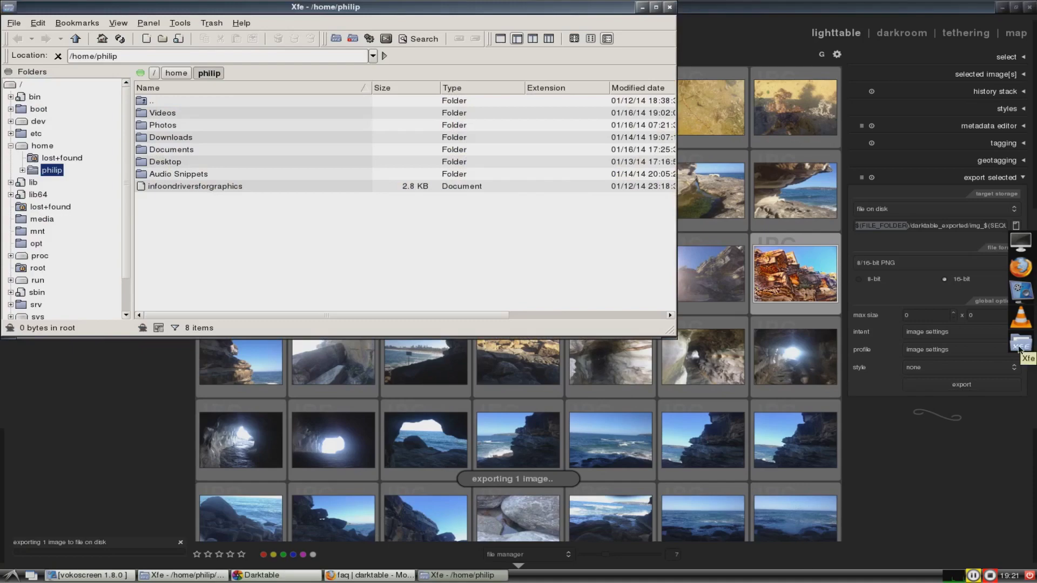
double_click(197, 125)
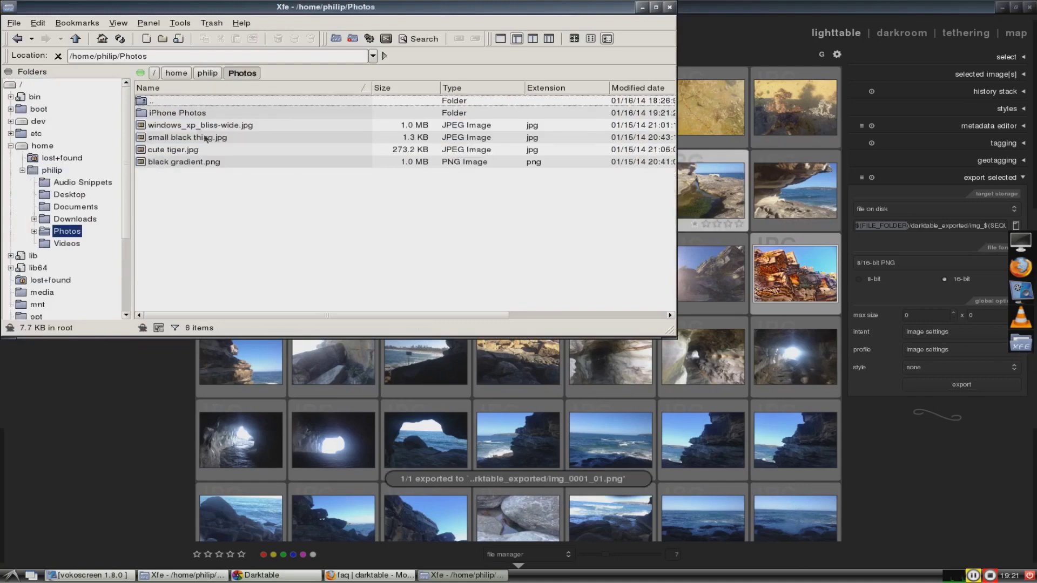
double_click(207, 112)
scroll(242, 171, "down", 10)
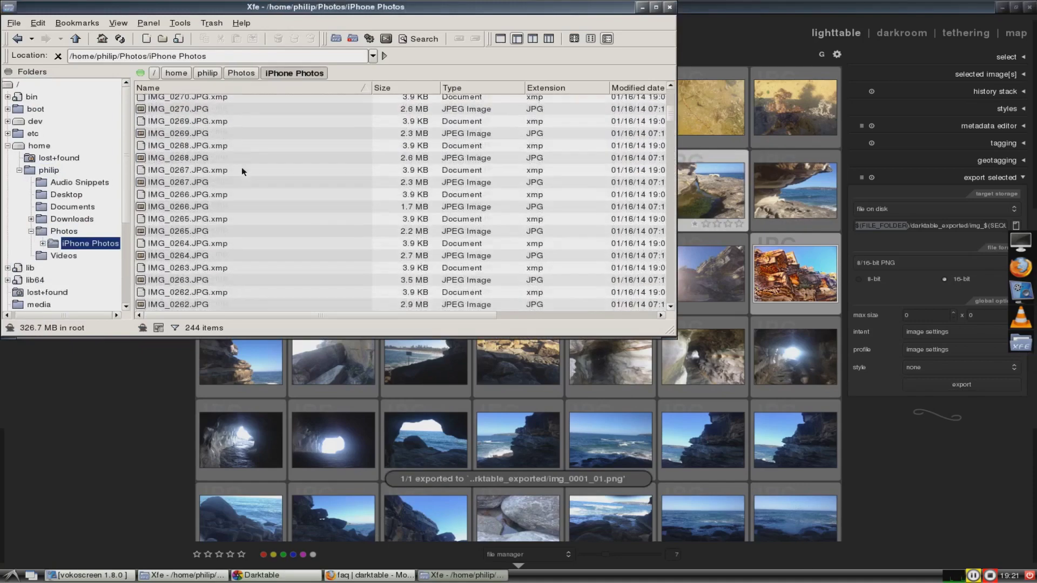
scroll(241, 169, "up", 3)
double_click(232, 113)
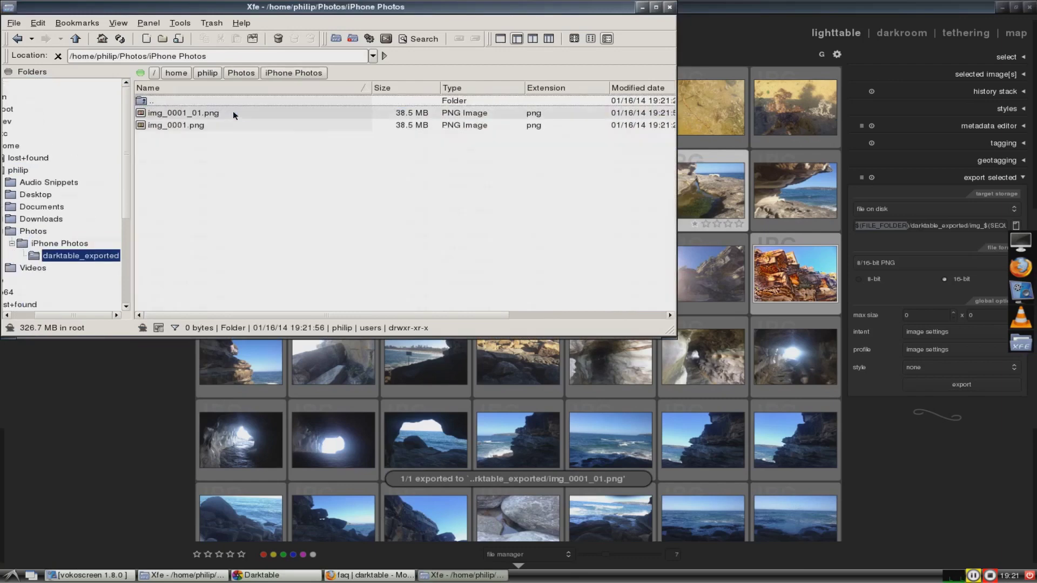
Move the duplicate export img_0001_01.png to the trash can
left_click(230, 125)
left_click(221, 114)
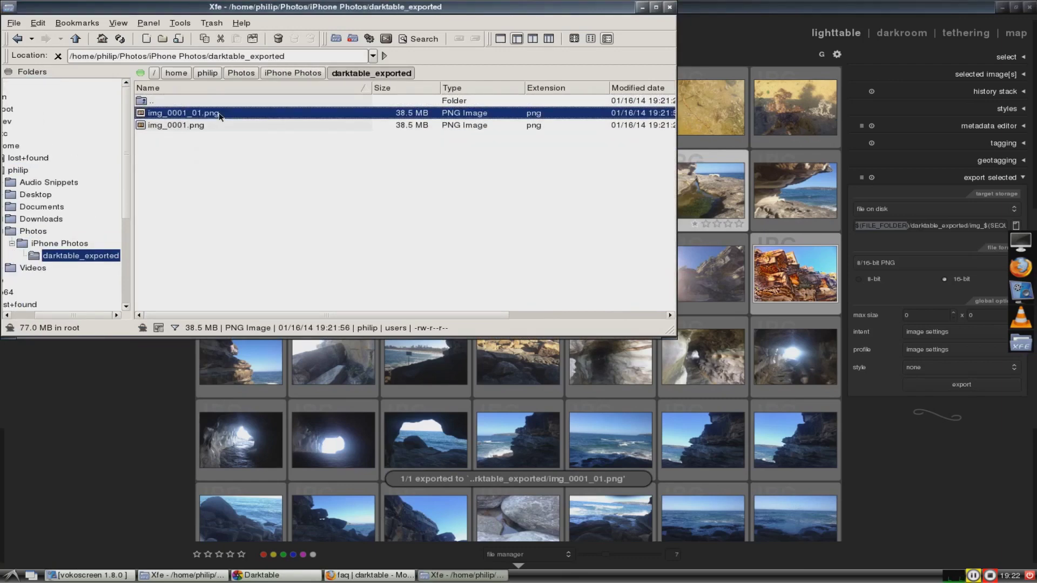
key("Delete")
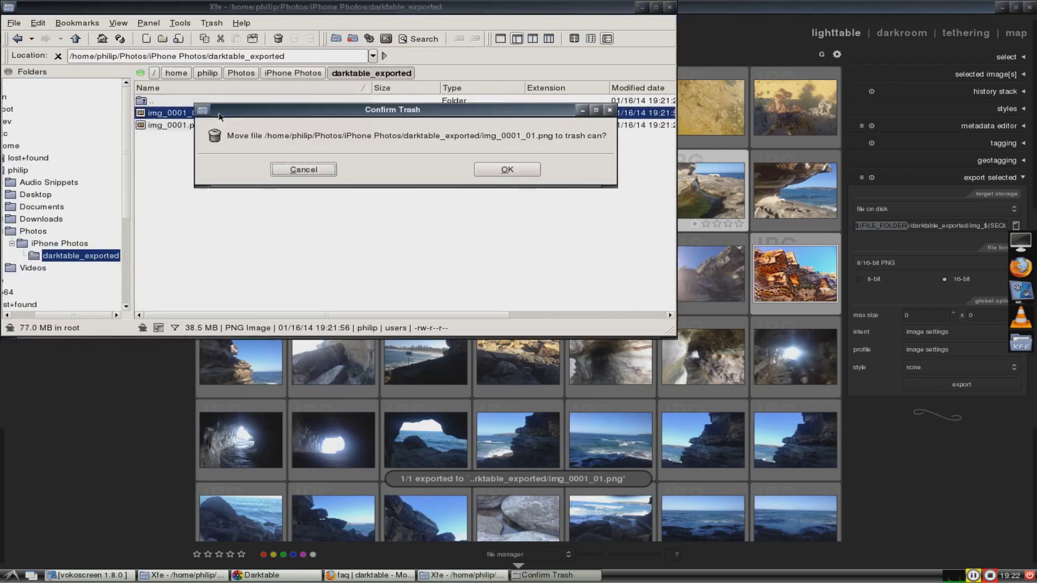
left_click(506, 170)
Open the exported img_0001.png in GIMP to check it, and close the image and GIMP
double_click(276, 112)
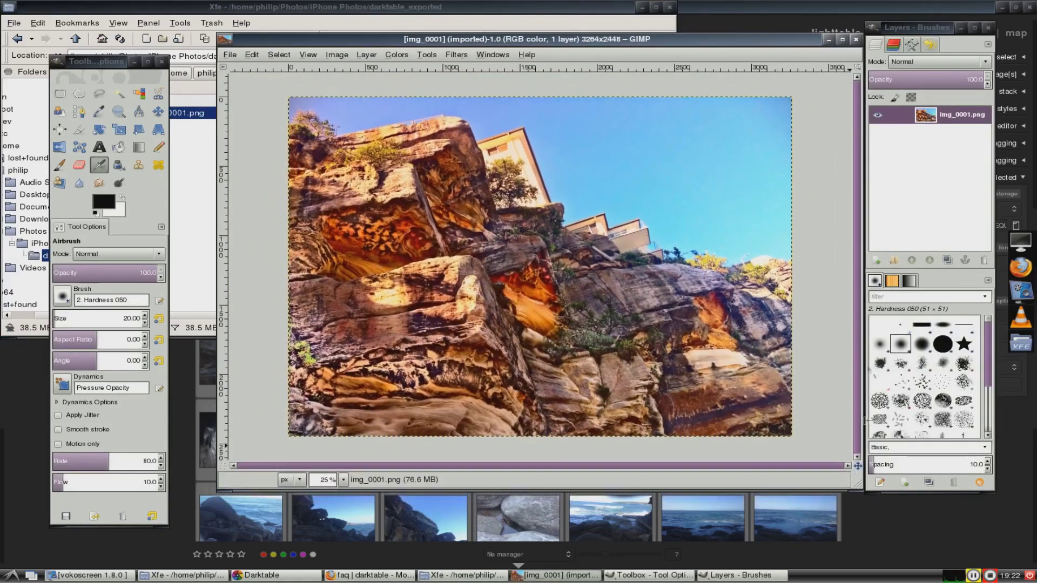
left_click(858, 39)
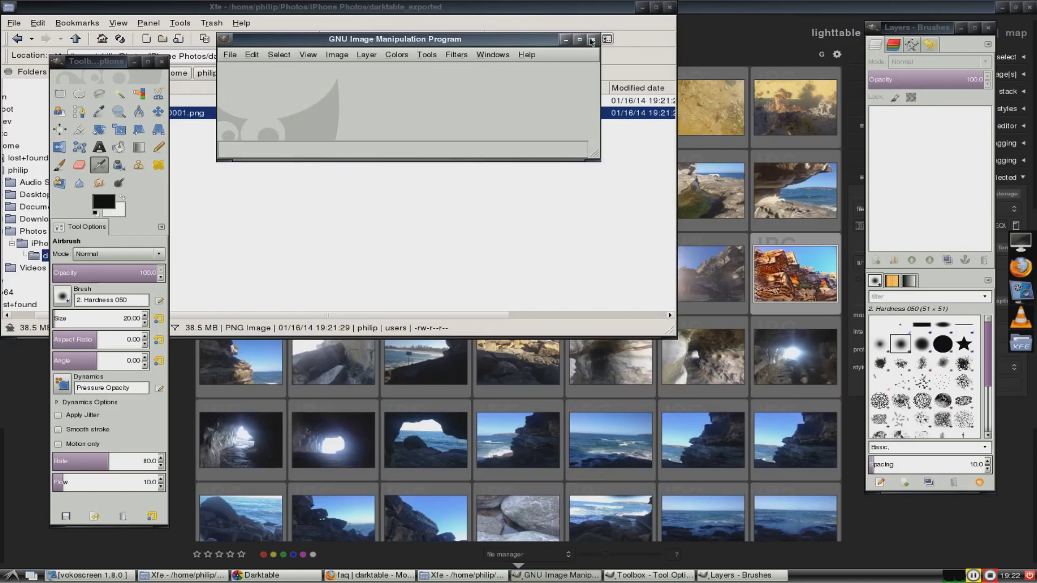
left_click(593, 39)
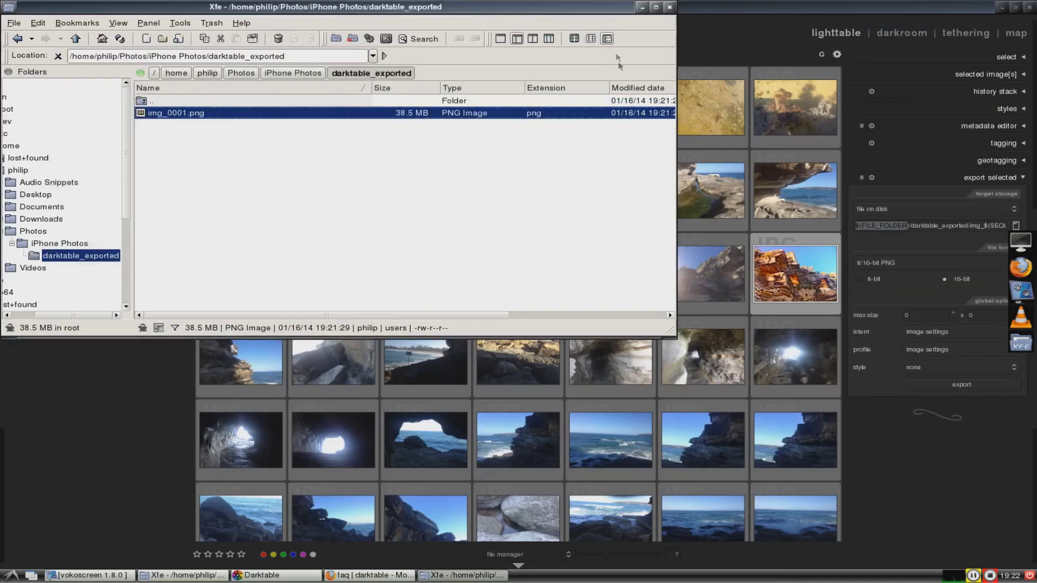
Minimize Darktable, Firefox and the older file manager window, and move the darktable_exported window toward the middle of the desktop
left_click(1006, 7)
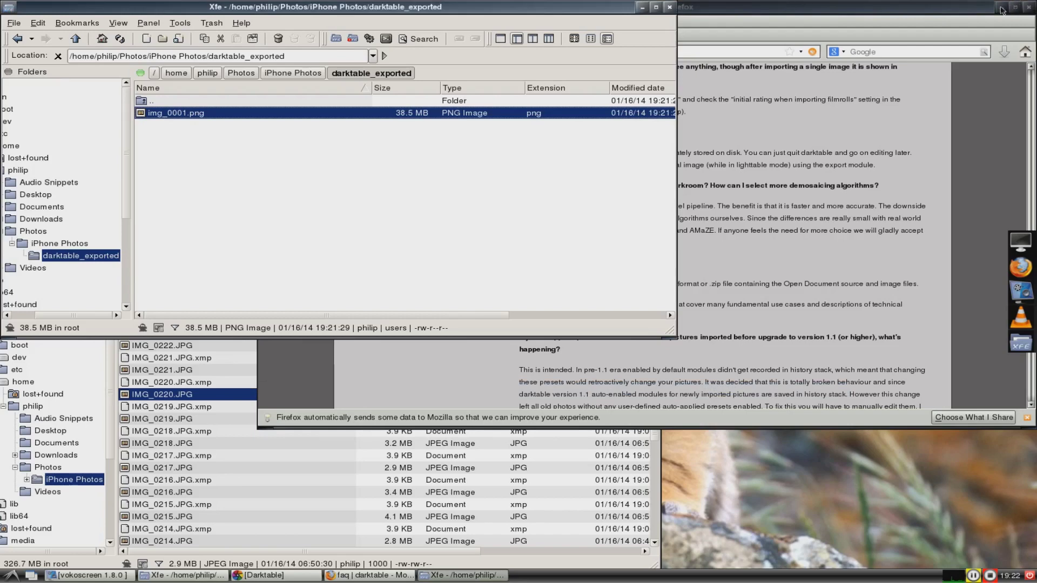
left_click(1001, 8)
left_click(1001, 8)
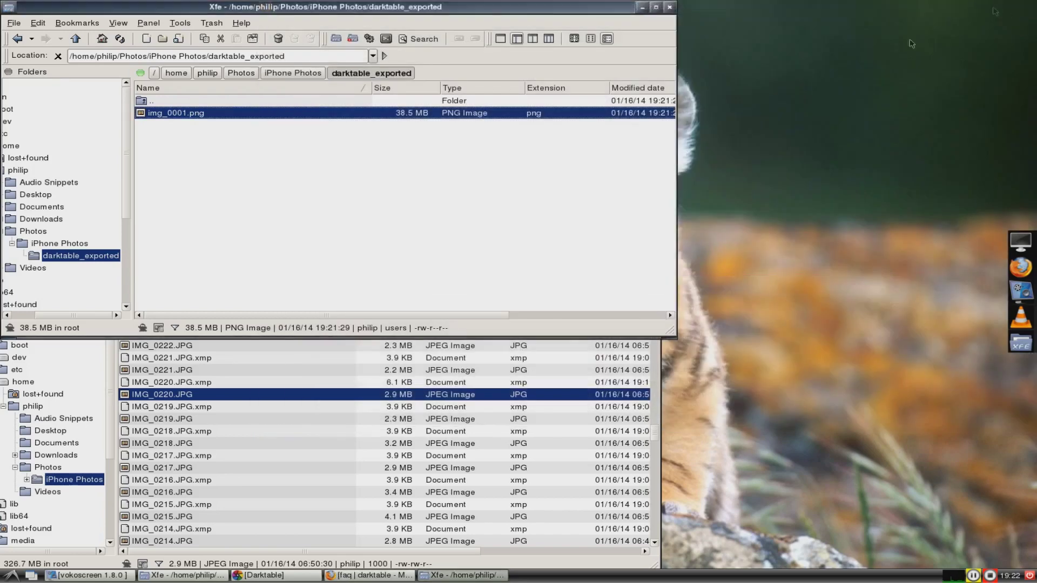
left_click(658, 378)
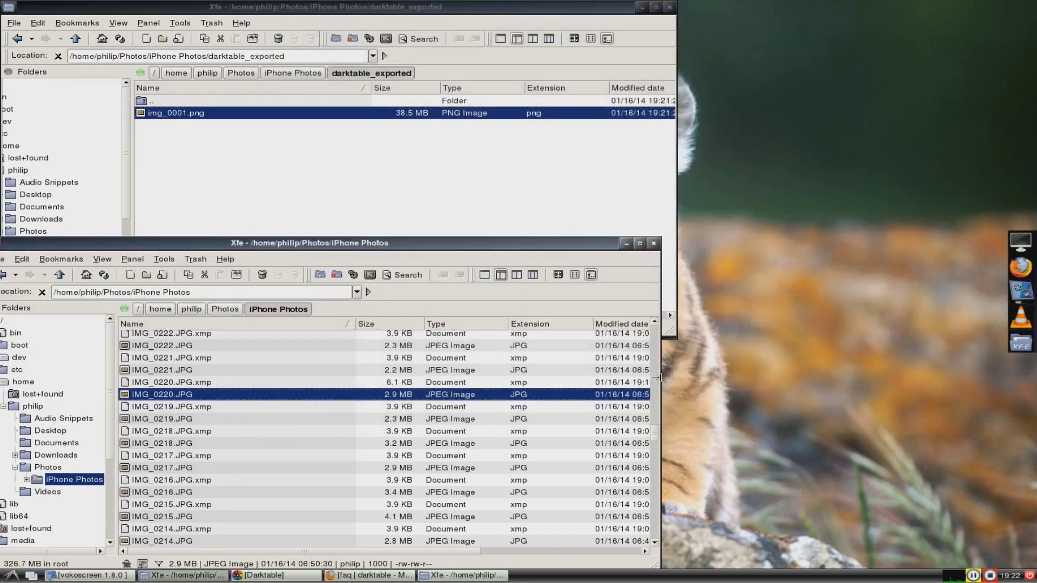
left_click(625, 244)
left_click_drag(92, 7, 322, 92)
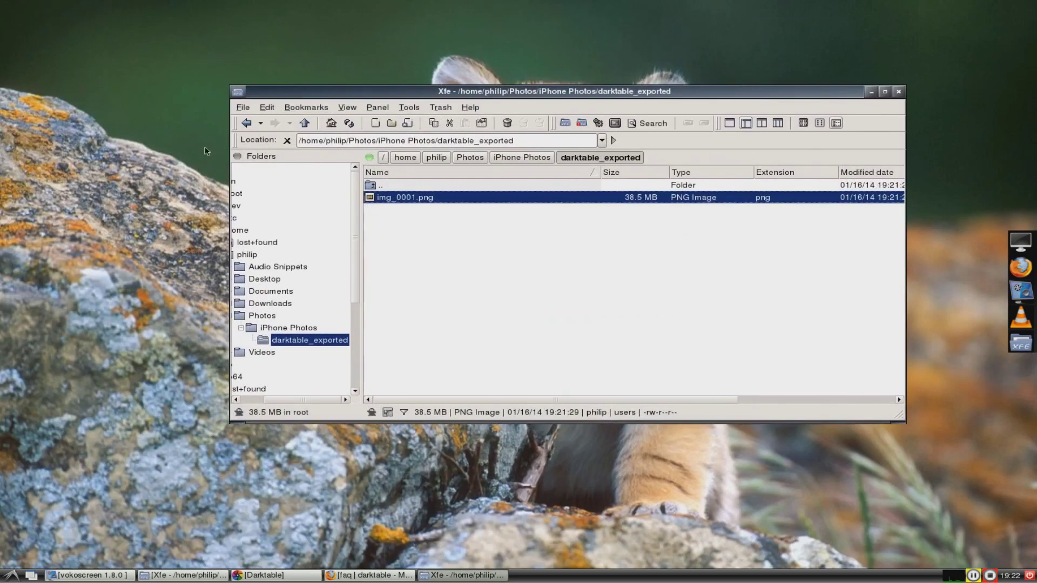
Set the desktop wallpaper to img_0001.png from the darktable_exported folder in the desktop preferences
right_click(205, 151)
left_click(264, 231)
left_click(513, 252)
double_click(470, 216)
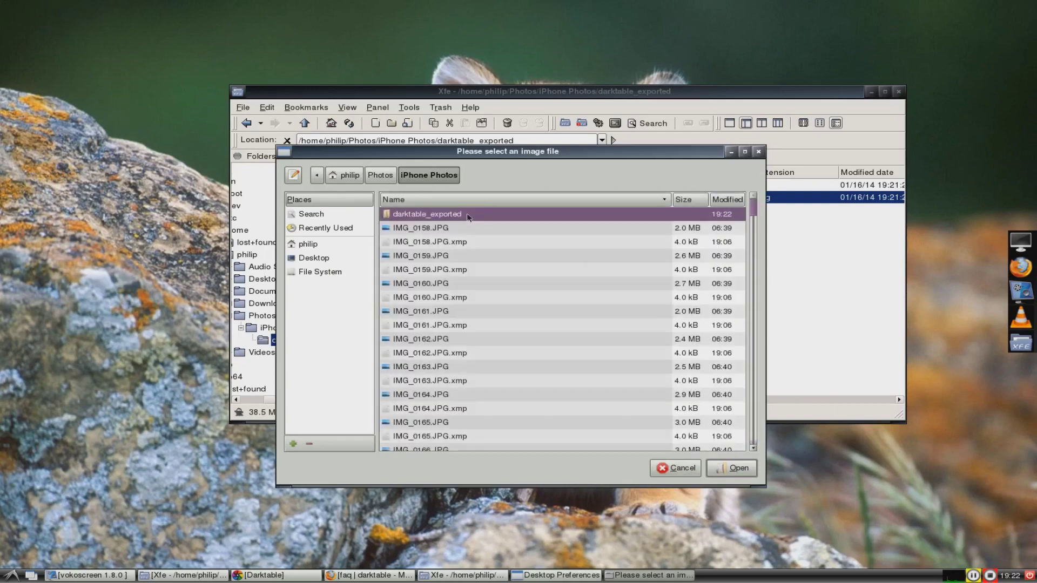
double_click(451, 214)
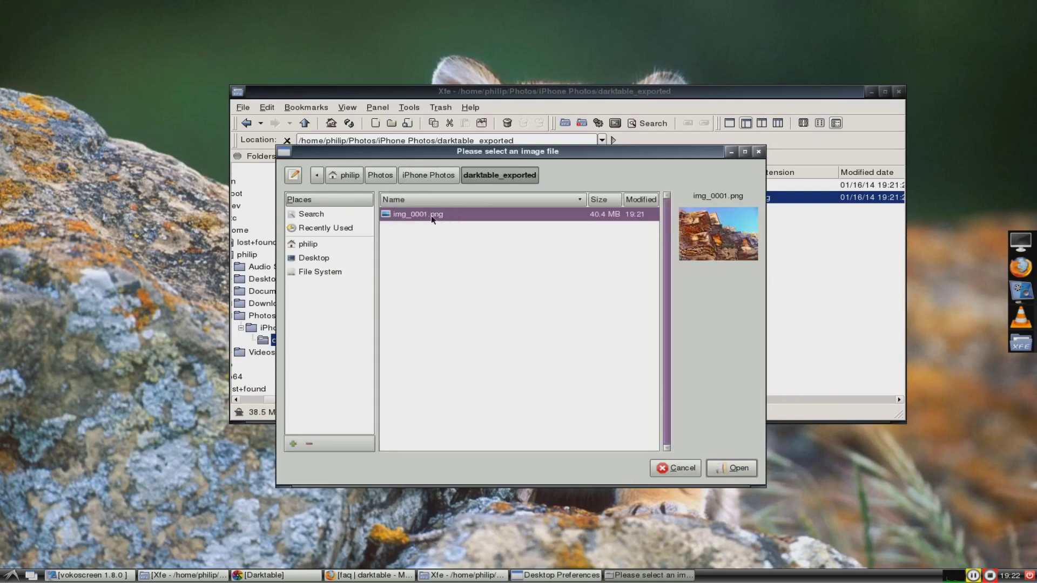
left_click(739, 468)
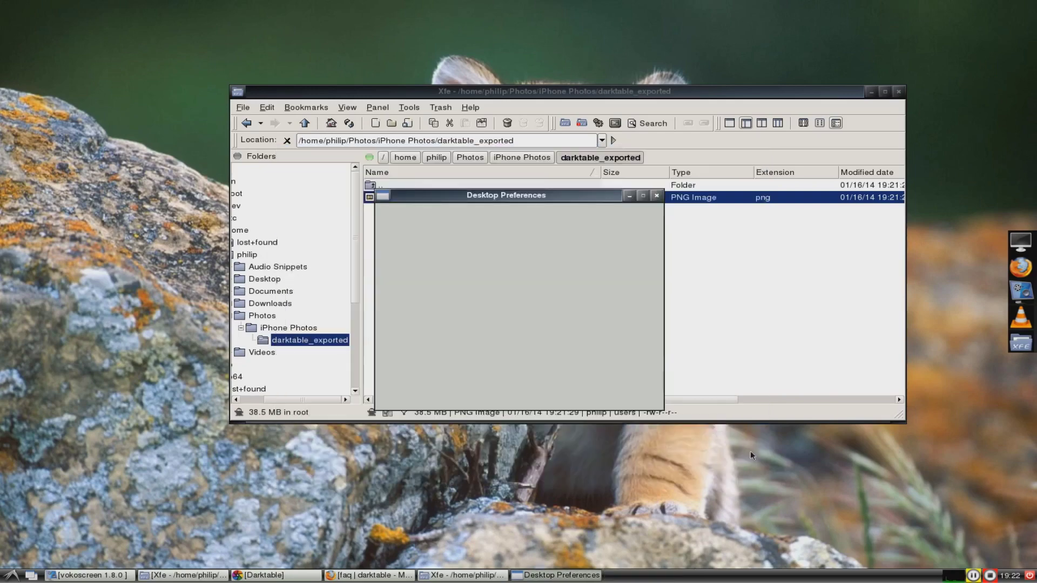
Close the darktable_exported file manager window and the desktop preferences to reveal the wallpaper
left_click_drag(708, 91, 560, 98)
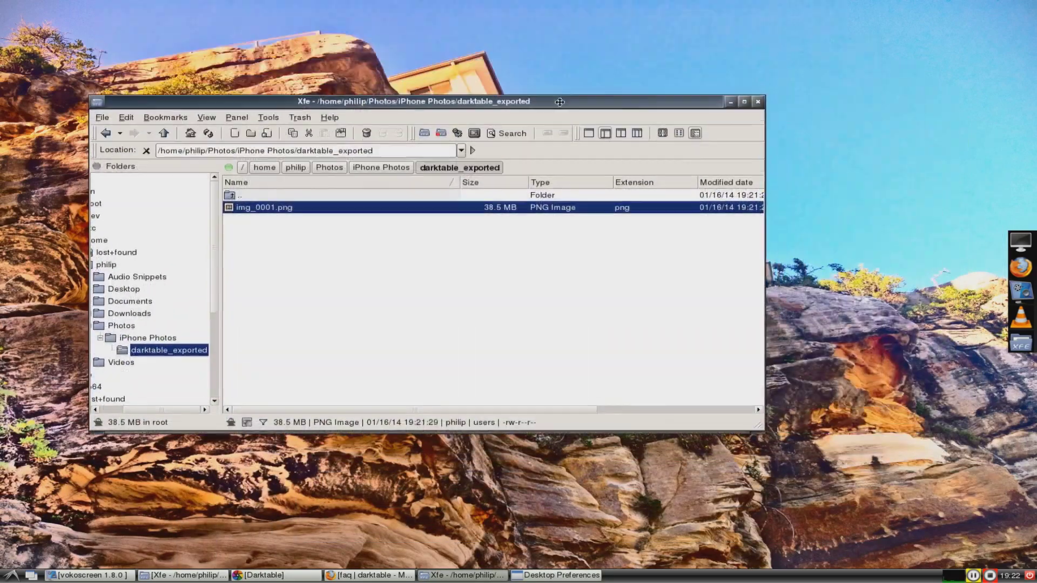
left_click(758, 103)
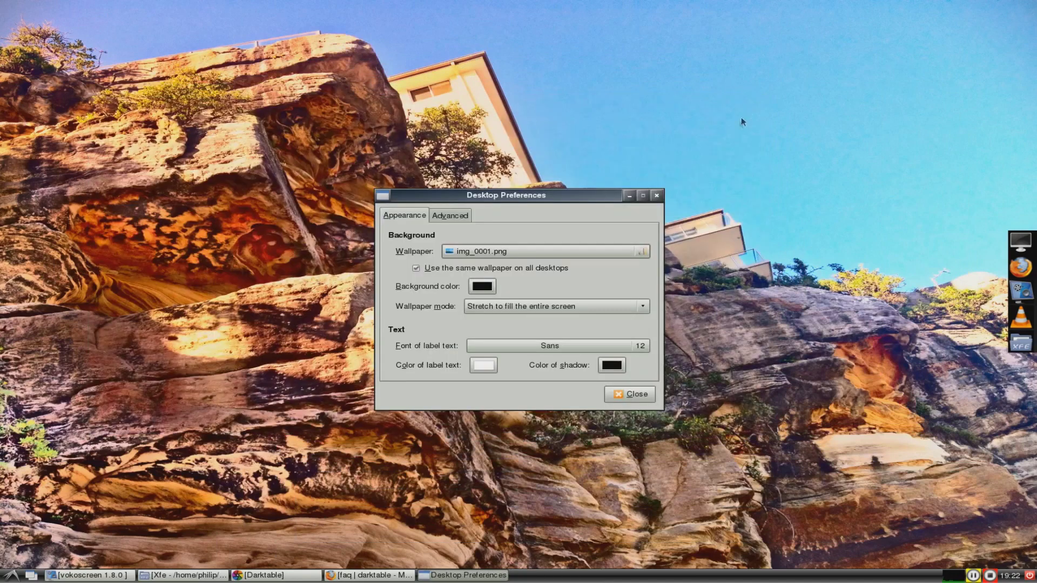
left_click(657, 195)
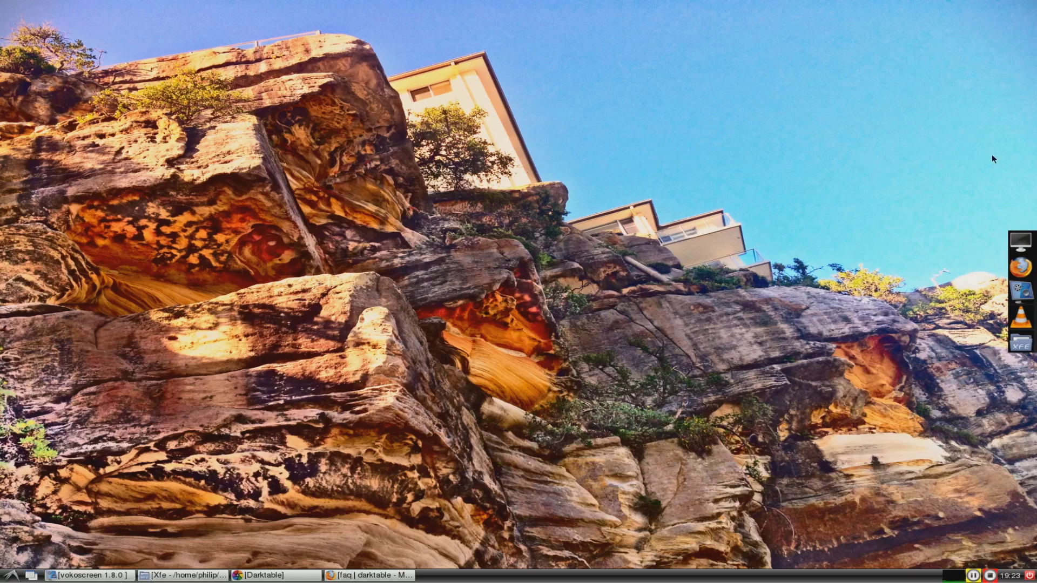
left_click(11, 575)
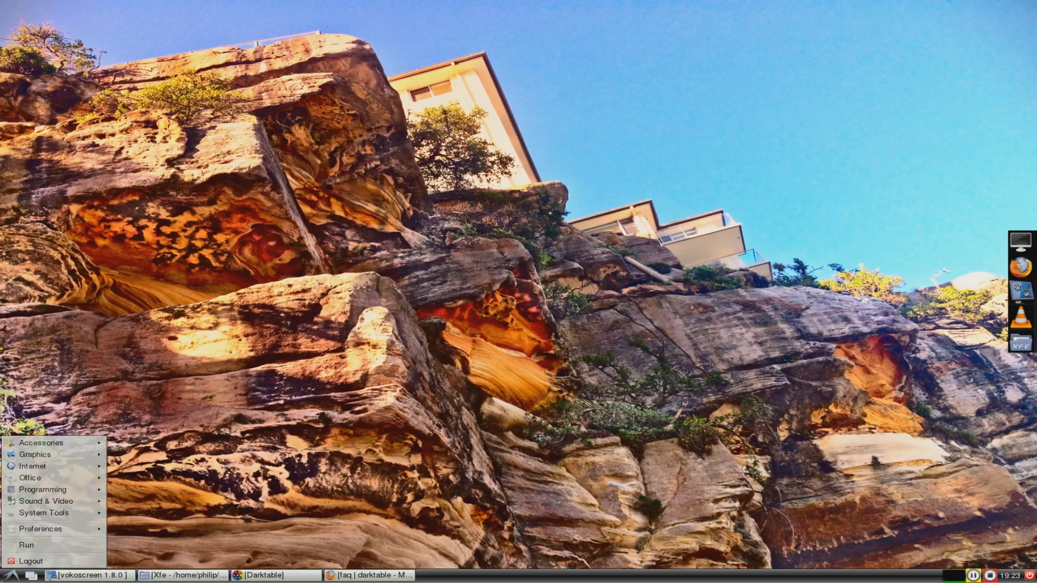
left_click(184, 472)
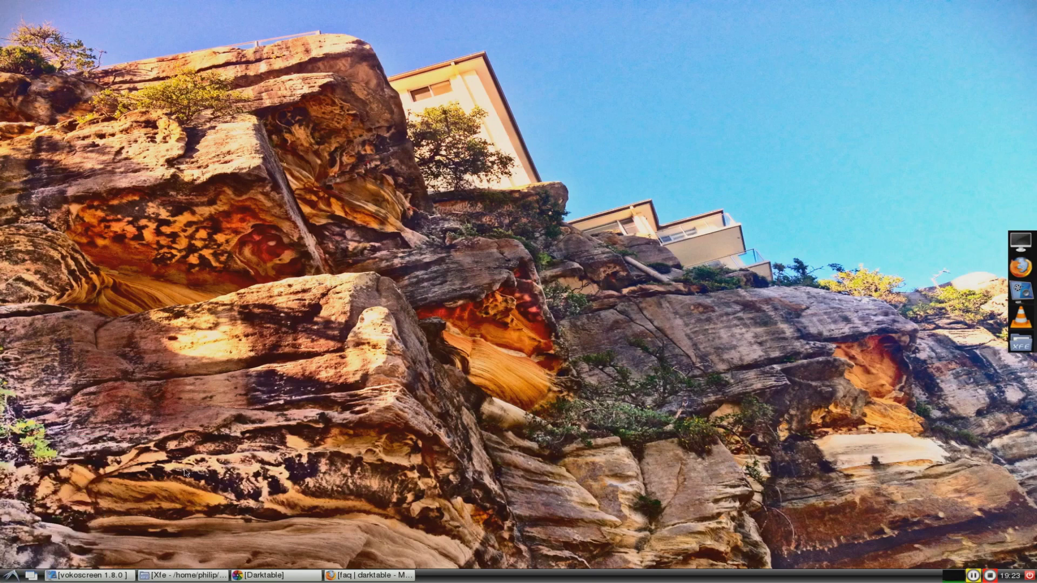
left_click(11, 574)
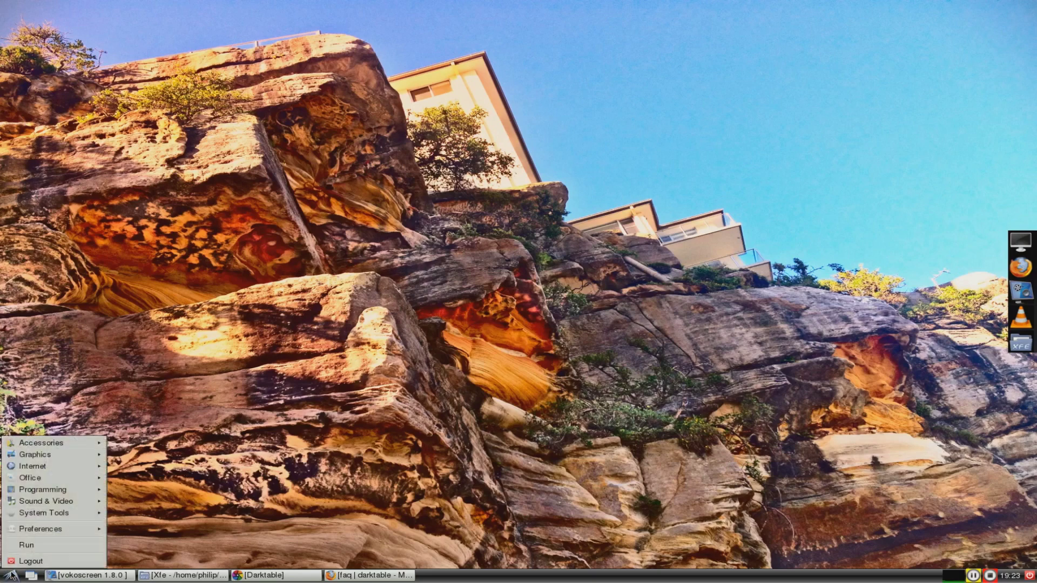
left_click(180, 516)
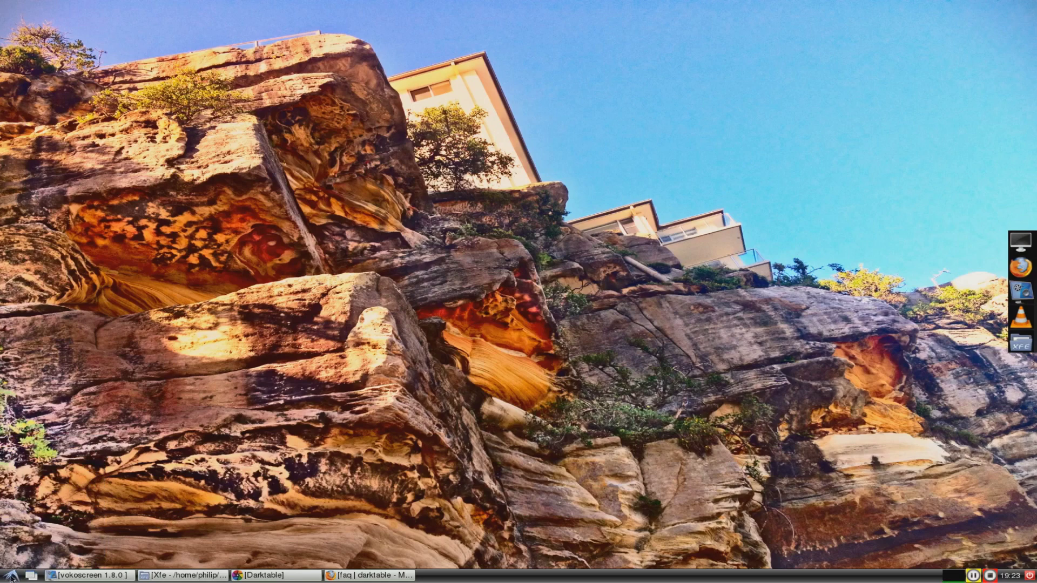
Restore the iPhone Photos file manager window and vokoscreen, stop the current screen recording and start a new one
left_click(156, 575)
left_click(87, 575)
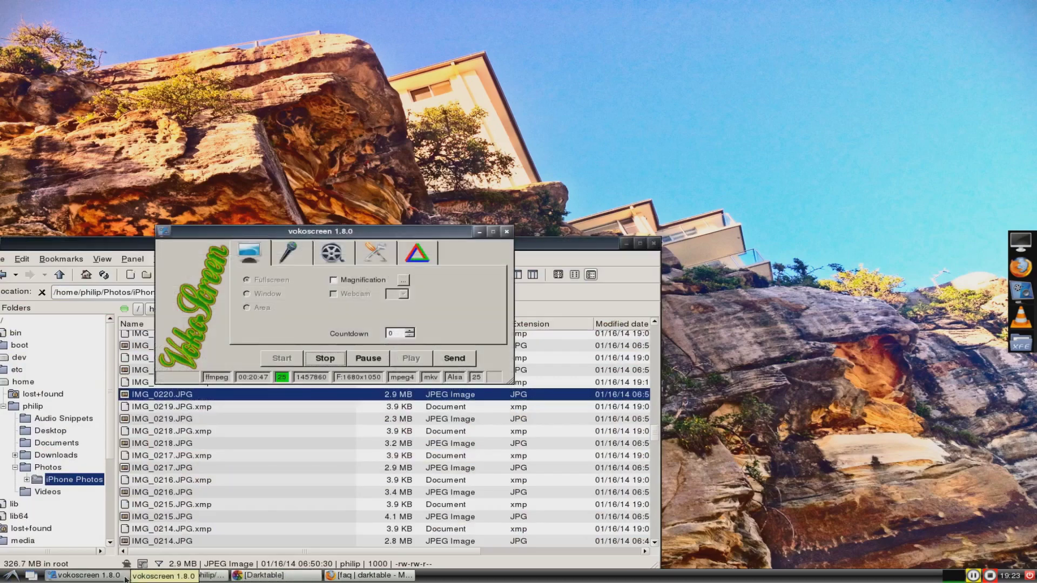
left_click(327, 358)
left_click(282, 358)
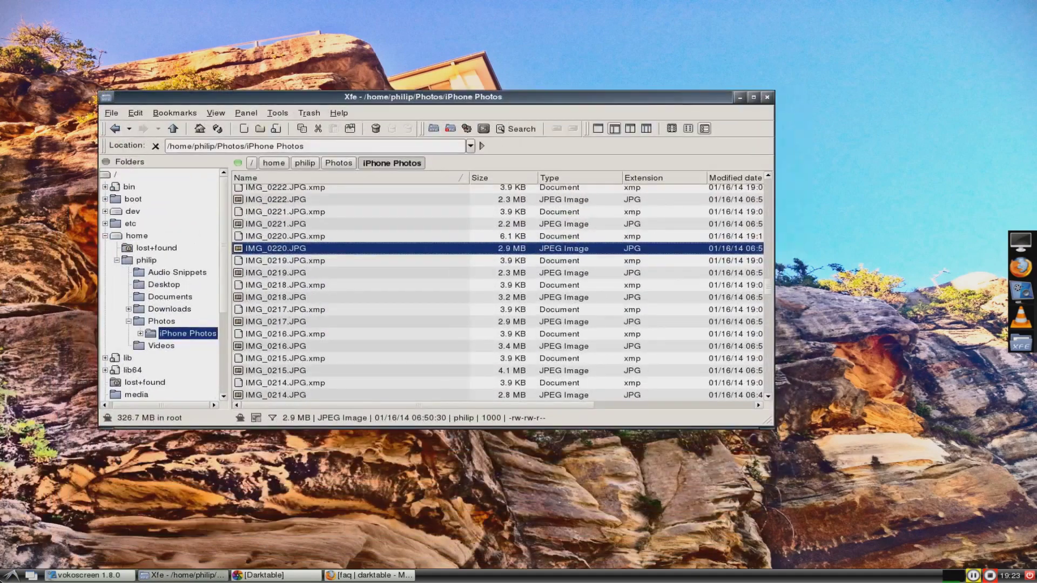
Launch GNU Image Manipulation Program from the graphics applications
left_click(11, 576)
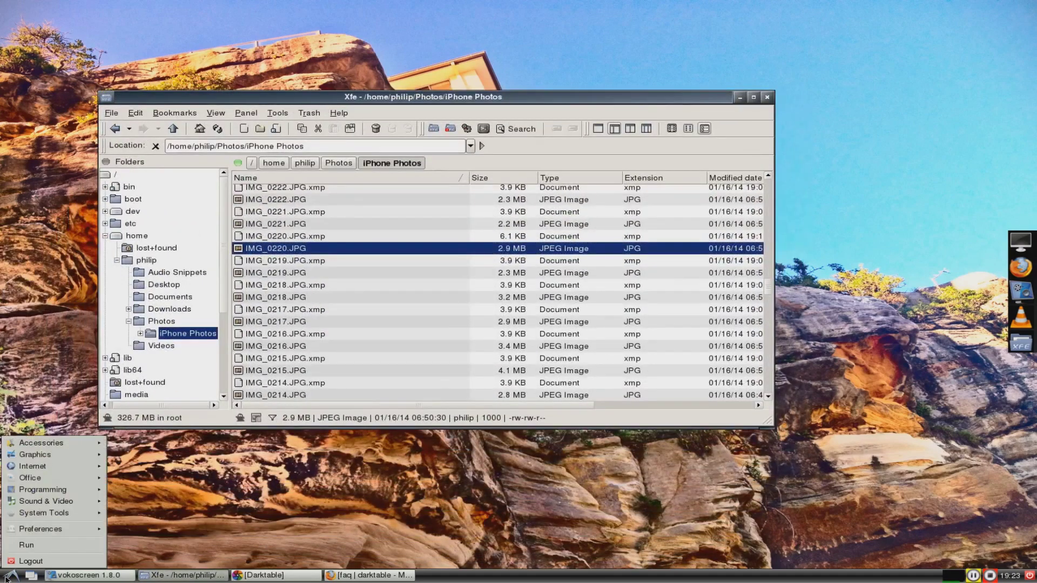
mouse_move(61, 456)
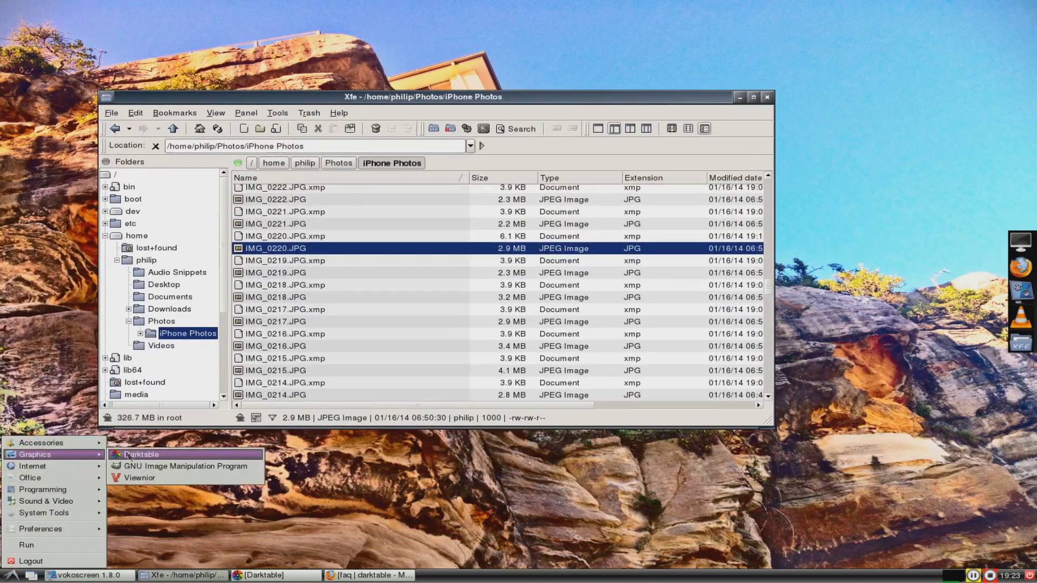
left_click(165, 466)
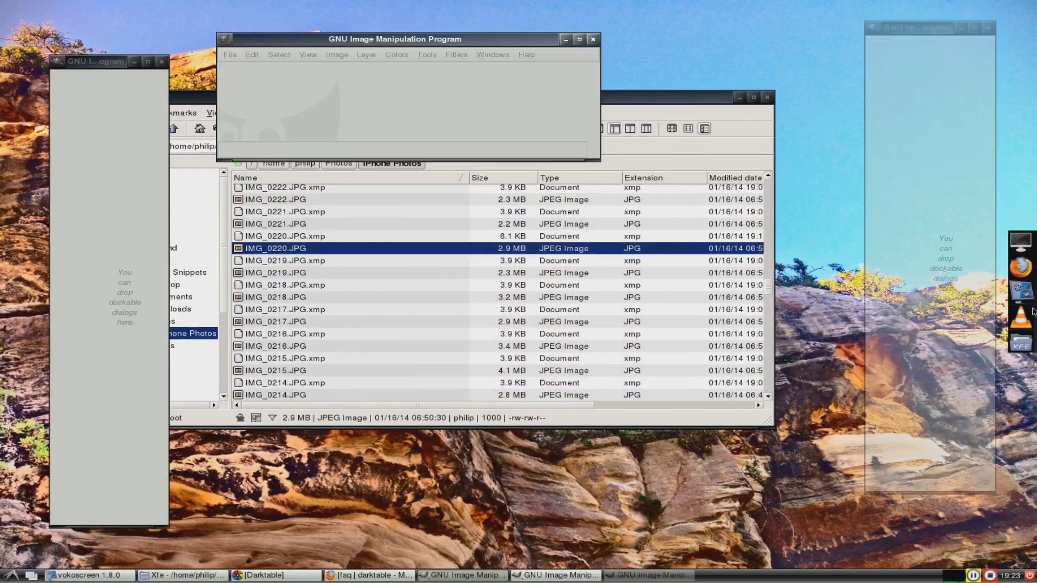
Open the Application Launch Bar's settings from the panel's applet list and add Darktable from the Graphics category
right_click(1032, 312)
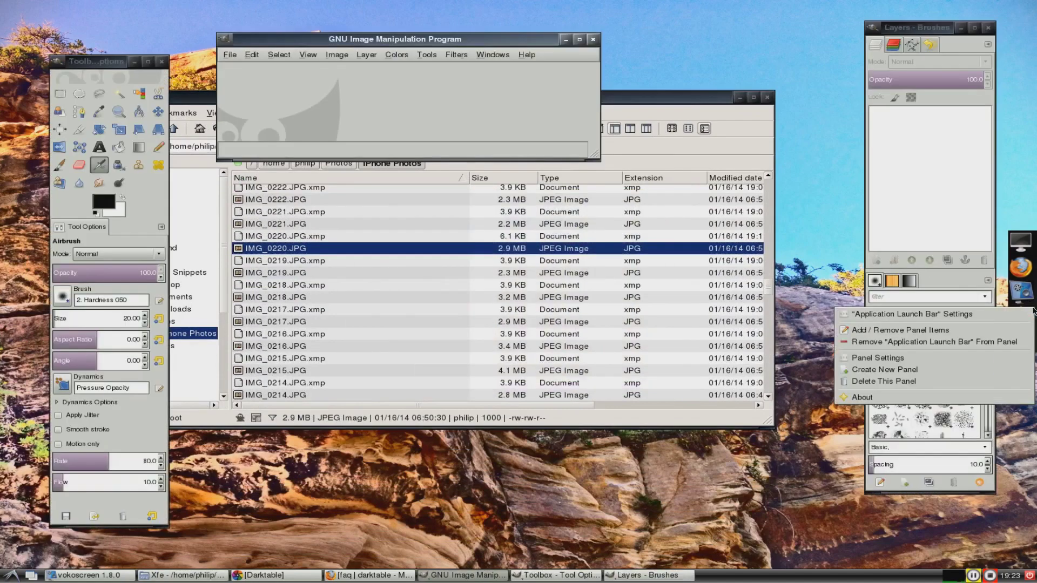
left_click(970, 335)
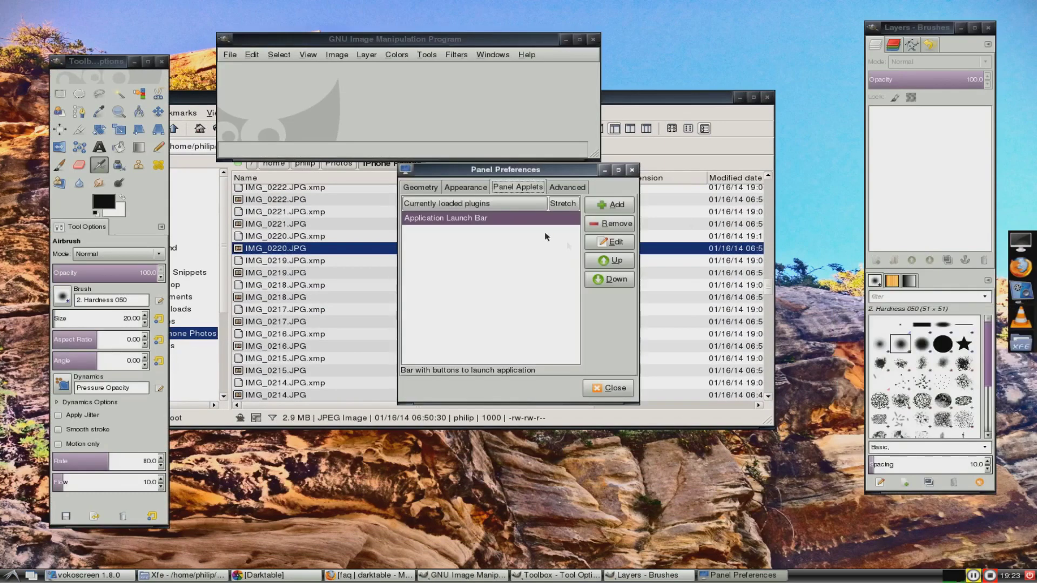
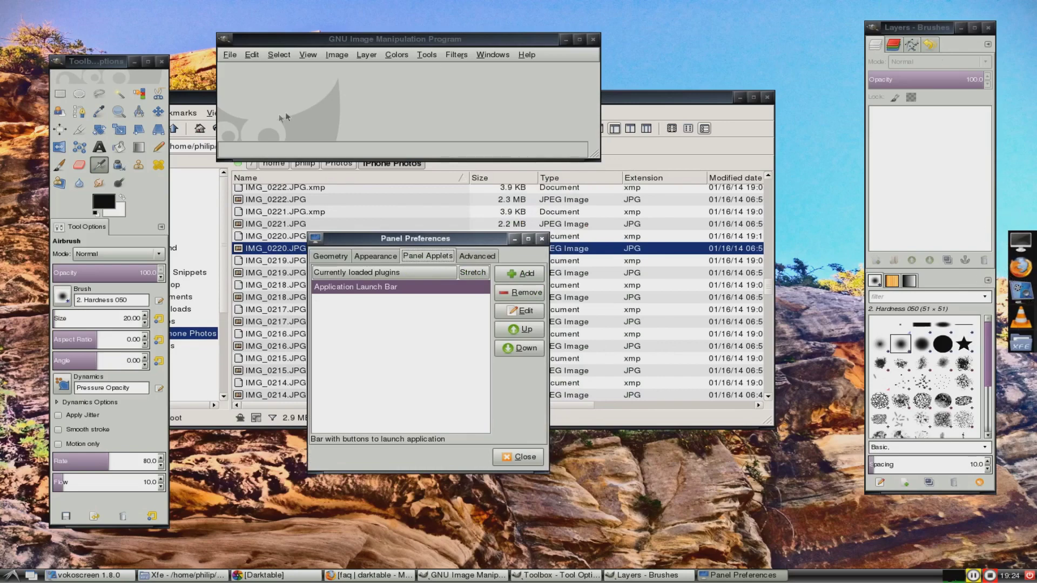
double_click(389, 286)
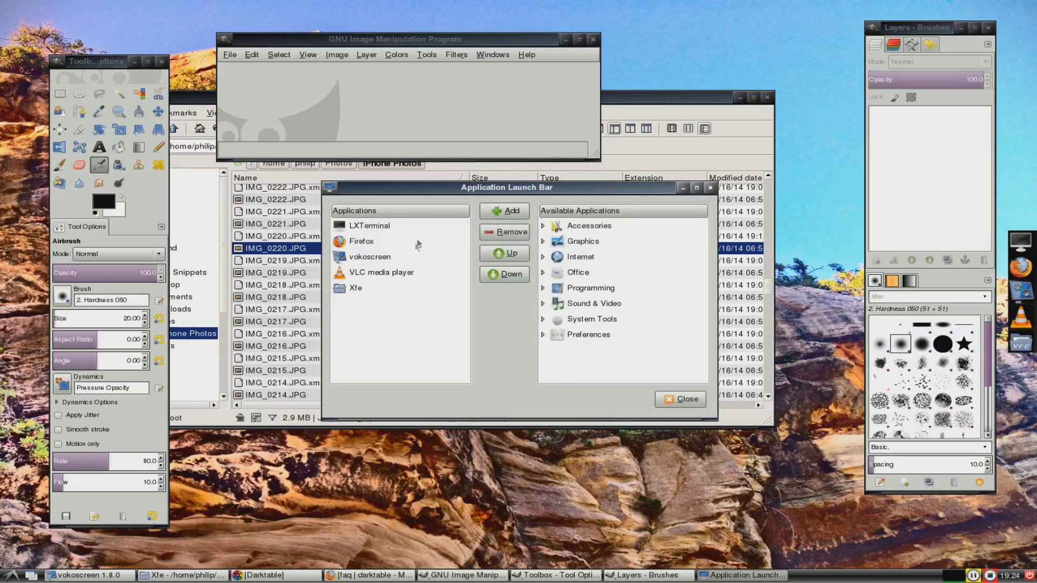
left_click(543, 273)
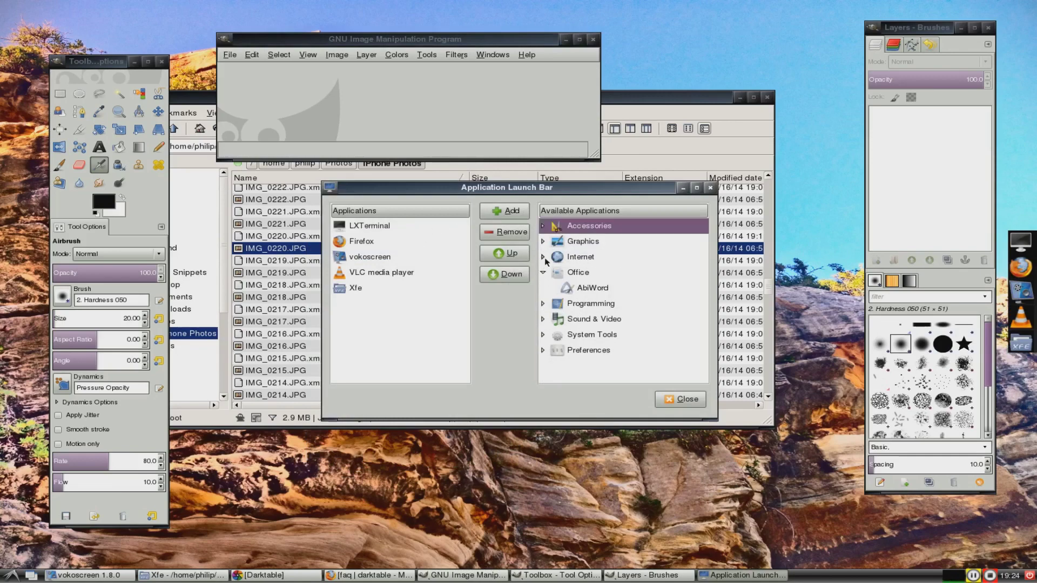
left_click(543, 258)
left_click(553, 248)
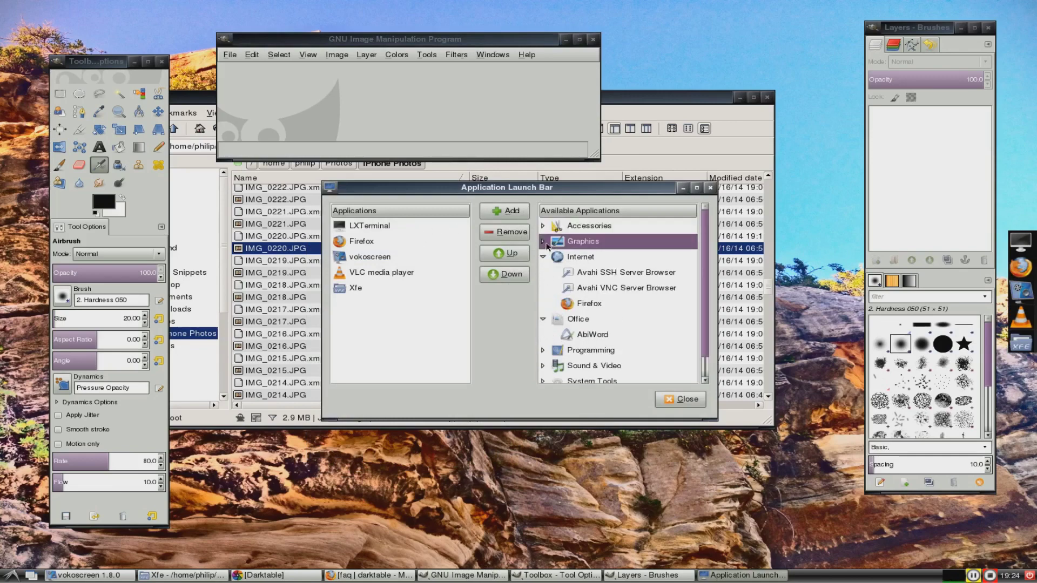
left_click(543, 241)
left_click(587, 259)
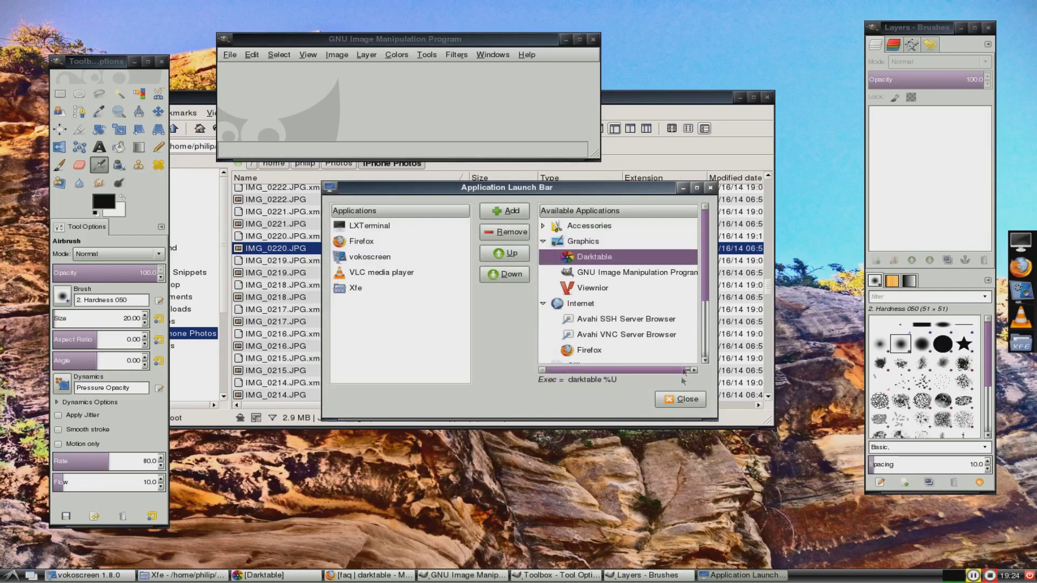
left_click(505, 211)
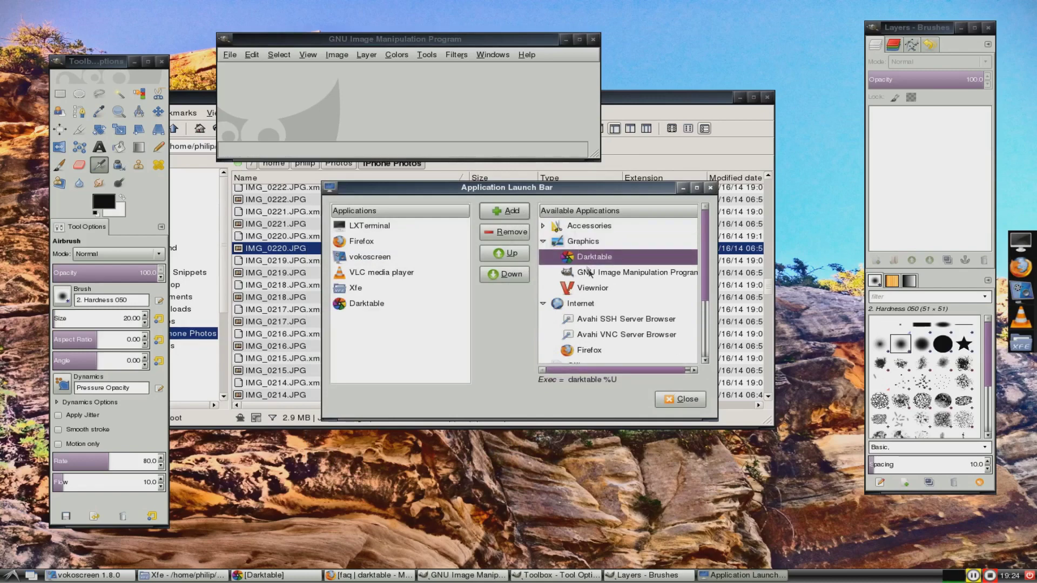
Add AbiWord from the Office category to the Application Launch Bar
scroll(594, 291, "down", 1)
left_click(582, 346)
scroll(583, 340, "down", 2)
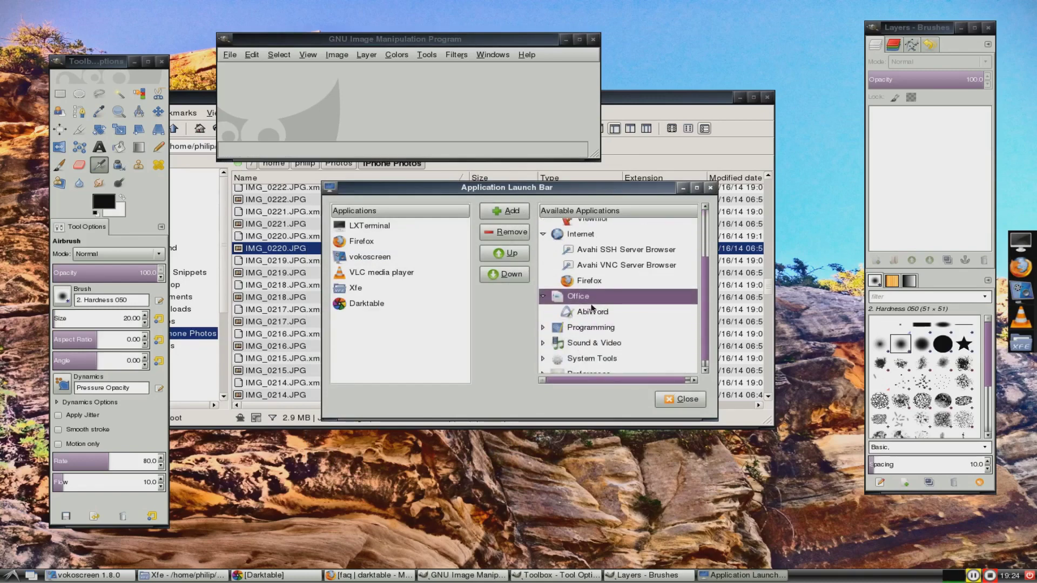
left_click(591, 316)
left_click(510, 210)
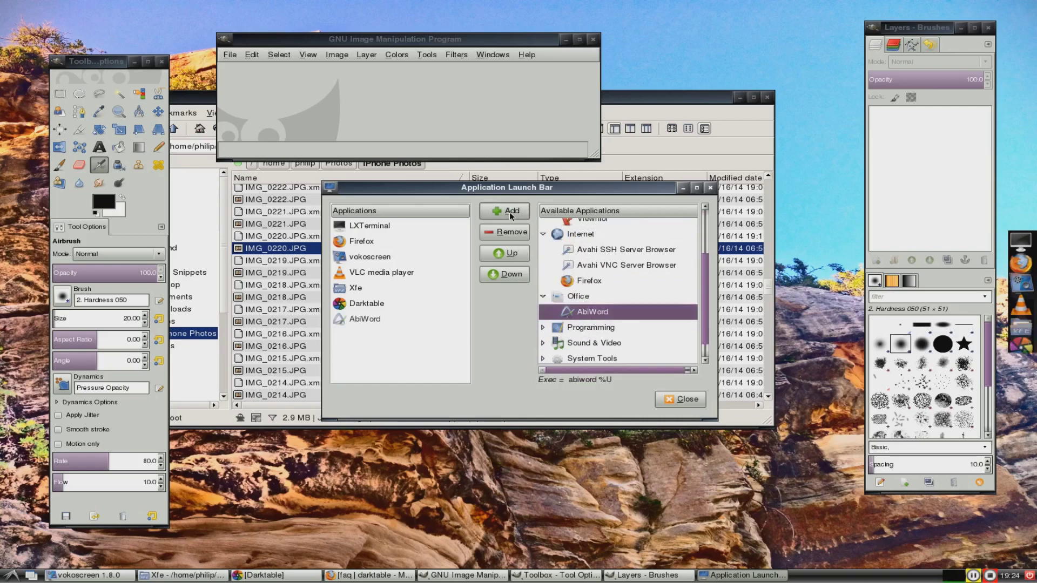
Add VLC media player from the Sound & Video category to the launch bar and remove that duplicate entry
scroll(605, 306, "down", 1)
left_click(543, 324)
scroll(594, 320, "down", 2)
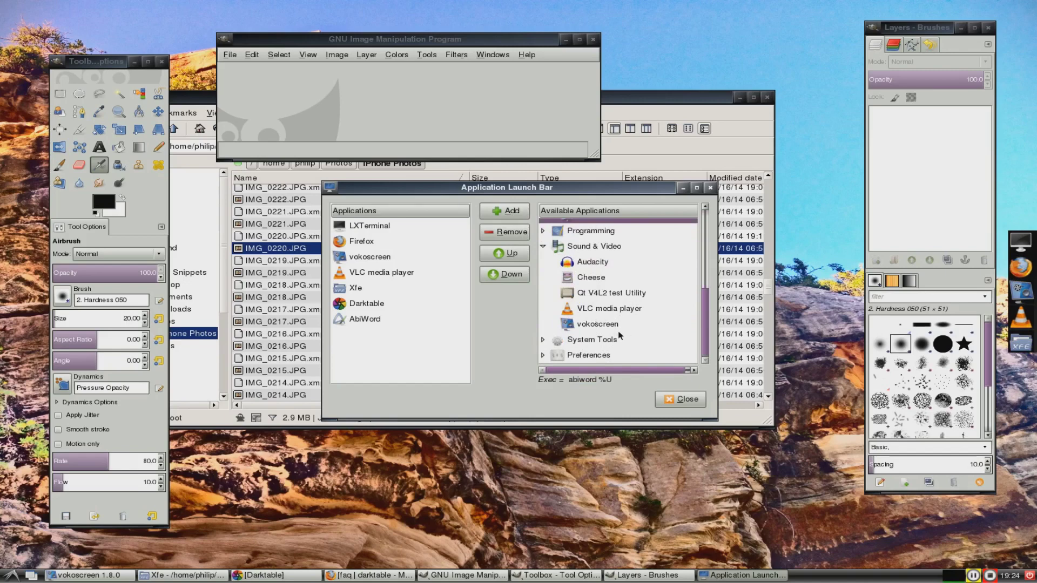
left_click(591, 312)
left_click(502, 211)
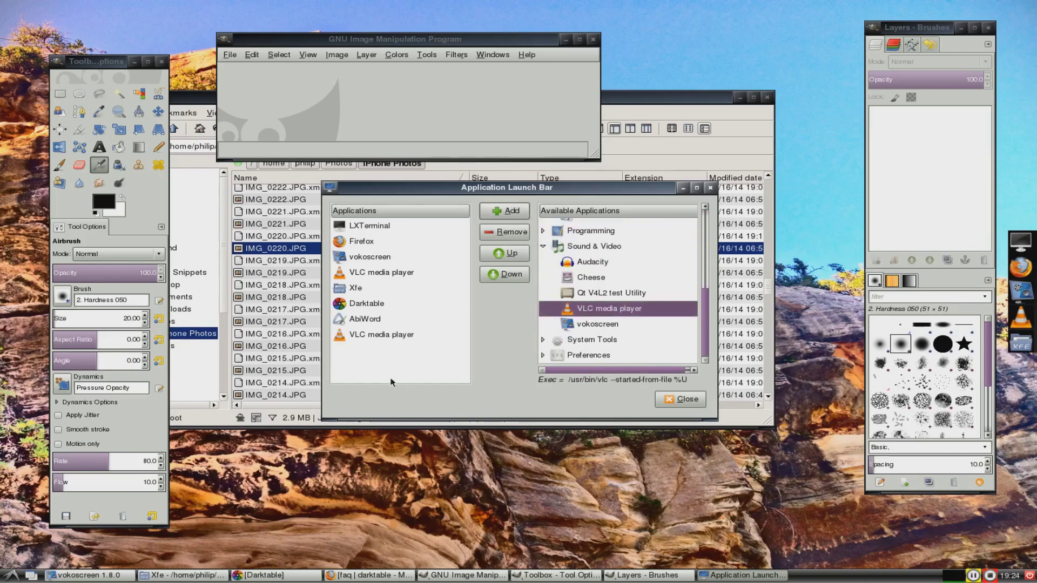
left_click(383, 360)
left_click(392, 333)
left_click(510, 232)
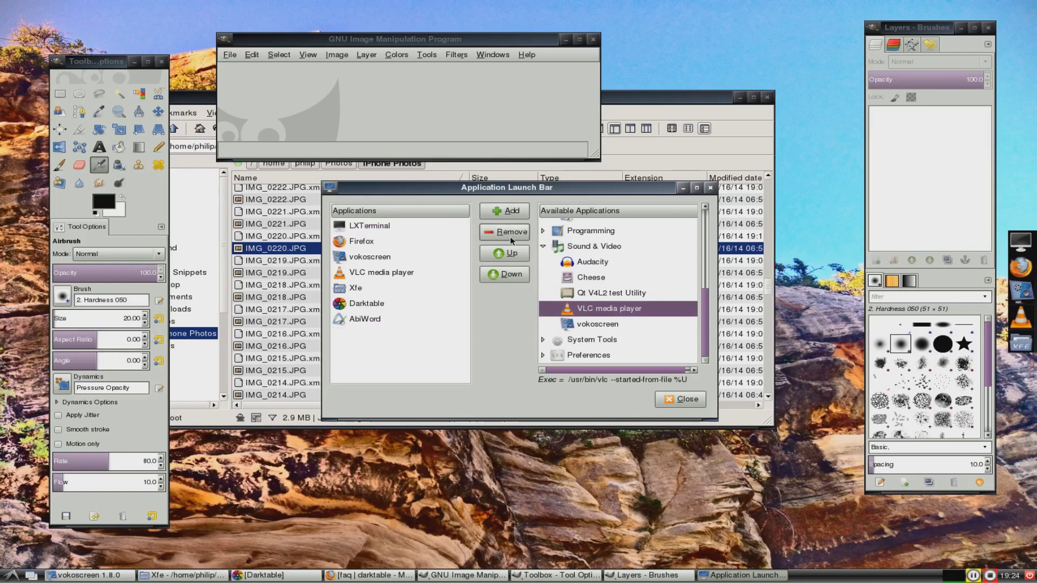
Close the Application Launch Bar settings, and briefly reopen them from the panel to check the application list
scroll(594, 267, "up", 5)
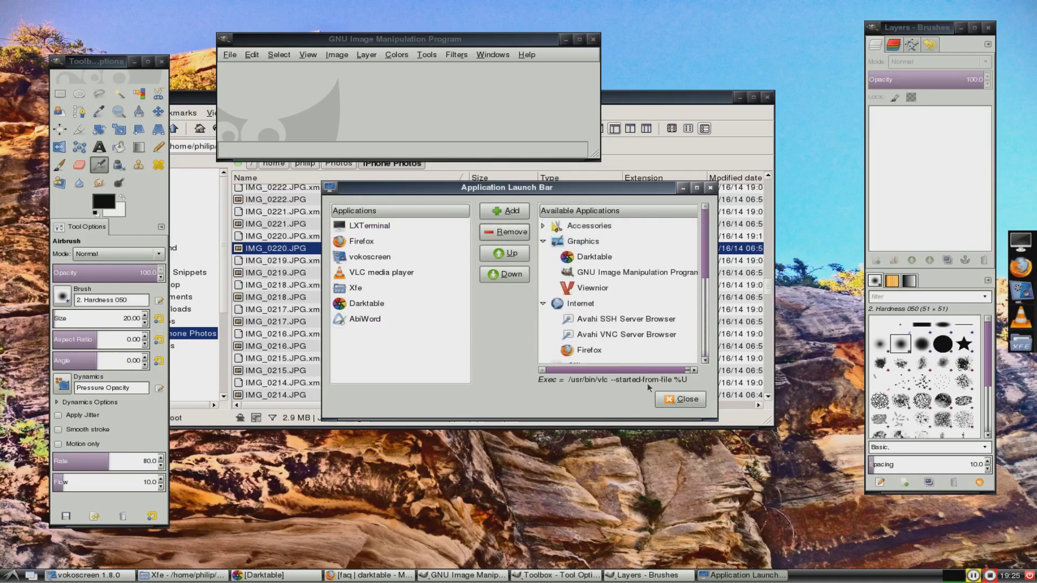
left_click(679, 400)
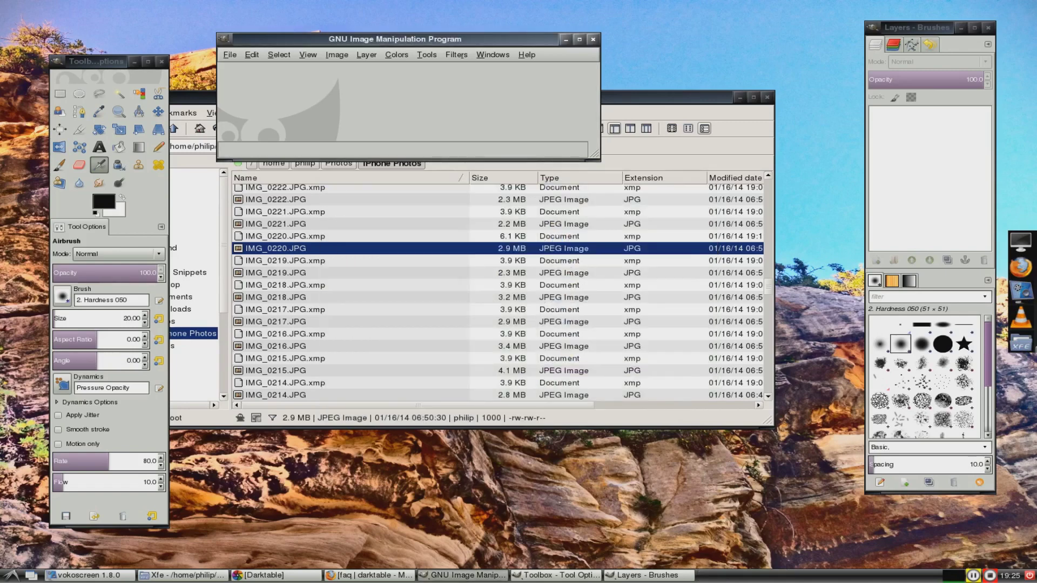
right_click(1033, 346)
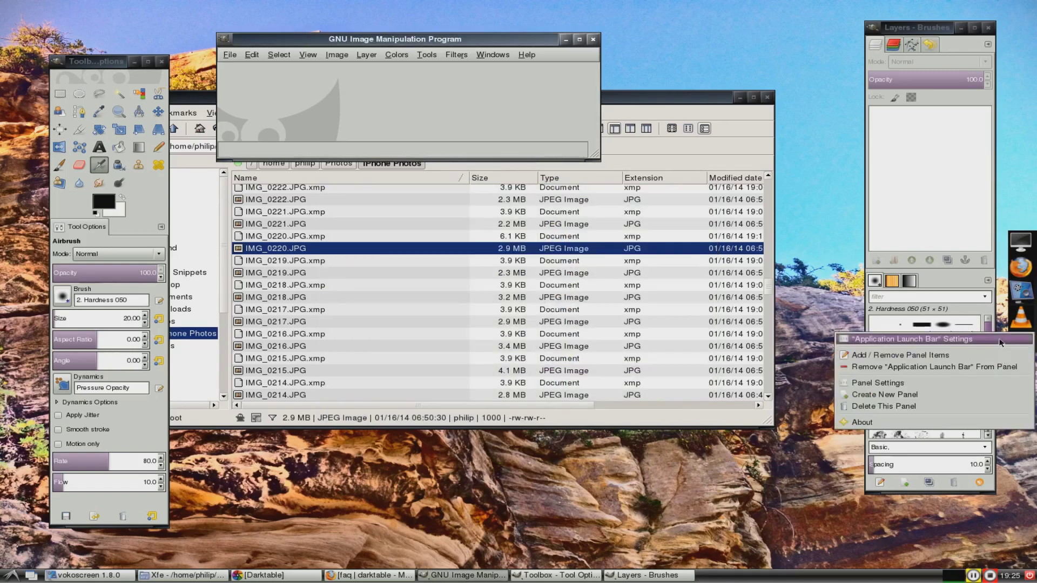
left_click(1000, 340)
left_click(679, 399)
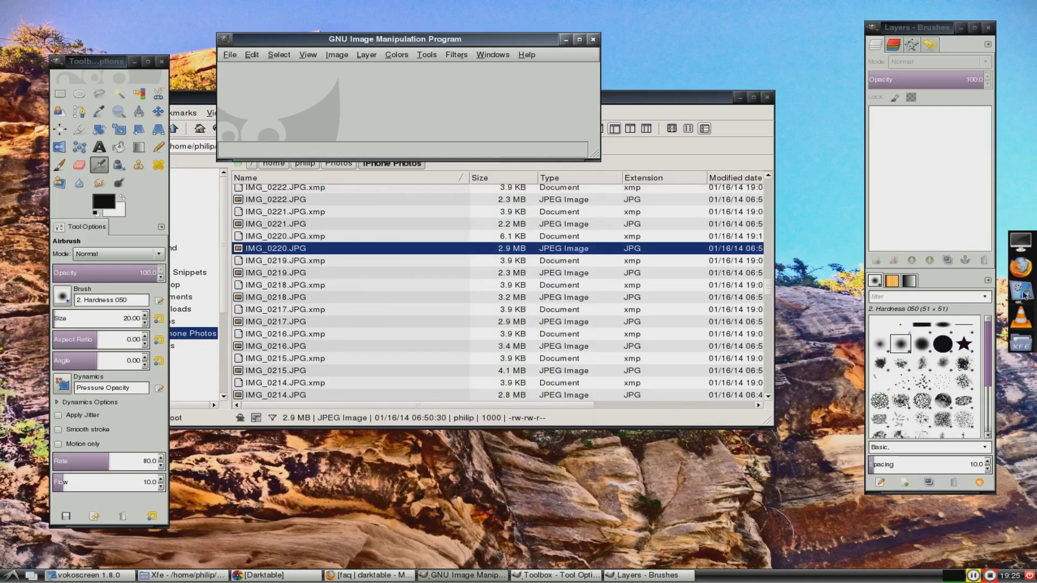
Set the application launch panel's height to 30 percent in its panel settings
right_click(1028, 294)
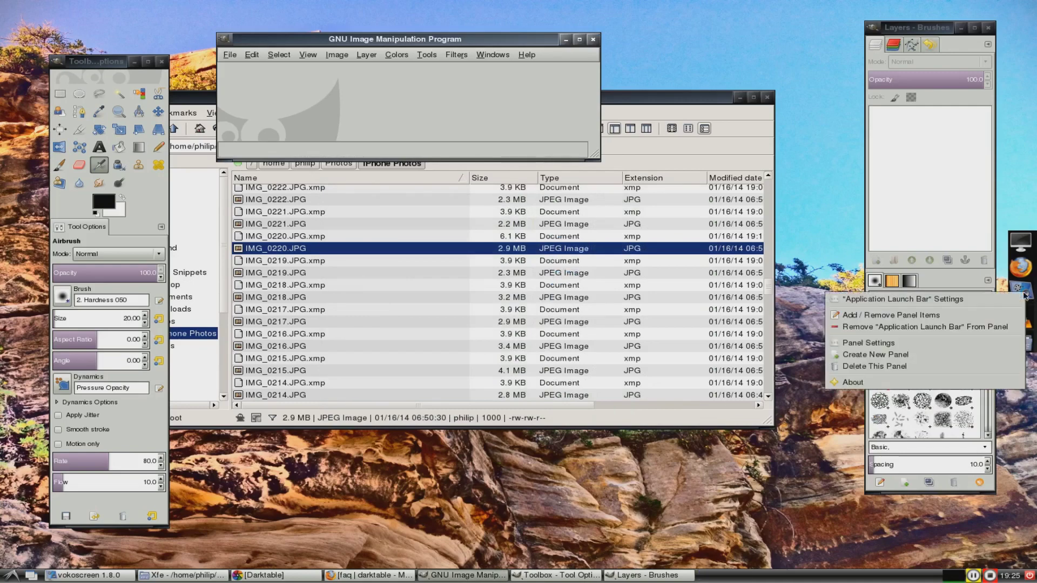
left_click(970, 317)
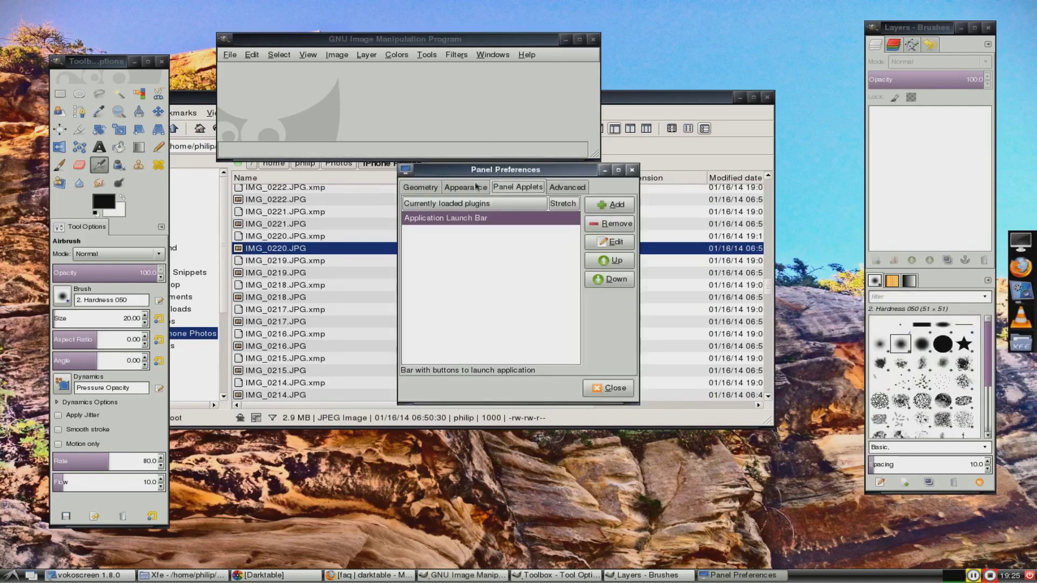
left_click(476, 186)
left_click(565, 187)
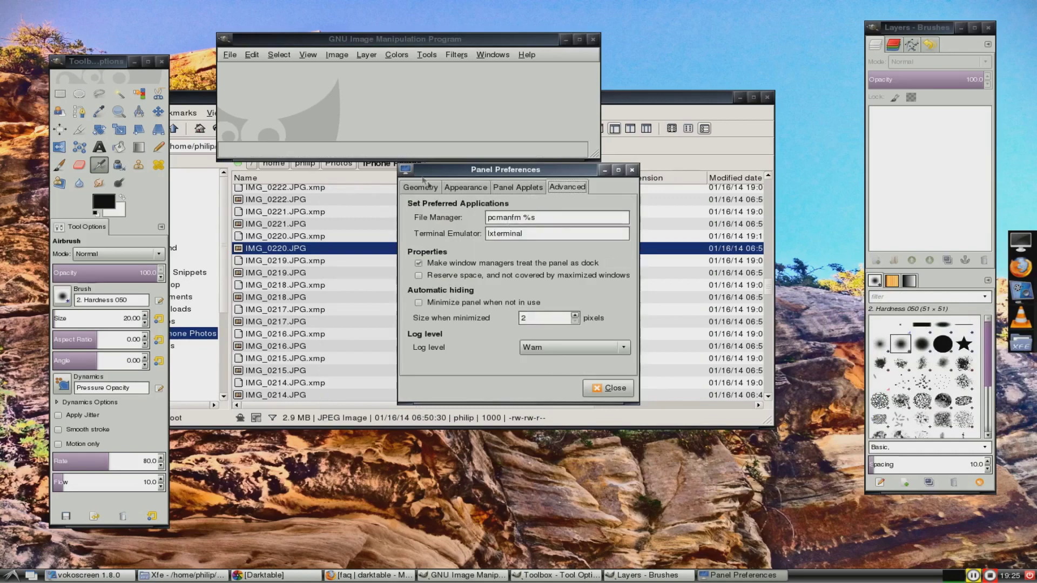
left_click(421, 187)
left_click(476, 306)
left_click(476, 306)
left_click(476, 306)
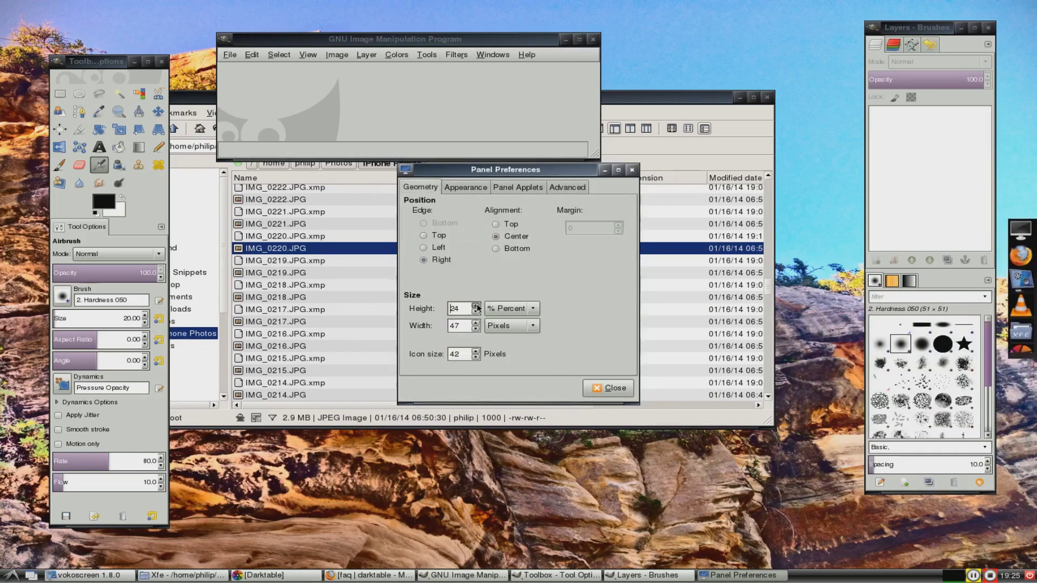
left_click(476, 305)
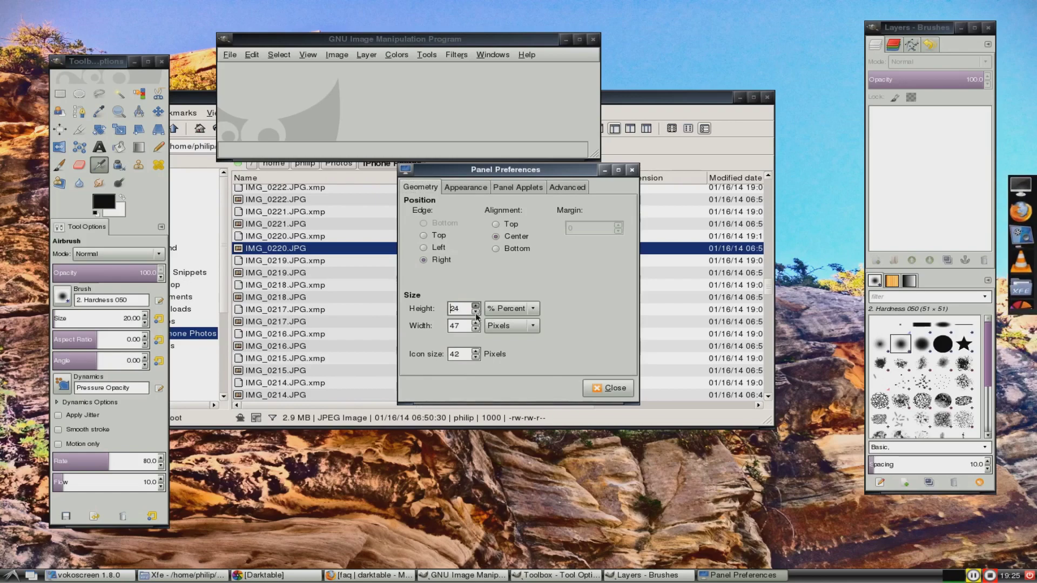
left_click(476, 312)
left_click(476, 312)
left_click(476, 312)
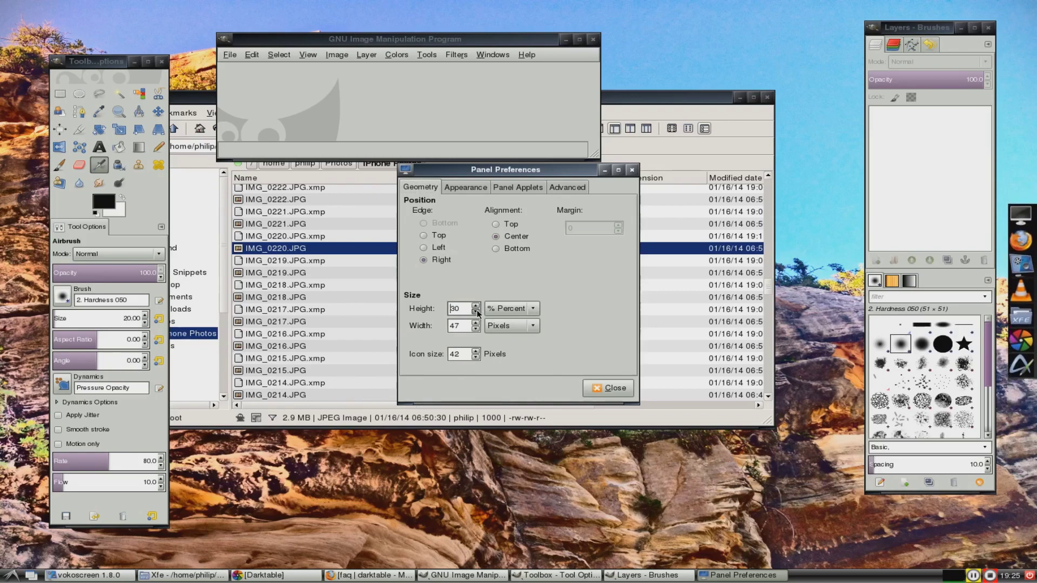
left_click(475, 305)
left_click(476, 306)
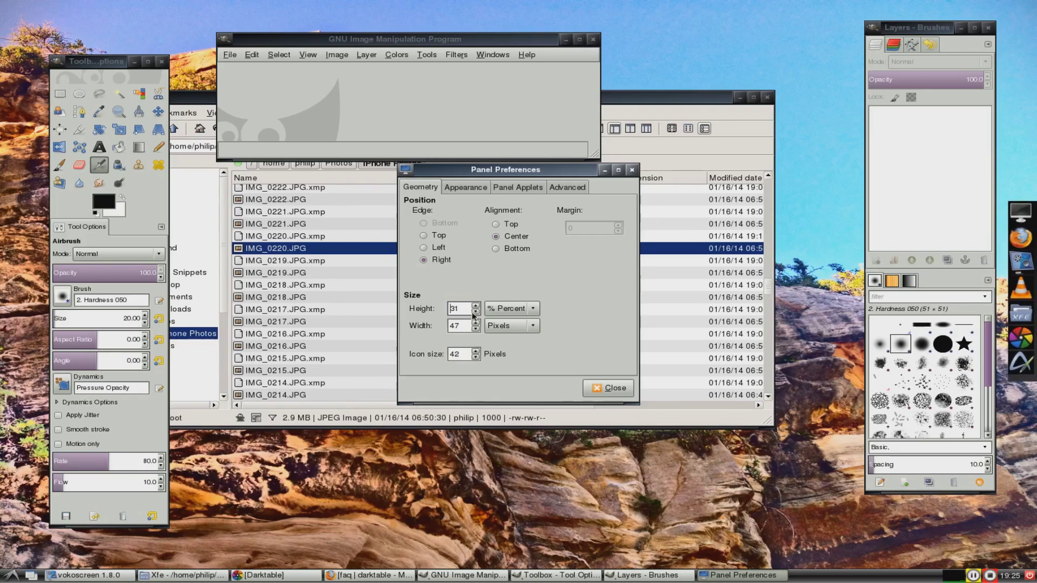
left_click(476, 313)
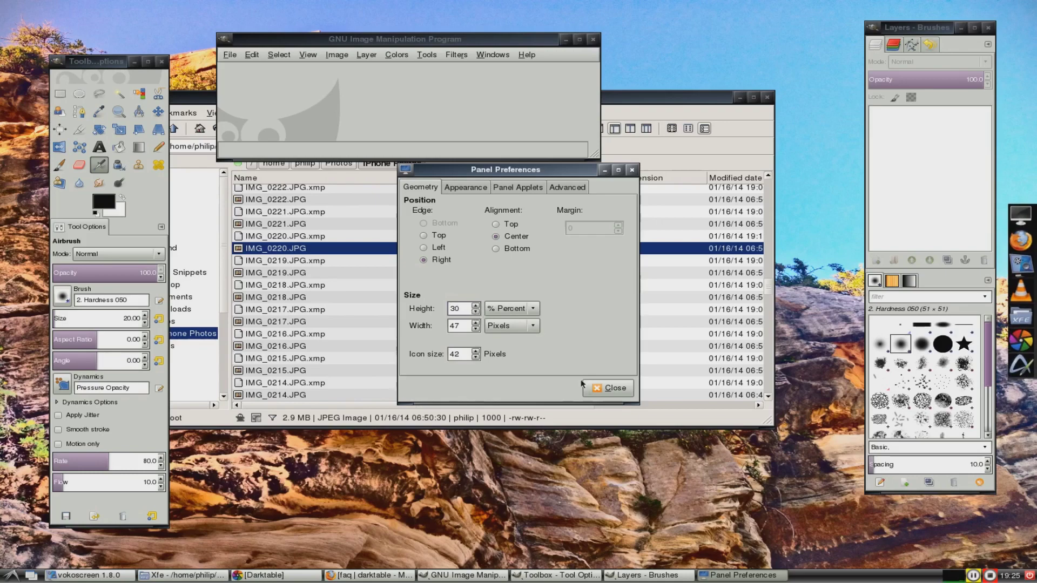
left_click(608, 388)
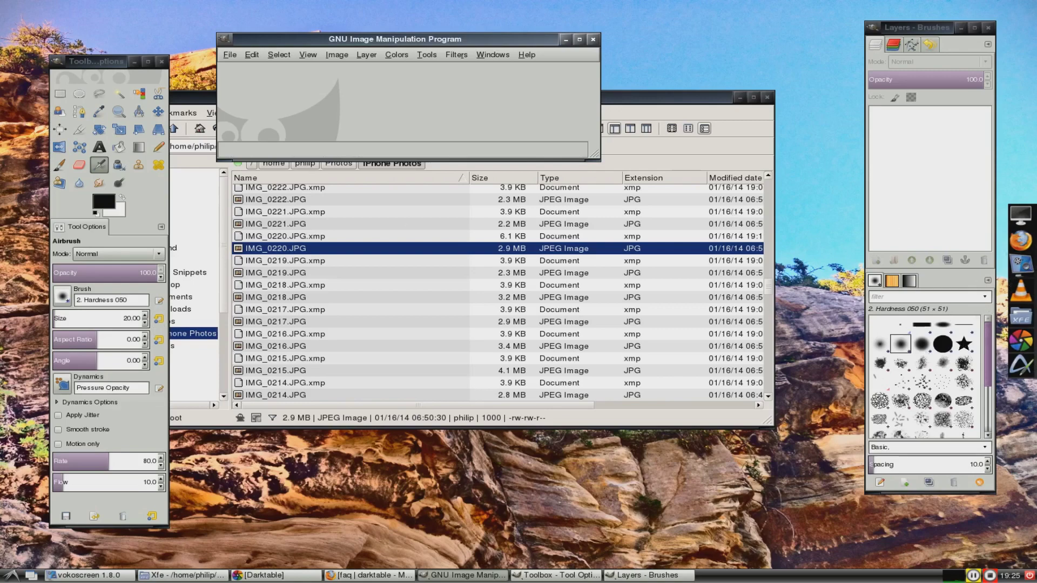
Create a new blank GIMP image 42 px wide and 42 px high
left_click(11, 575)
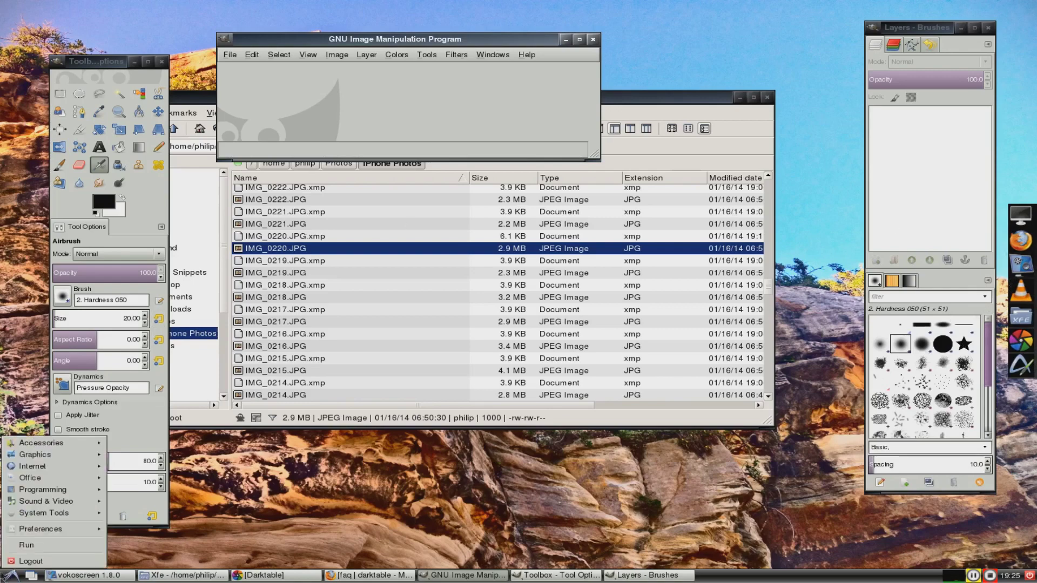
left_click(270, 131)
left_click(230, 54)
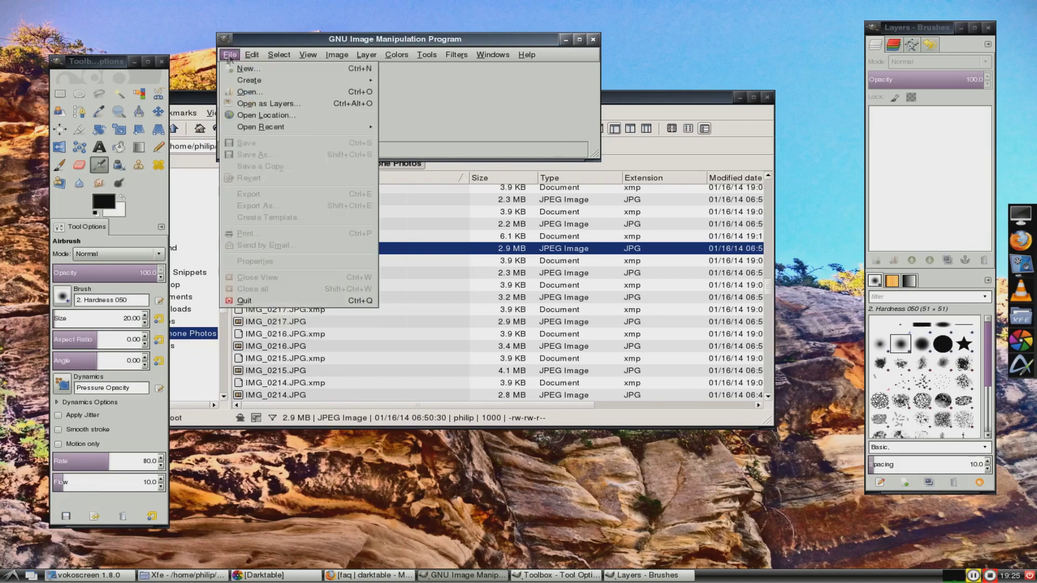
left_click(247, 67)
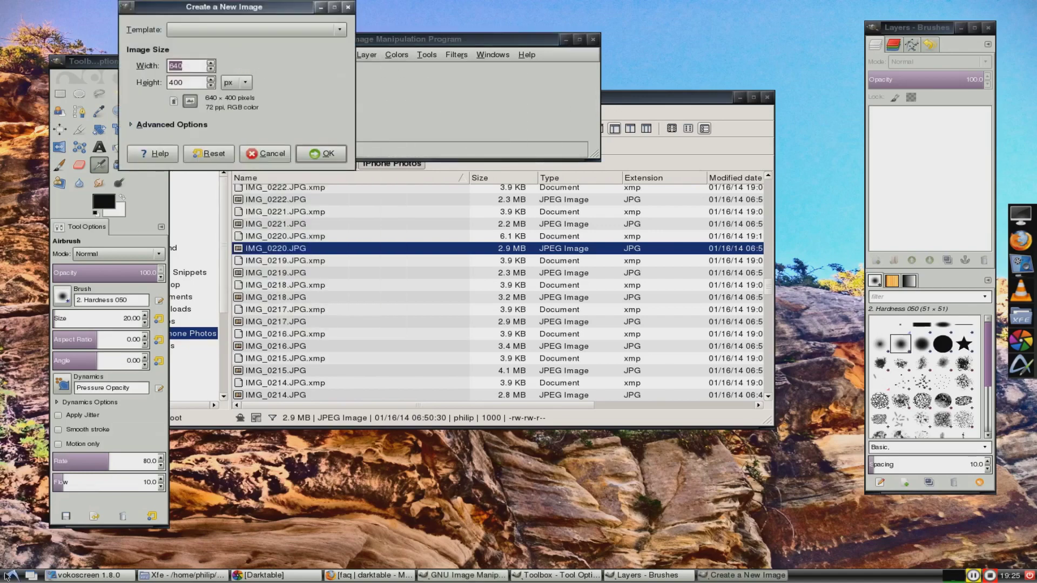
type("32")
key("Tab")
type("43")
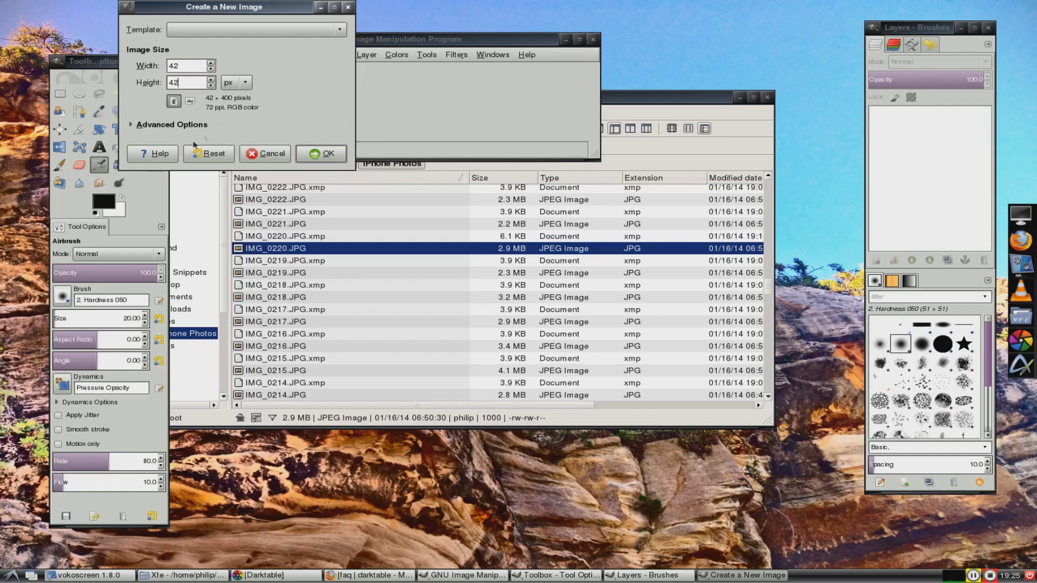
left_click(319, 154)
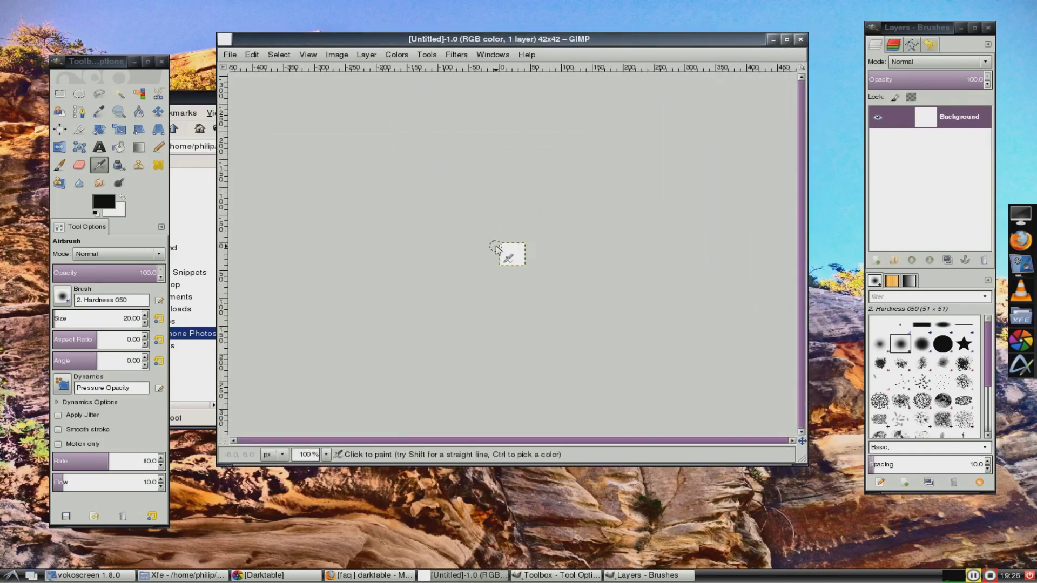
Paint a soft black blob in the middle of the canvas with the Paintbrush, using 2. Hardness 050 at size 20
left_click(326, 454)
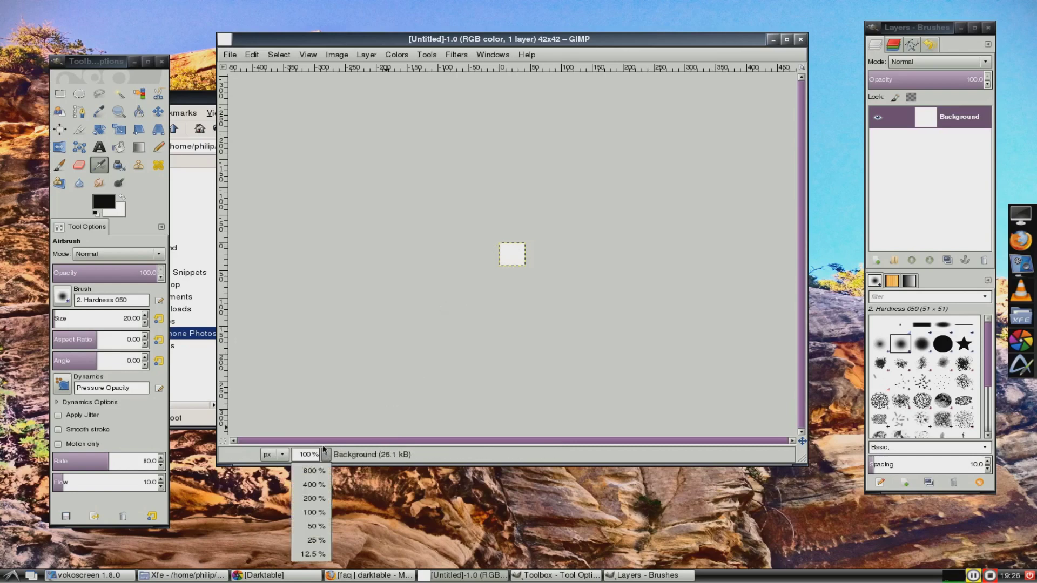
left_click(317, 485)
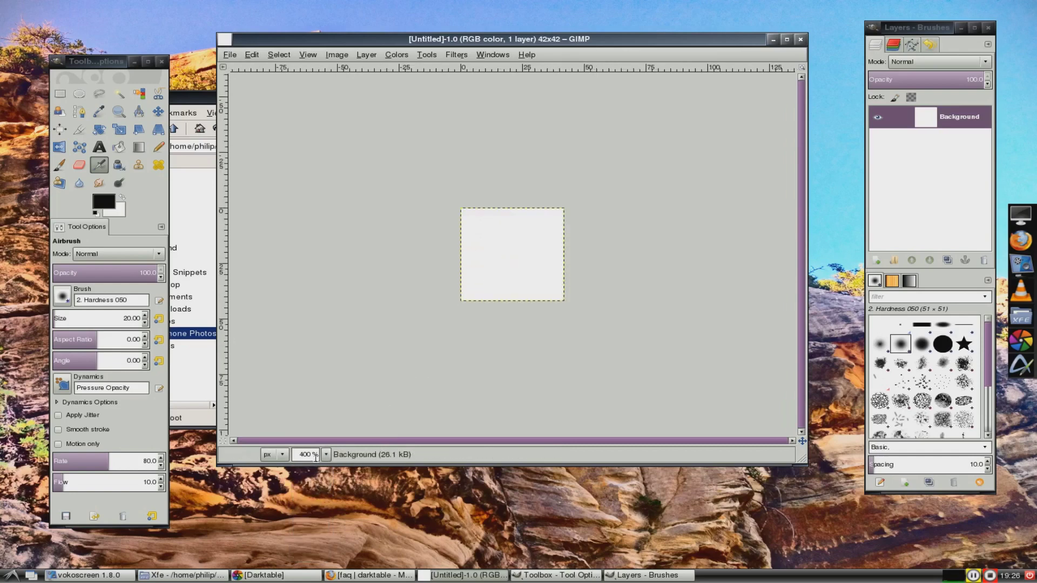
left_click(326, 454)
left_click(312, 458)
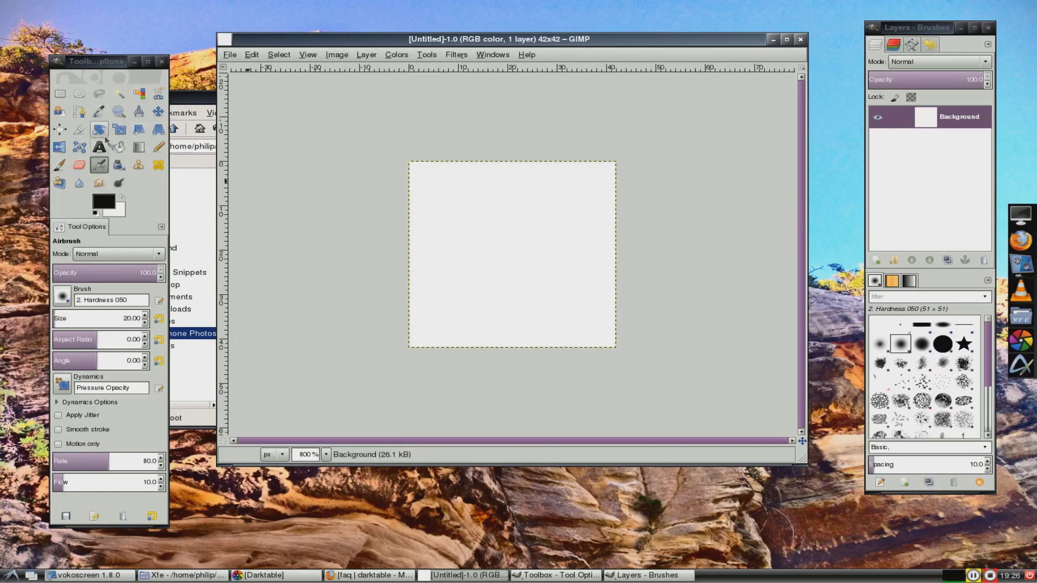
left_click(139, 129)
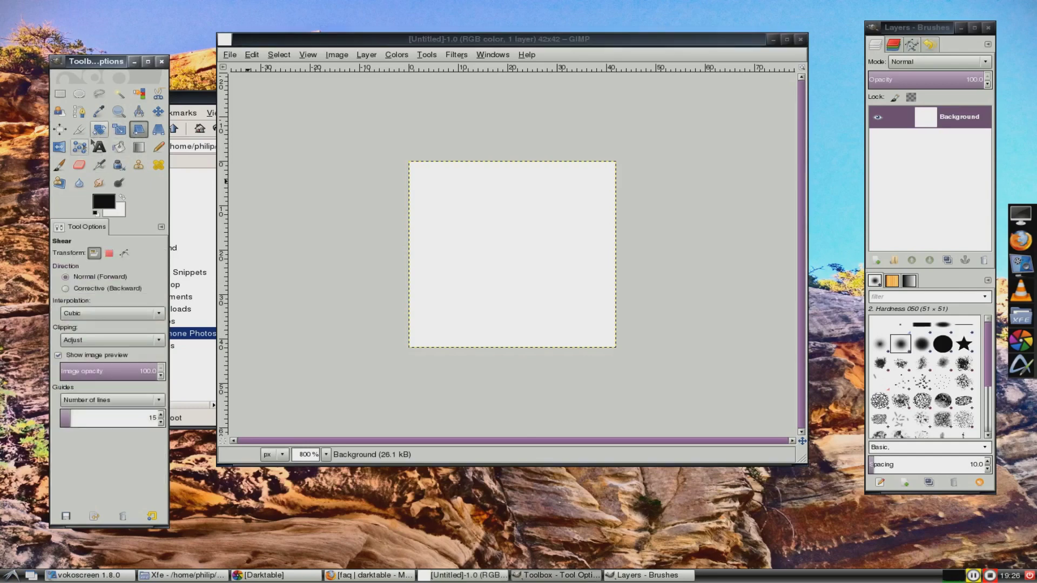
left_click(60, 164)
mouse_move(518, 243)
left_mouse_down()
mouse_move(496, 231)
mouse_move(480, 253)
mouse_move(502, 264)
mouse_move(524, 241)
mouse_move(493, 259)
mouse_move(529, 265)
mouse_move(513, 248)
left_mouse_up()
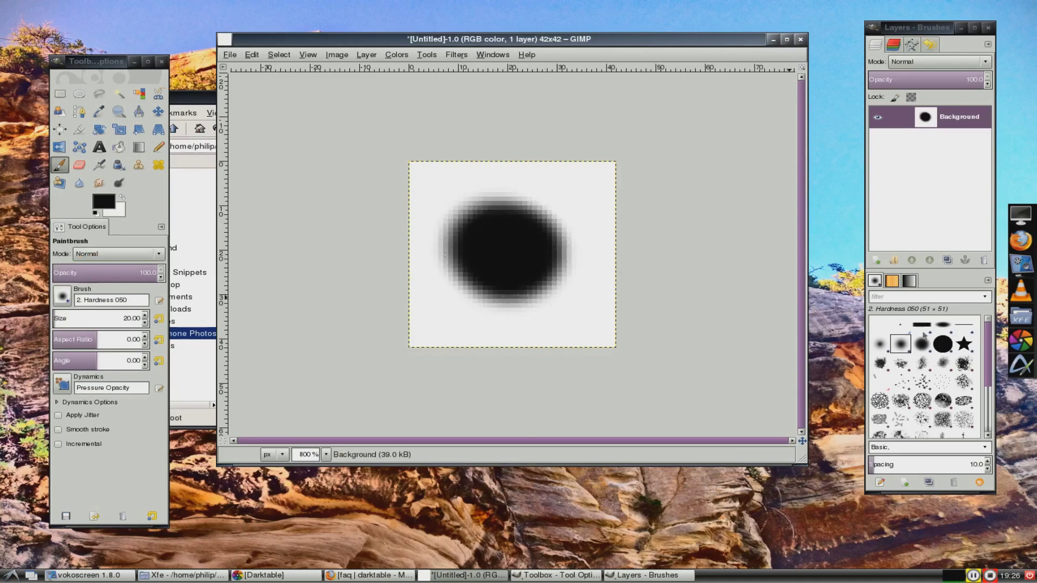
Enlarge the black blob with rough Chalk 03 brush strokes and make Blue Web the active pattern
left_click(942, 401)
mouse_move(574, 342)
left_mouse_down()
mouse_move(553, 284)
mouse_move(540, 289)
mouse_move(523, 246)
mouse_move(535, 221)
mouse_move(560, 206)
mouse_move(472, 220)
mouse_move(464, 206)
mouse_move(472, 296)
mouse_move(564, 273)
left_mouse_up()
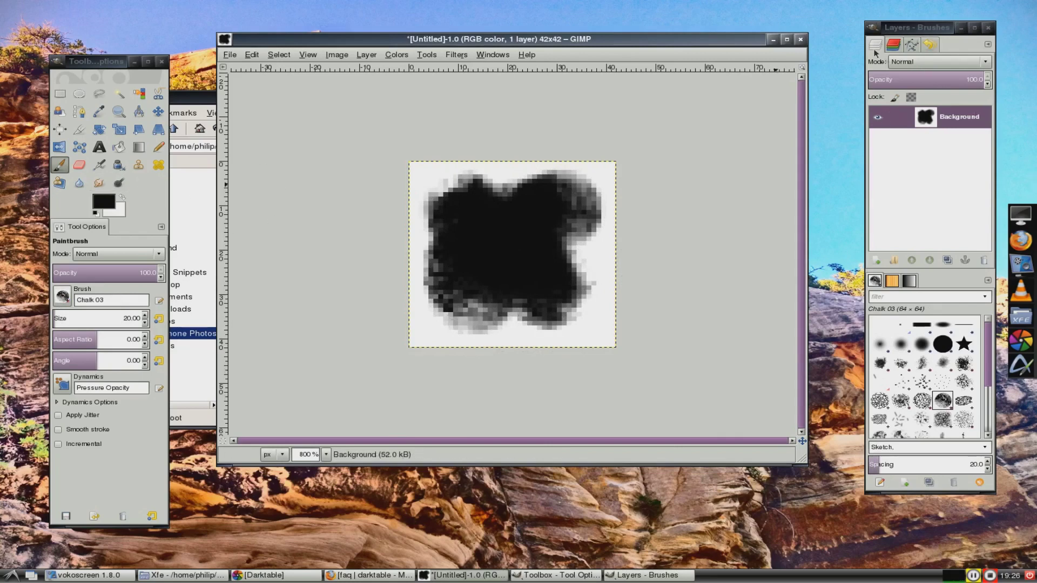
left_click(892, 281)
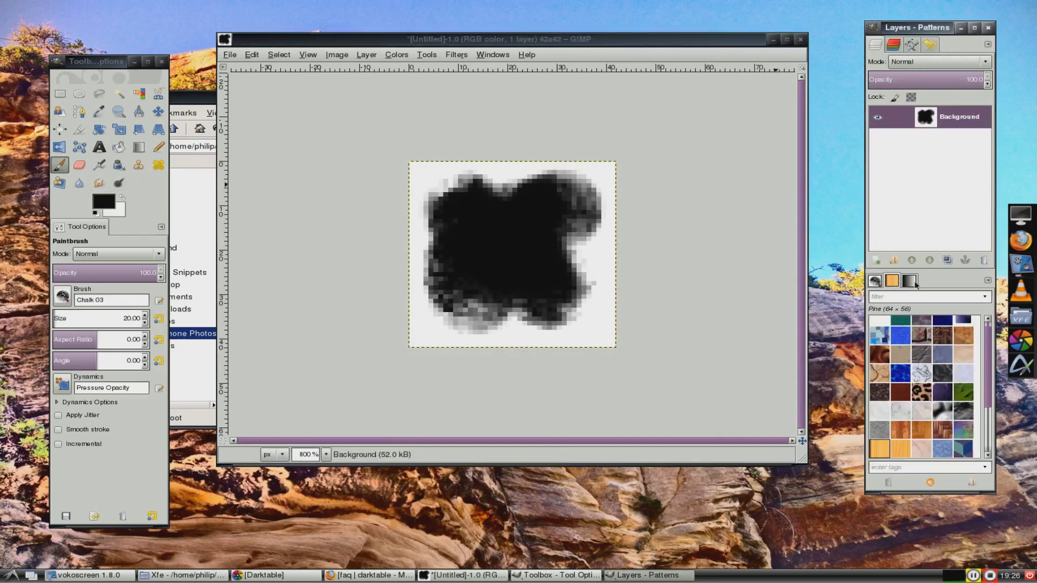
left_click(900, 334)
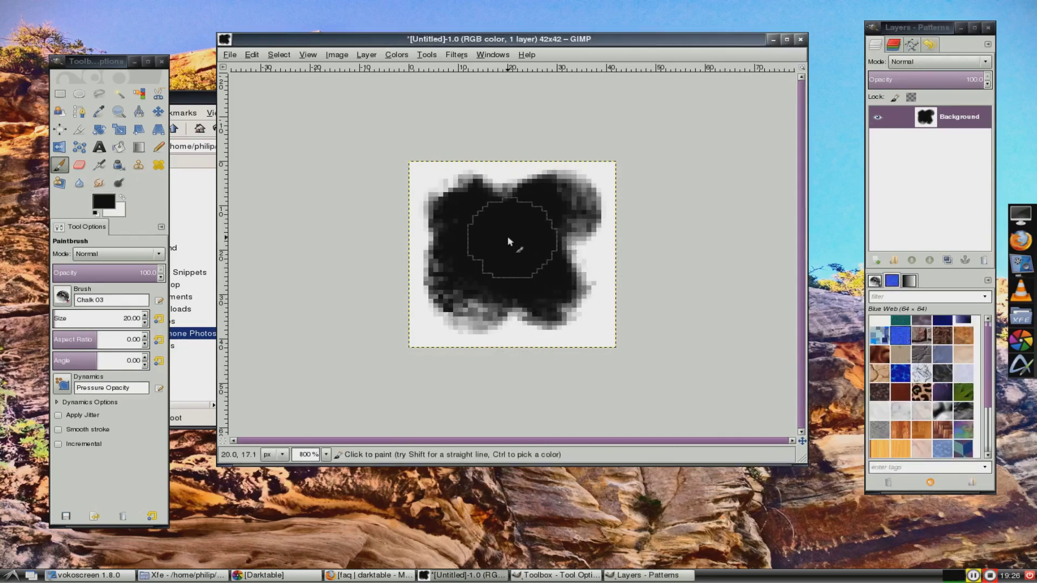
mouse_move(499, 271)
left_mouse_down()
mouse_move(496, 294)
mouse_move(514, 321)
left_mouse_up()
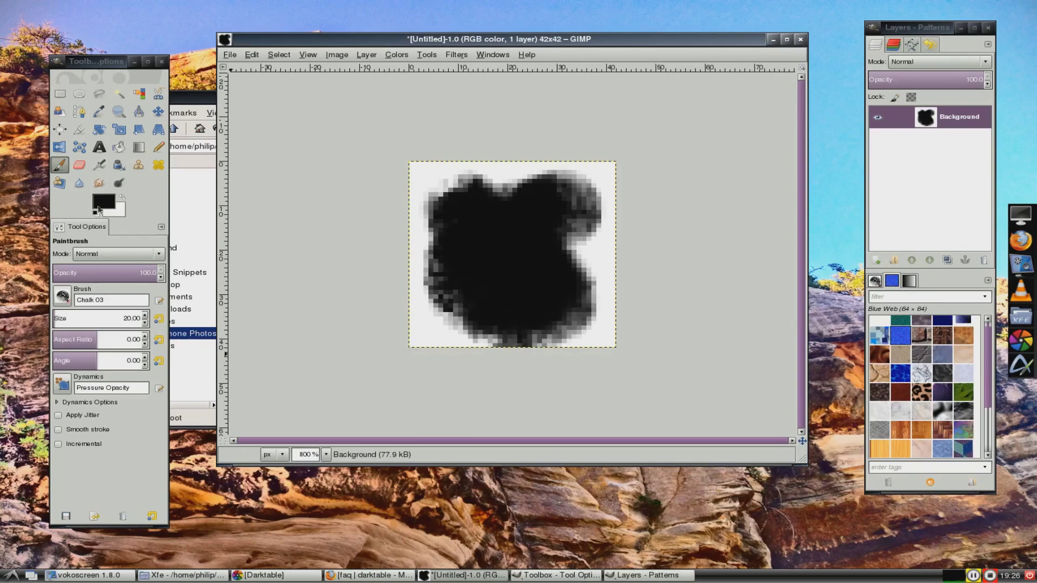
Paint a red area in the centre of the black blob using foreground colour b12525
left_click(108, 203)
left_click(74, 166)
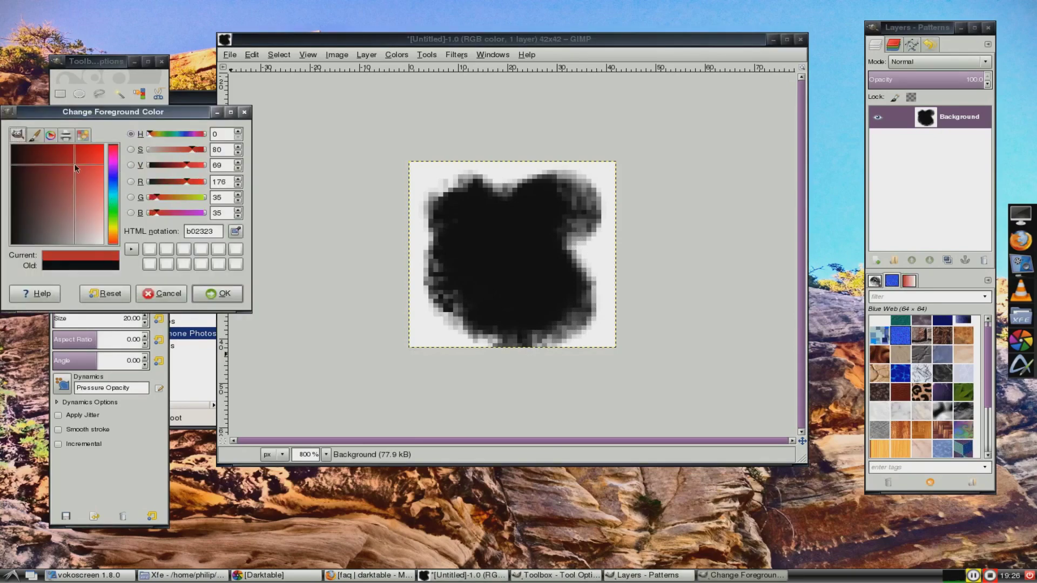
mouse_move(445, 238)
left_mouse_down()
mouse_move(488, 248)
mouse_move(496, 277)
mouse_move(527, 232)
left_mouse_up()
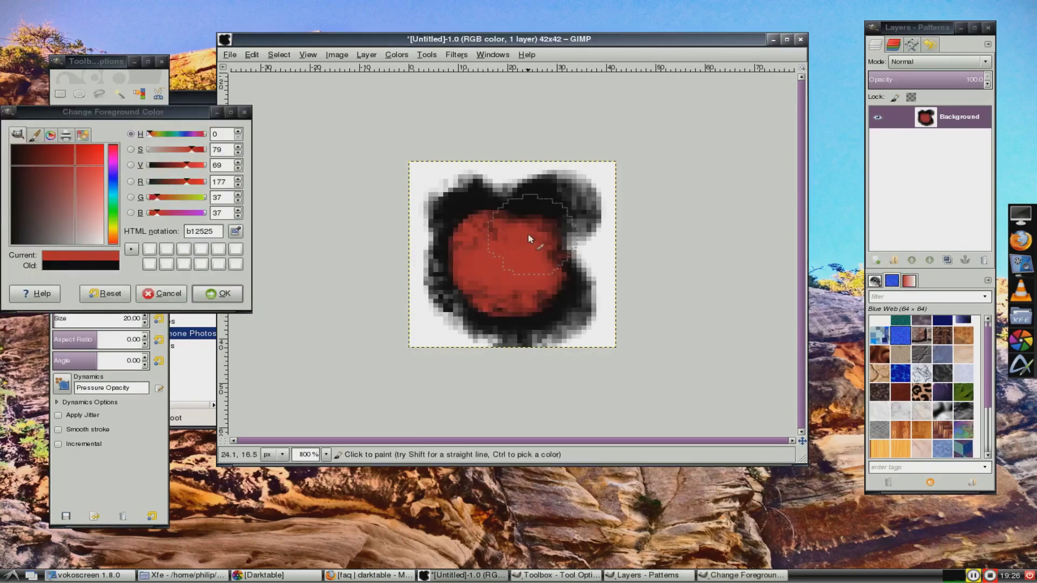
left_click(244, 115)
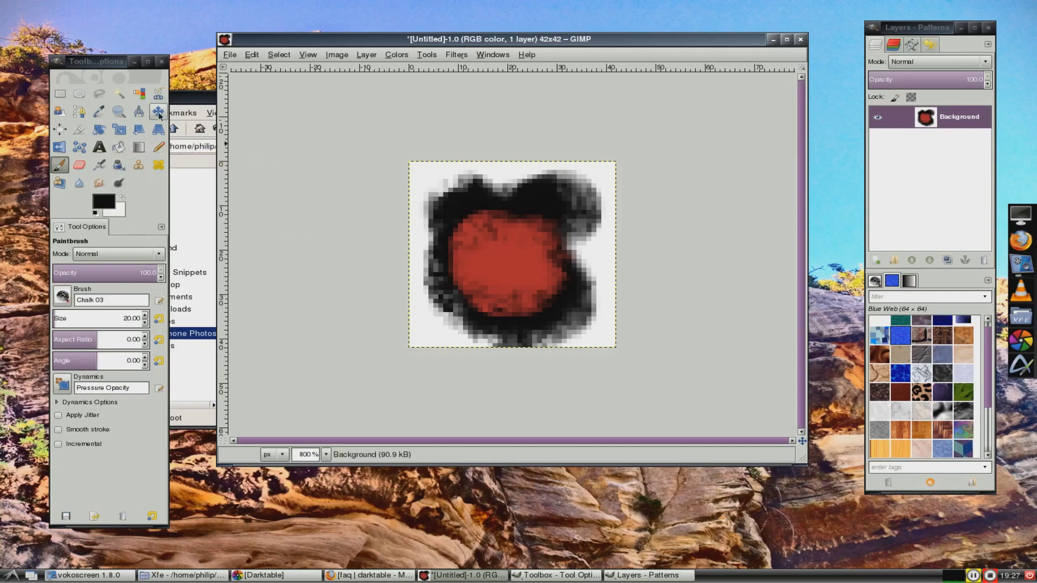
Try black Pencil strokes across the upper part of the blob and undo them
left_click(159, 148)
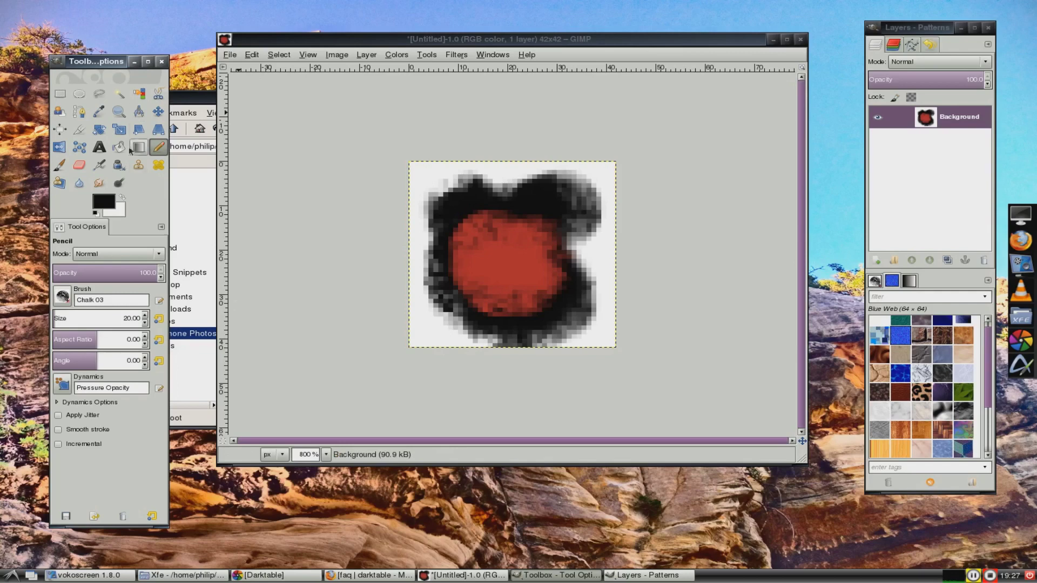
left_click(464, 219)
mouse_move(471, 212)
left_mouse_down()
mouse_move(489, 183)
mouse_move(532, 200)
mouse_move(567, 231)
mouse_move(562, 224)
left_mouse_up()
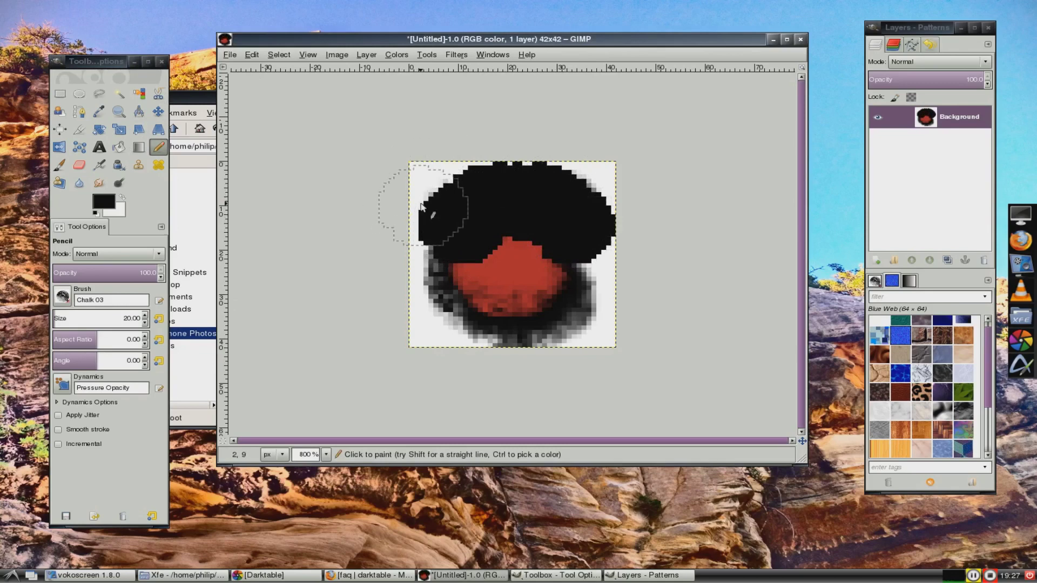
key("ctrl+z")
key("ctrl+z")
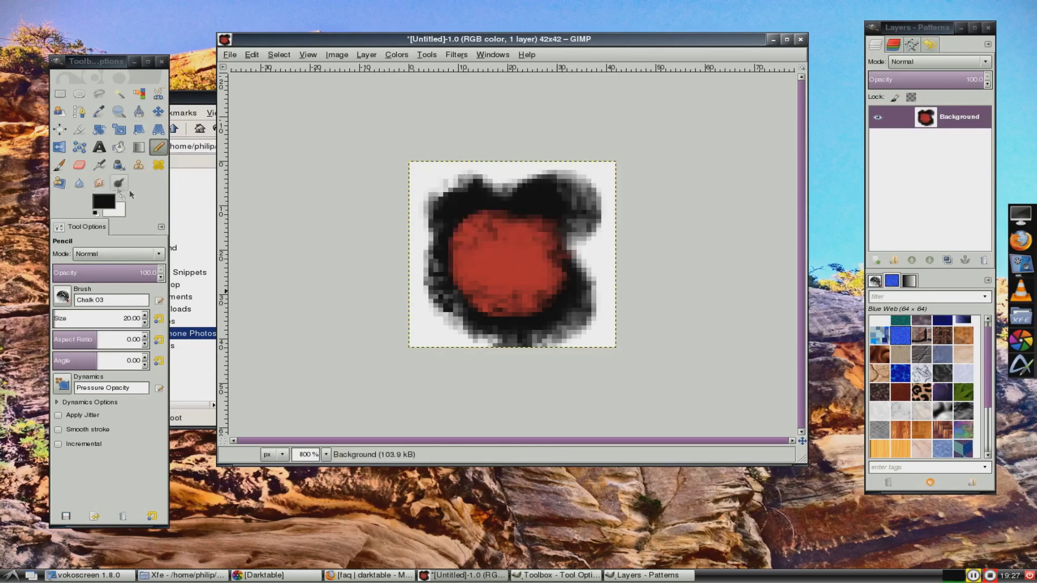
Select the entire 42 × 42 px canvas with a rectangular selection
left_click(60, 93)
mouse_move(404, 144)
left_mouse_down()
mouse_move(630, 285)
mouse_move(676, 387)
left_mouse_up()
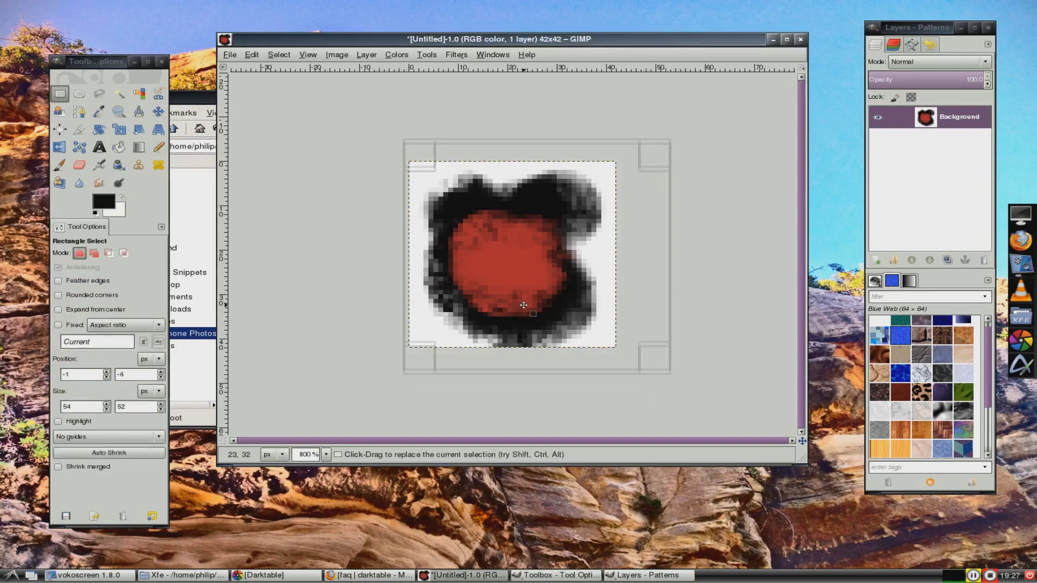
left_click_drag(519, 285, 494, 293)
left_click_drag(621, 152, 588, 179)
left_click_drag(397, 346, 422, 333)
right_click(449, 330)
mouse_move(482, 345)
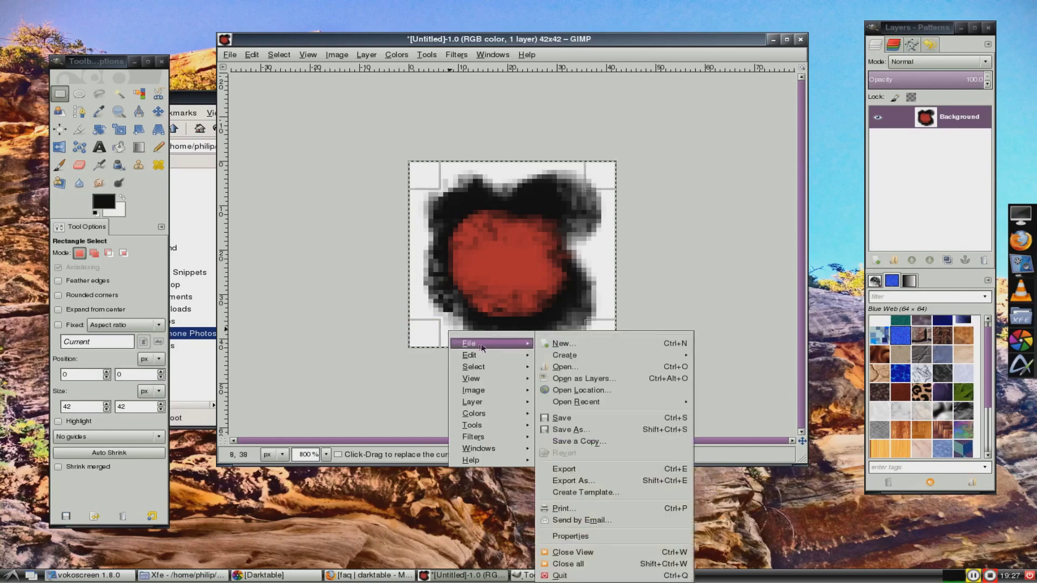
left_click(542, 281)
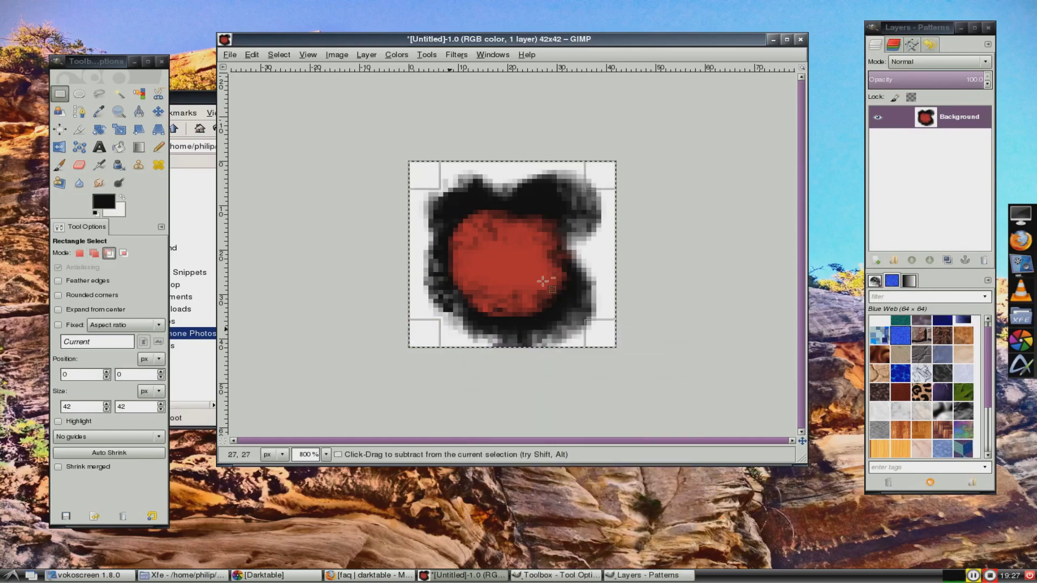
Cut the selected pixels, paste them back and anchor the floating selection to the background layer
key("ctrl+x")
key("ctrl+v")
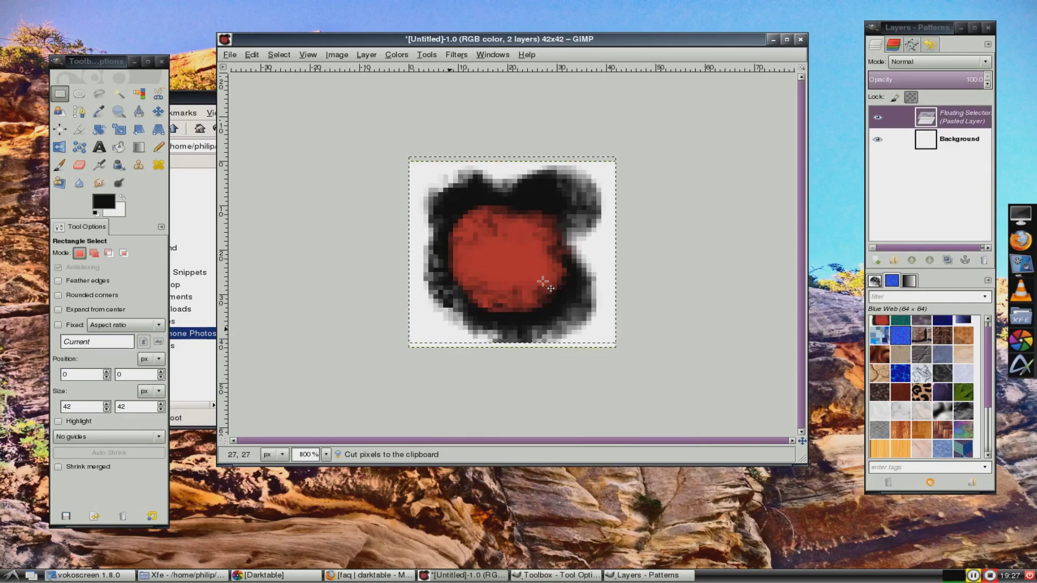
left_click(653, 153)
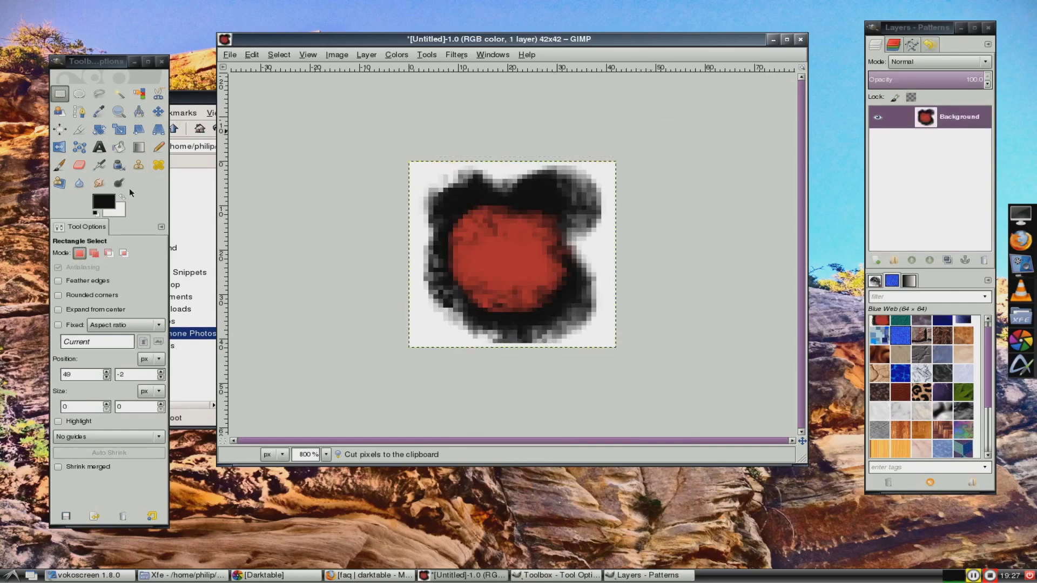
Paint black over the lower part of the red area with the Paintbrush and the Chalk 03 brush
left_click(59, 165)
mouse_move(440, 271)
left_mouse_down()
mouse_move(459, 286)
mouse_move(486, 285)
mouse_move(524, 303)
left_mouse_up()
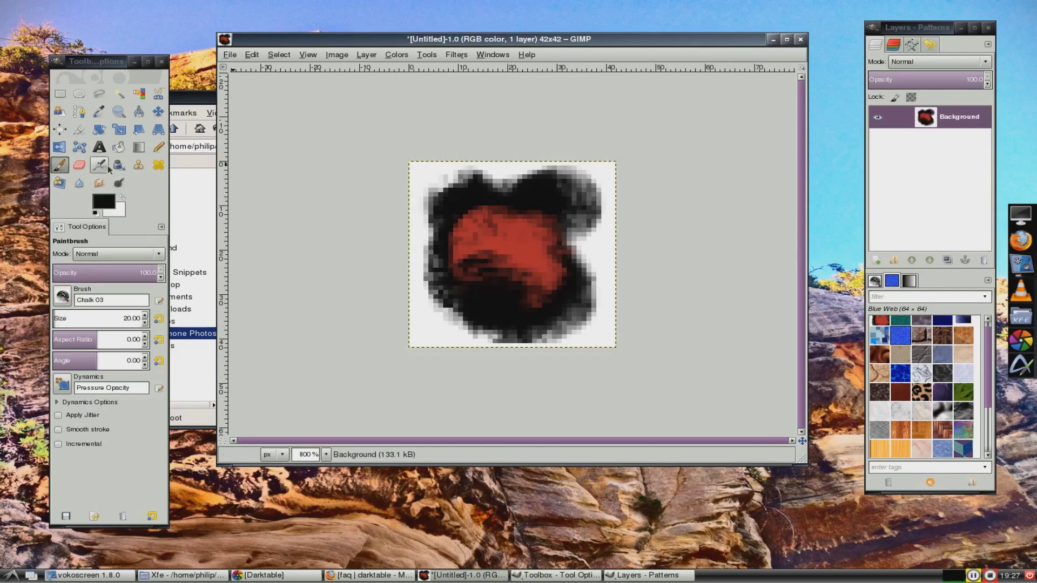
Switch to the Pencil, set the brush size to 1 and dab black on the blob's left edge
left_click(158, 148)
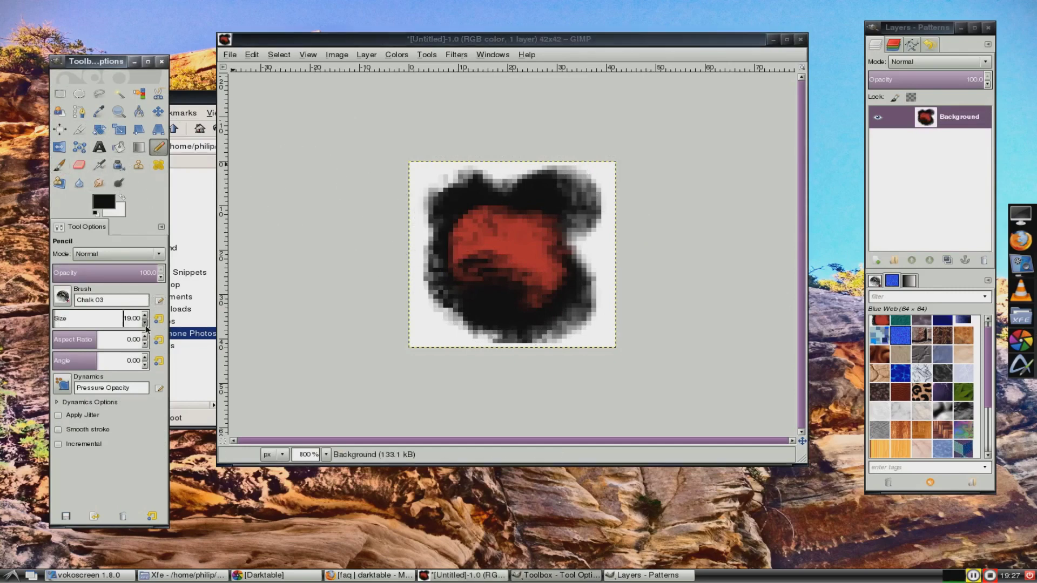
left_click_drag(110, 324, 74, 322)
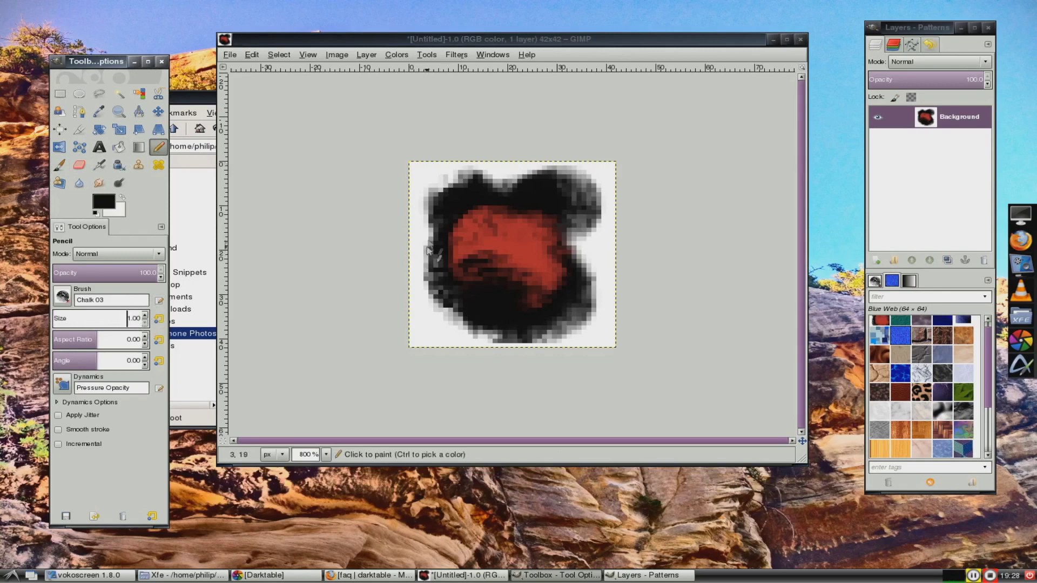
left_click(431, 236)
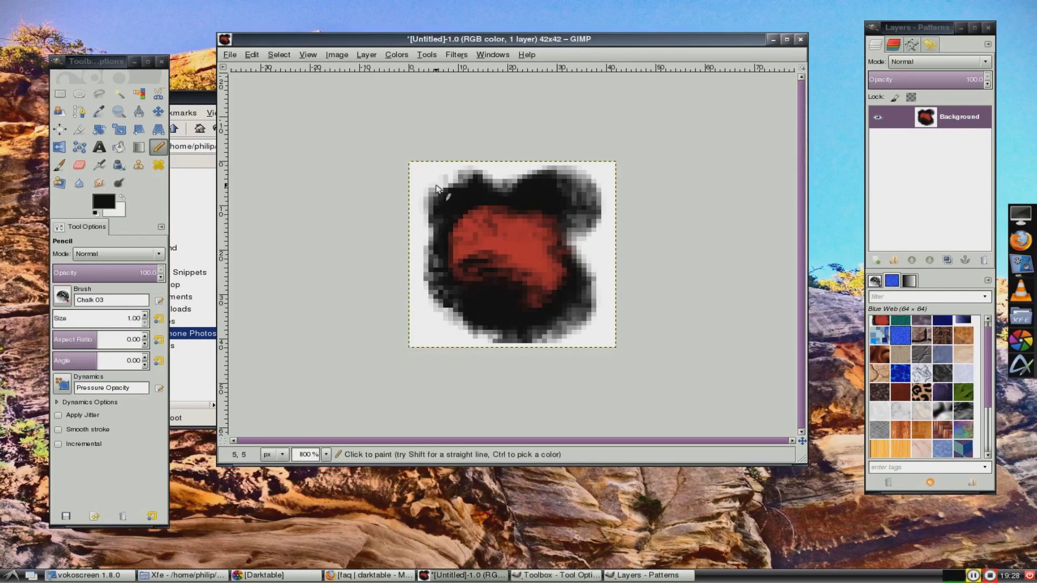
Try a size 5 black Pencil stroke across the upper part of the blob and undo it
left_click(145, 315)
left_click(145, 315)
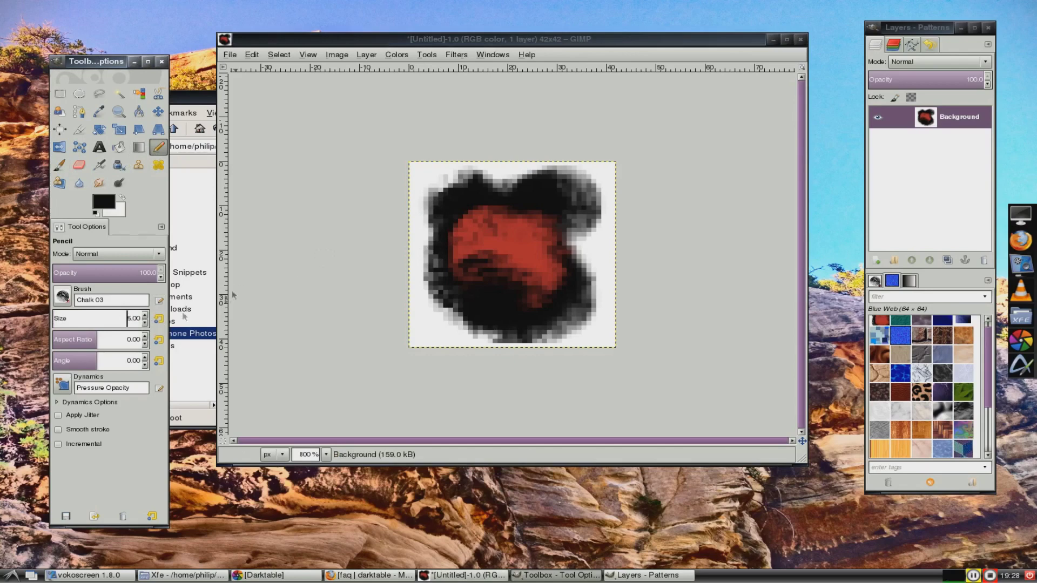
mouse_move(430, 204)
left_mouse_down()
mouse_move(463, 177)
mouse_move(509, 186)
mouse_move(567, 174)
mouse_move(589, 183)
mouse_move(594, 222)
left_mouse_up()
key("ctrl+z")
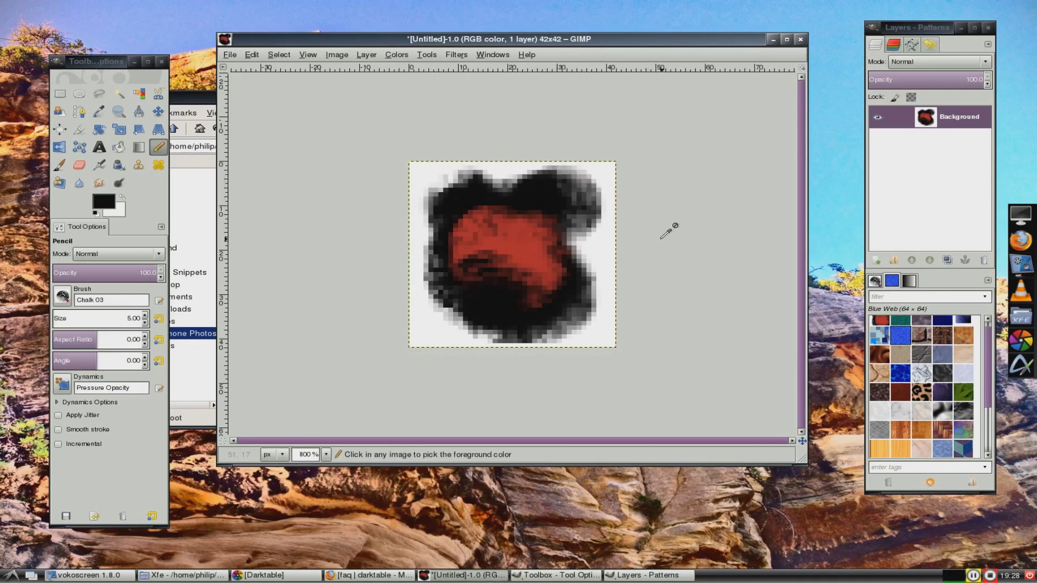
Set the Pencil size to 2 and draw a short horizontal black line at the blob's upper left corner
left_click_drag(140, 323, 133, 324)
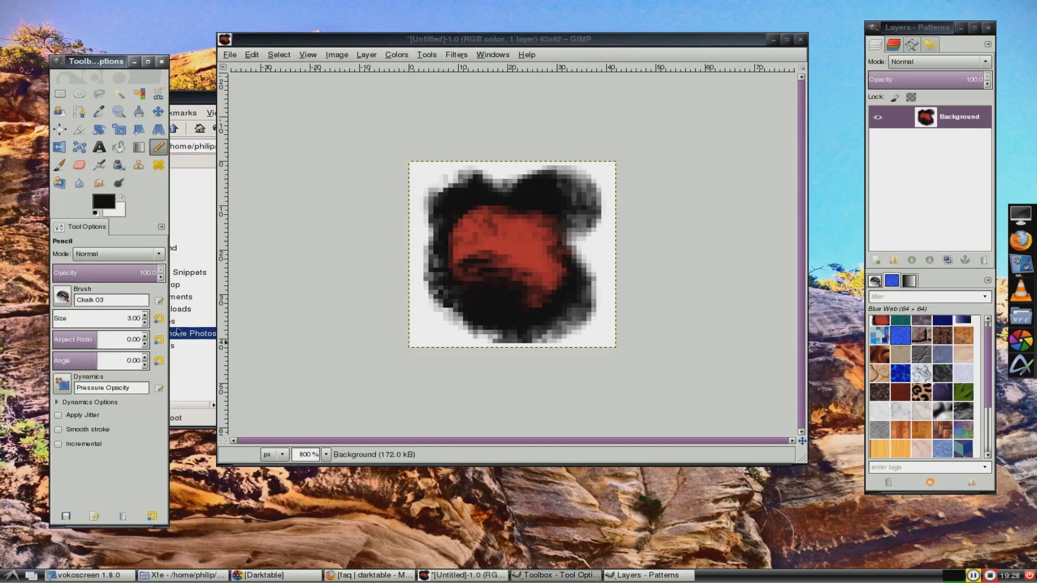
left_click(145, 315)
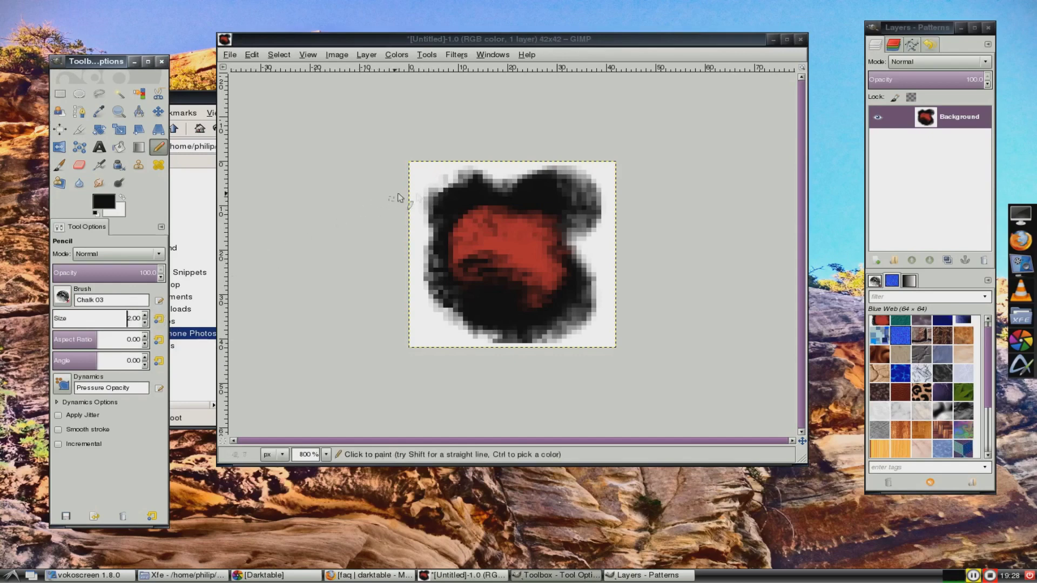
left_click(430, 185)
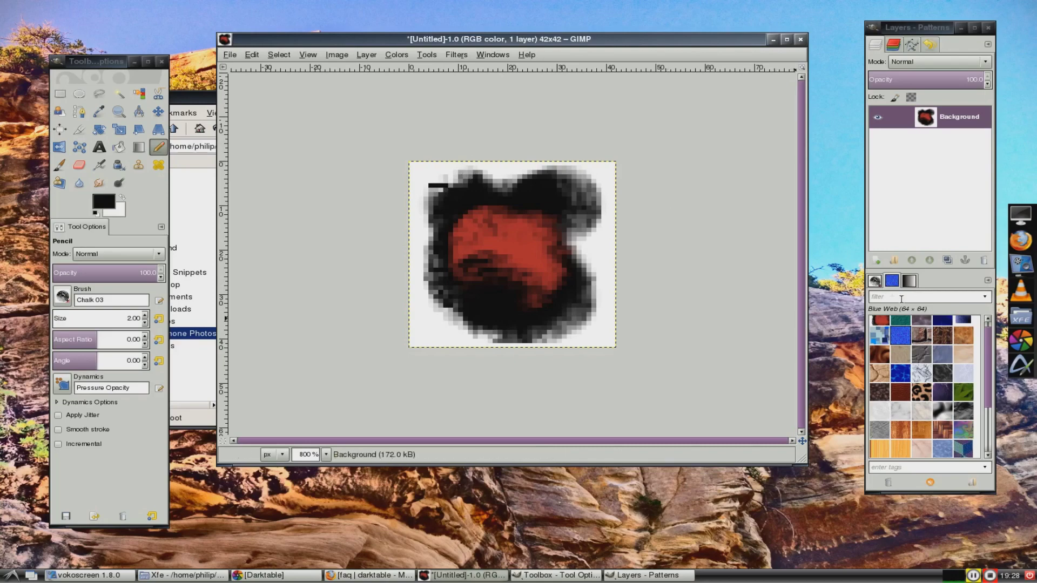
Trace a black outline around the whole blob using the 1. Pixel brush at size 1
left_click(875, 281)
left_click(900, 325)
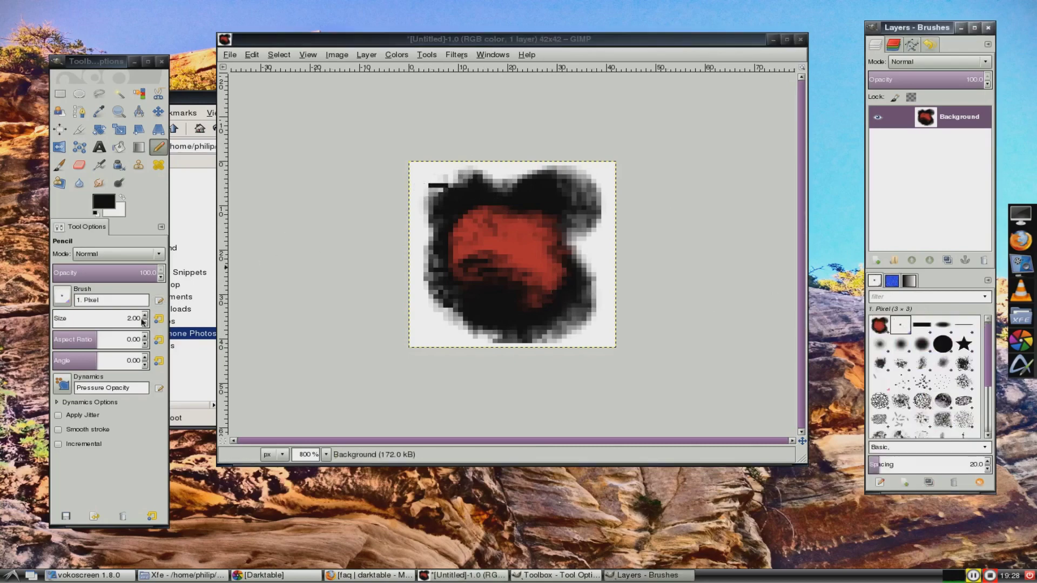
left_click(144, 323)
left_click_drag(437, 188, 445, 187)
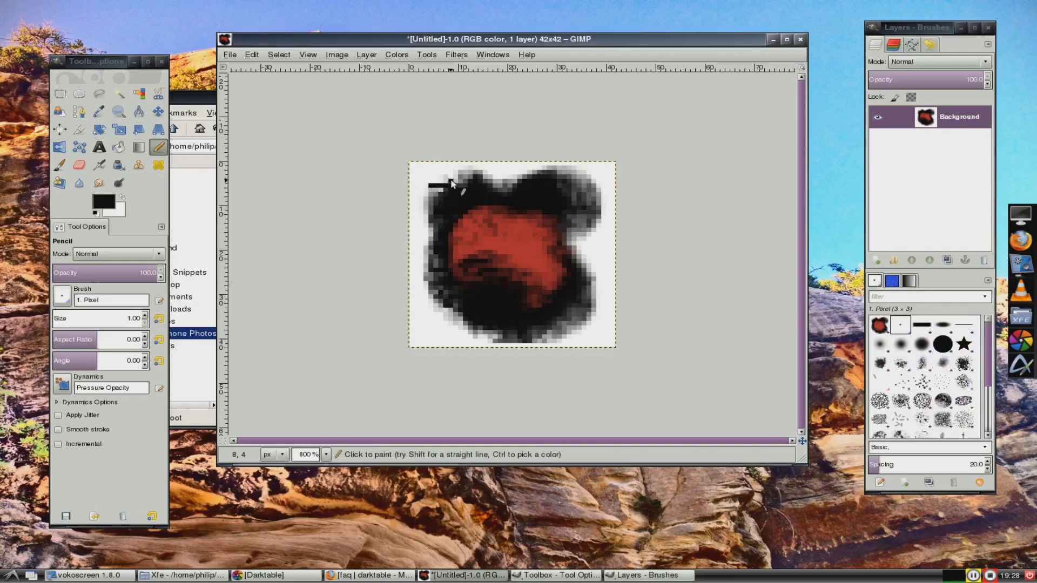
left_click_drag(457, 169, 475, 170)
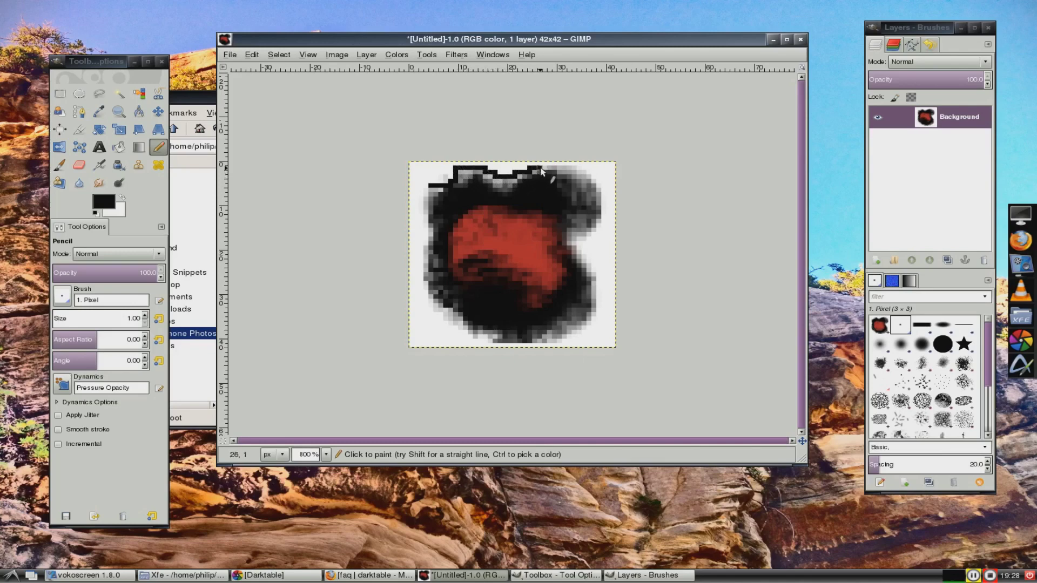
left_click_drag(588, 180, 596, 189)
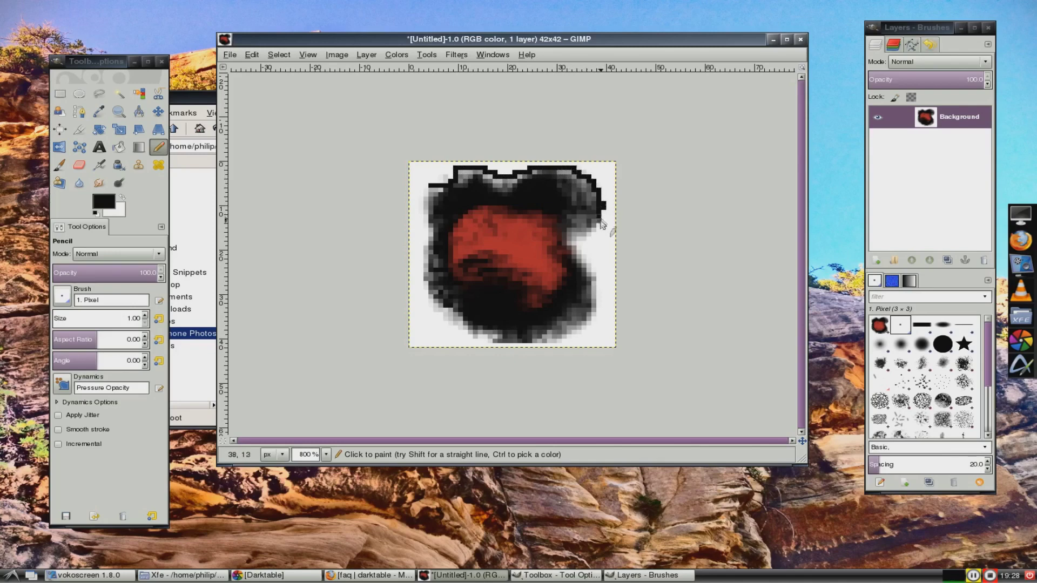
mouse_move(592, 228)
left_mouse_down()
mouse_move(573, 252)
mouse_move(596, 283)
mouse_move(586, 326)
mouse_move(502, 346)
left_mouse_up()
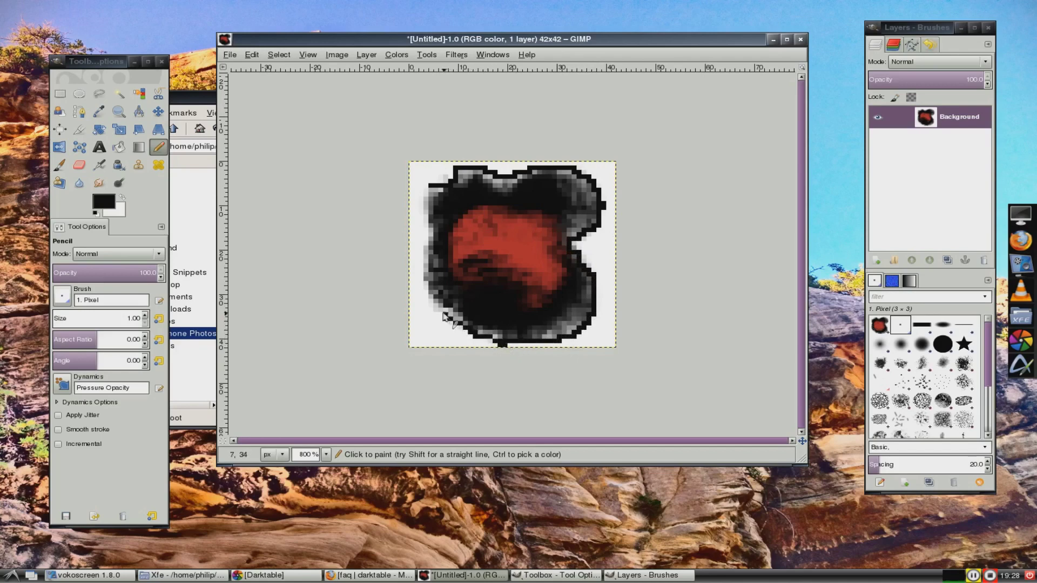
left_click_drag(426, 238, 422, 219)
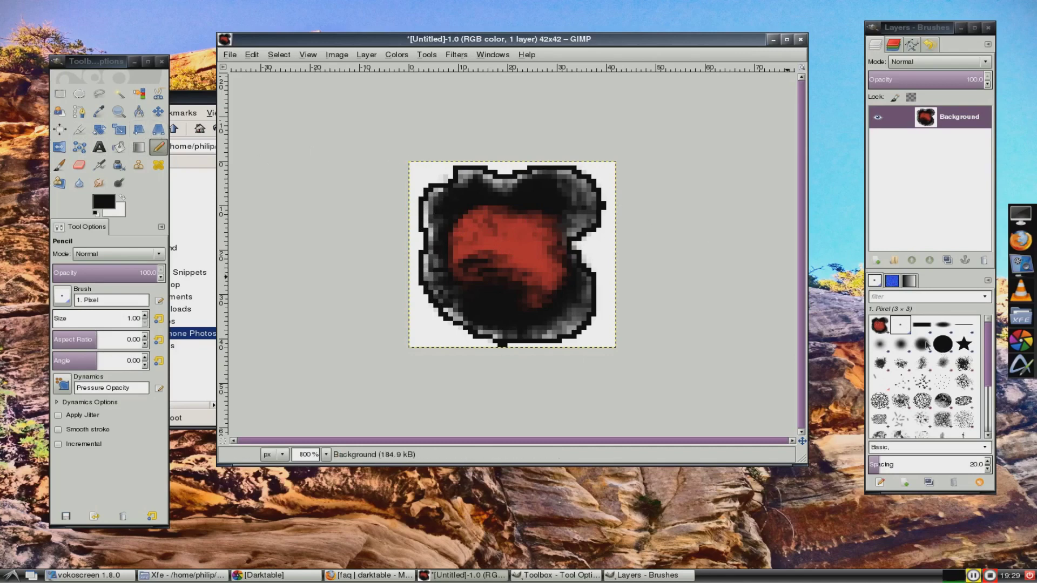
Choose the 2. Hardness 075 brush and pick blue 314acb as the foreground color
left_click(925, 348)
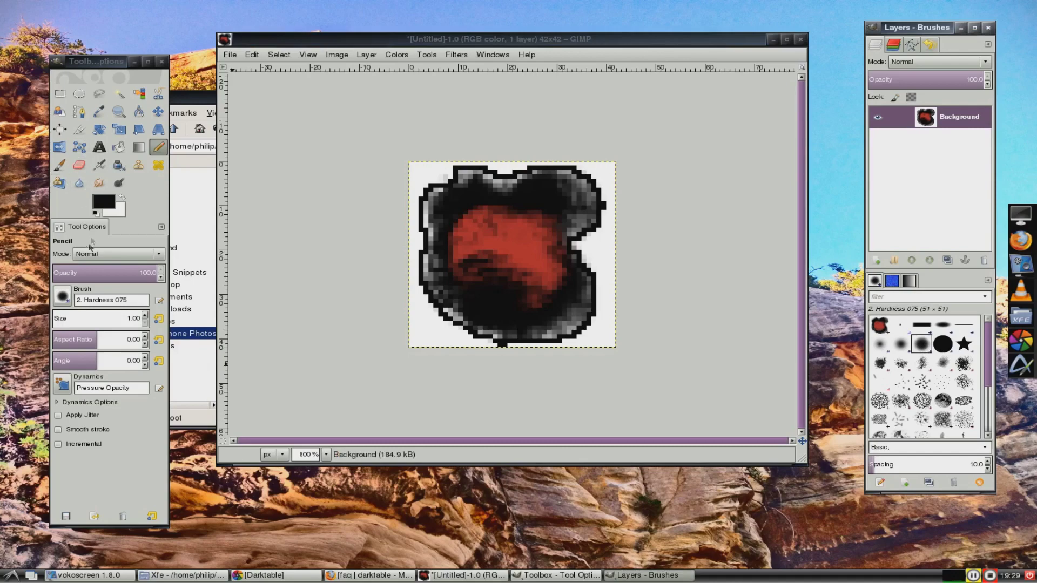
left_click(108, 206)
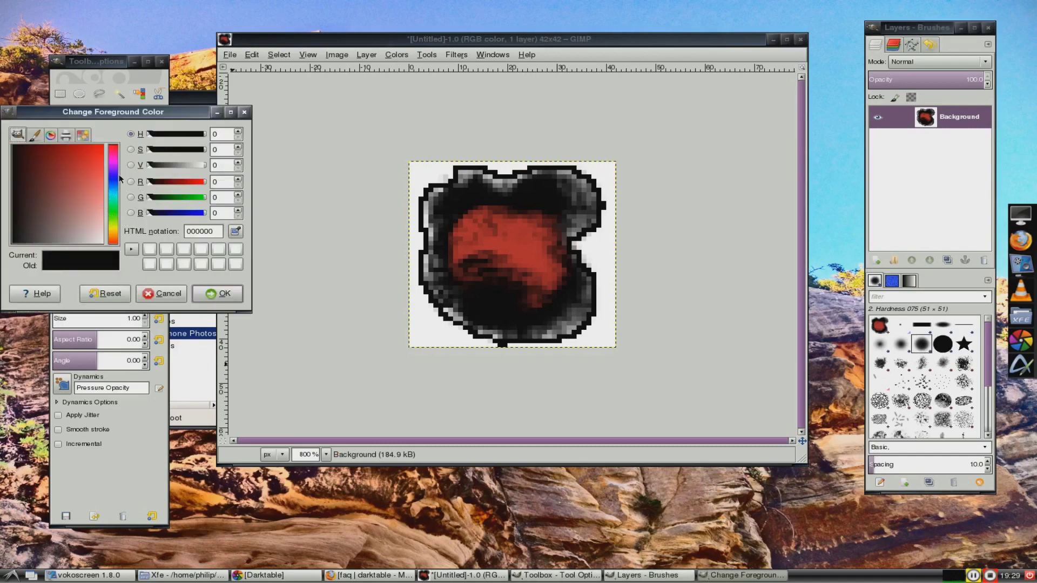
left_click(112, 184)
left_click(82, 168)
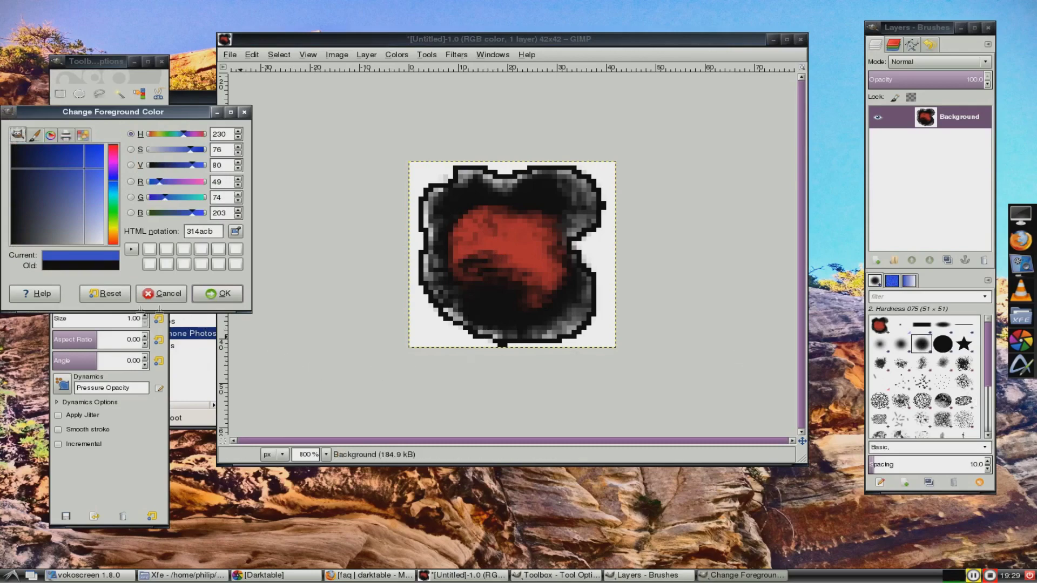
Try a size 3 blue Pencil mark in the upper red area and undo it
left_click(145, 316)
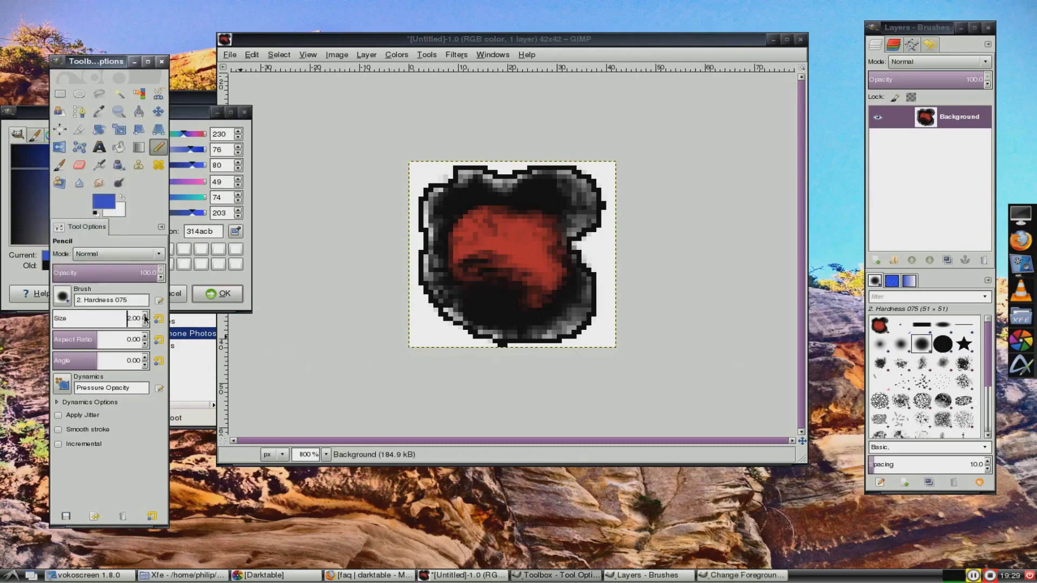
left_click(503, 222)
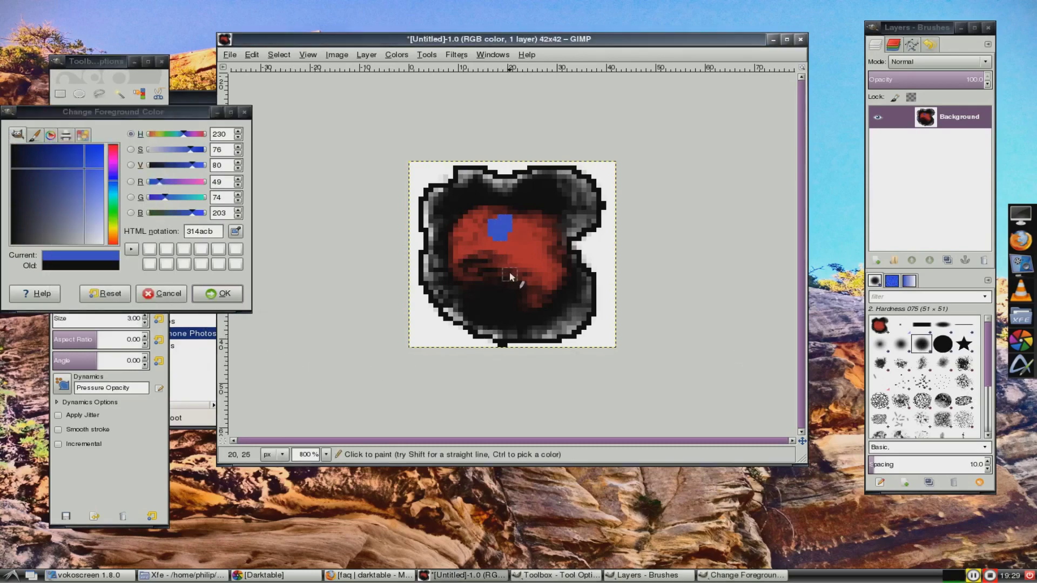
key("ctrl+z")
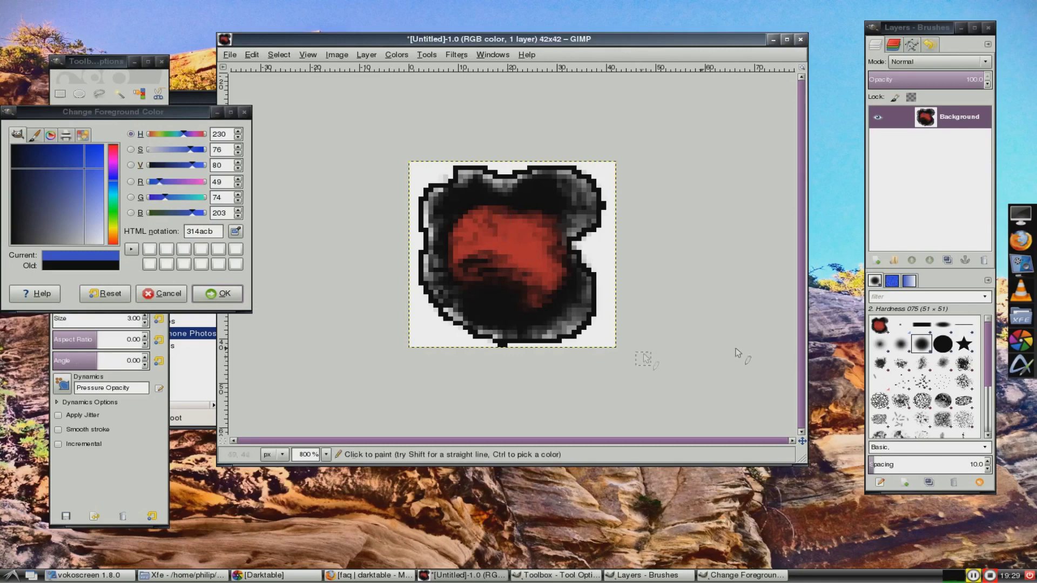
Increase the Pencil size to 25, try one large blue dab over the red area and undo it
left_click(145, 317)
left_click(145, 317)
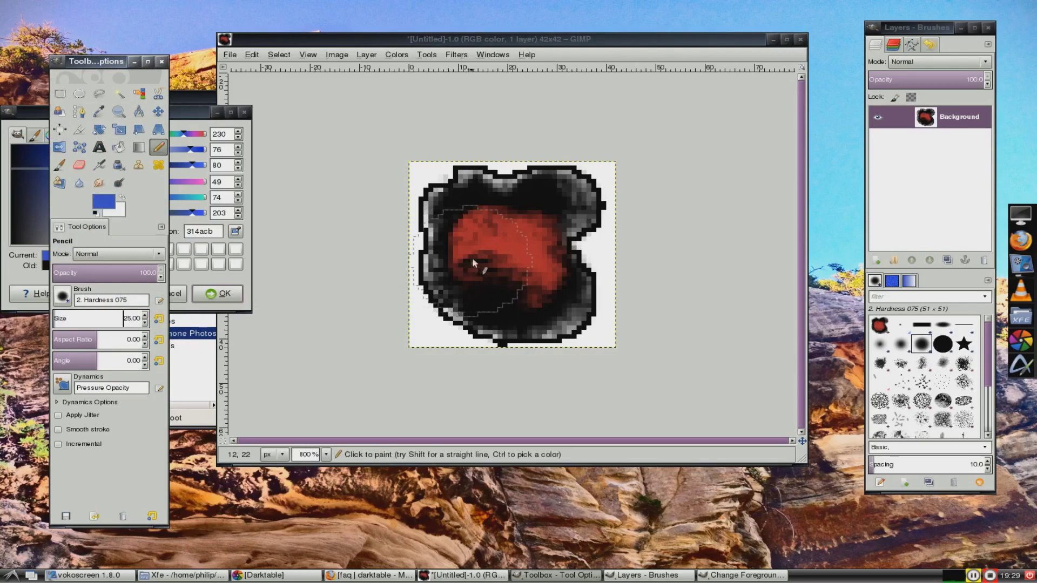
left_click(506, 271)
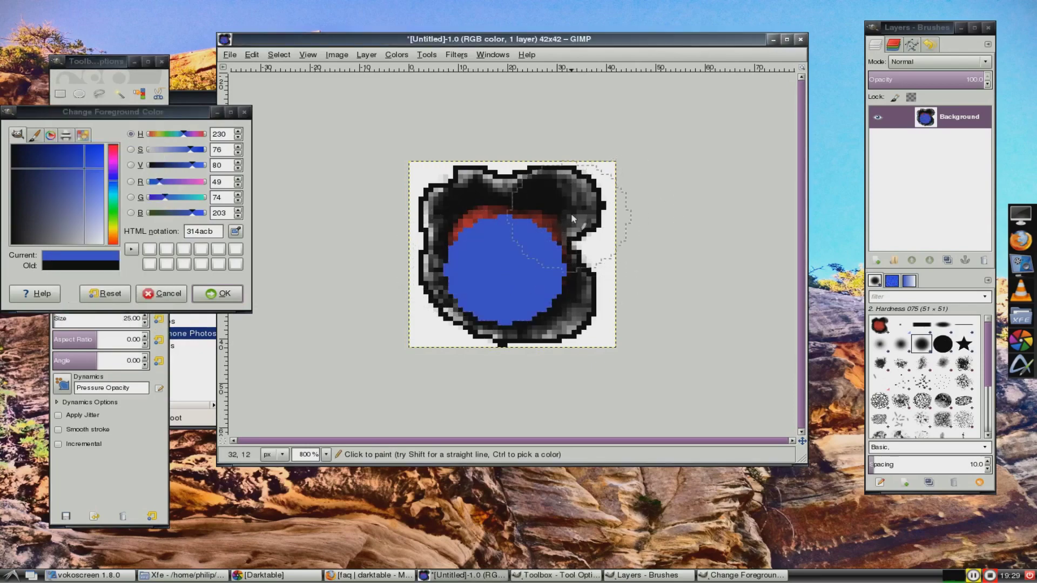
key("ctrl+z")
Try Pencil dabs with the Blue Squares and Crack patterns selected, undoing each one
left_click(894, 284)
left_click(879, 336)
left_click(552, 258)
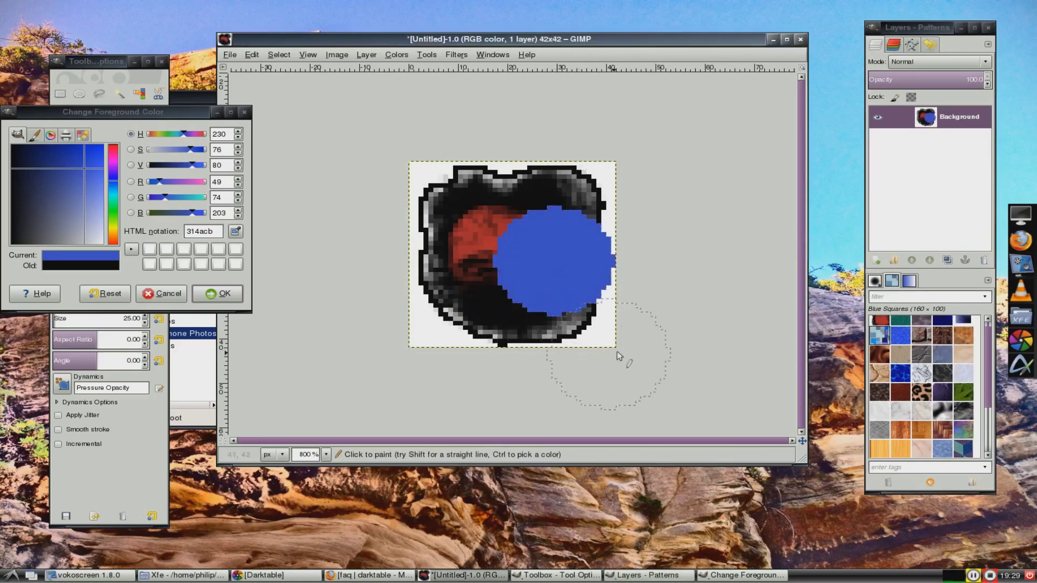
key("ctrl+z")
left_click(921, 354)
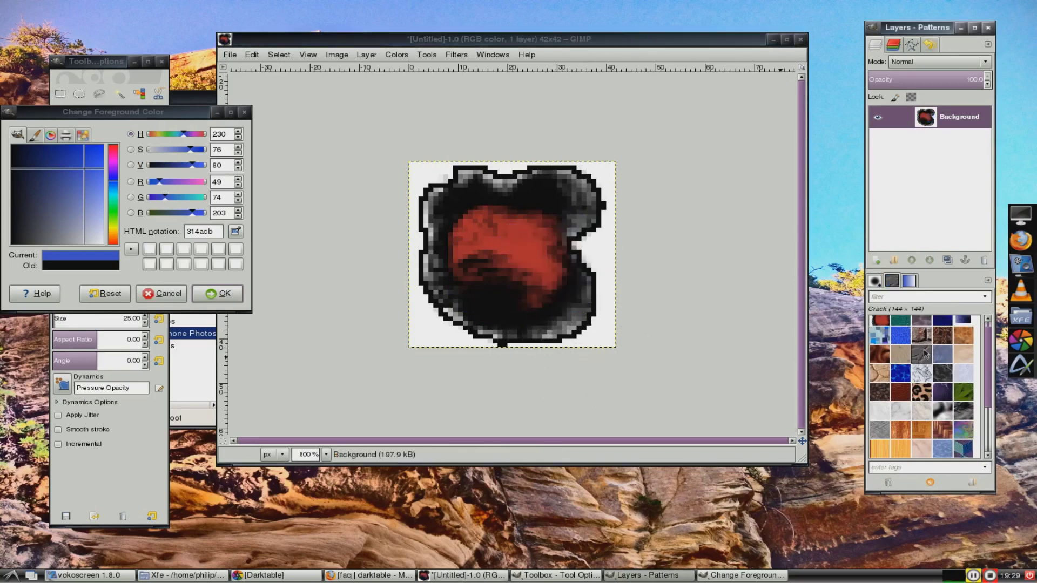
left_click(491, 234)
key("ctrl+z")
Select the Abstract 3 gradient, try a Pencil stroke and undo it, and accept the blue foreground color
left_click(909, 280)
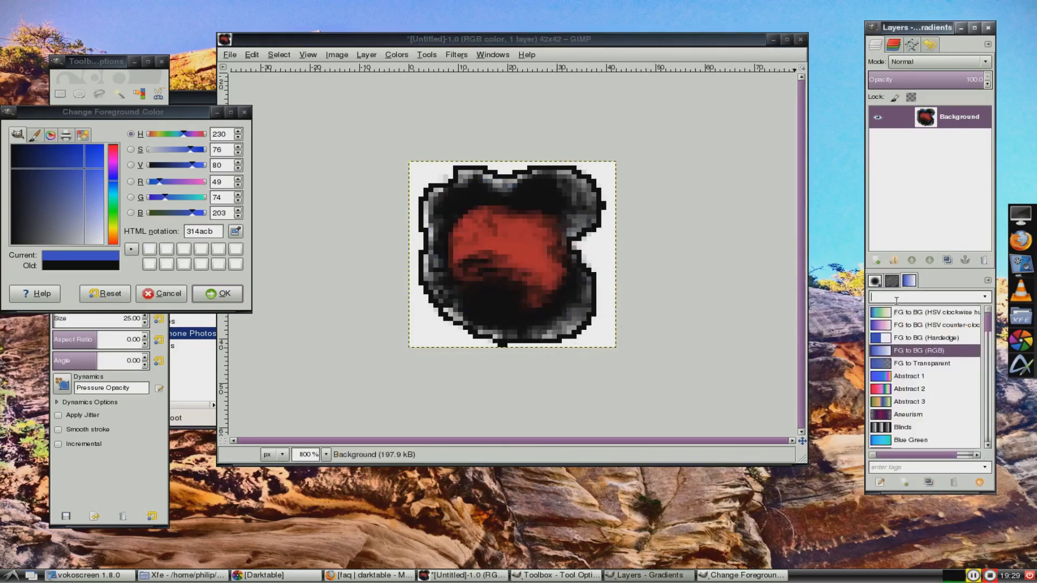
left_click(916, 402)
left_click_drag(481, 280, 522, 270)
key("ctrl+z")
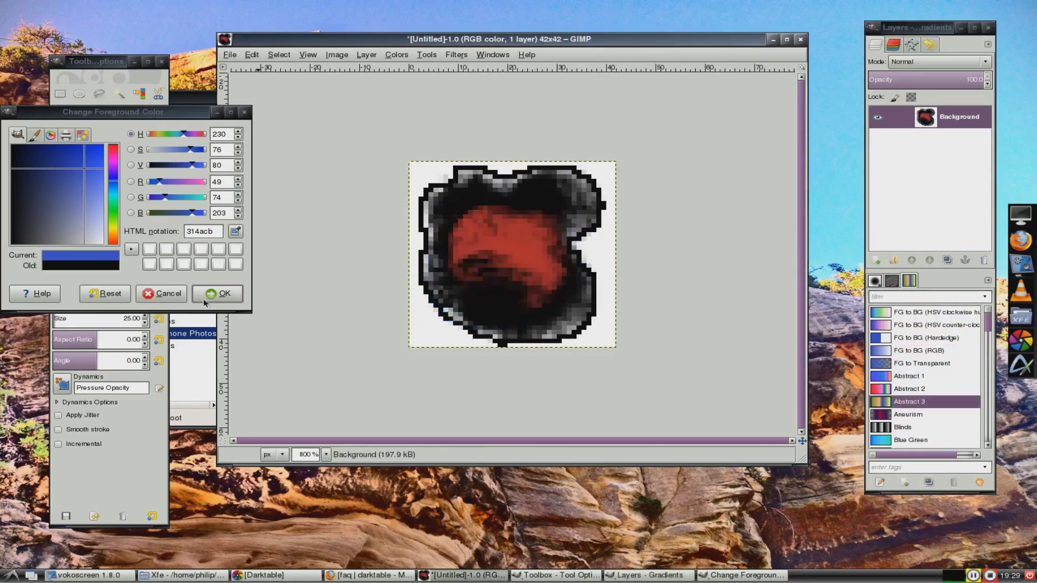
left_click(223, 294)
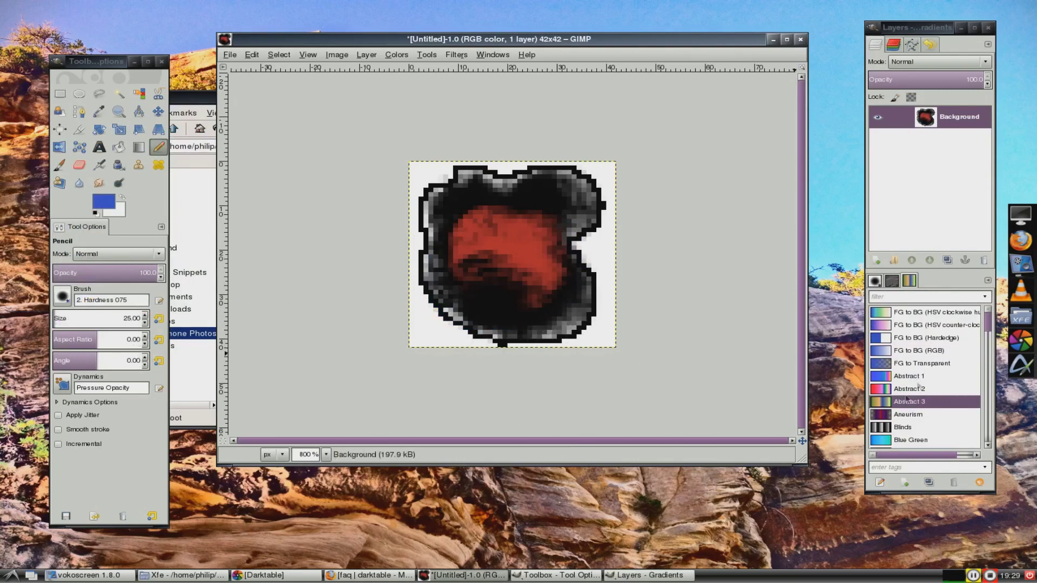
Try a Pencil stroke with the Blue Web pattern selected and undo it
left_click(898, 286)
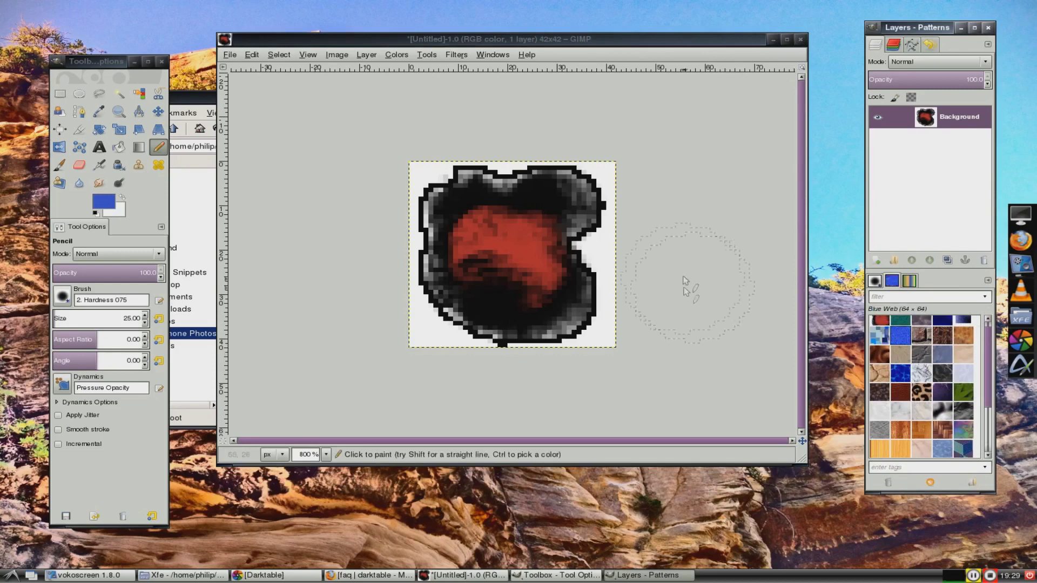
mouse_move(536, 259)
left_mouse_down()
mouse_move(486, 259)
mouse_move(656, 305)
left_mouse_up()
key("ctrl+z")
Copy the image, select the resulting 42 × 42 Clipboard pattern, try a Pencil dab and undo it
key("ctrl+c")
left_click(884, 322)
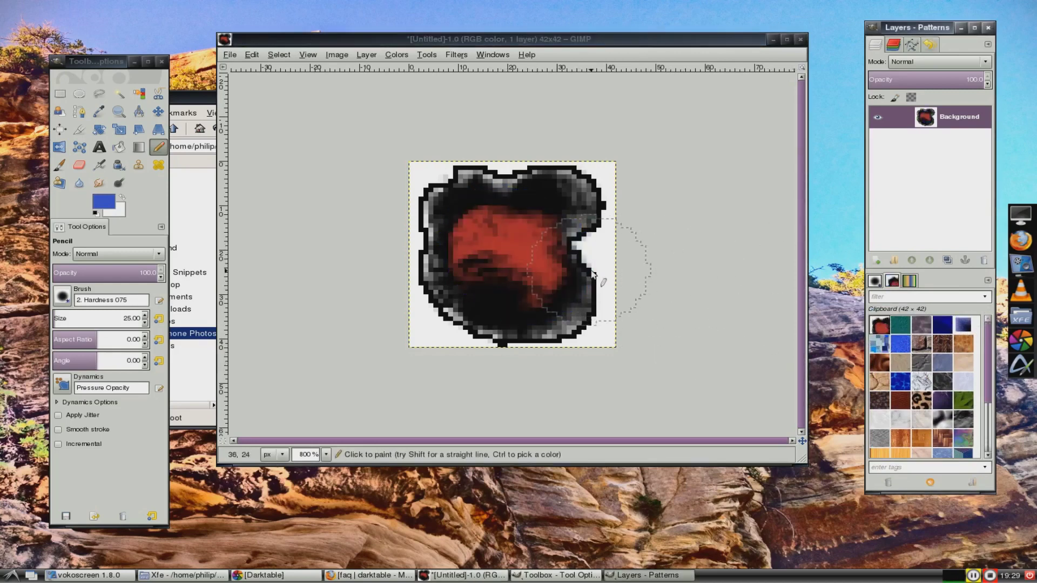
left_click(555, 273)
key("ctrl+z")
Try a blue Pencil stroke with the Chalk 03 brush across the lower red area and undo it
left_click(875, 280)
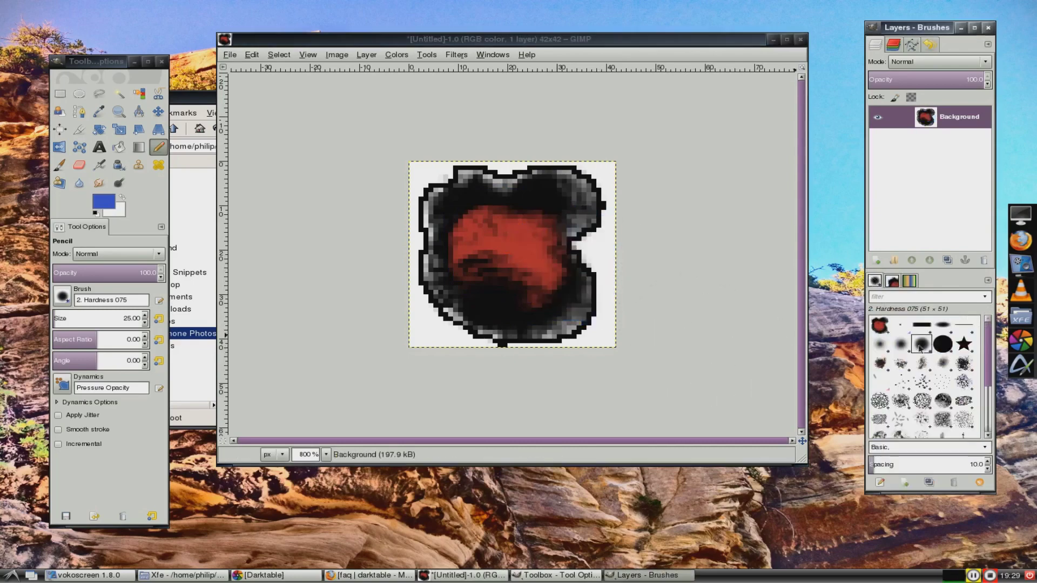
left_click(944, 380)
left_click(945, 404)
mouse_move(491, 302)
left_mouse_down()
mouse_move(567, 294)
mouse_move(540, 216)
mouse_move(537, 278)
left_mouse_up()
key("ctrl+z")
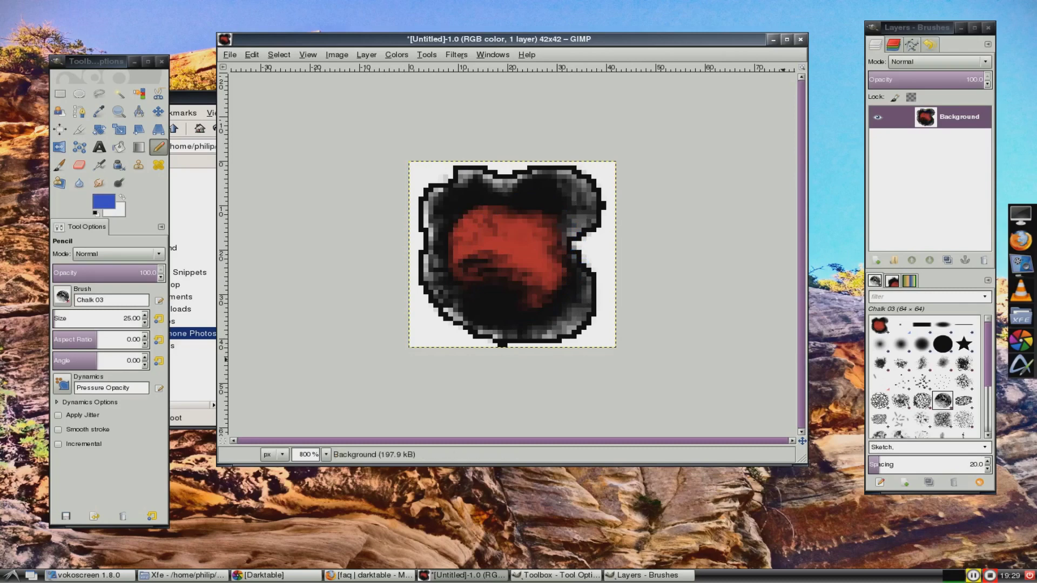
Try blue Pencil painting with the Acrylic 04 brush over the red area and undo it
left_click(942, 363)
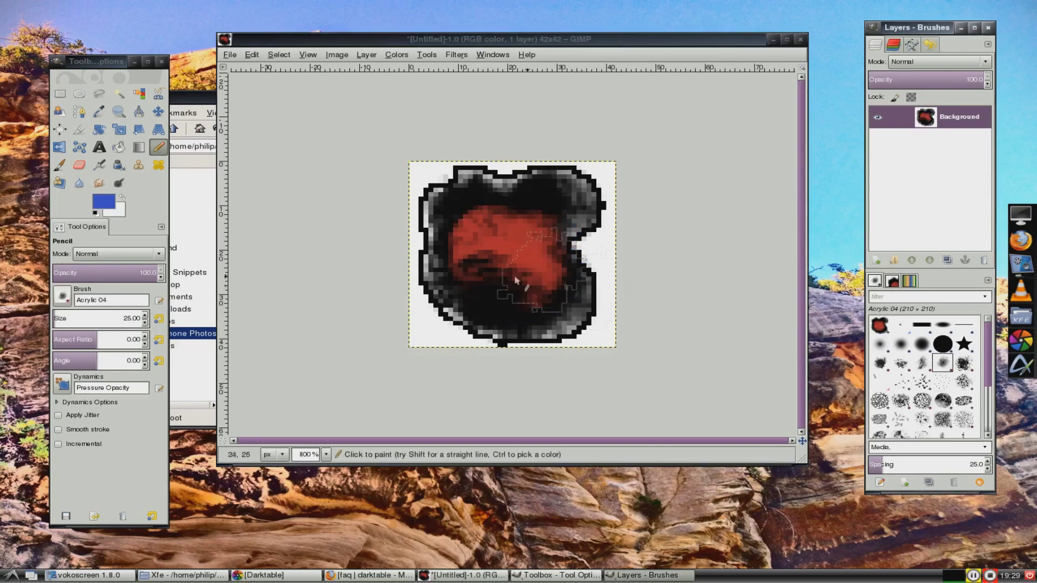
left_click(455, 280)
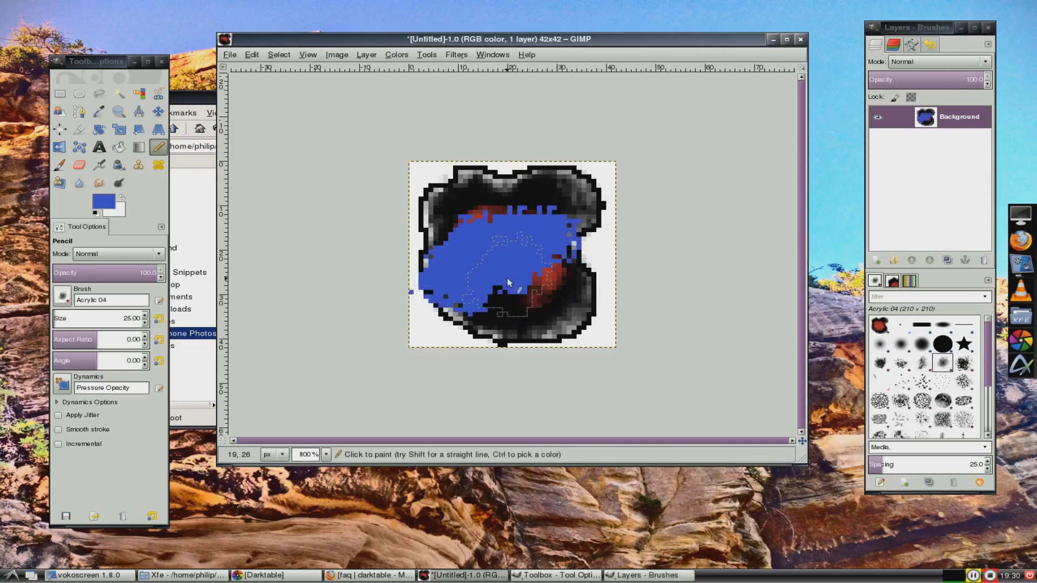
key("ctrl+z")
scroll(932, 402, "down", 3)
scroll(931, 404, "up", 3)
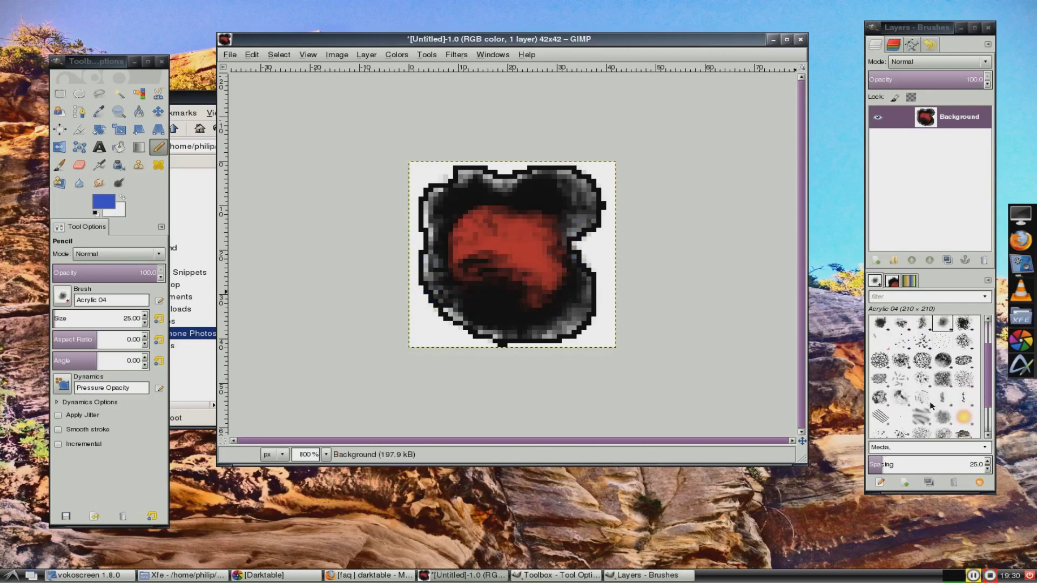
Select the Clipboard brush, try Pencil painting with it over the red area and undo the strokes
left_click(878, 326)
left_click_drag(540, 264, 506, 282)
key("ctrl+z")
key("ctrl+z")
key("ctrl+z")
key("ctrl+z")
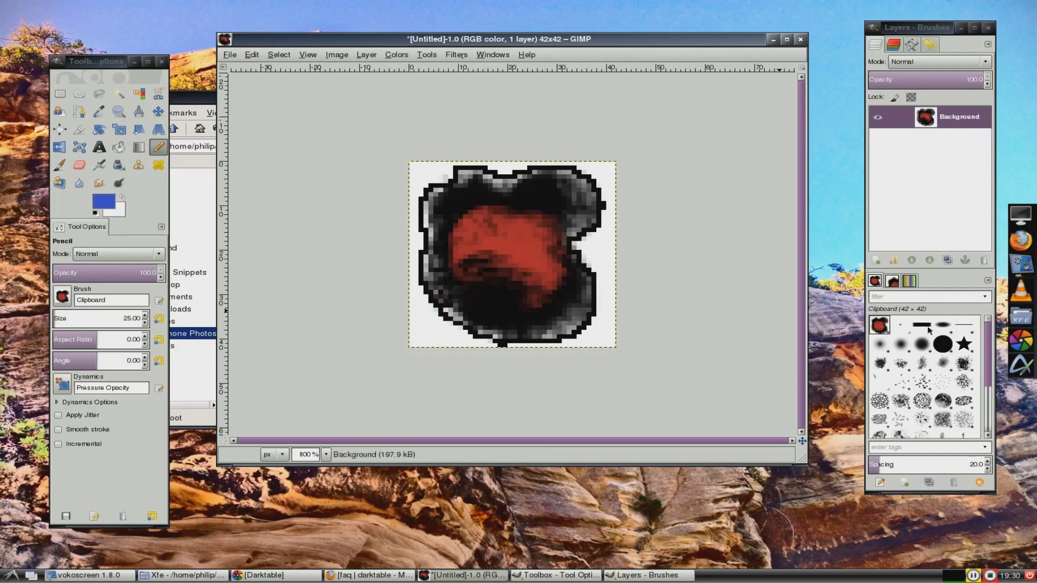
Try blue Pencil painting over the red area with the Block 02 and Galaxy, Big brushes, undoing each attempt
left_click(952, 326)
mouse_move(493, 224)
left_mouse_down()
mouse_move(505, 262)
mouse_move(594, 260)
left_mouse_up()
key("ctrl+z")
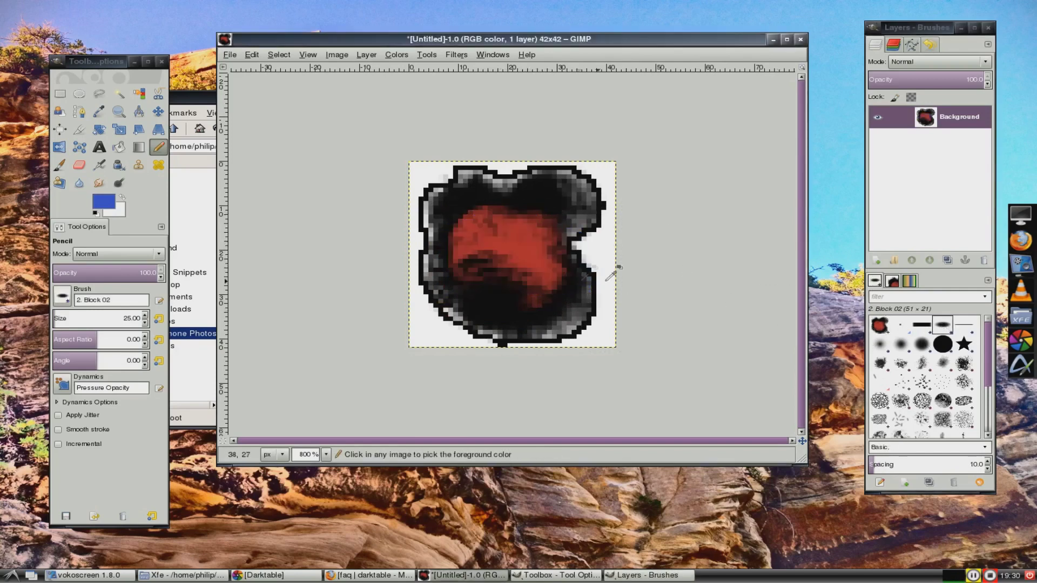
left_click(943, 420)
left_click_drag(548, 254, 513, 250)
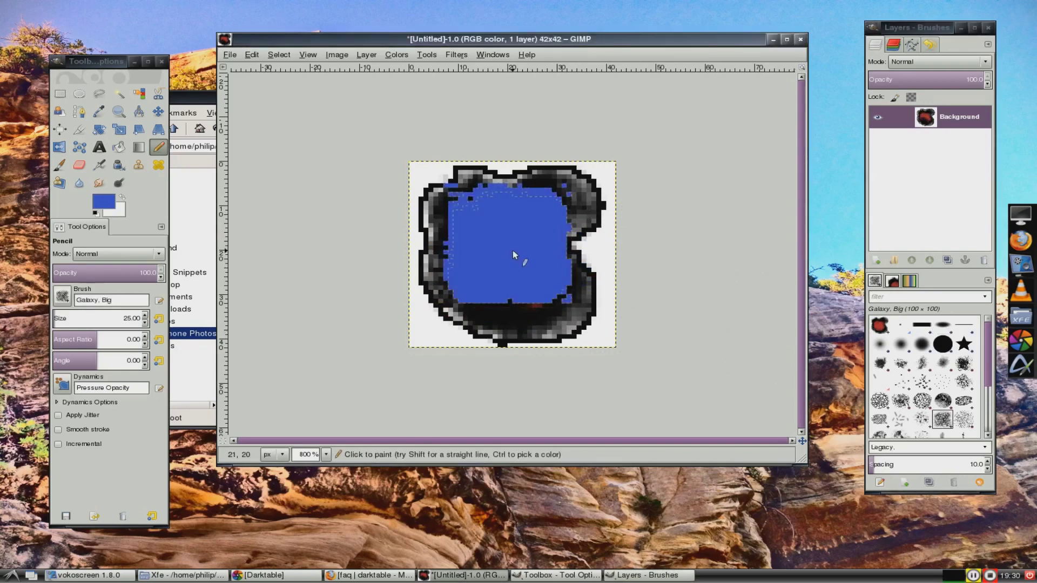
key("ctrl+z")
Try a blue Pencil stroke with the Sand Dunes (AP) brush across the lower red area and undo it
scroll(929, 378, "down", 5)
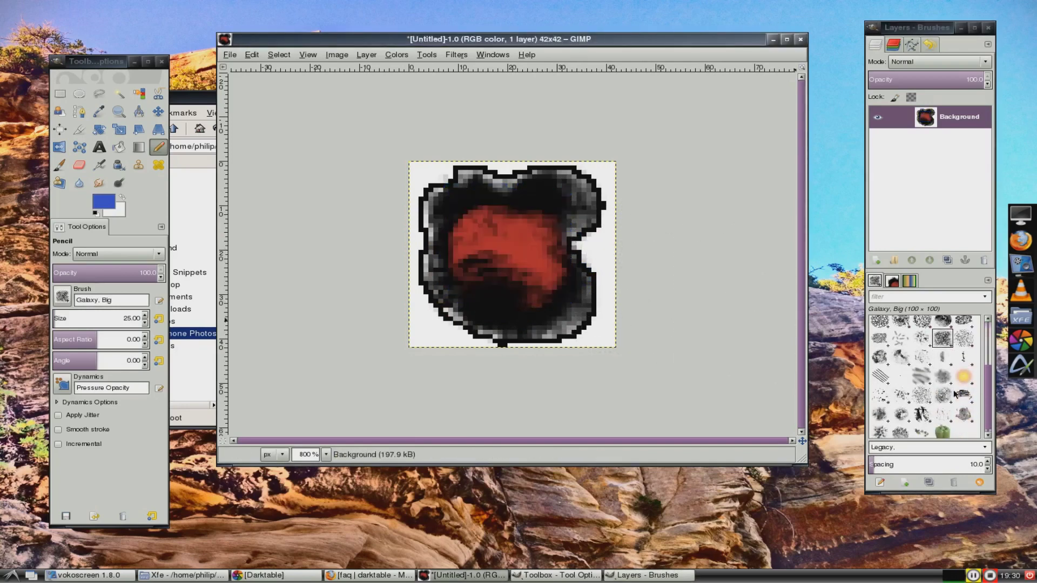
left_click(933, 369)
left_click(920, 372)
mouse_move(504, 252)
left_mouse_down()
mouse_move(514, 248)
mouse_move(557, 315)
left_mouse_up()
key("ctrl+z")
key("ctrl+z")
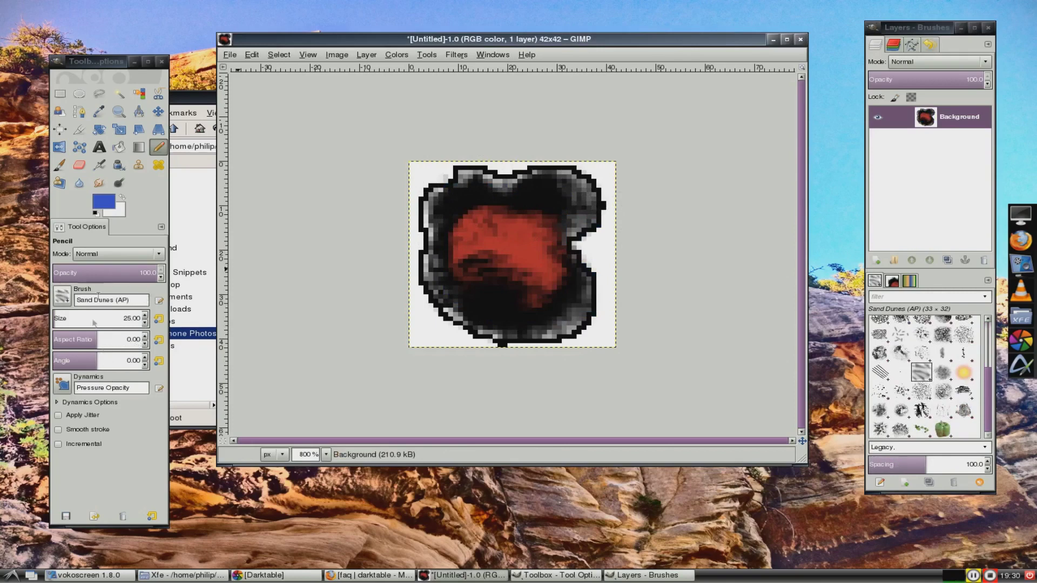
Set the Pencil's mode to Dissolve, try a short stroke over the red area and undo it
left_click(127, 299)
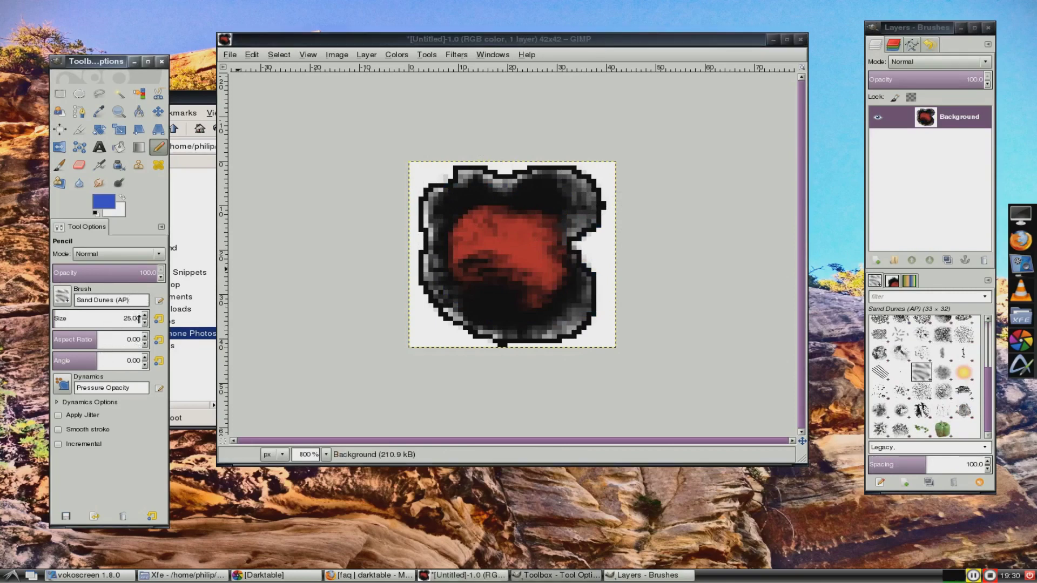
left_click(155, 255)
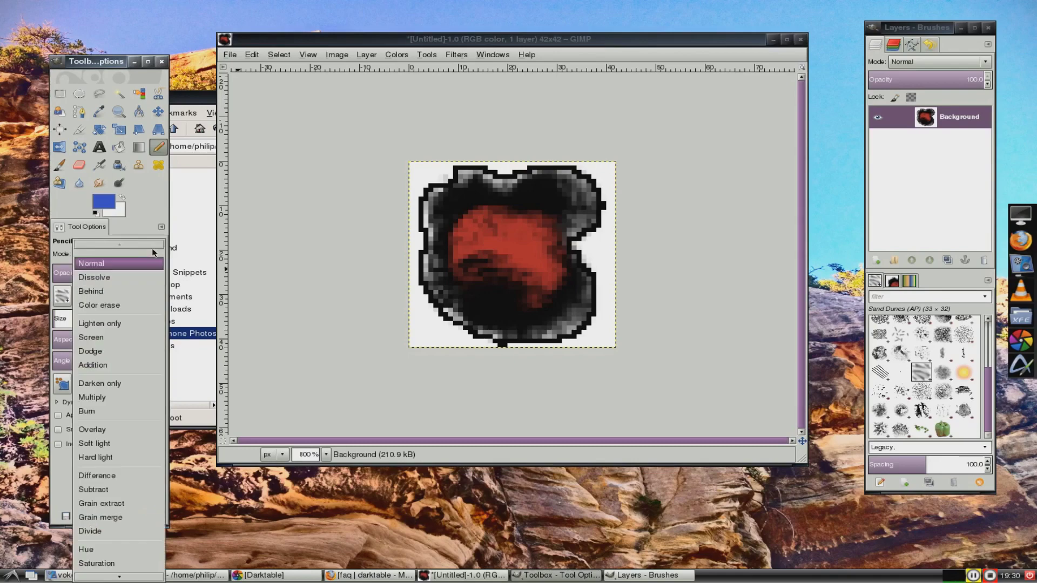
left_click(94, 277)
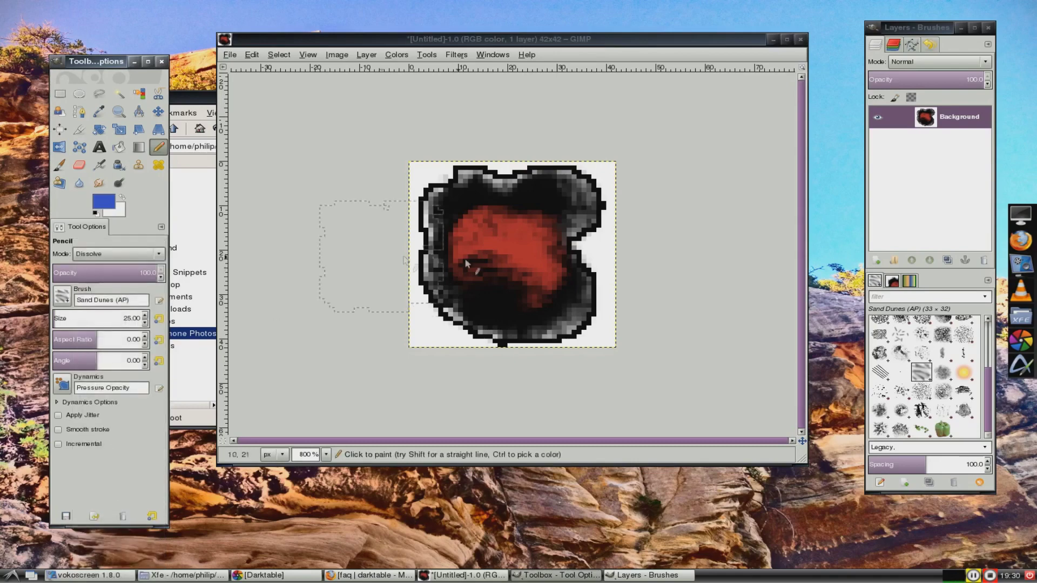
left_click_drag(481, 256, 502, 258)
key("ctrl+z")
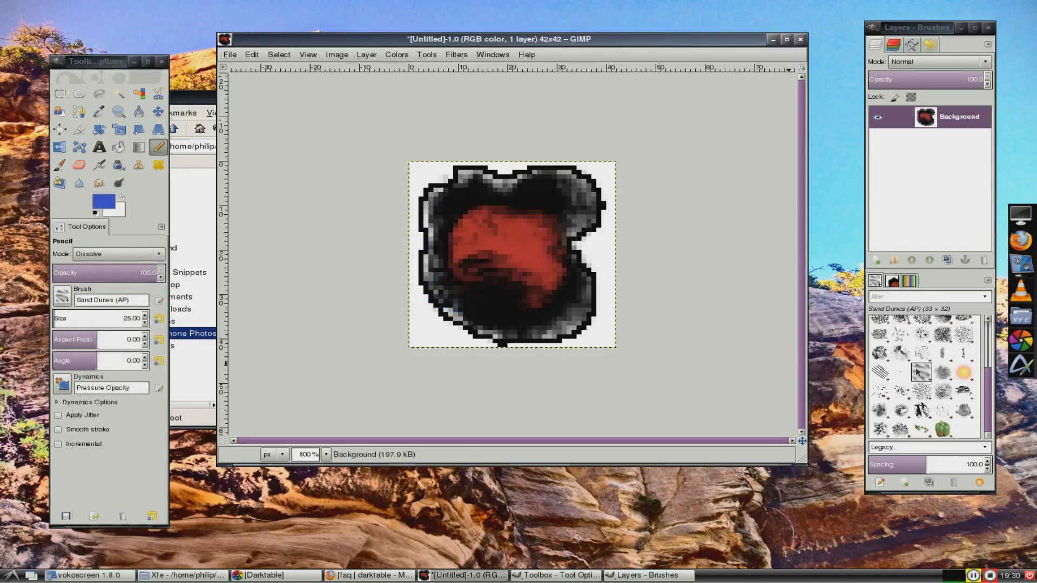
Select the Oils 01 brush and the Nops pattern, try a Pencil stroke over the red area and undo it
left_click(881, 353)
left_click(892, 281)
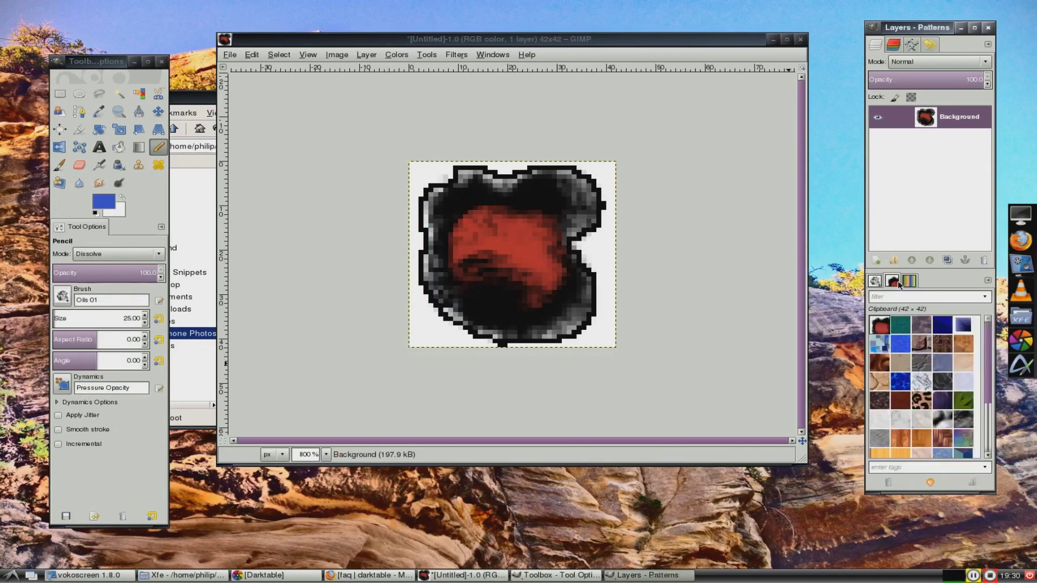
scroll(916, 373, "down", 1)
left_click(935, 397)
mouse_move(475, 253)
left_mouse_down()
mouse_move(486, 270)
mouse_move(532, 277)
mouse_move(540, 319)
left_mouse_up()
key("ctrl+z")
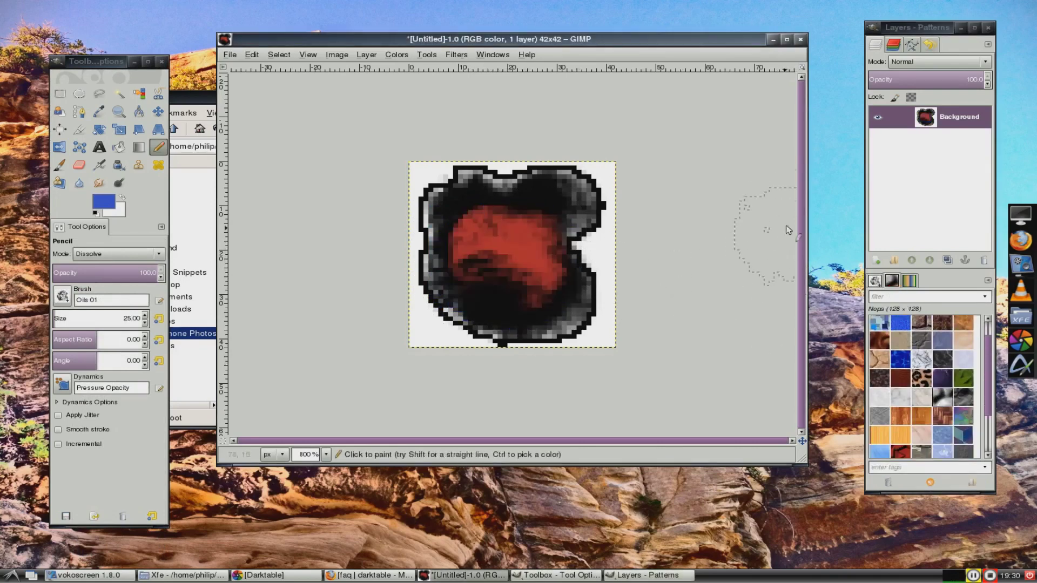
Show the brushes again and examine the mapping matrix of the Pressure Opacity dynamics, closing its editor
left_click(875, 280)
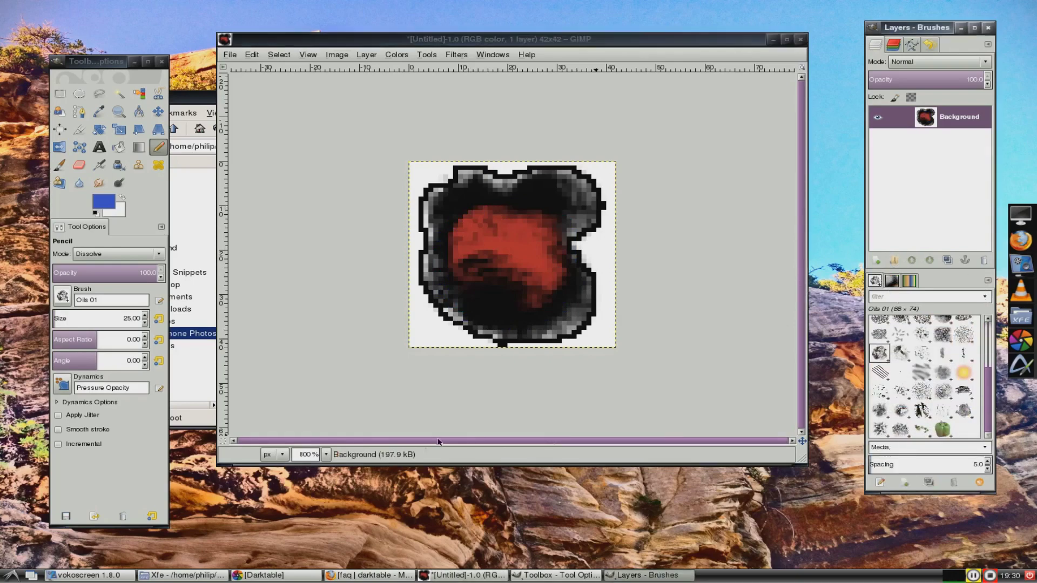
left_click(159, 389)
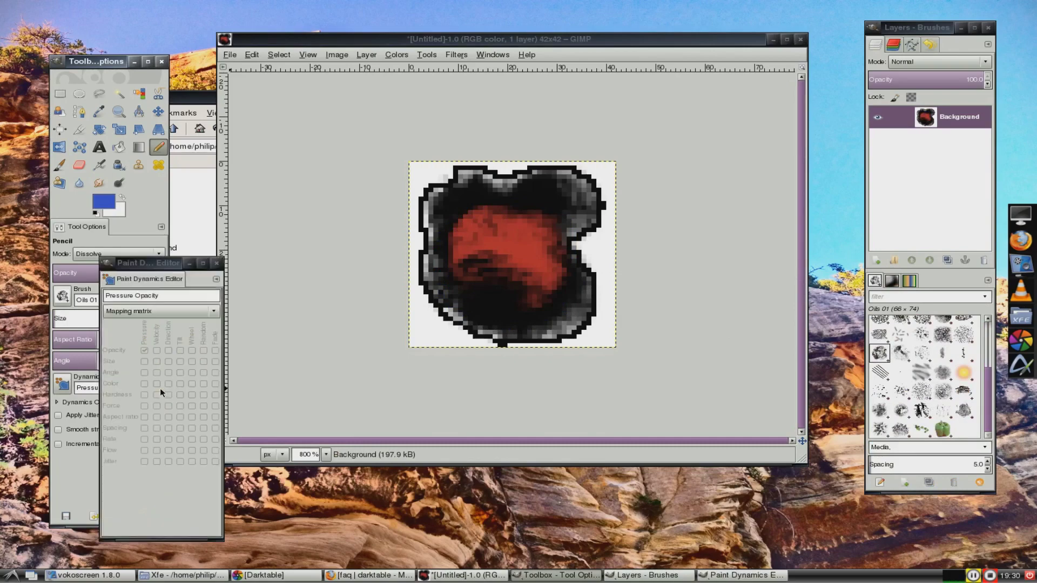
left_click(218, 263)
Set the brush's aspect ratio to -1.11 and angle to 11.50, try a Pencil stroke and undo it
left_click_drag(110, 343, 95, 342)
left_click_drag(108, 364, 119, 364)
mouse_move(516, 312)
left_mouse_down()
mouse_move(530, 282)
mouse_move(492, 234)
mouse_move(476, 249)
mouse_move(591, 281)
left_mouse_up()
key("ctrl+z")
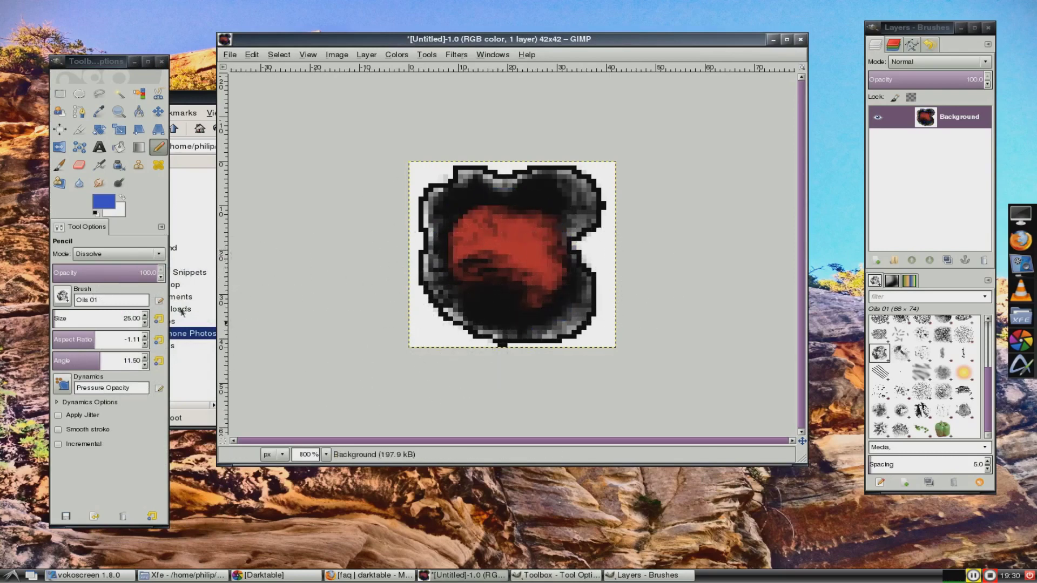
Try a Smudge stroke, undo it, and smudge the red area and the black outline with the Oils 01 brush
left_click(98, 182)
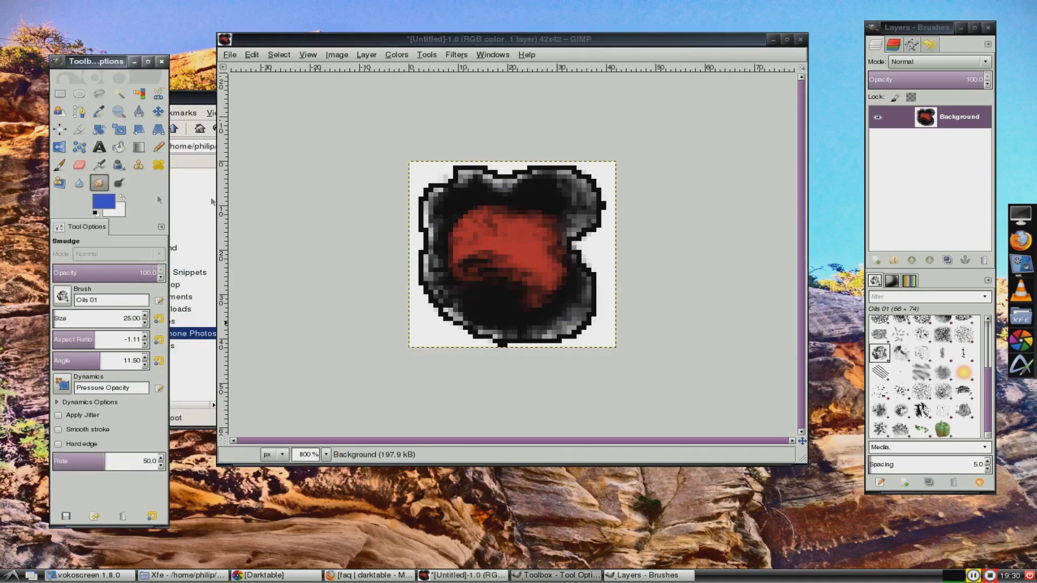
mouse_move(487, 234)
left_mouse_down()
mouse_move(516, 272)
mouse_move(505, 271)
mouse_move(507, 257)
mouse_move(570, 312)
left_mouse_up()
key("ctrl+z")
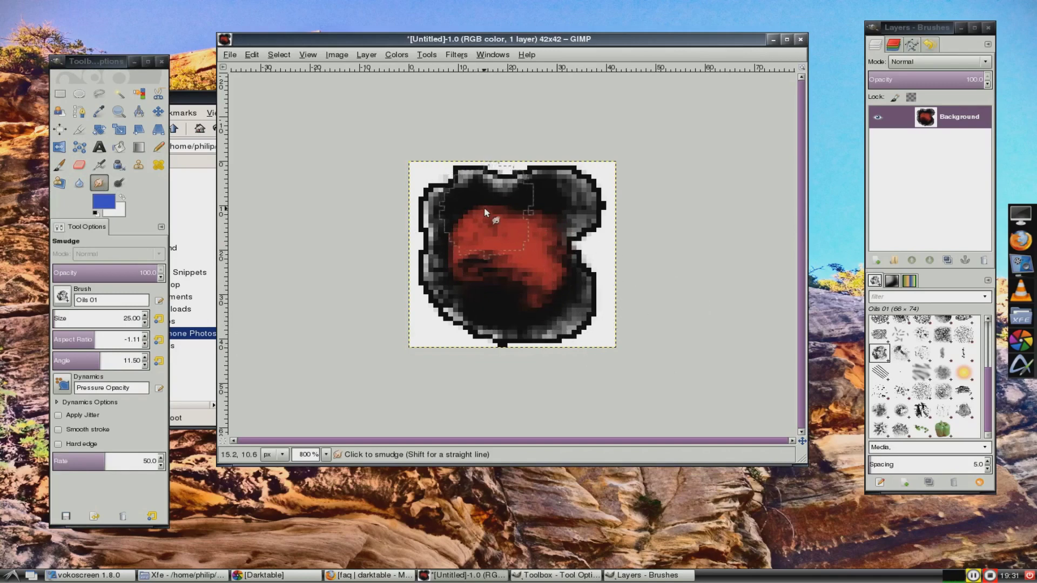
mouse_move(539, 211)
left_mouse_down()
mouse_move(562, 208)
mouse_move(565, 286)
mouse_move(527, 316)
mouse_move(484, 318)
mouse_move(443, 302)
mouse_move(462, 277)
mouse_move(443, 264)
mouse_move(462, 234)
mouse_move(459, 204)
mouse_move(502, 205)
mouse_move(610, 314)
left_mouse_up()
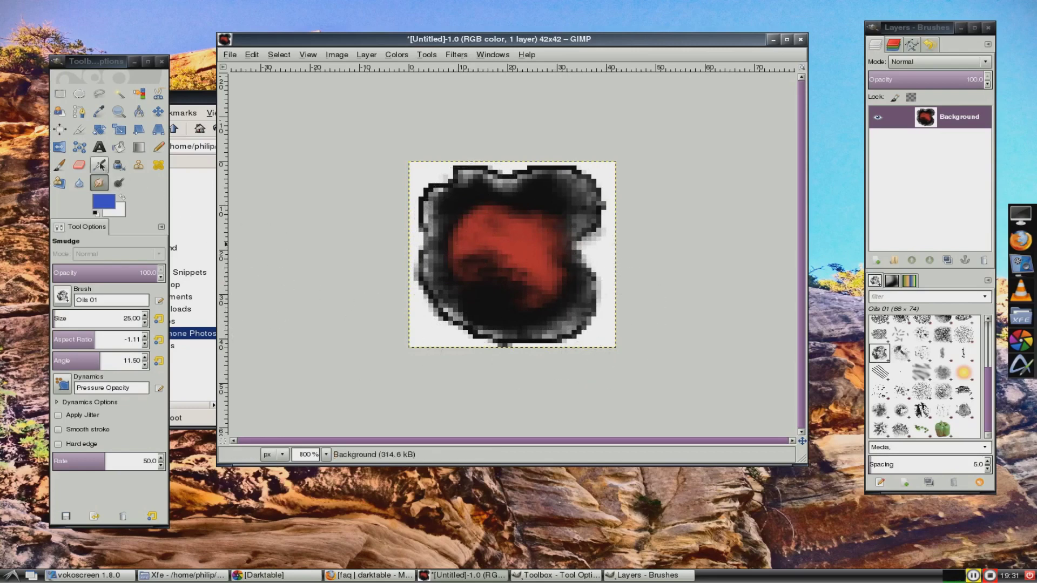
Paint blue patches over the red area with the Paintbrush in Normal mode
left_click(59, 164)
mouse_move(478, 224)
left_mouse_down()
mouse_move(508, 253)
mouse_move(526, 255)
mouse_move(498, 276)
mouse_move(593, 272)
mouse_move(558, 275)
mouse_move(524, 243)
mouse_move(533, 233)
mouse_move(489, 233)
mouse_move(547, 385)
mouse_move(362, 268)
left_mouse_up()
key("ctrl+z")
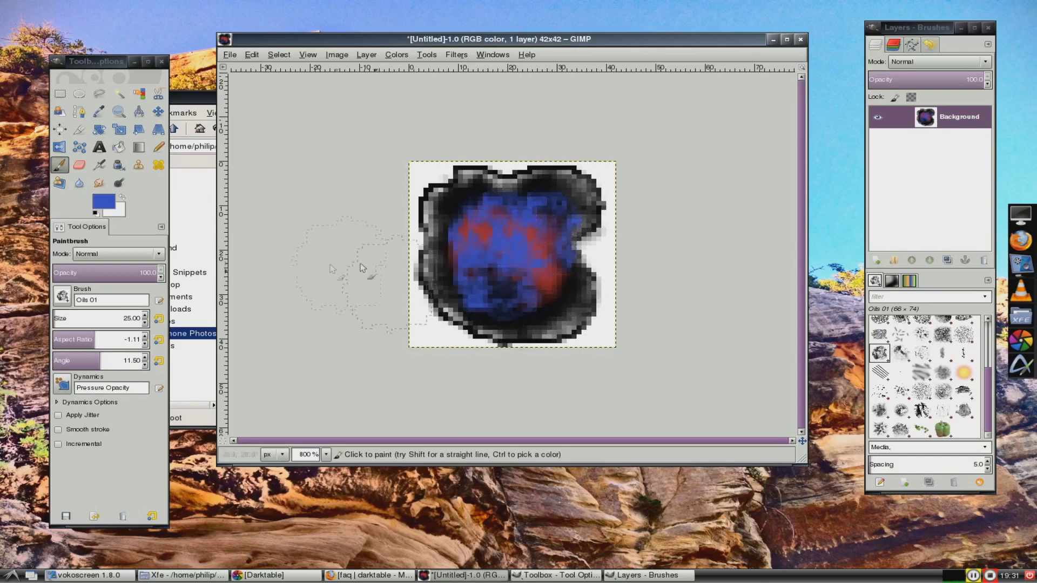
Change the foreground color to dark green
left_click(105, 206)
left_click(114, 206)
left_click(97, 156)
left_click(65, 156)
left_click(218, 293)
Paint green patches over the blue and red area with the Paintbrush and smudge the colors together
mouse_move(513, 277)
left_mouse_down()
mouse_move(531, 239)
mouse_move(448, 283)
left_mouse_up()
mouse_move(440, 241)
left_mouse_down()
mouse_move(470, 229)
mouse_move(464, 195)
left_mouse_up()
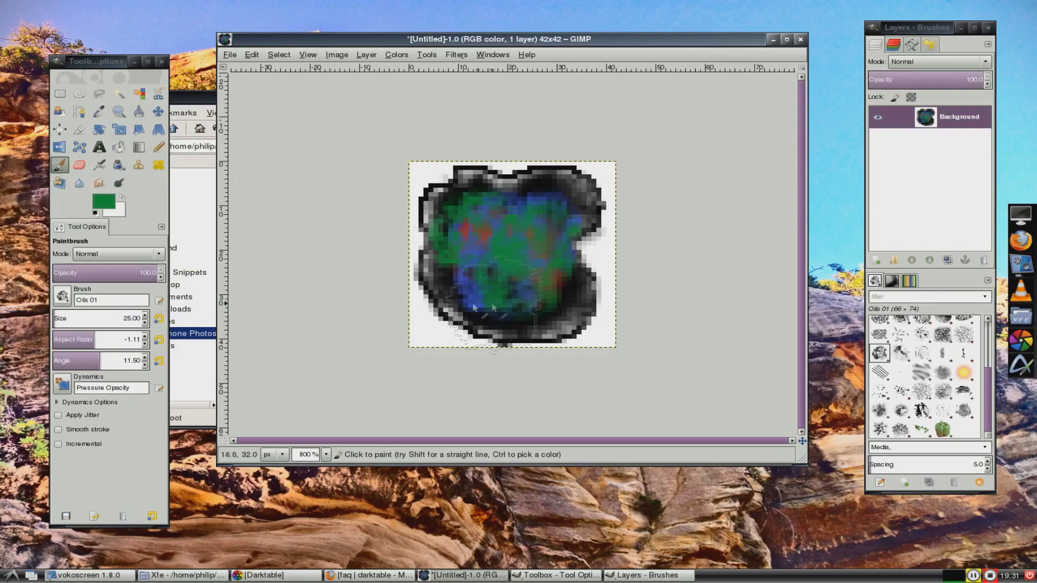
left_click(99, 183)
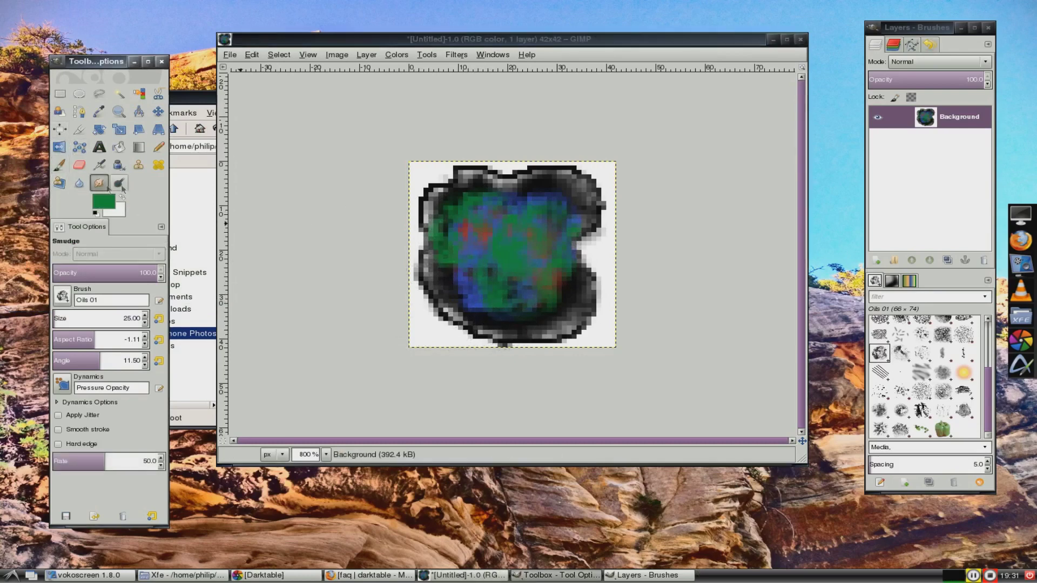
mouse_move(484, 231)
left_mouse_down()
mouse_move(534, 228)
mouse_move(473, 236)
mouse_move(488, 278)
mouse_move(505, 260)
mouse_move(471, 222)
left_mouse_up()
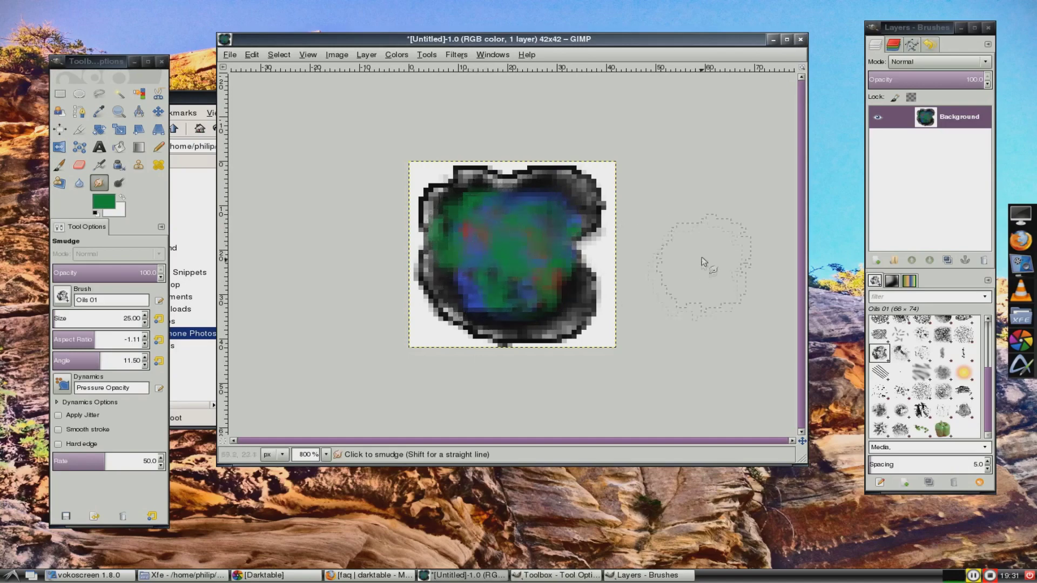
Save the image as "bad button.xcf" in the Photos folder
left_click(229, 55)
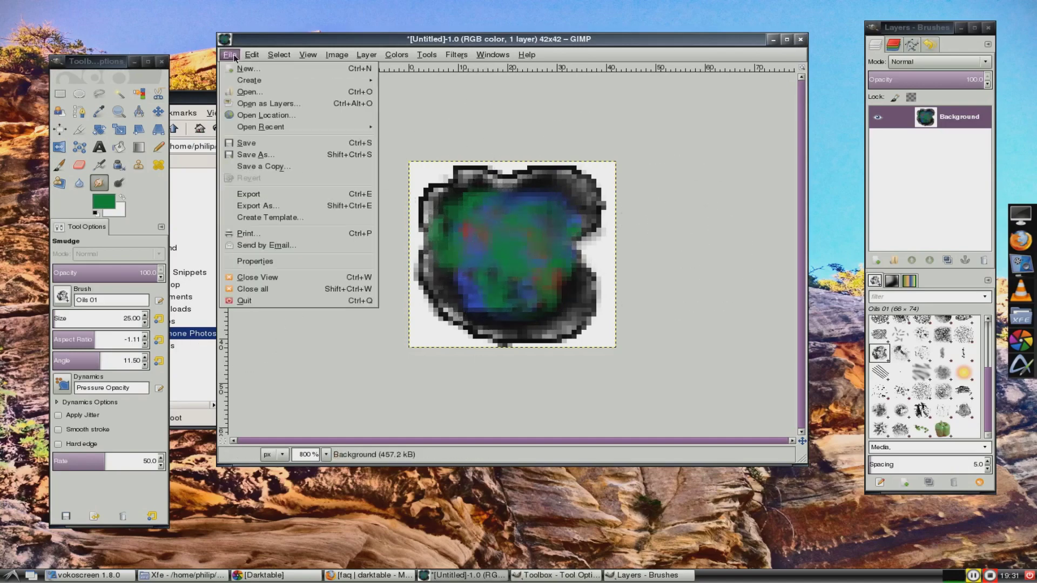
left_click(254, 155)
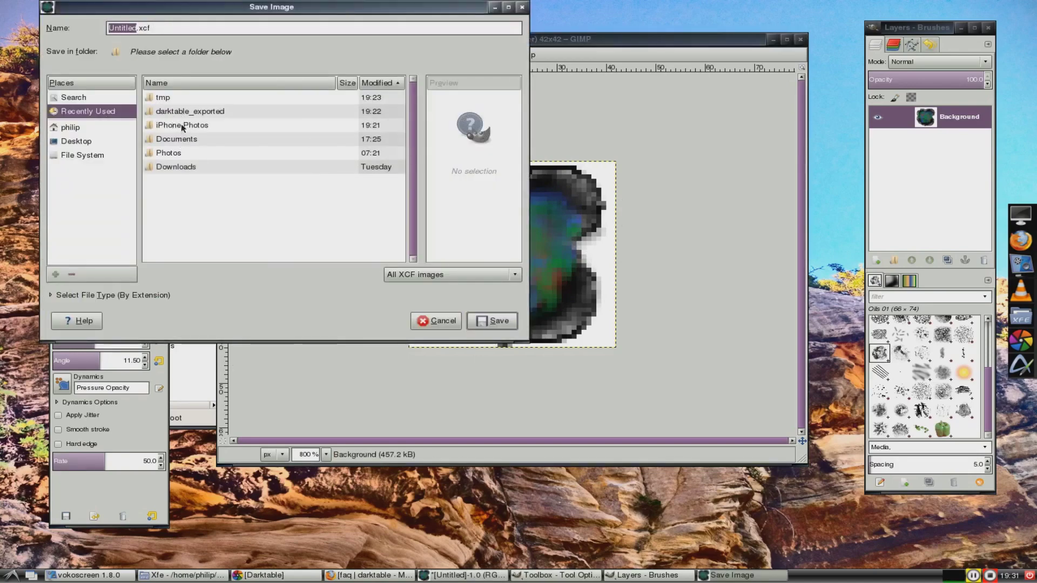
double_click(169, 153)
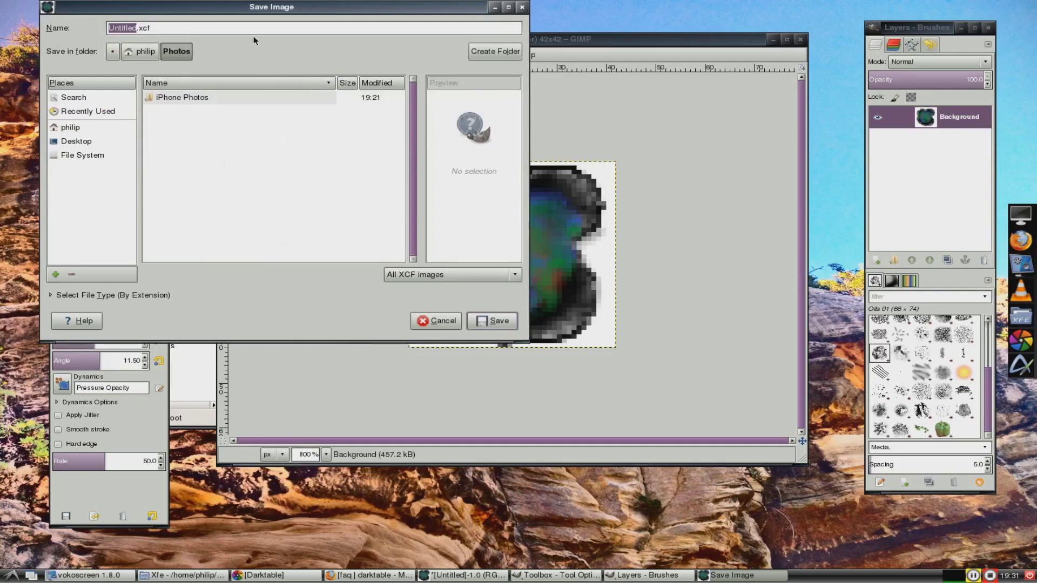
type("bad")
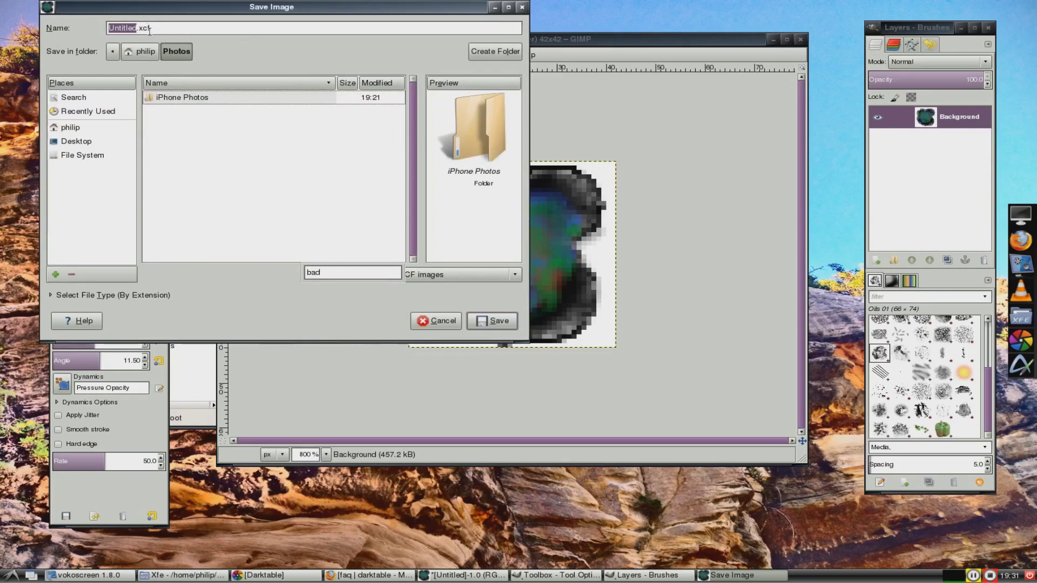
key("BackSpace")
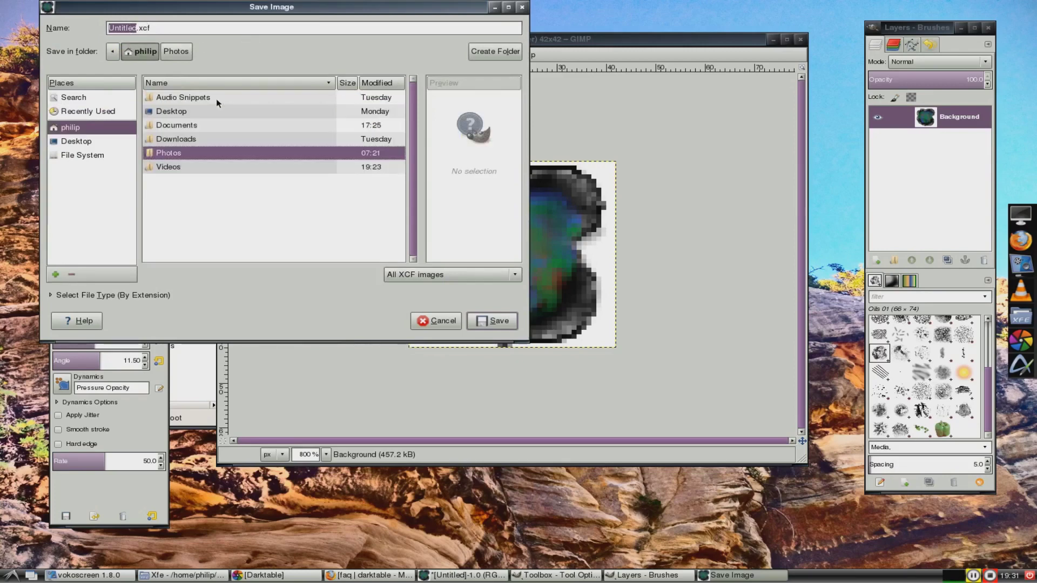
double_click(164, 155)
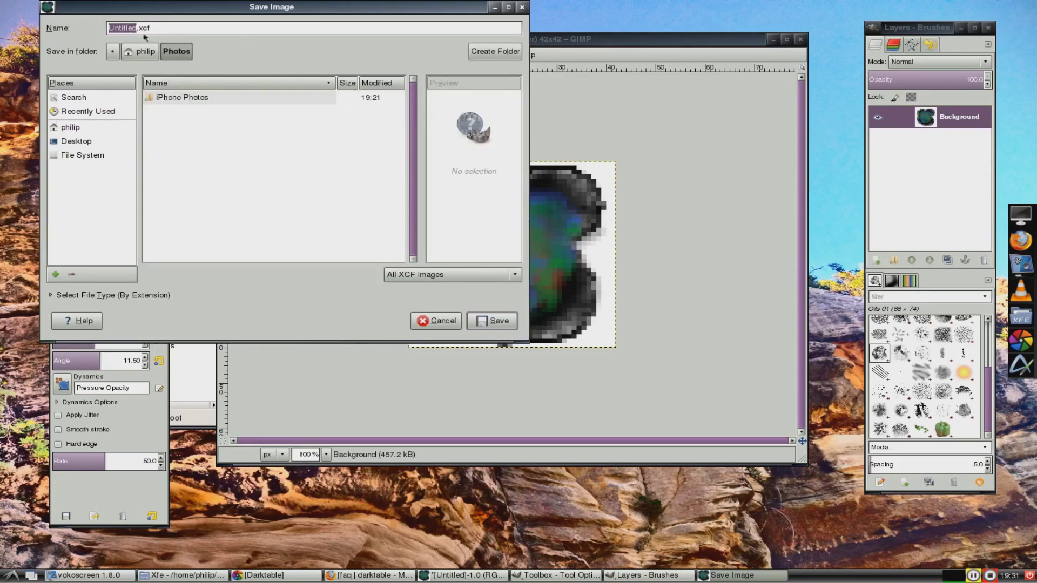
type("bad button")
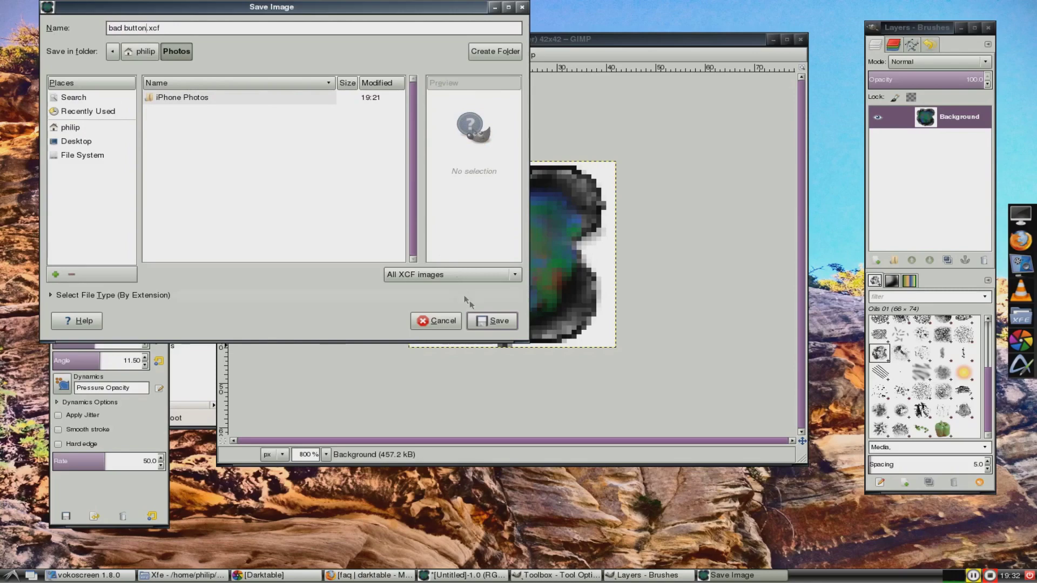
left_click(484, 323)
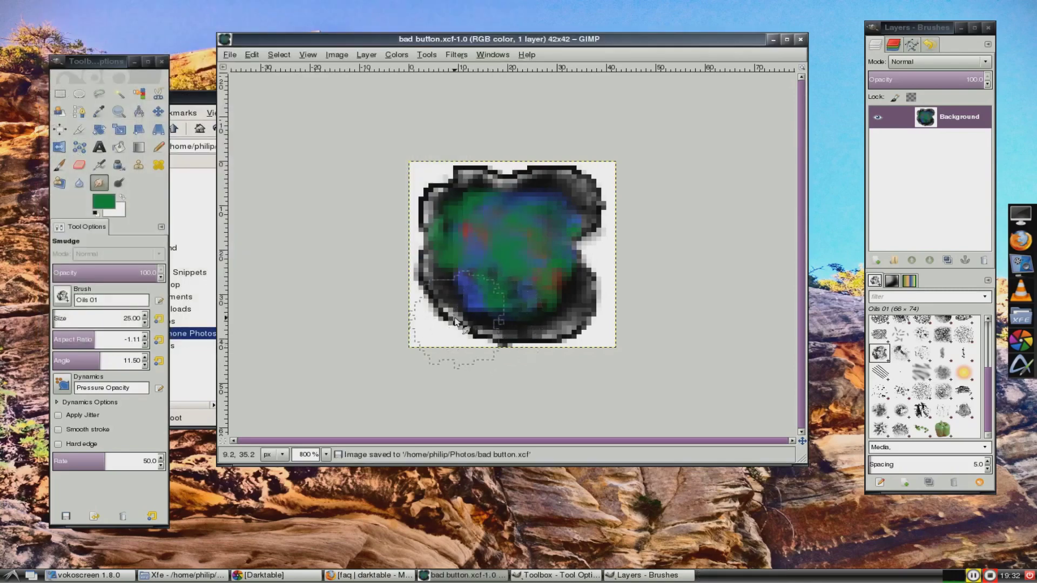
Open the settings of the desktop panel's Menu button and start browsing for a new icon file
right_click(6, 577)
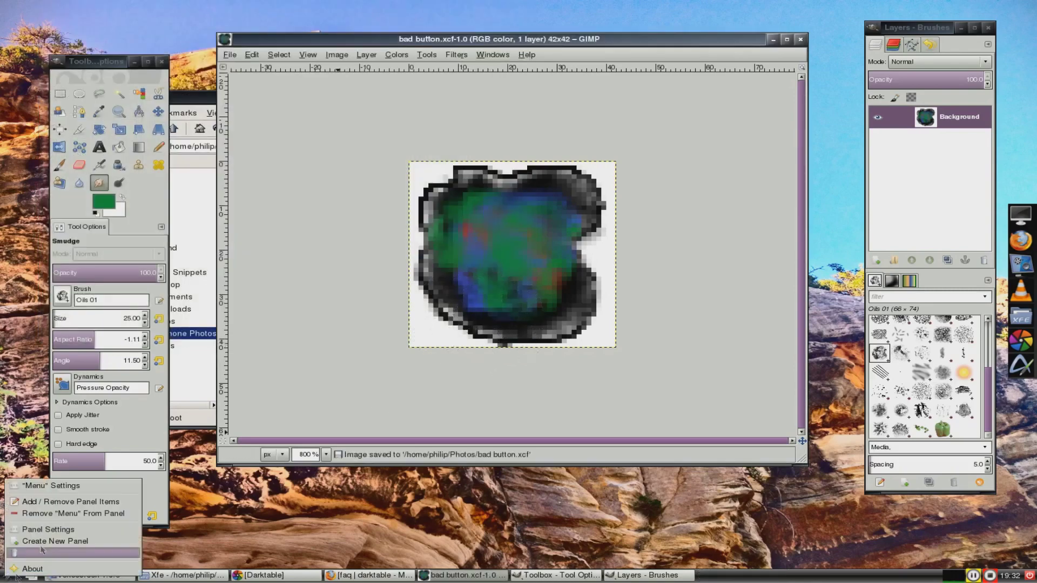
left_click(85, 489)
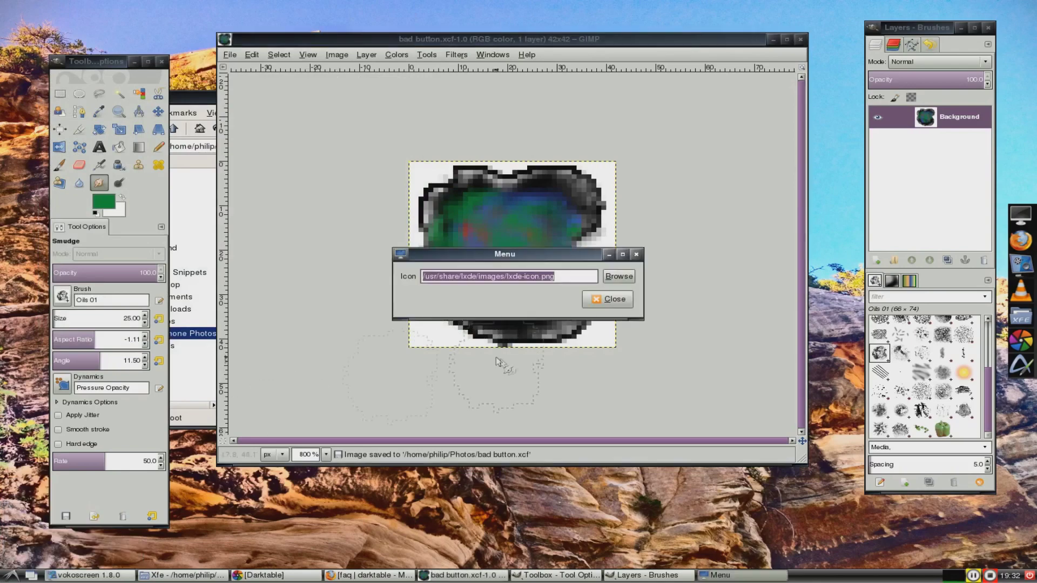
left_click(615, 275)
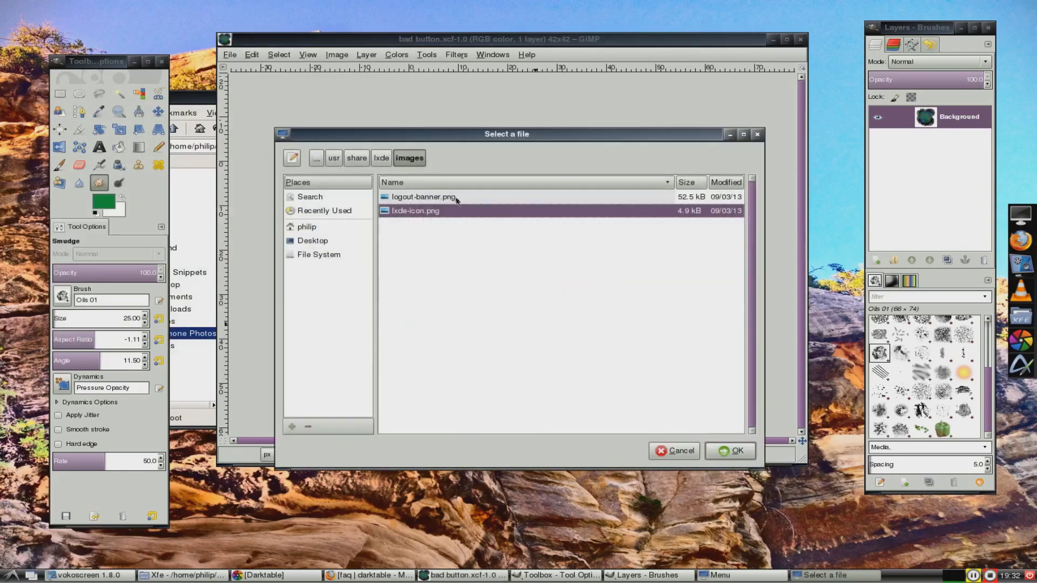
Set the Menu button's icon to bad button.xcf from the Photos folder in the home directory
left_click(380, 158)
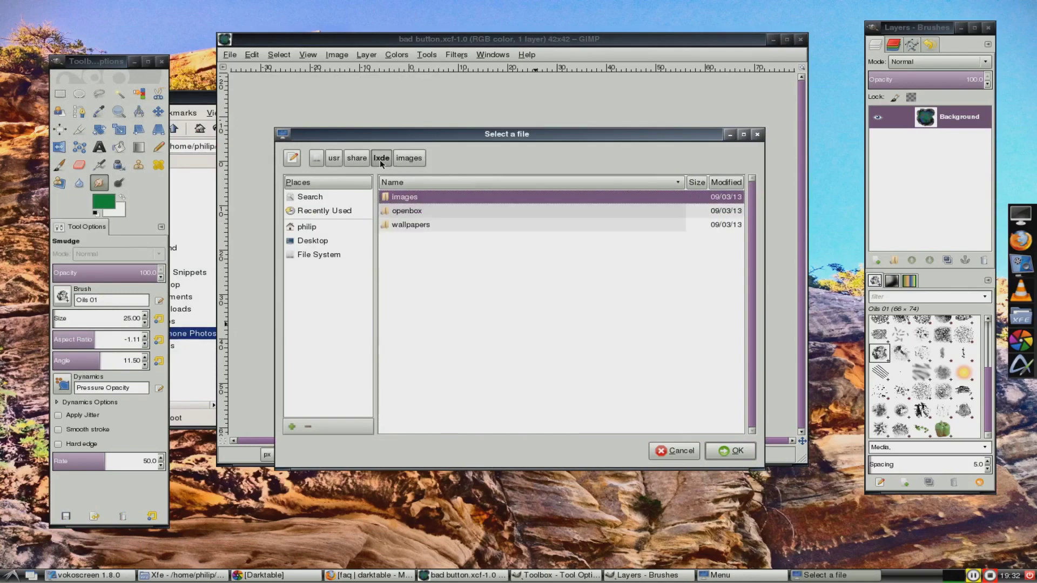
left_click(356, 158)
left_click(408, 158)
left_click(381, 158)
left_click(424, 211)
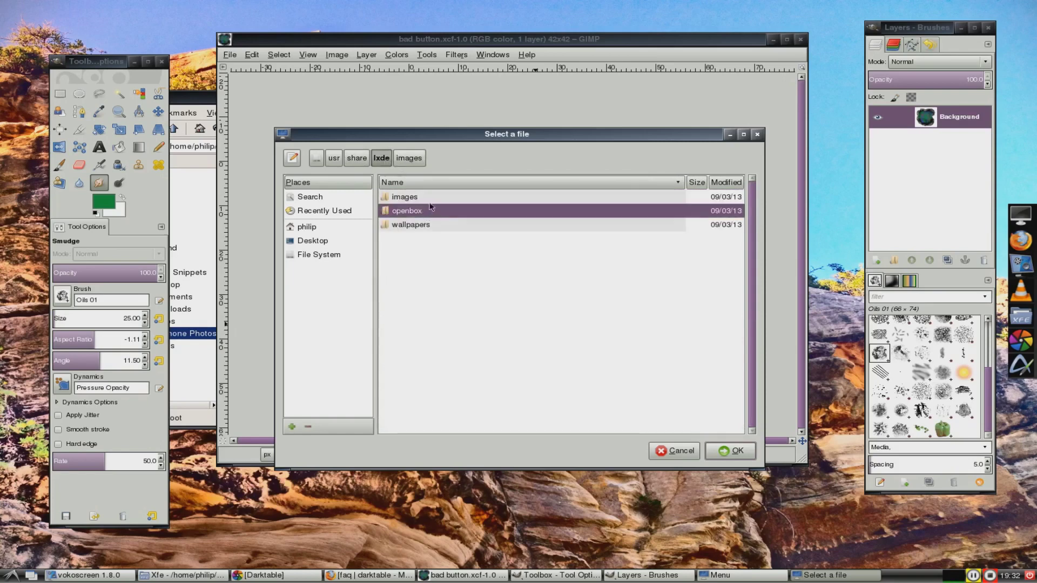
left_click(305, 227)
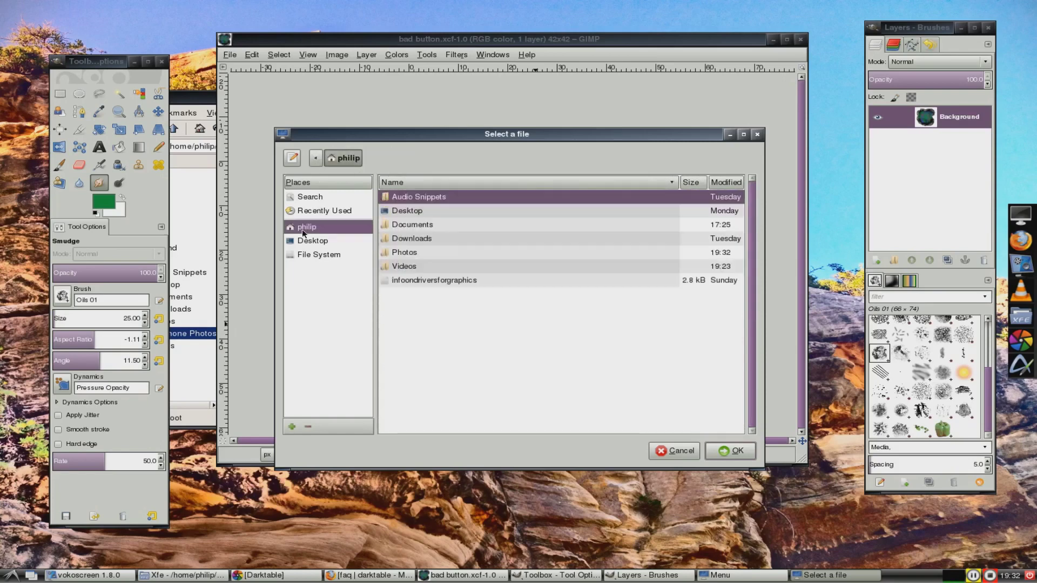
double_click(418, 255)
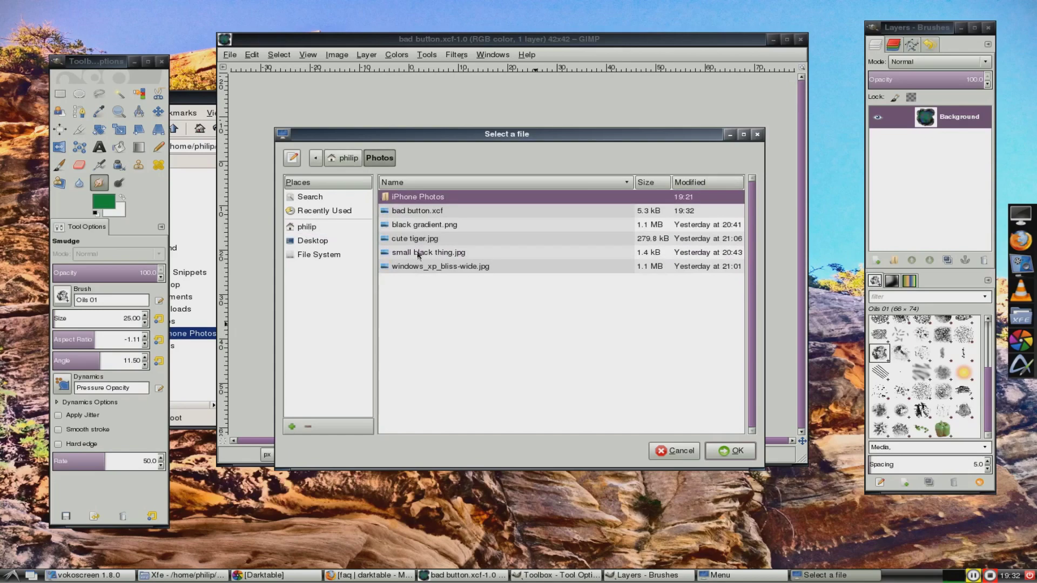
left_click(433, 212)
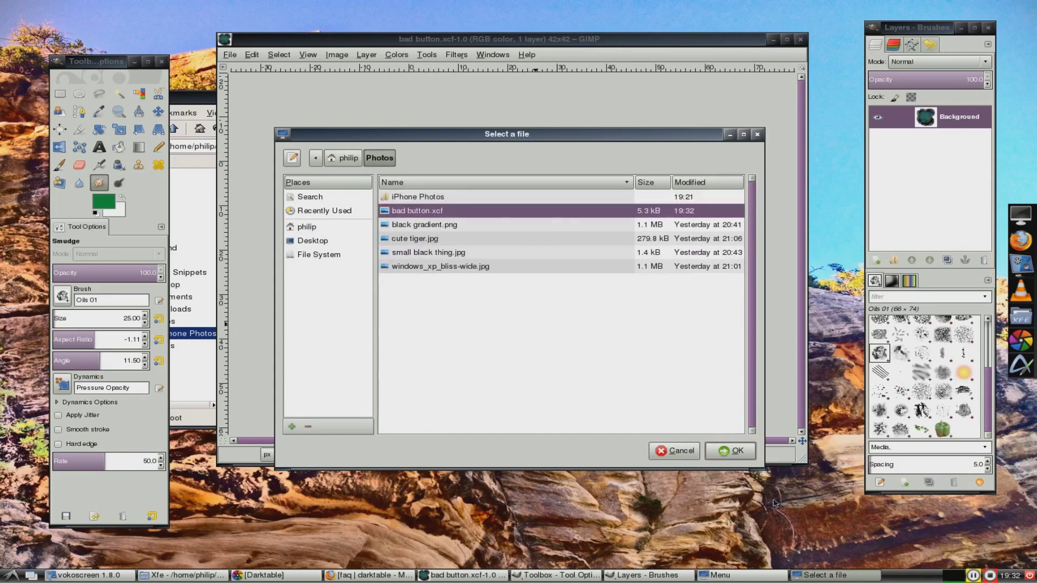
left_click(736, 452)
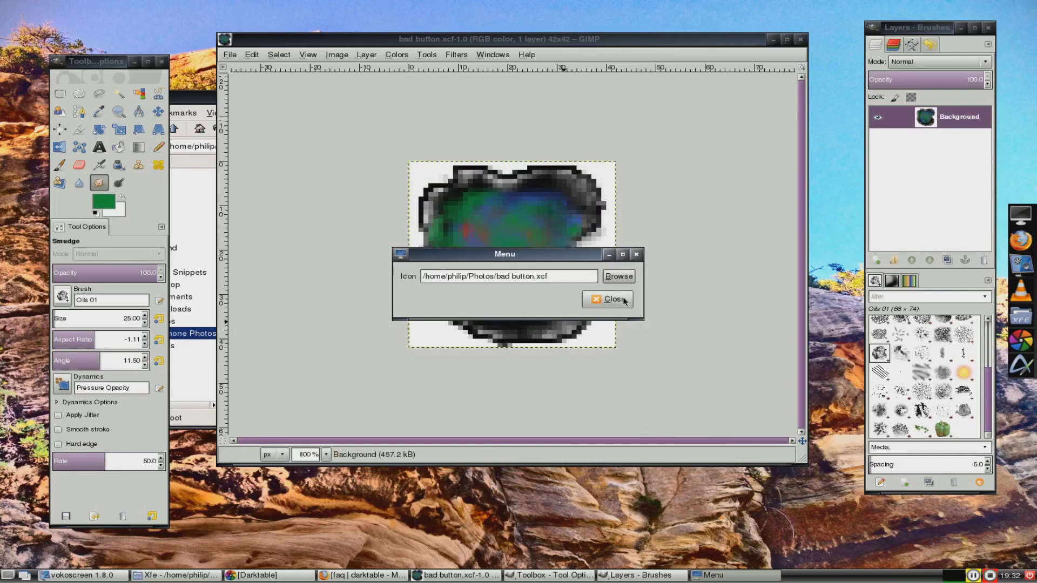
Close the Menu button's settings and open the desktop menu to check the button with its new icon
left_click(9, 576)
left_click(8, 576)
left_click(616, 300)
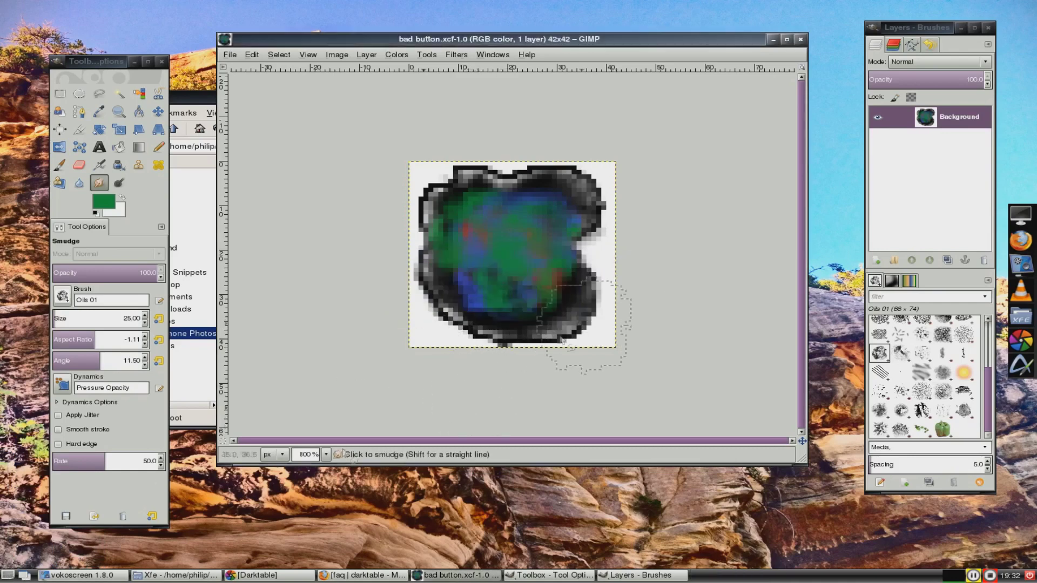
left_click(7, 577)
left_click(8, 576)
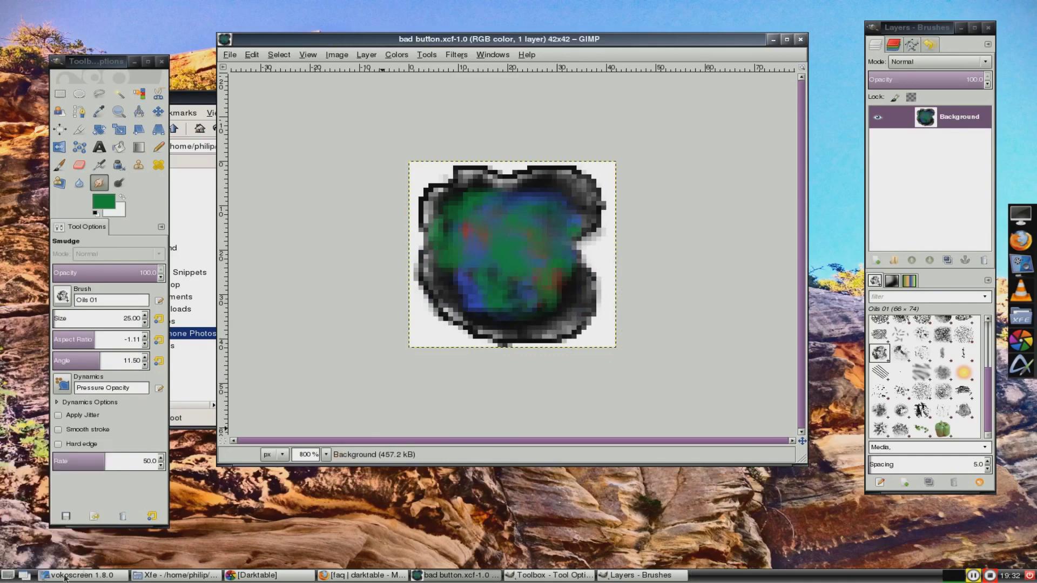
left_click(8, 577)
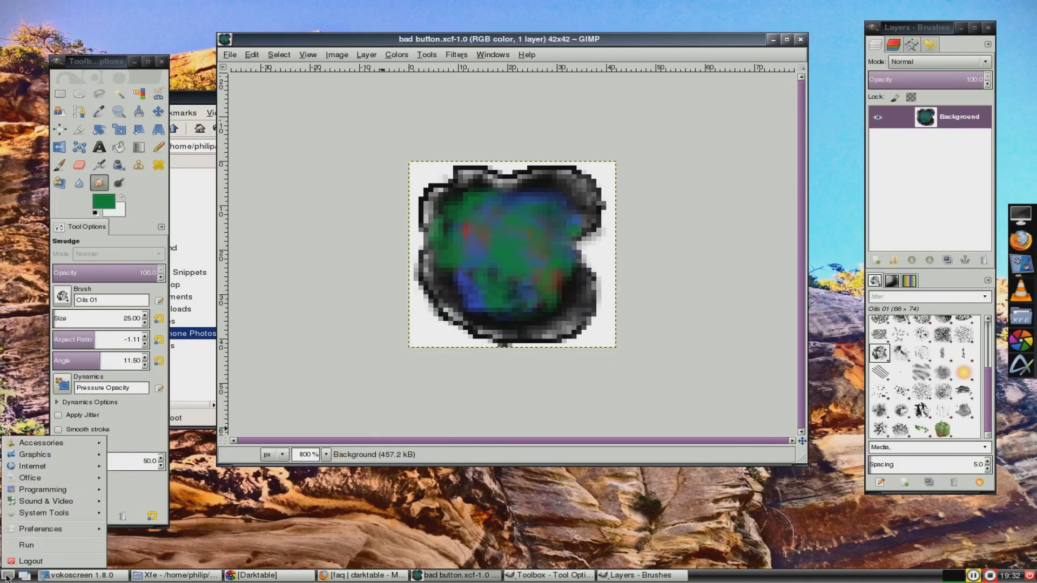
left_click(7, 577)
Reopen the Menu button's settings, set its icon to black gradient.png, and test the button
right_click(8, 577)
left_click(66, 486)
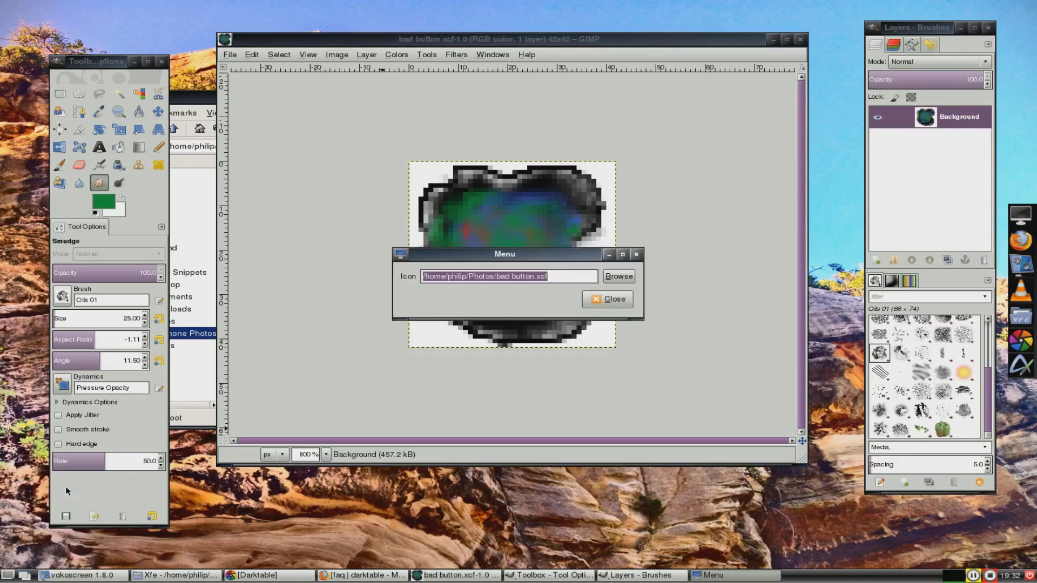
left_click(618, 276)
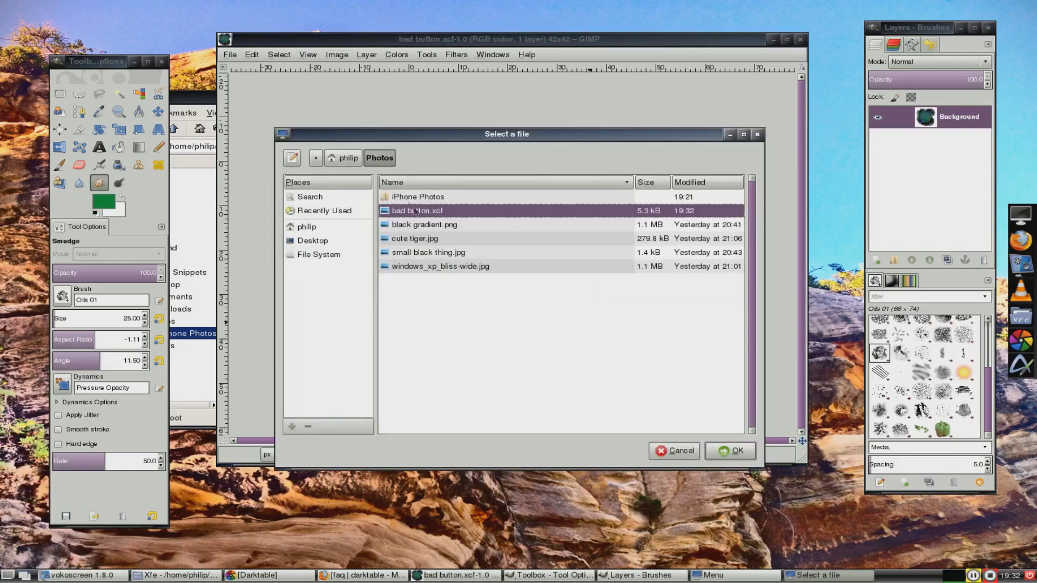
left_click(430, 224)
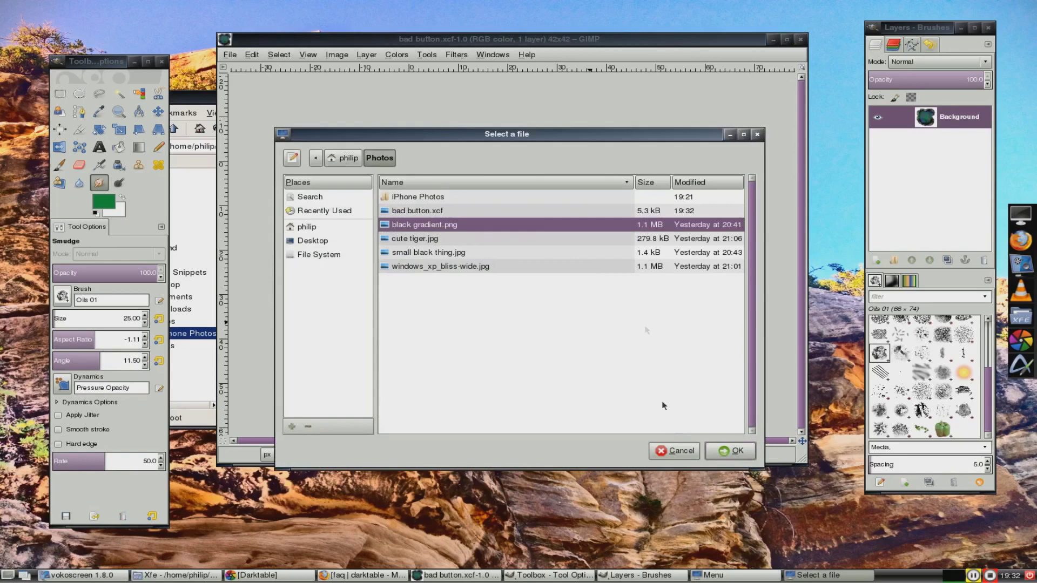
left_click(730, 451)
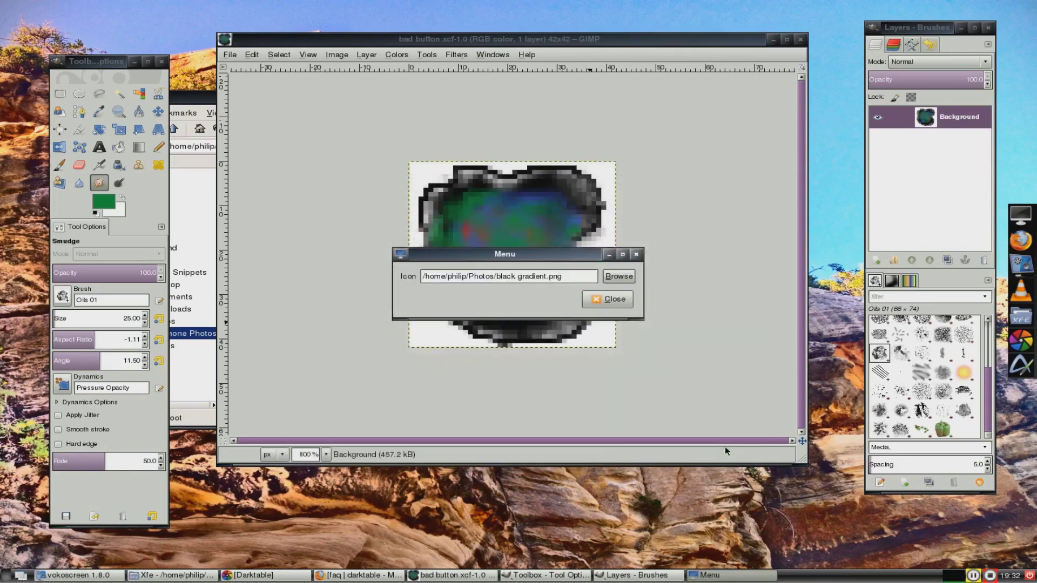
left_click(4, 578)
left_click(4, 577)
Set the Menu button's icon to cute tiger.jpg from the Photos folder and test the button
right_click(5, 578)
left_click(82, 493)
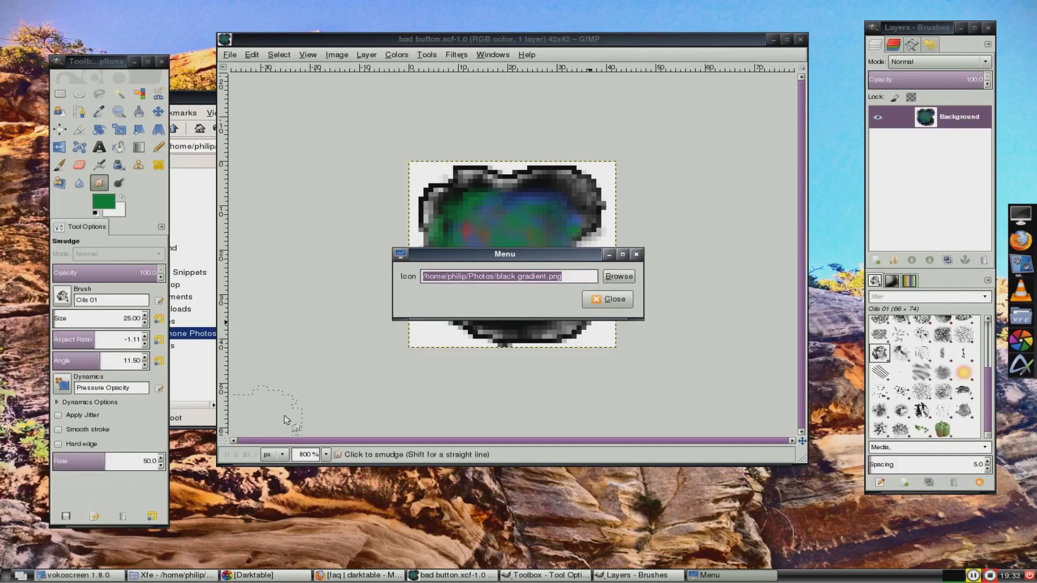
left_click(613, 276)
left_click(432, 253)
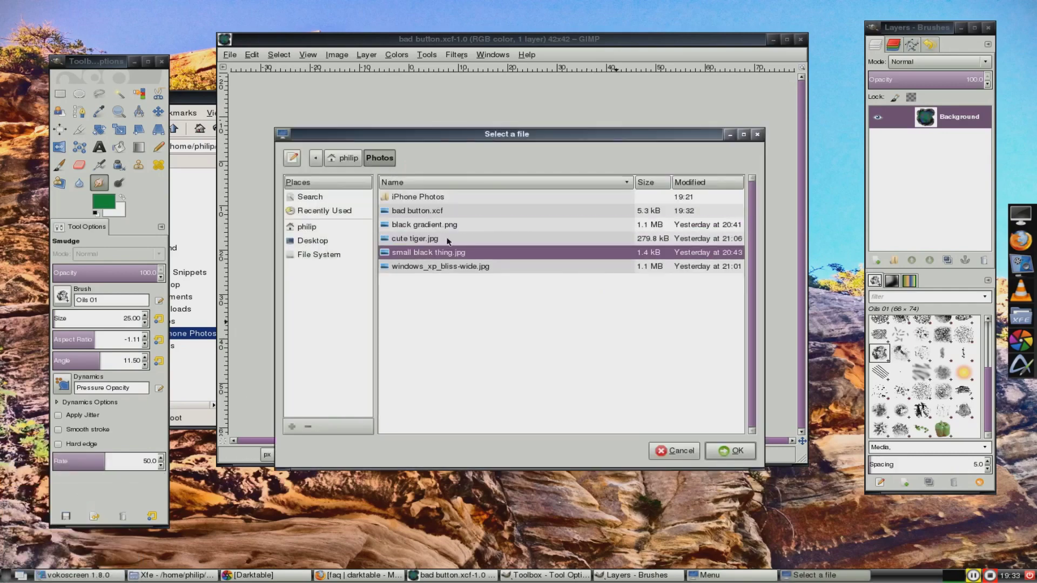
left_click(452, 242)
left_click(720, 455)
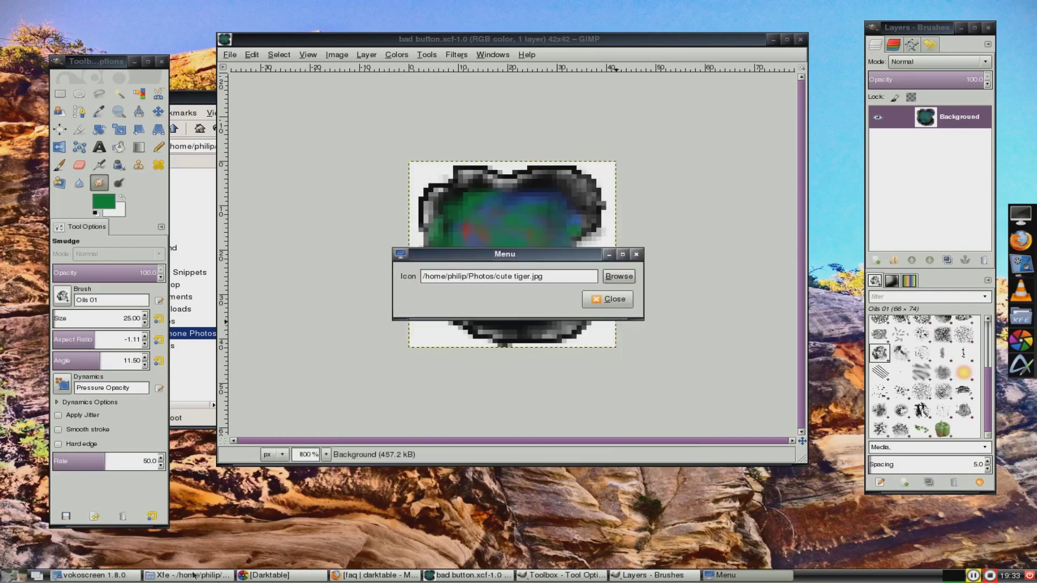
left_click(11, 575)
left_click(158, 550)
left_click(11, 575)
key("Escape")
Set the Menu button's icon to IMG_0159.JPG from the iPhone Photos folder and test the button
left_click(613, 281)
left_click(455, 253)
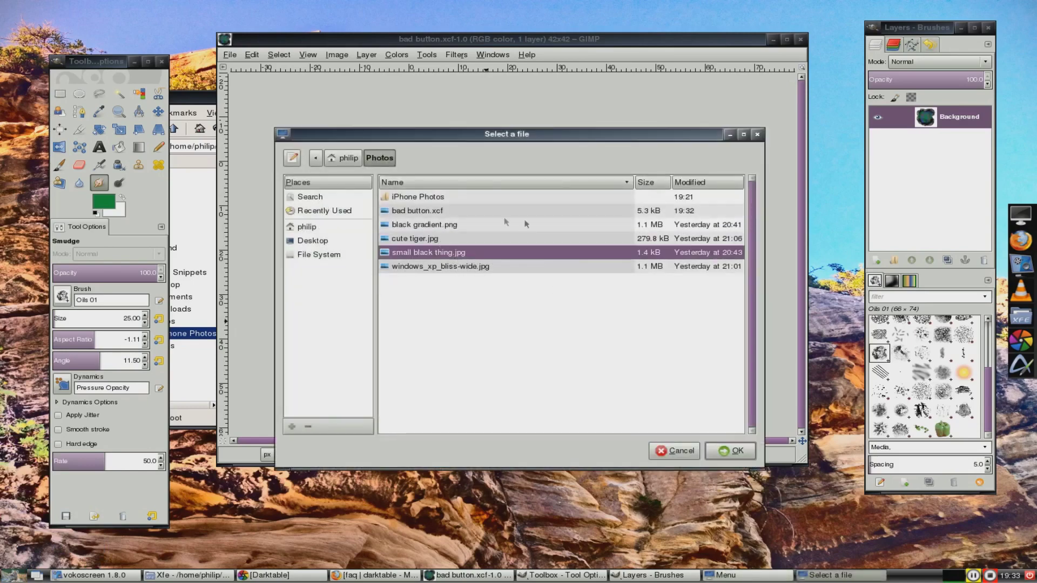
left_click(466, 196)
double_click(465, 196)
left_click(446, 239)
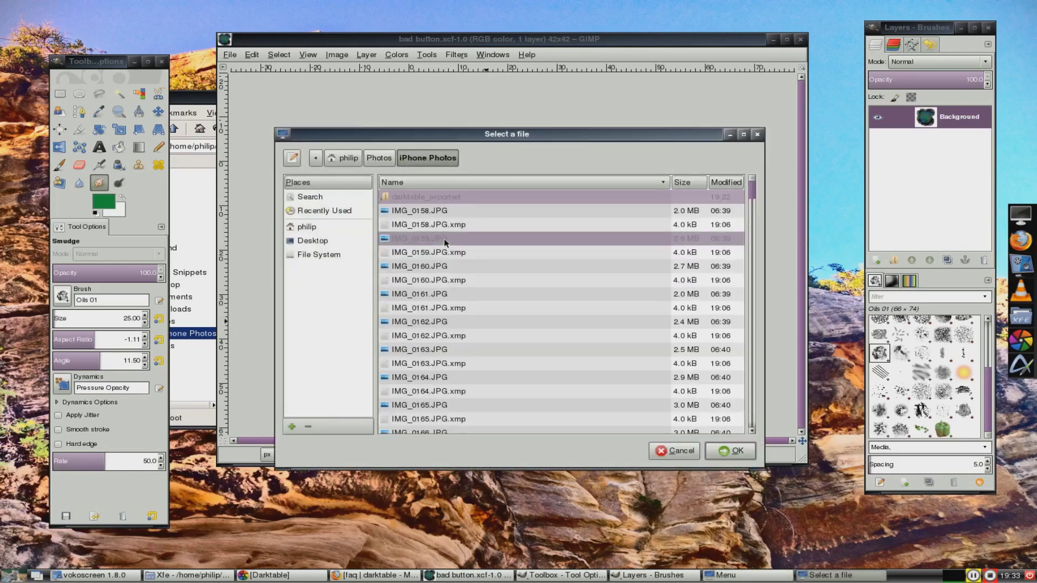
left_click(724, 452)
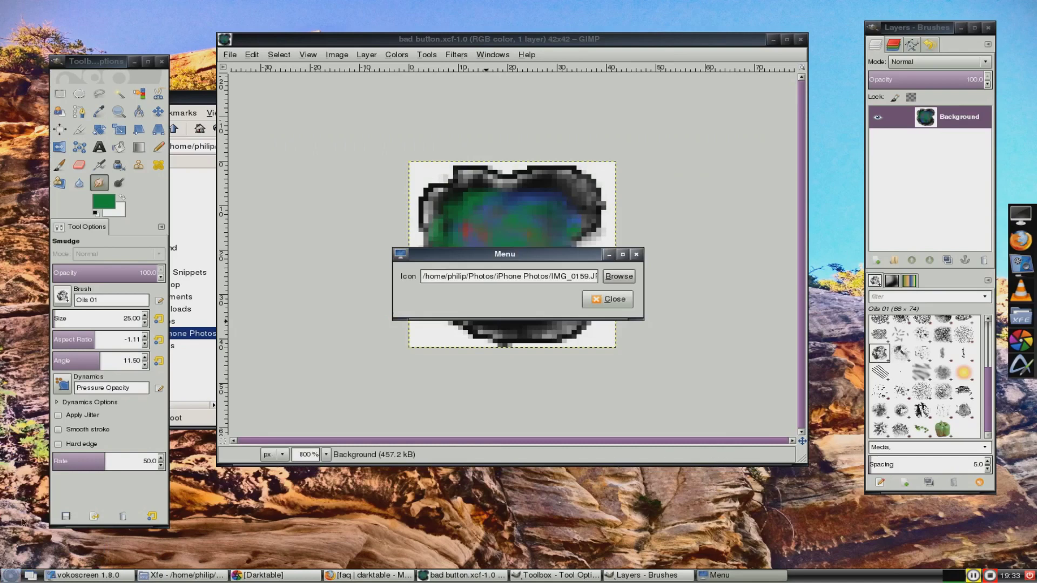
left_click(12, 574)
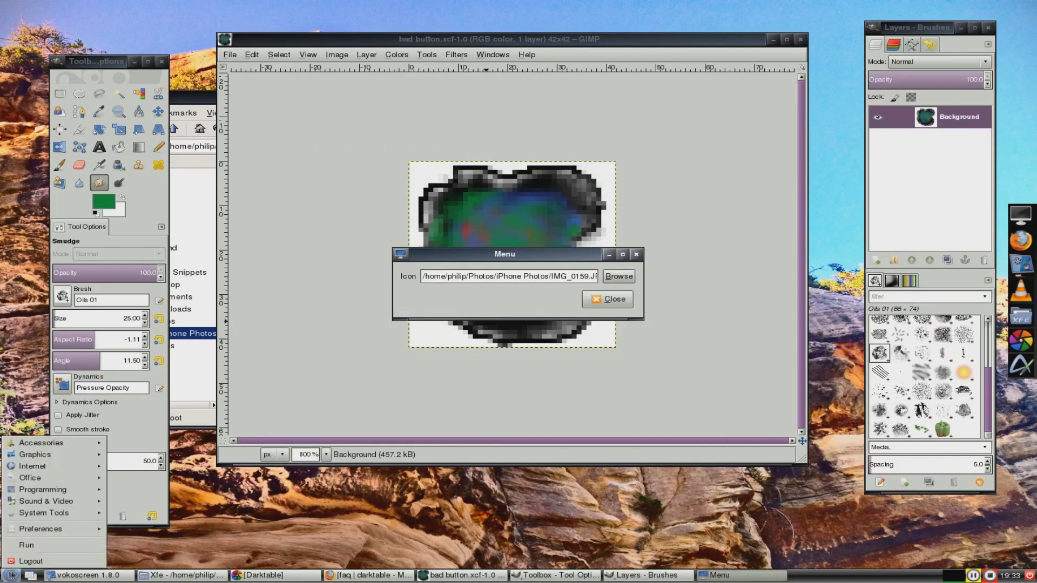
left_click(193, 558)
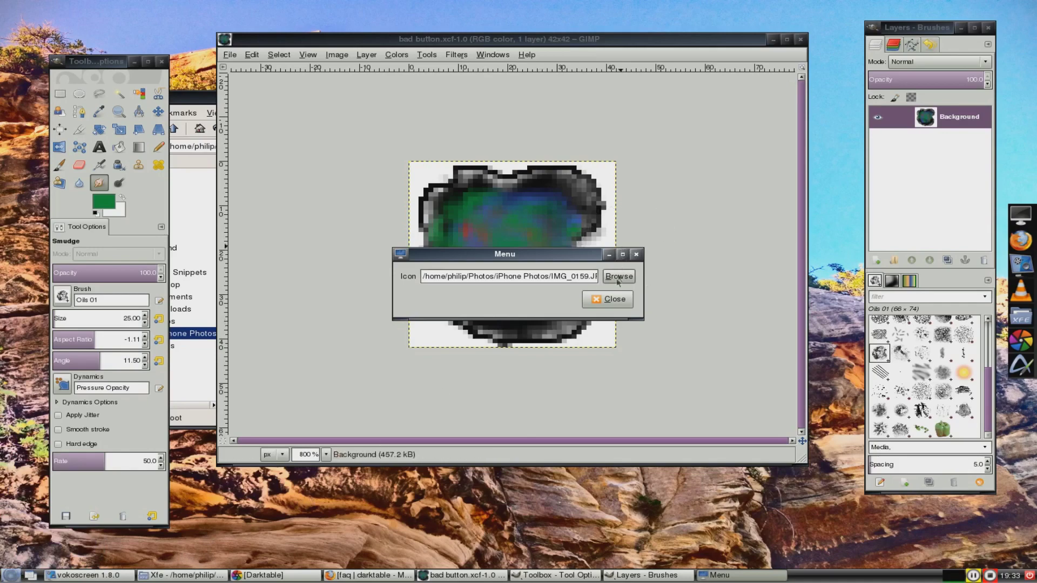
left_click(229, 55)
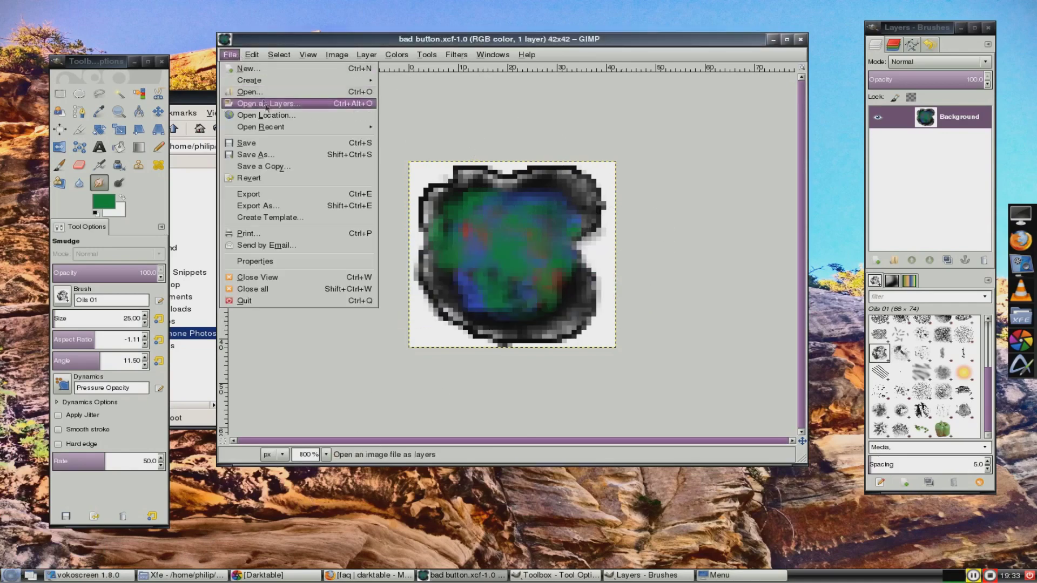
left_click(277, 154)
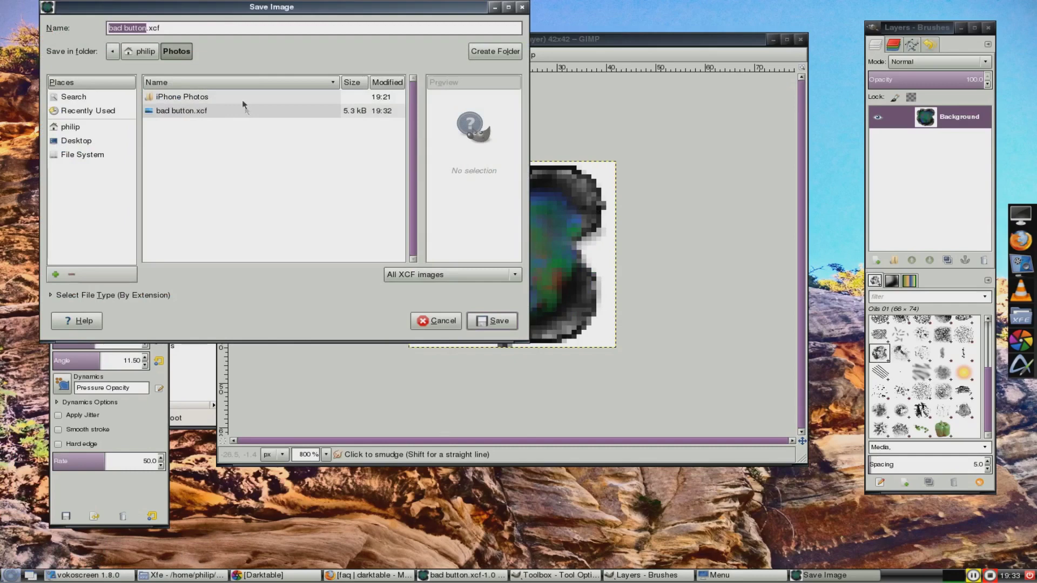
left_click(442, 272)
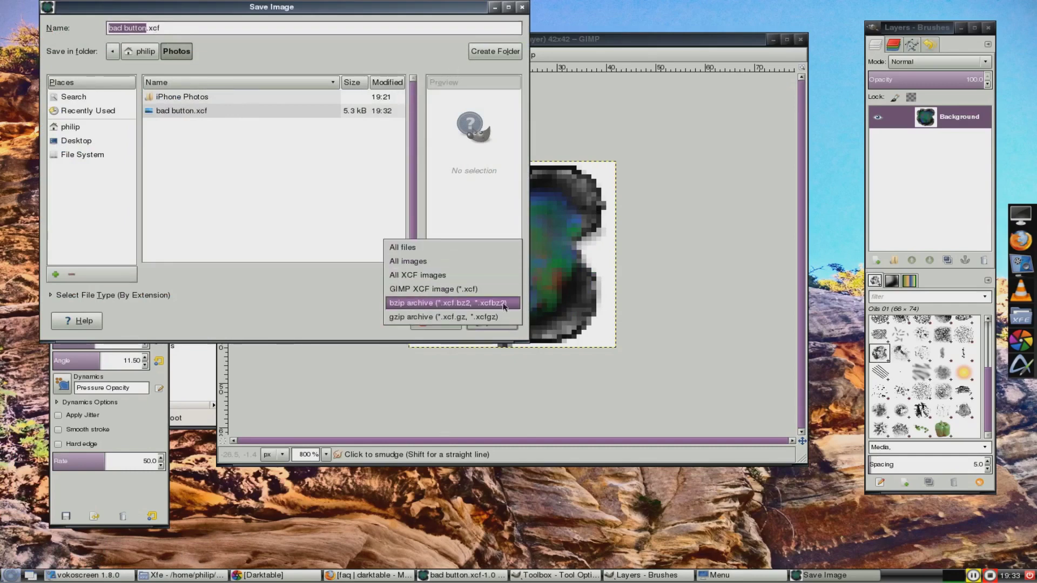
left_click(490, 266)
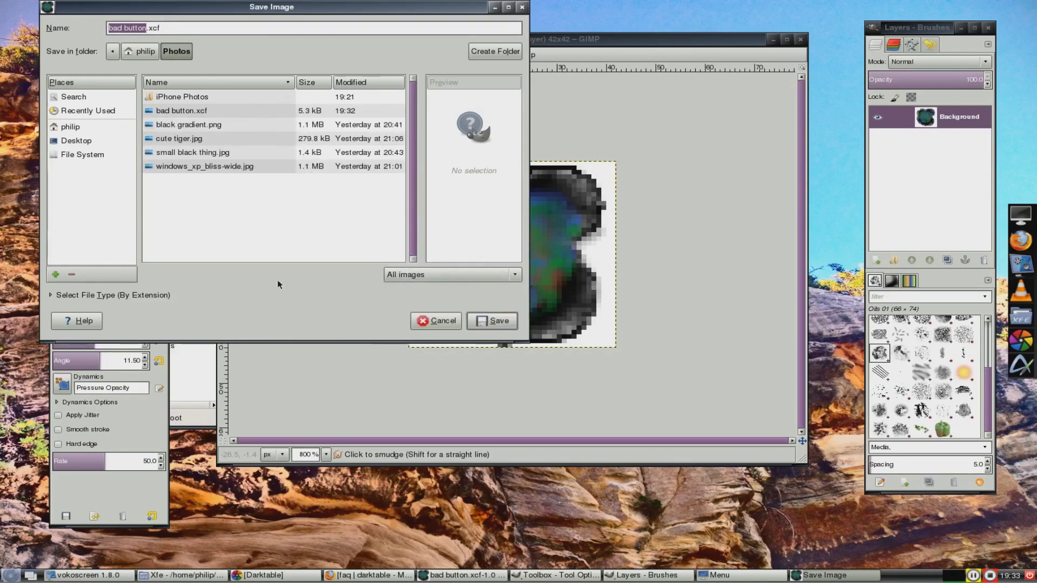
left_click(131, 296)
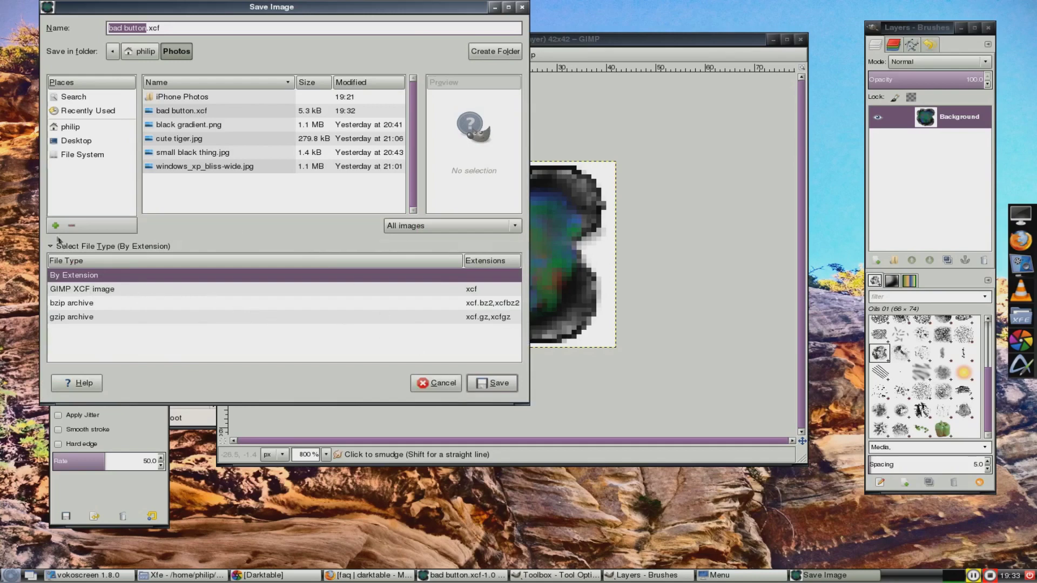
Switch to Firefox to search Google for "gimp jpg", and cancel the pending Save Image dialog in GIMP
left_click(351, 576)
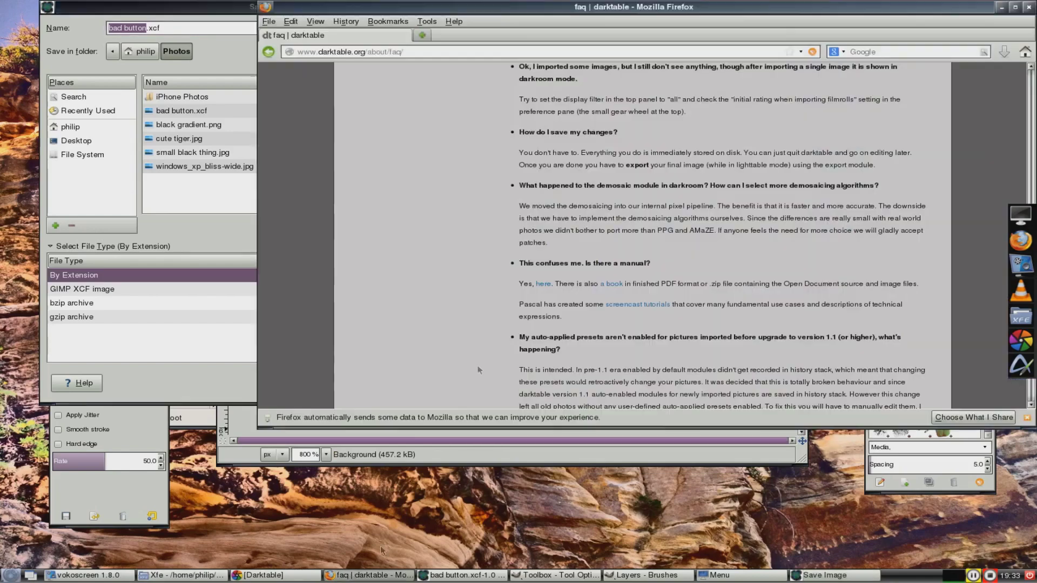
left_click(911, 51)
type("gimp ")
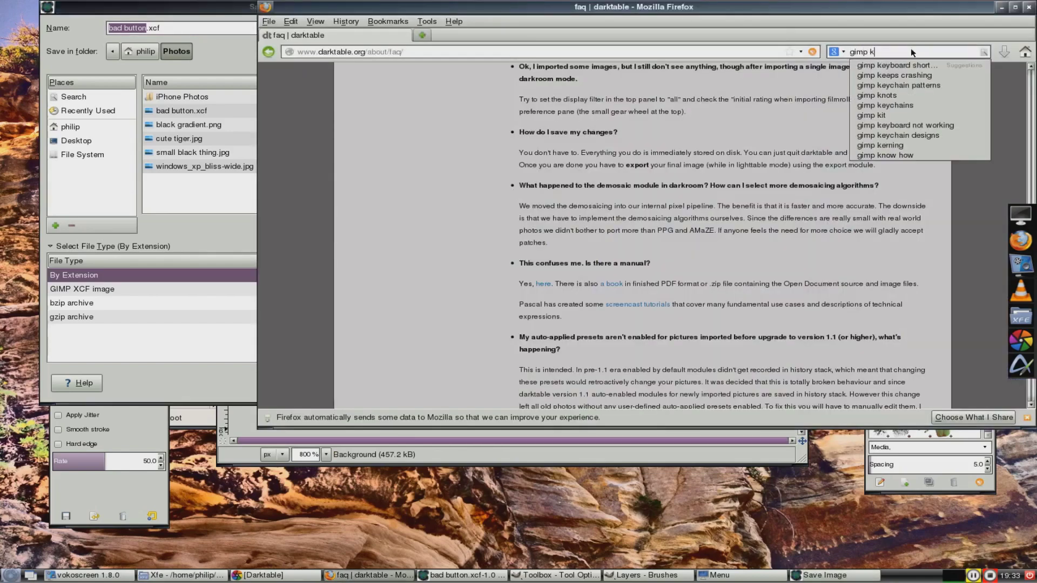
type("jpg")
key("Return")
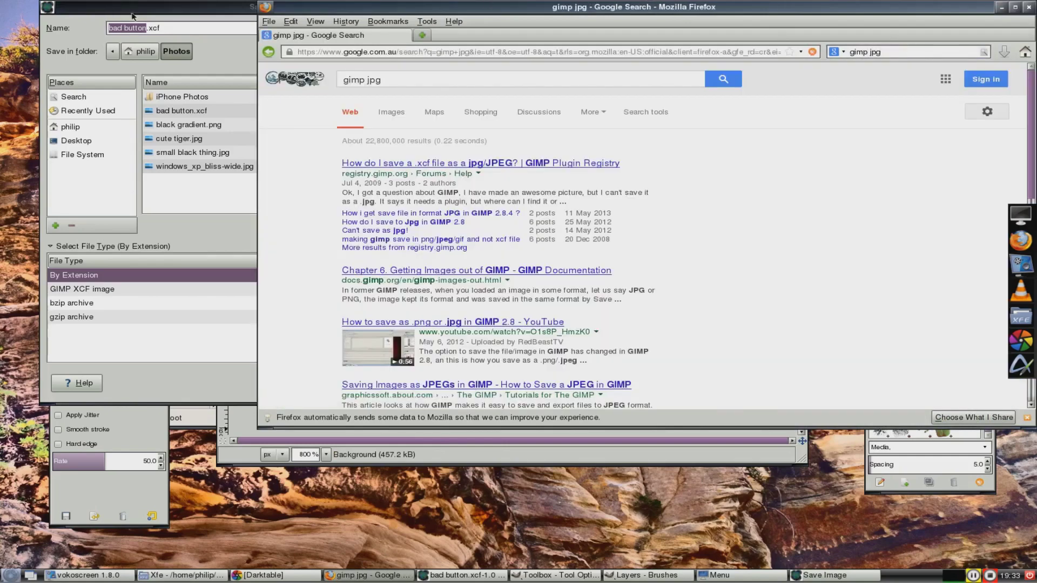
key("alt+Tab")
left_click(446, 383)
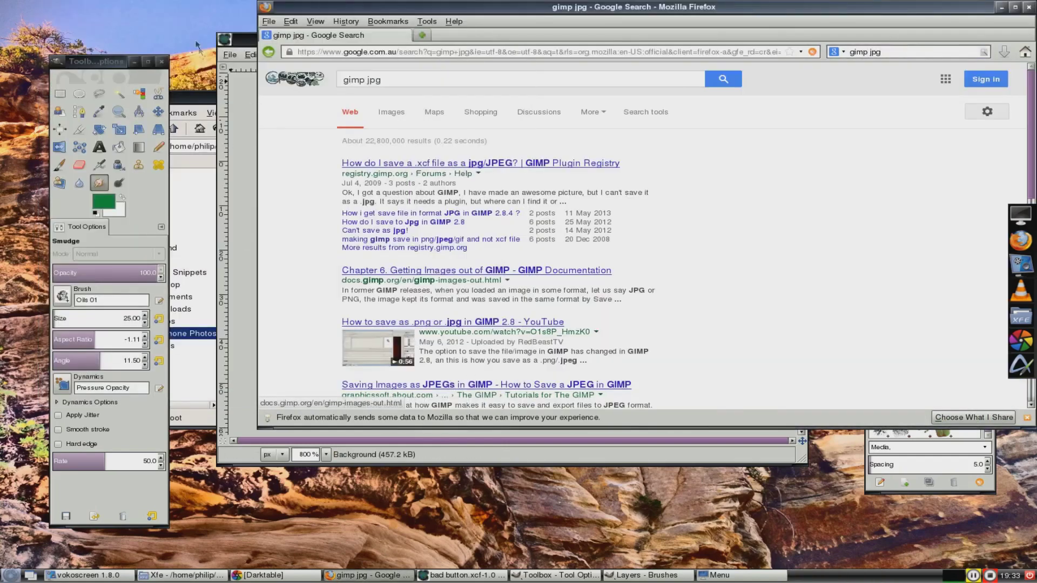
Export the image to the Photos folder as bad button.png with the PNG file type and default PNG options
left_click(229, 54)
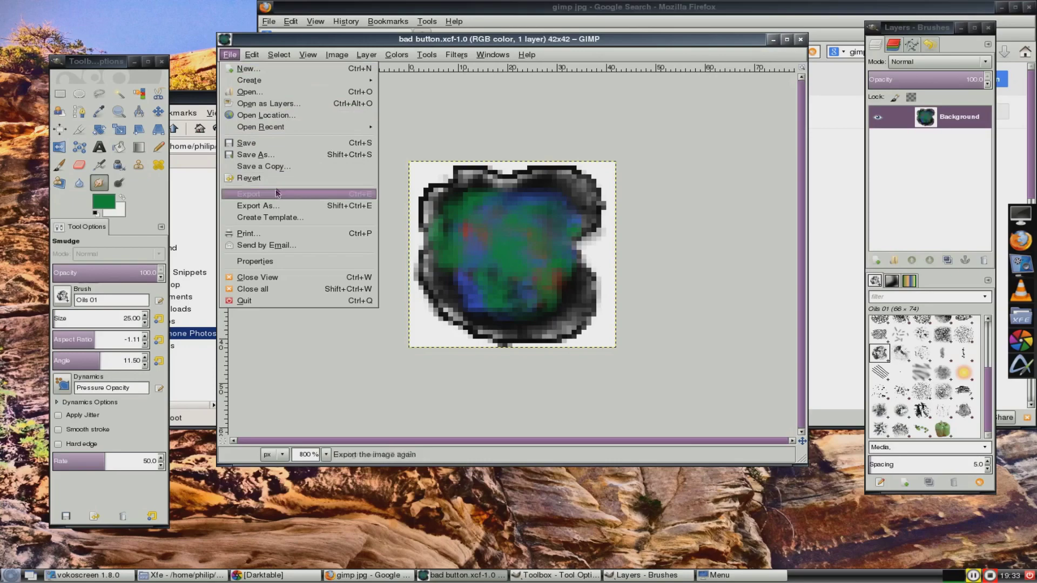
left_click(278, 208)
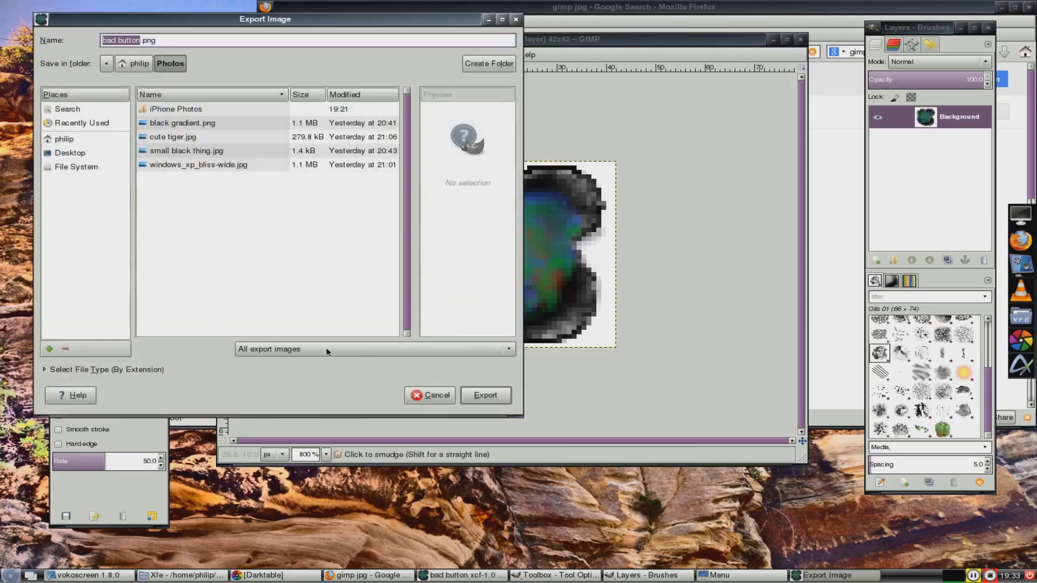
left_click(264, 349)
scroll(311, 473, "down", 5)
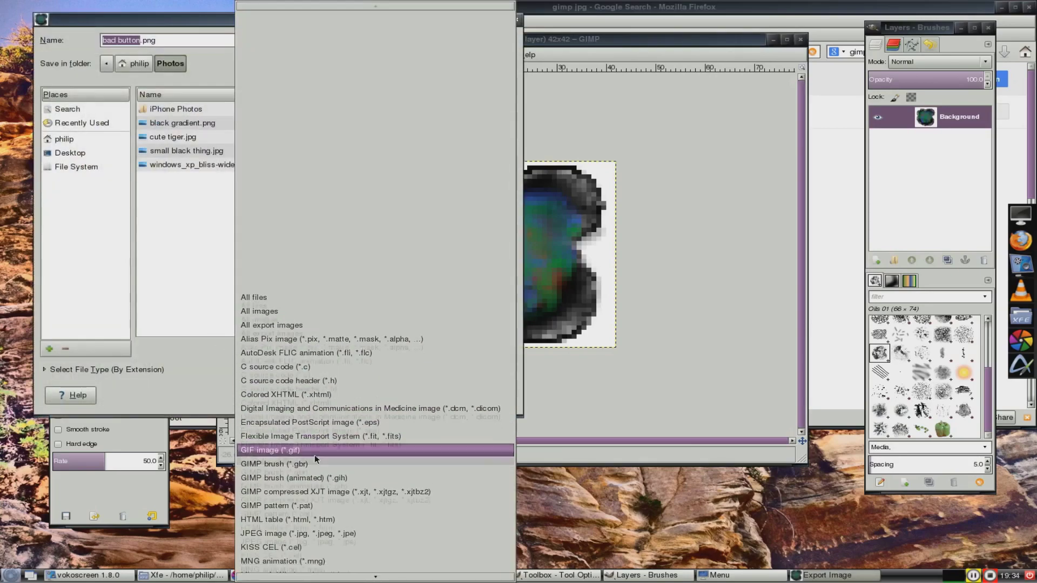
scroll(310, 473, "down", 5)
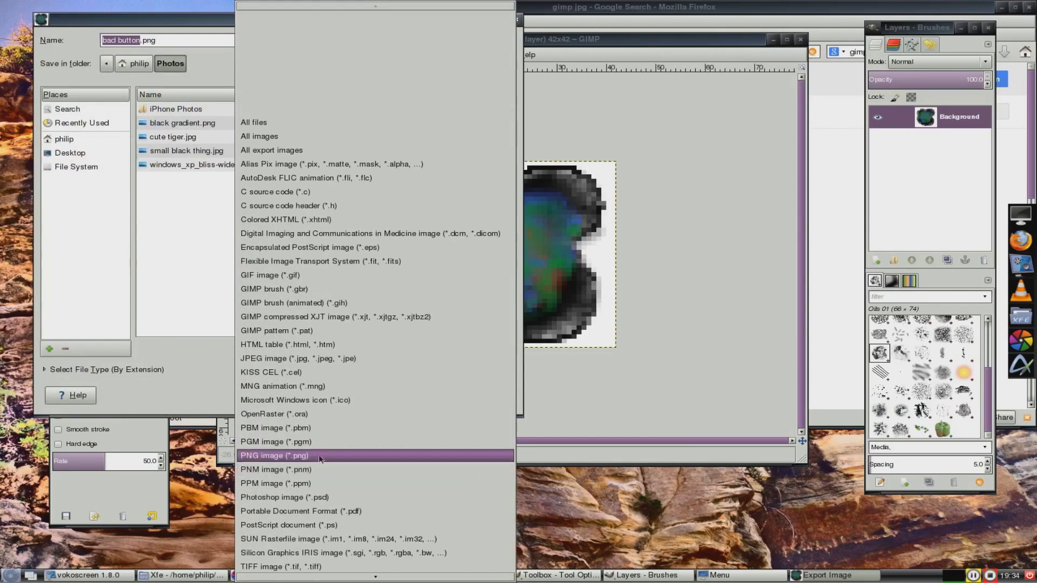
left_click(323, 460)
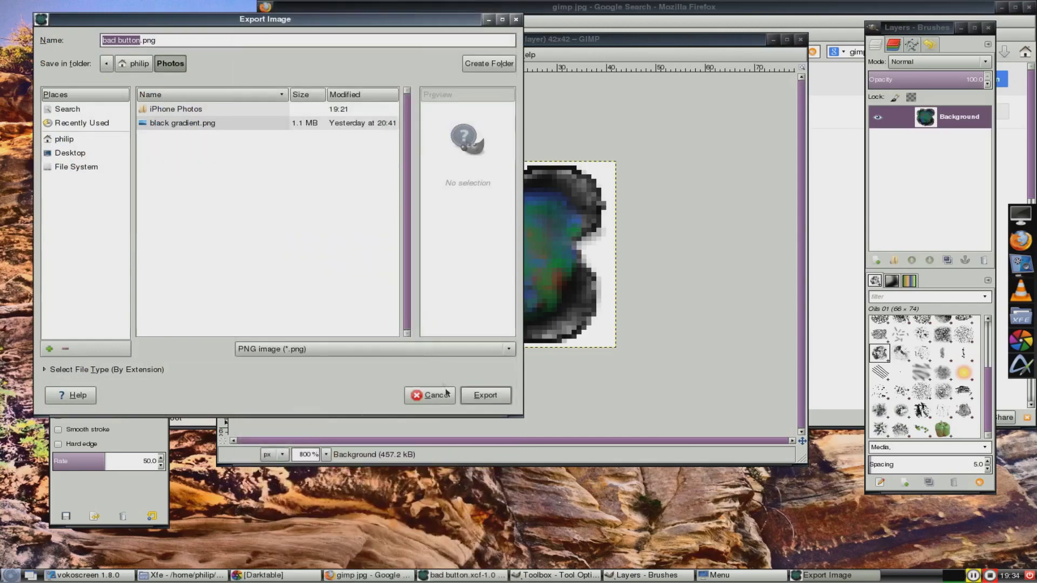
left_click(491, 398)
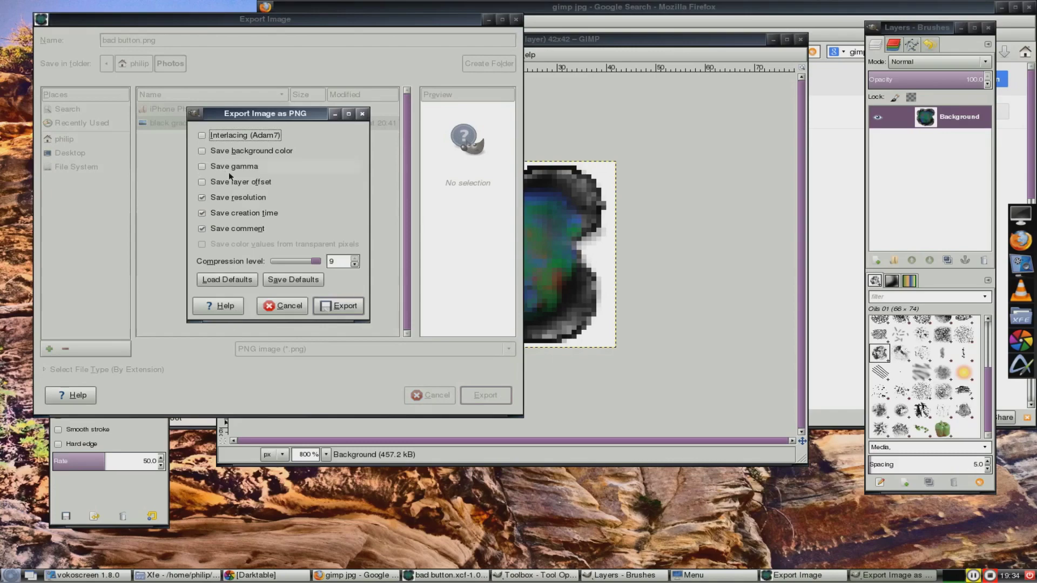
left_click(336, 305)
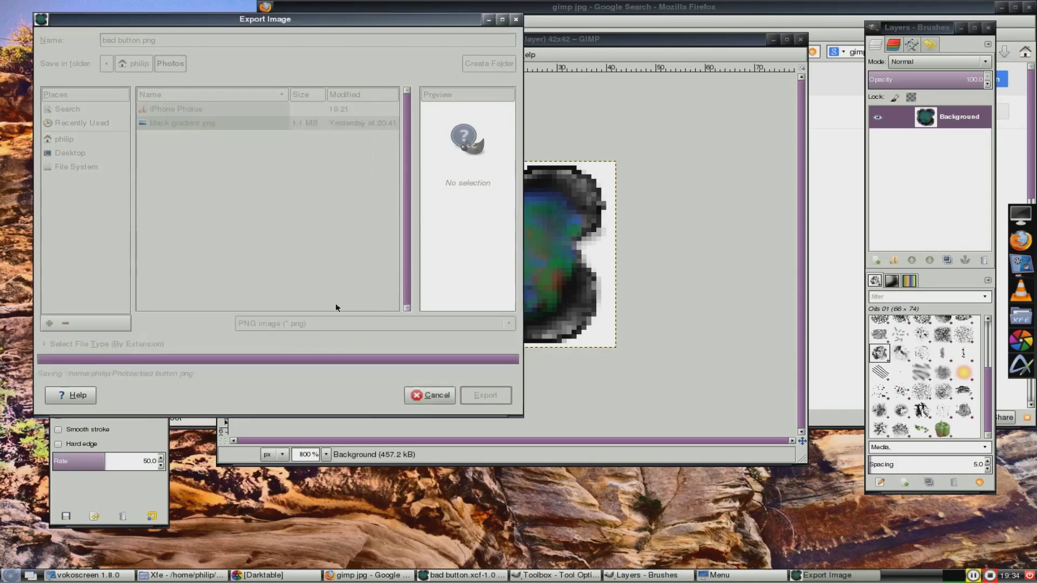
Set the desktop Menu button's icon to bad button.png from the Photos folder and close its settings
right_click(14, 577)
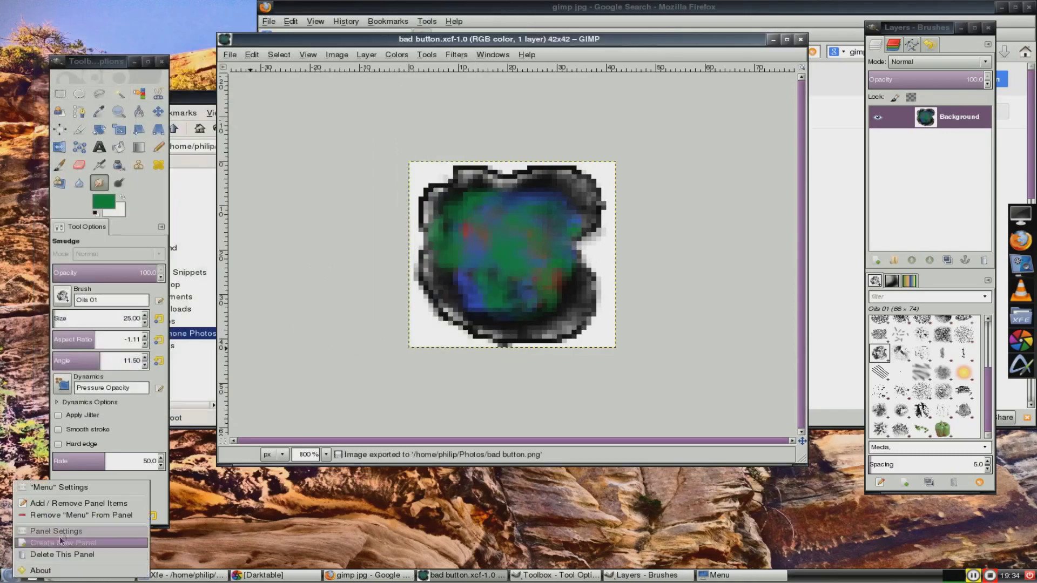
left_click(58, 487)
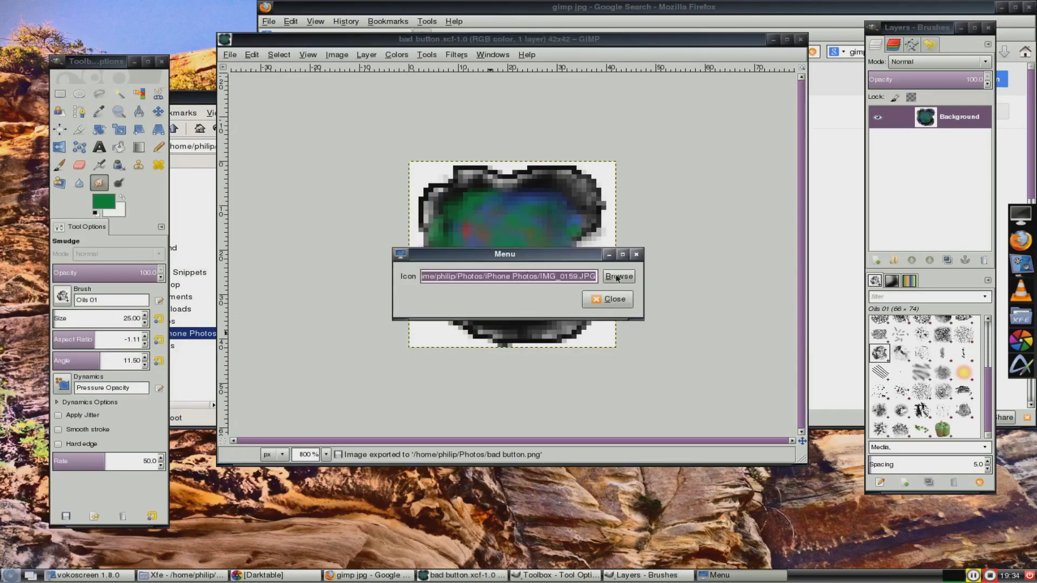
left_click(617, 277)
left_click(393, 128)
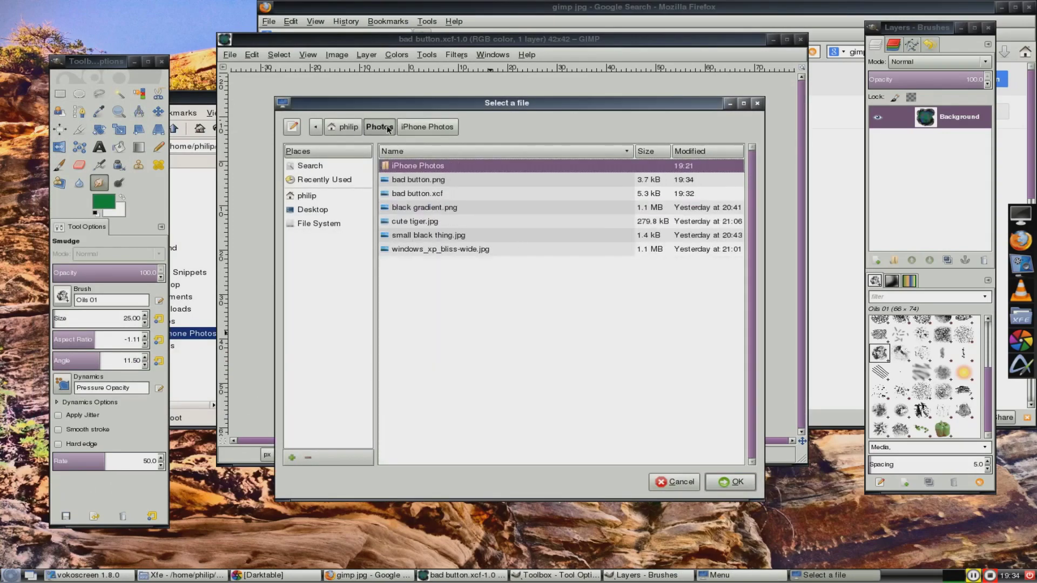
left_click(471, 183)
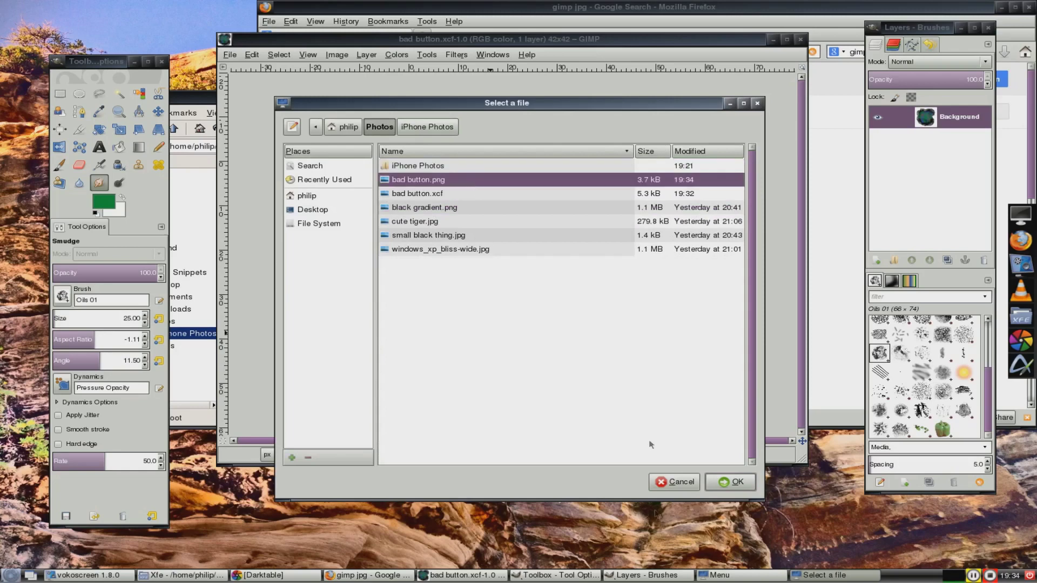
left_click(730, 481)
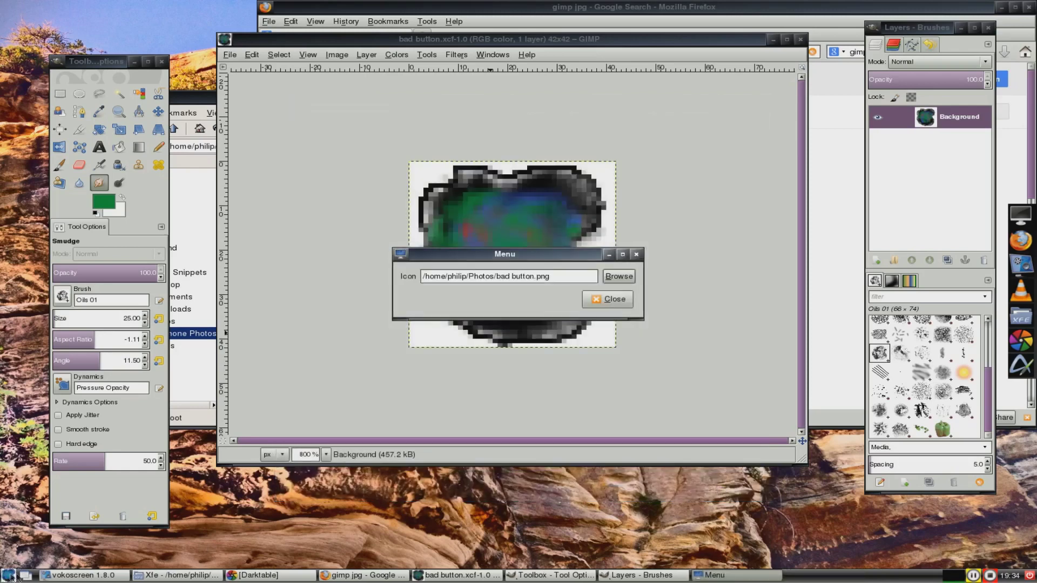
left_click(621, 300)
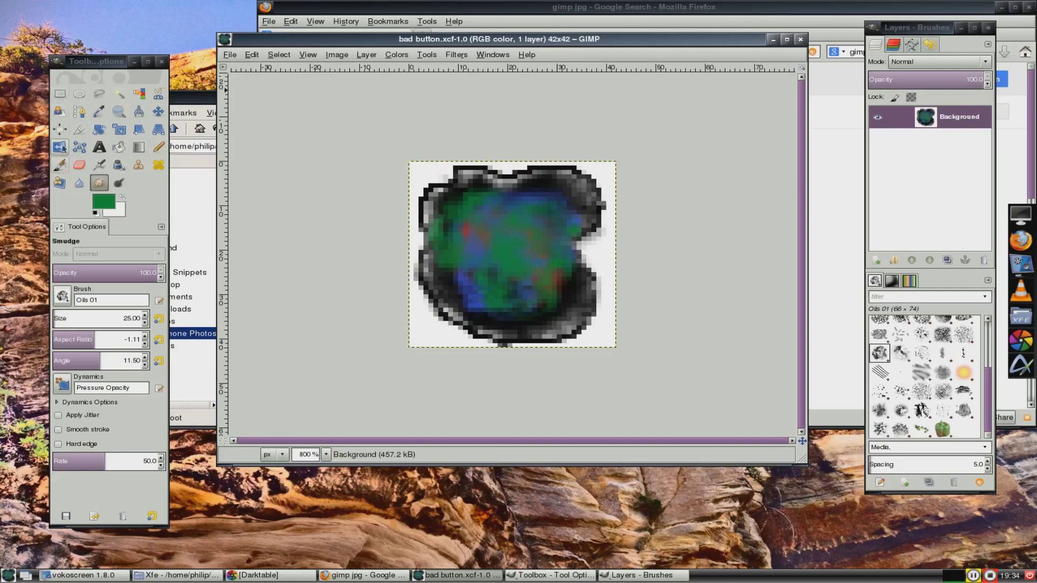
left_click(60, 93)
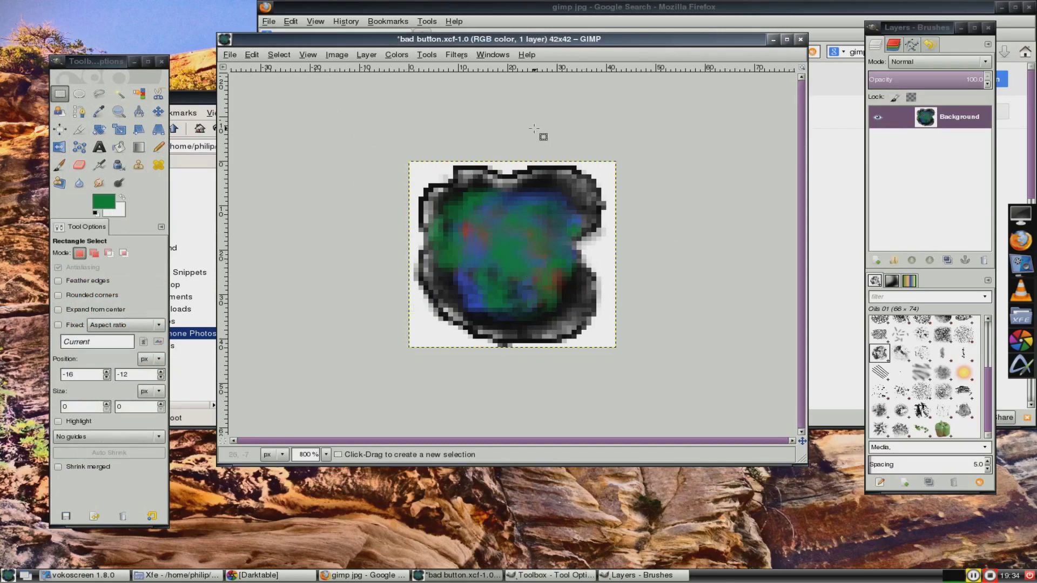
left_click(252, 55)
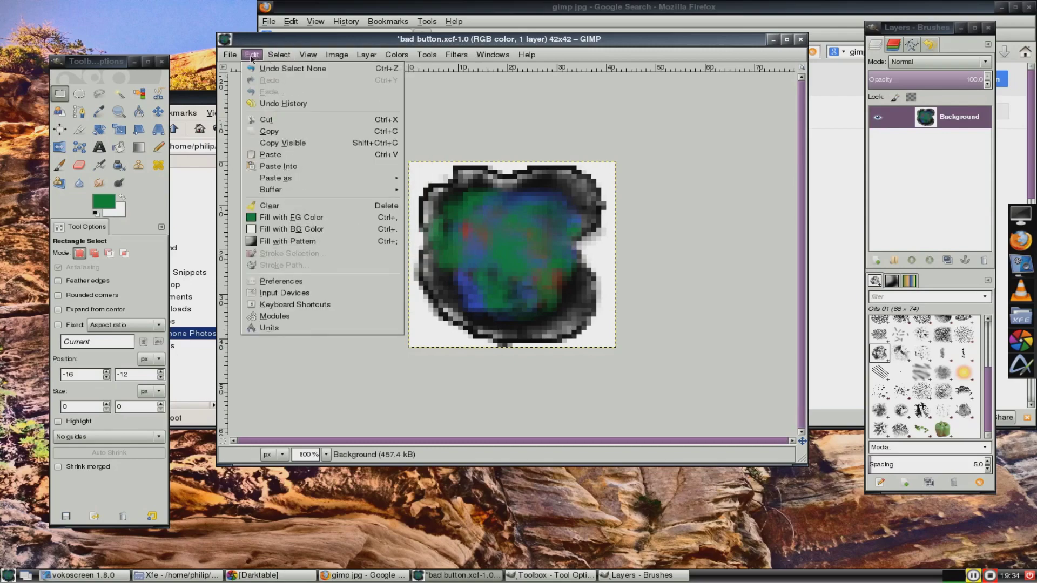
mouse_move(351, 58)
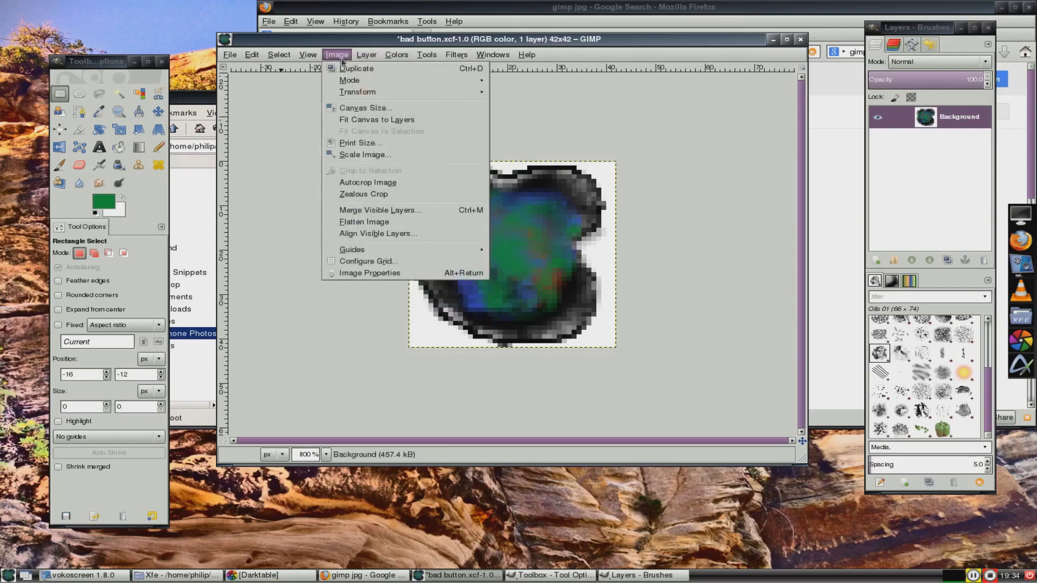
mouse_move(382, 95)
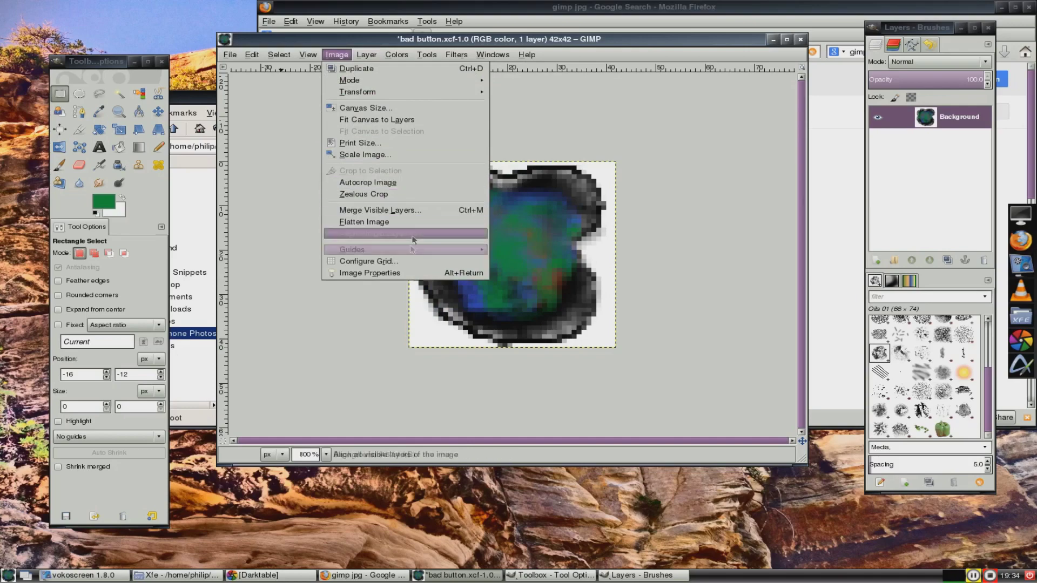
mouse_move(312, 63)
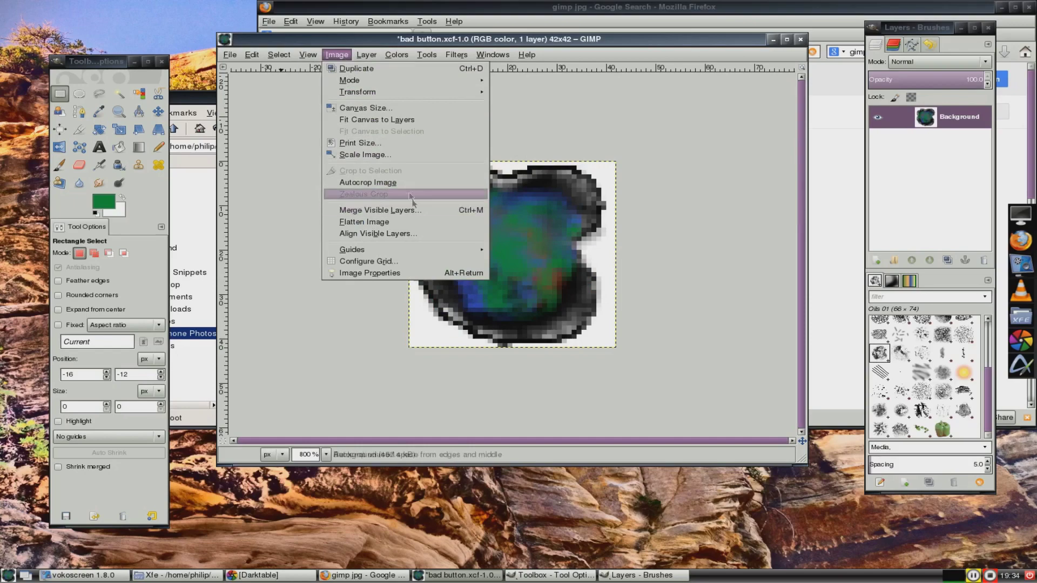
mouse_move(399, 56)
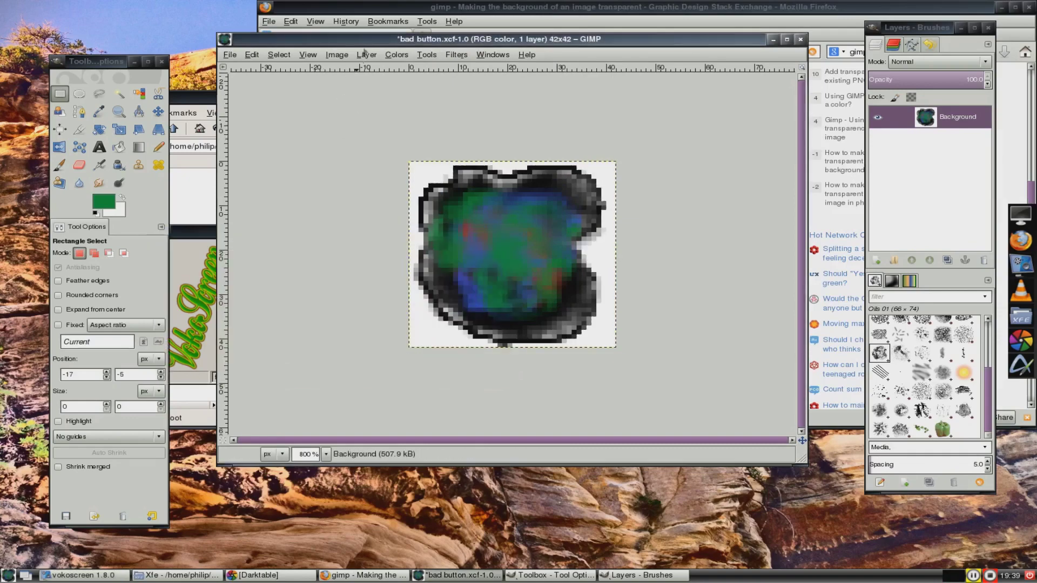
Switch to Firefox to read the Stack Exchange answer on making an image background transparent, and return to GIMP
left_click(519, 12)
scroll(643, 200, "down", 1)
scroll(642, 200, "up", 3)
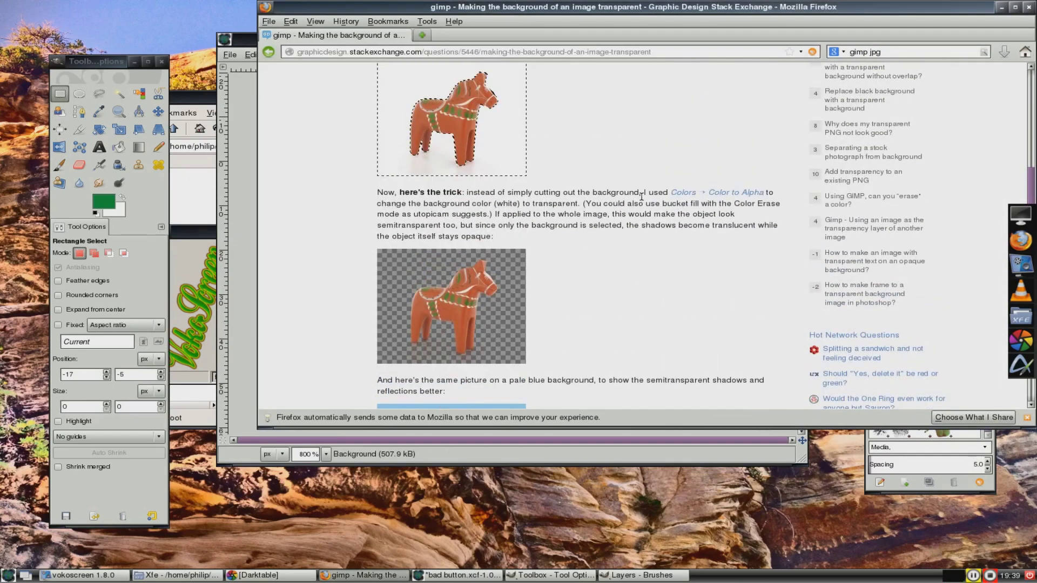
left_click(226, 40)
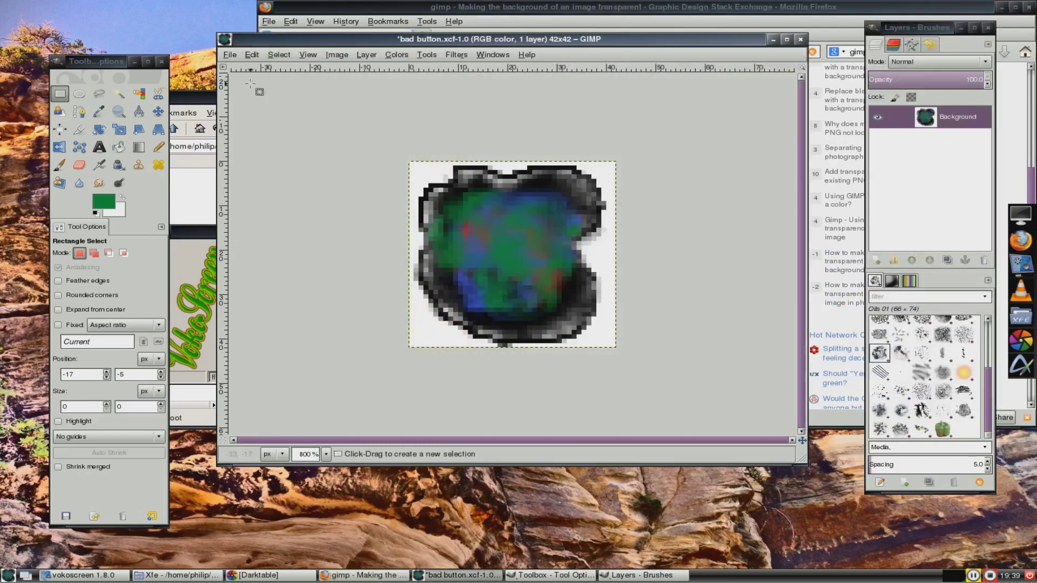
Select the white background around the painted shape with Fuzzy Select, trying a threshold of 162 before settling on 88.5
left_click(363, 55)
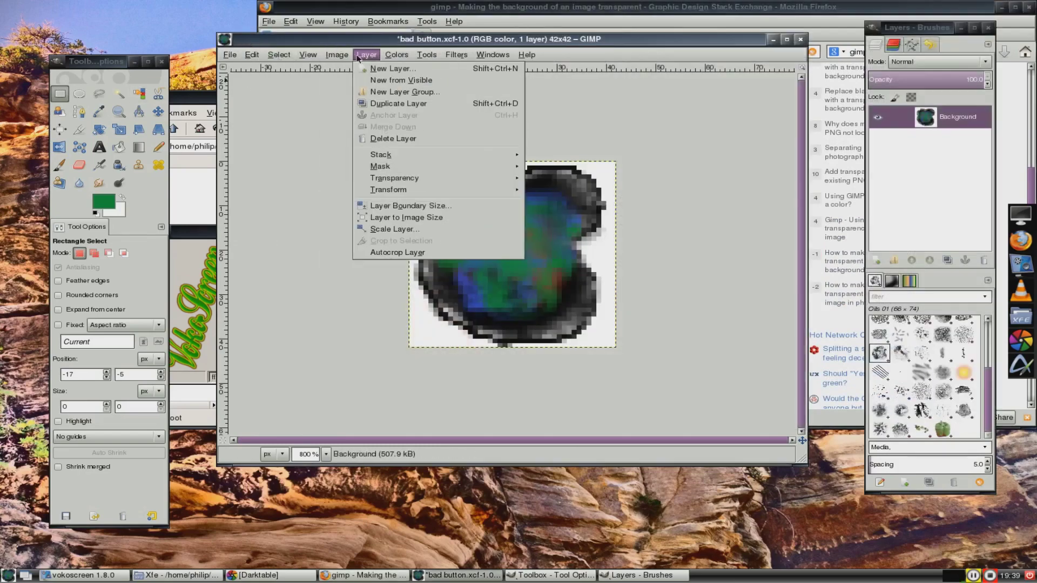
left_click(104, 93)
left_click(119, 94)
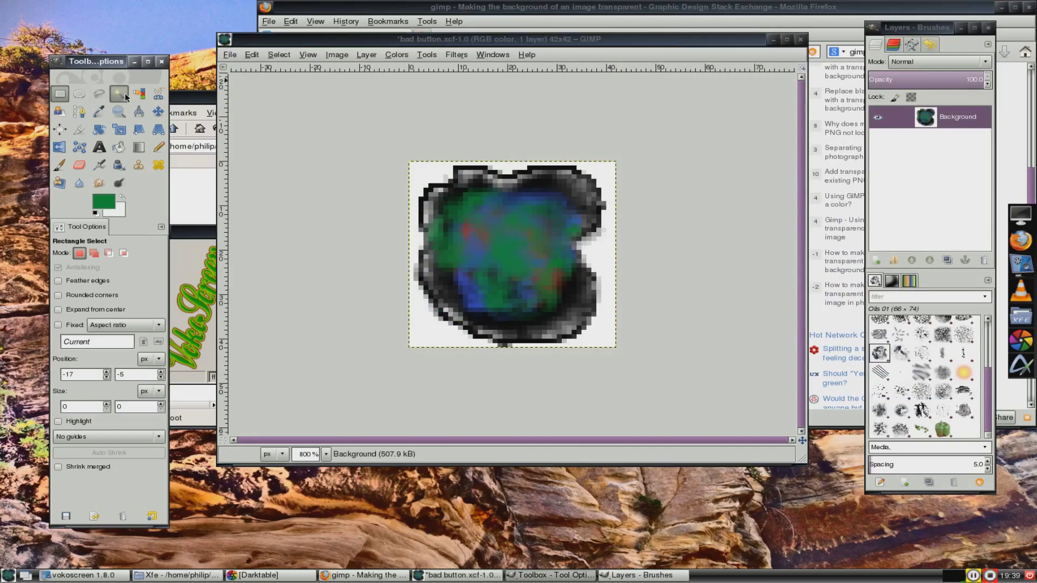
left_click(428, 177)
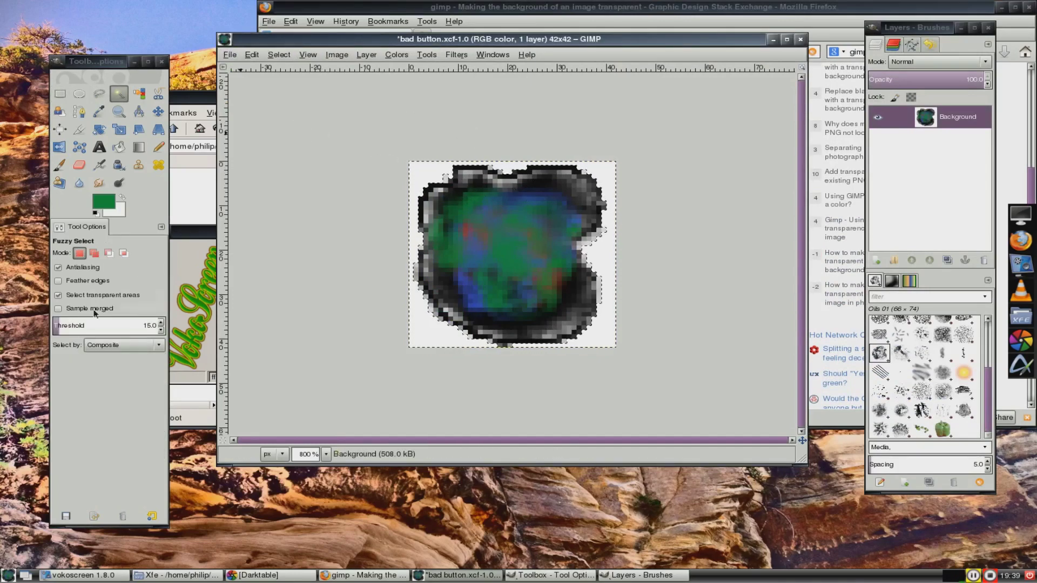
left_click(82, 326)
left_click_drag(82, 326, 119, 327)
left_click(420, 174)
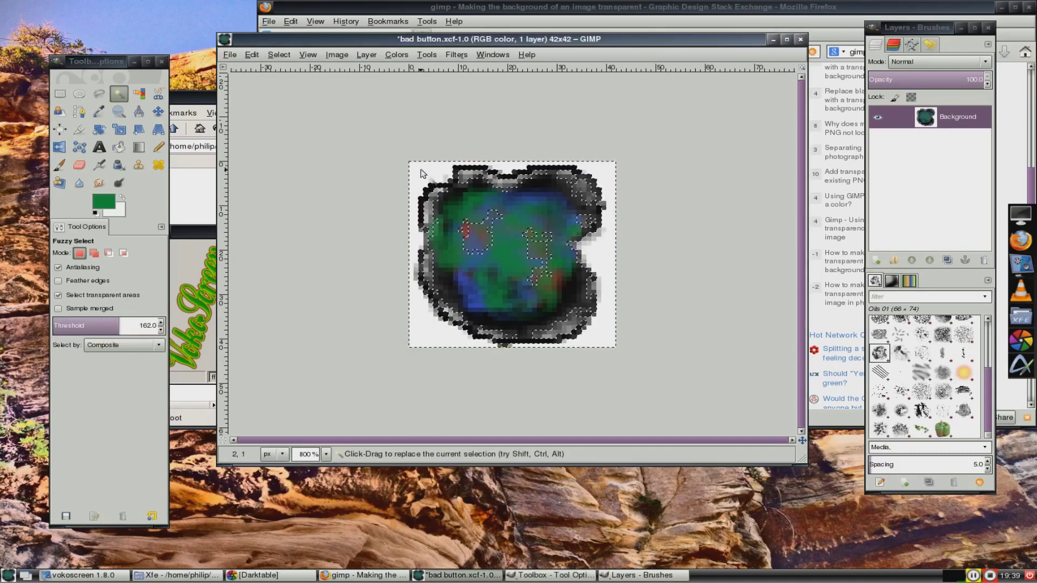
left_click(88, 326)
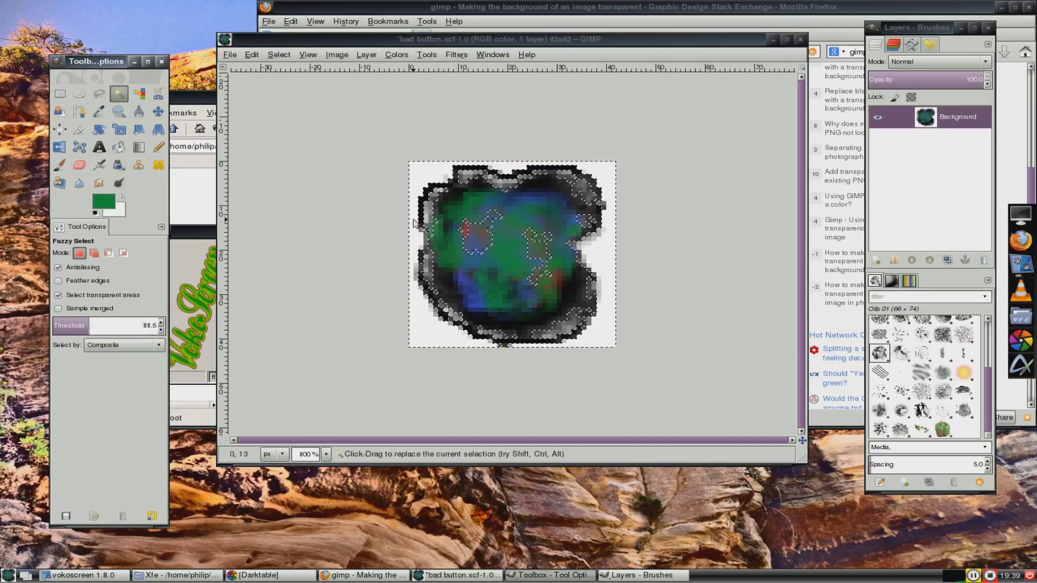
left_click(421, 174)
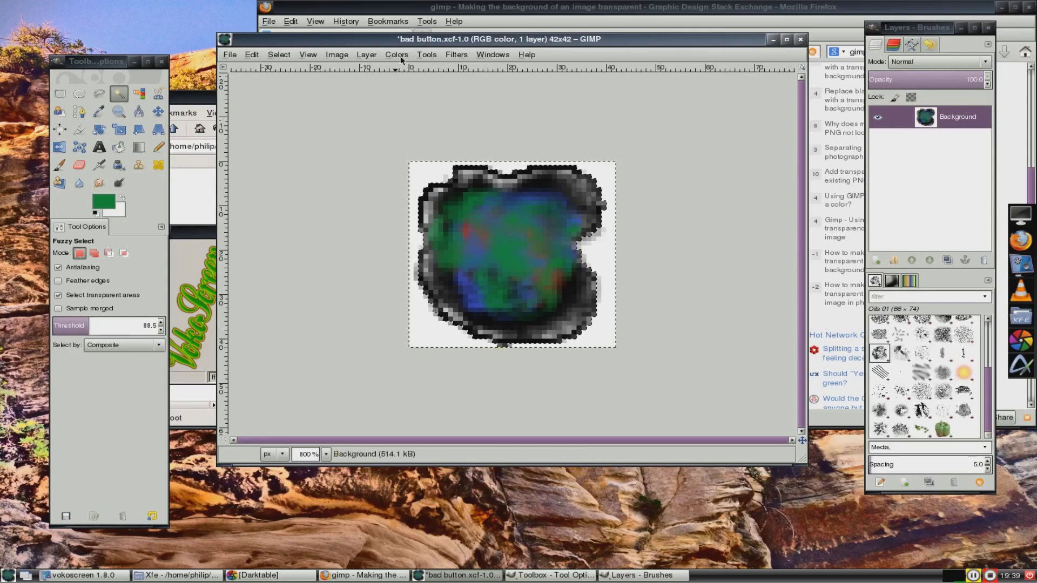
Make the selected white background transparent using Color to Alpha from white, and clear the selection
left_click(366, 55)
mouse_move(337, 57)
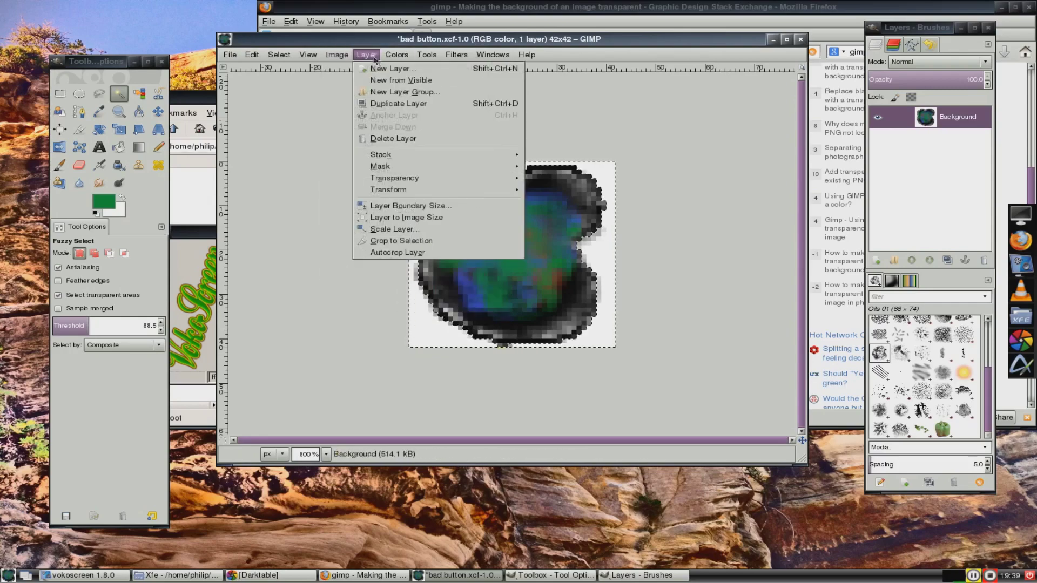
mouse_move(385, 57)
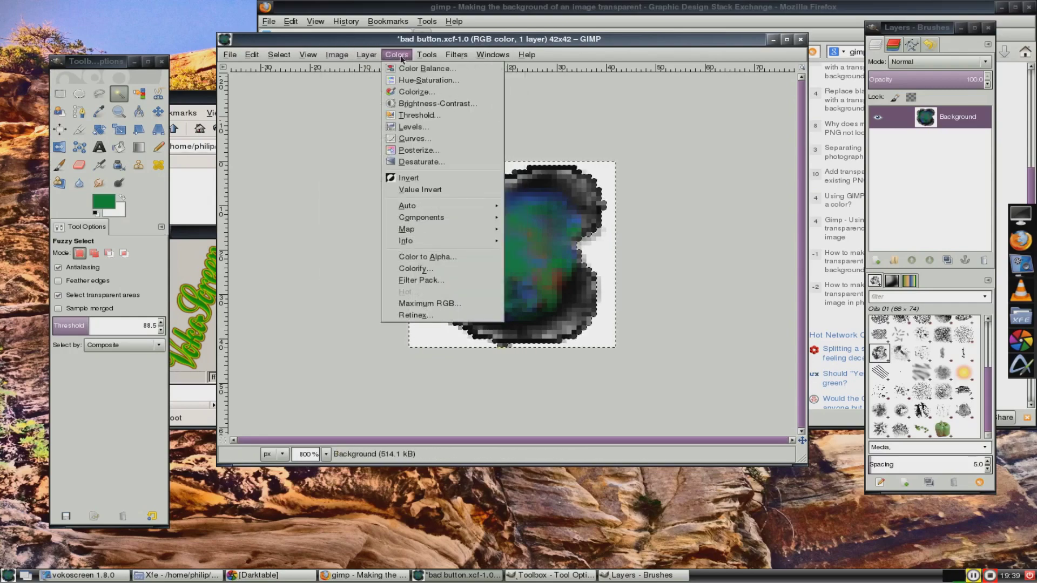
left_click(427, 257)
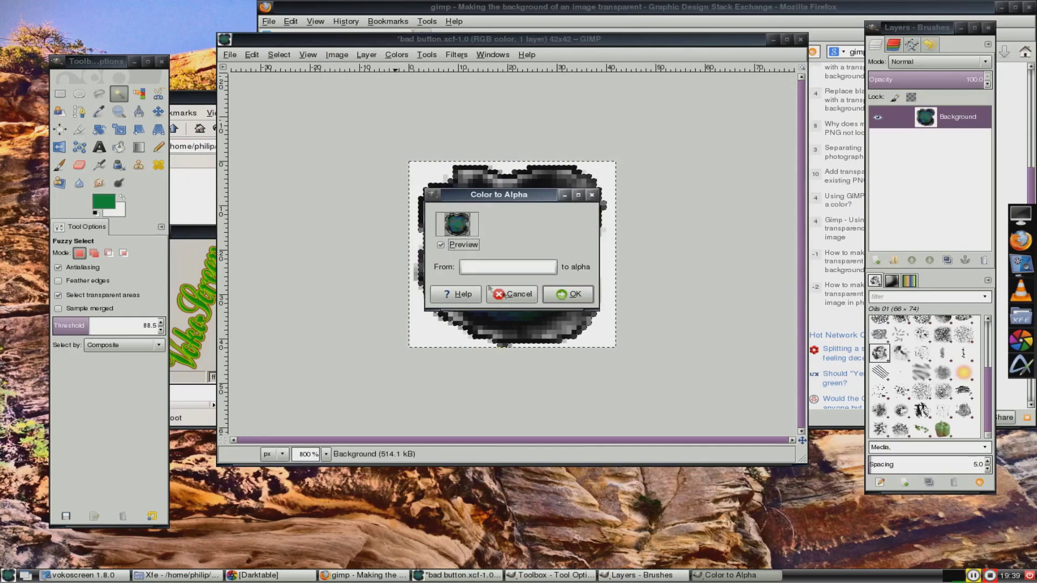
left_click(577, 297)
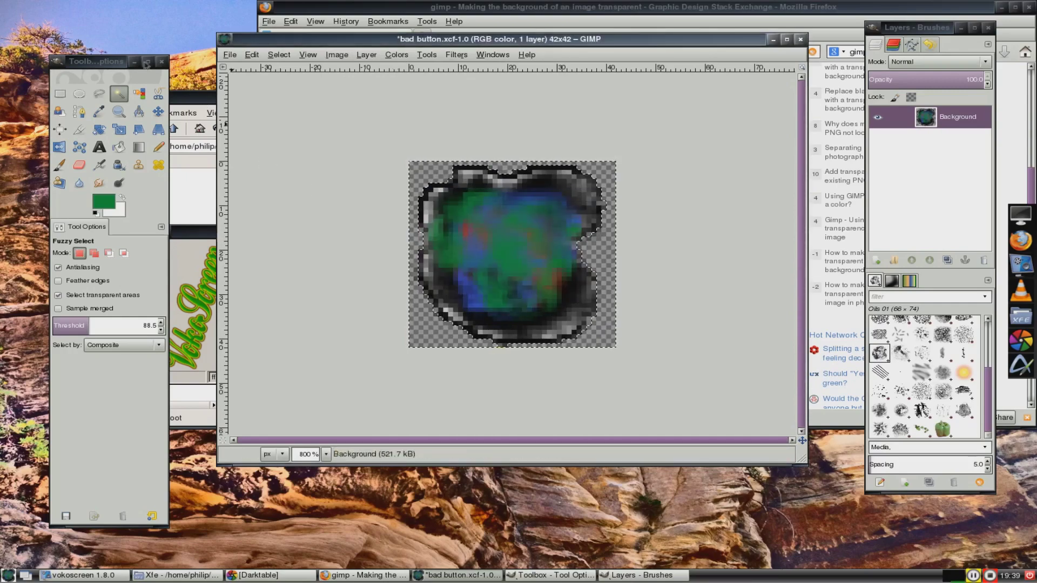
left_click(79, 95)
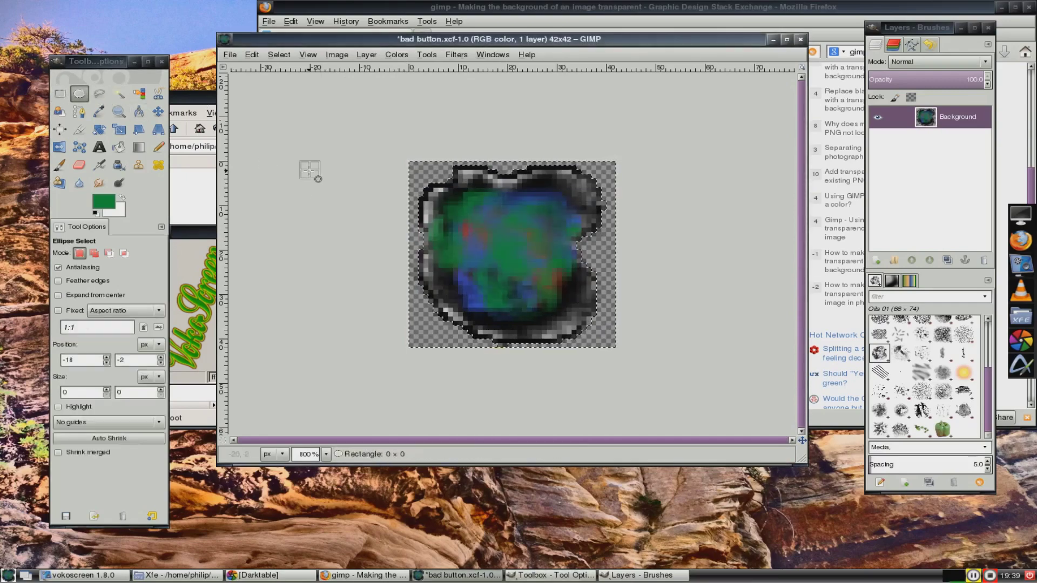
left_click(317, 176)
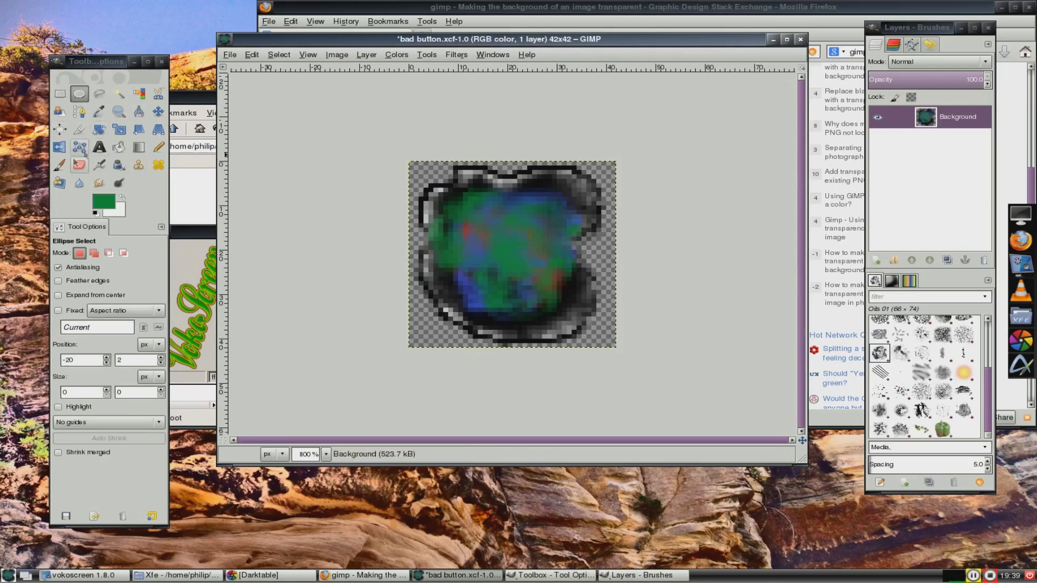
Choose the Pencil tool with the 1. Pixel brush
left_click(159, 147)
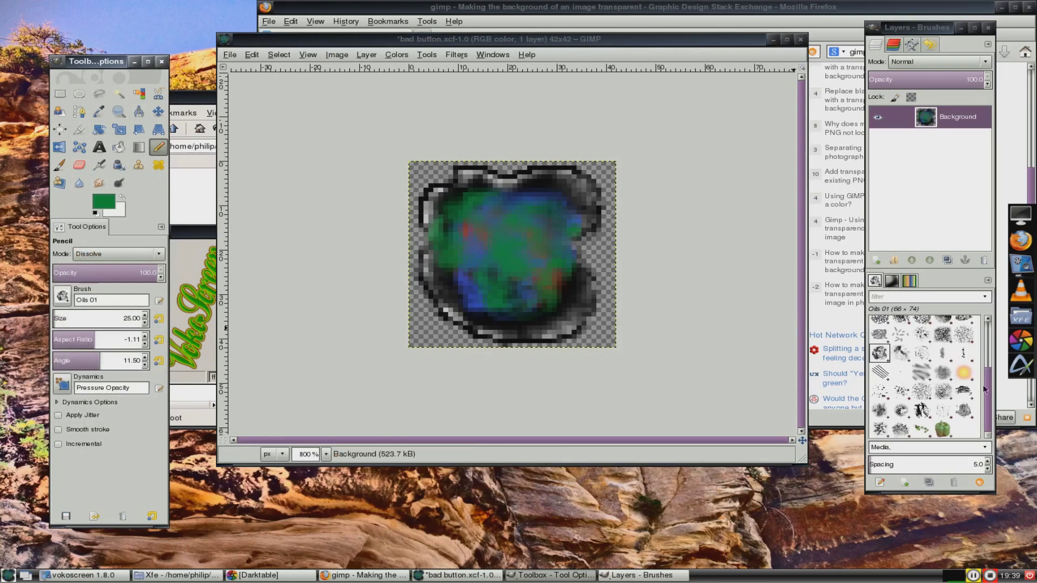
scroll(984, 389, "up", 10)
left_click(894, 327)
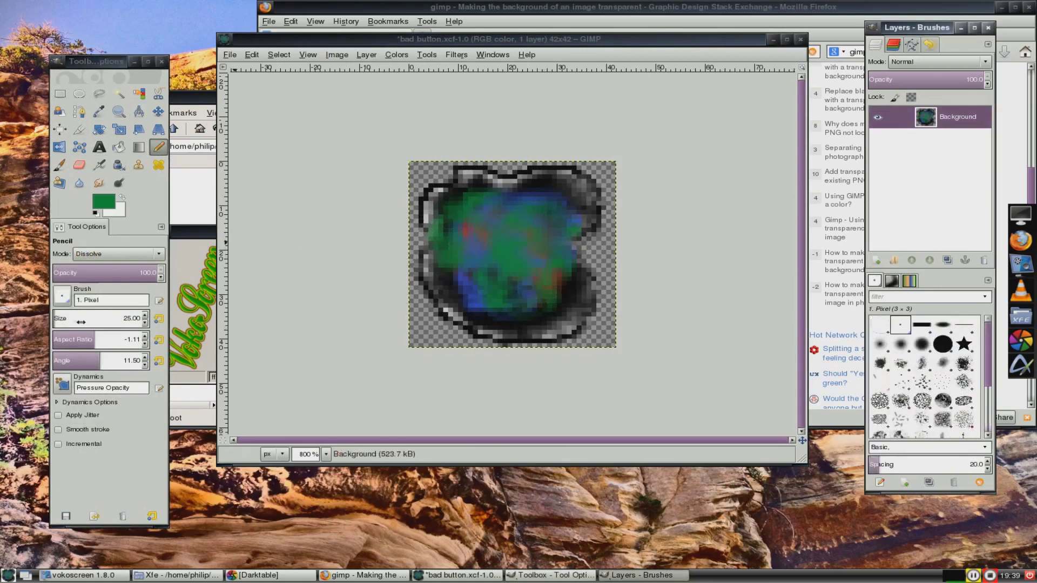
Set the pencil size to 1 and change the foreground colour to black (000000)
left_click(144, 323)
left_click(144, 323)
left_click(144, 323)
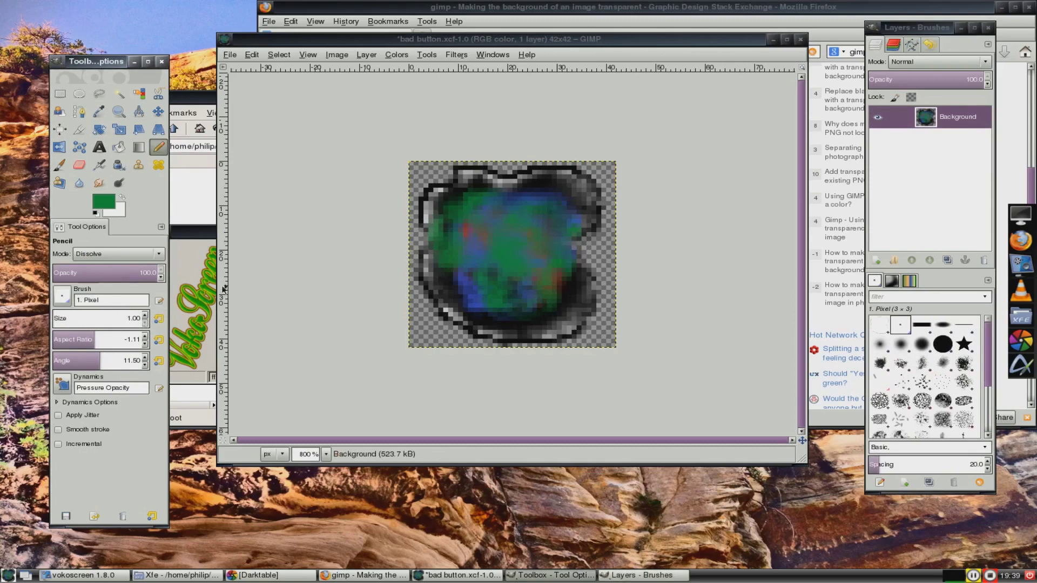
left_click(422, 231)
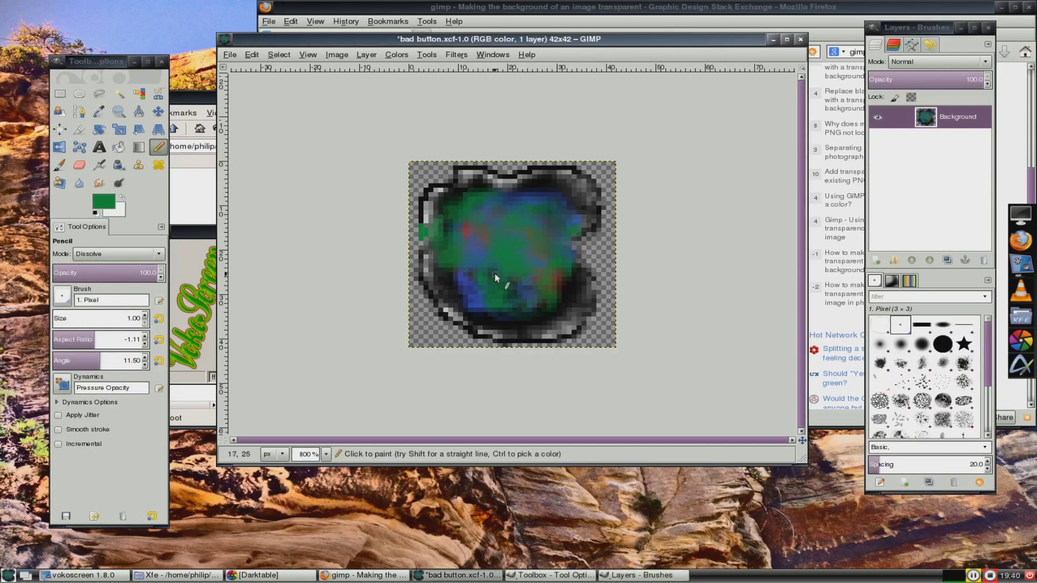
left_click(106, 202)
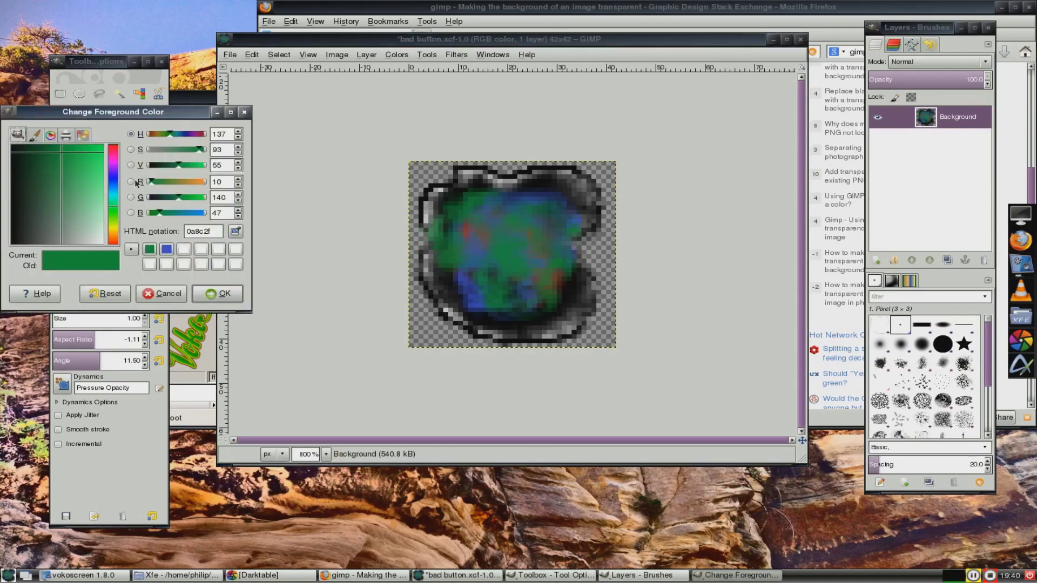
left_click_drag(42, 162, 4, 183)
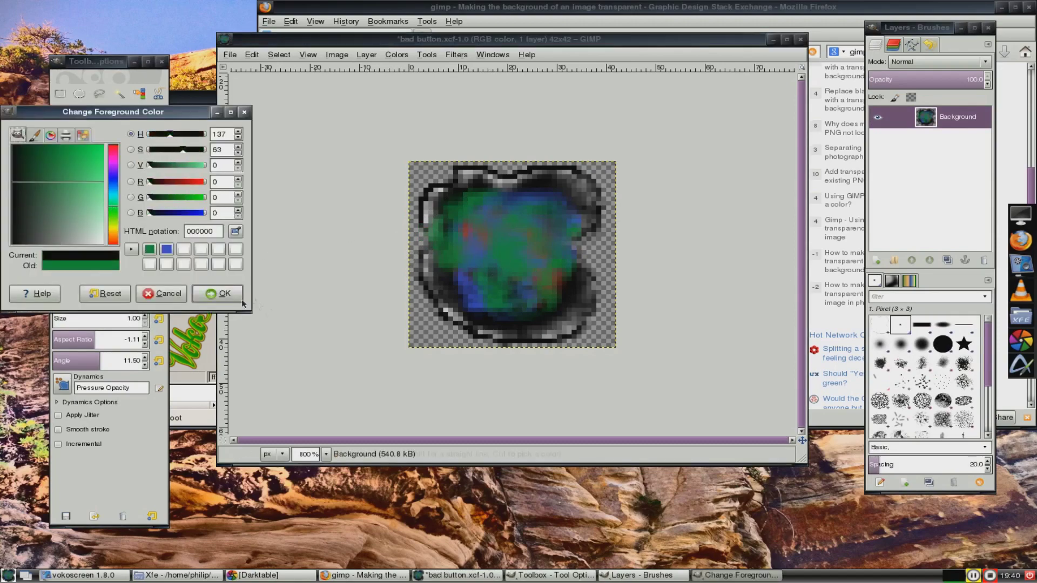
left_click(222, 297)
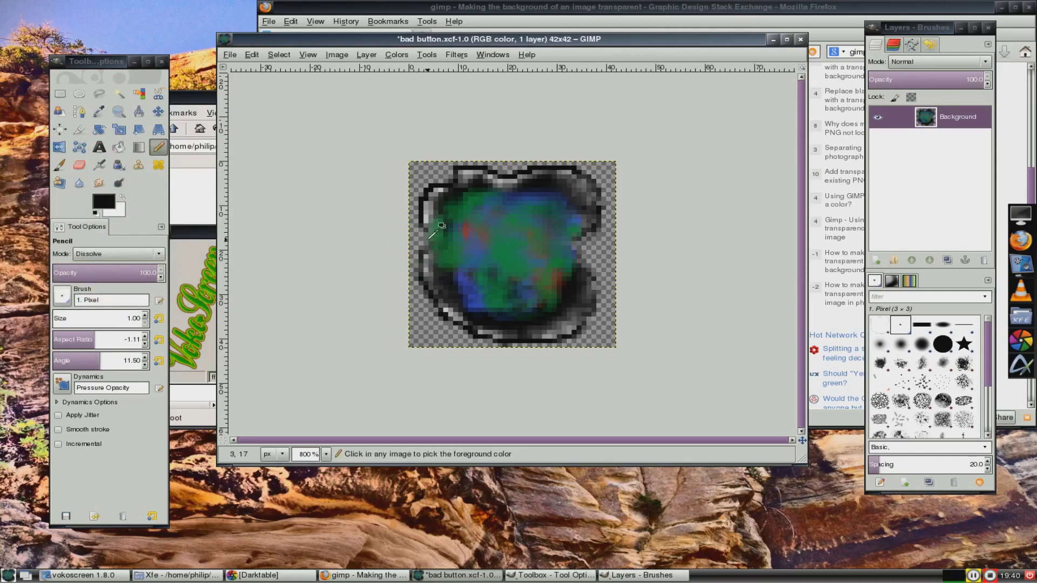
Draw the missing parts of the one-pixel black outline along the left and right edges of the painted shape
left_click_drag(431, 237, 424, 254)
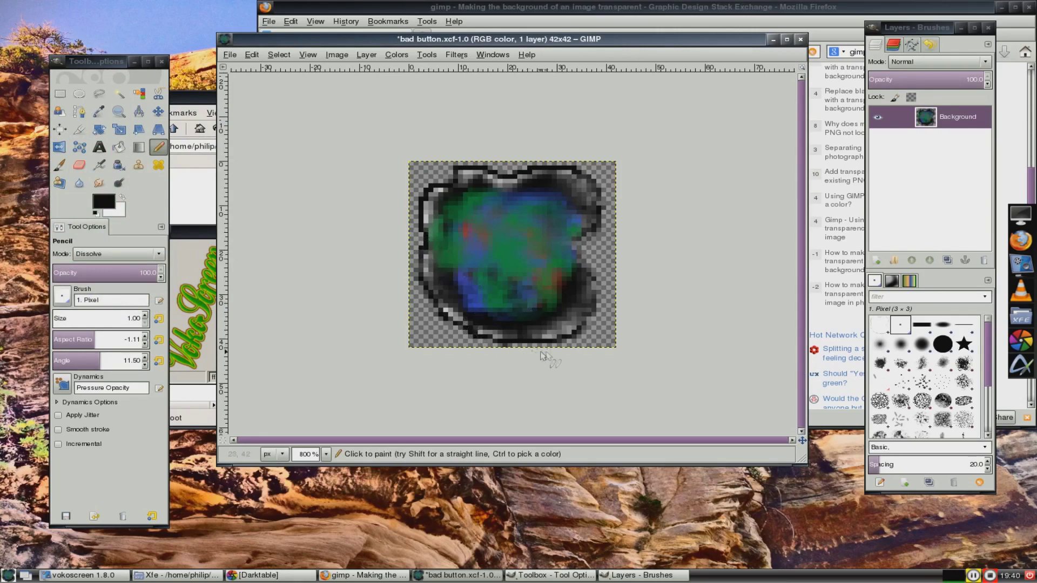
mouse_move(593, 271)
left_mouse_down()
mouse_move(581, 241)
mouse_move(600, 232)
left_mouse_up()
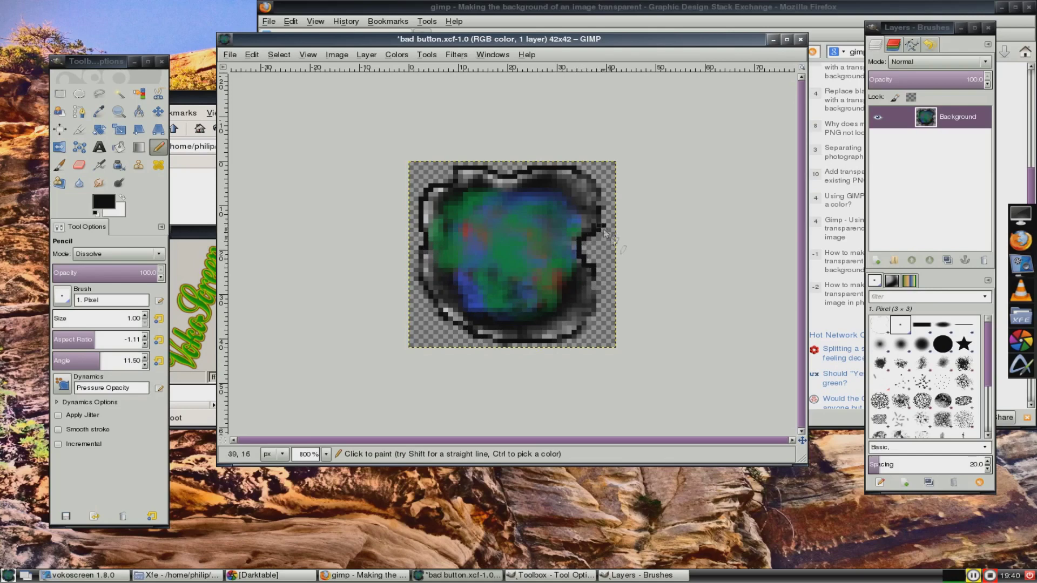
left_click_drag(601, 206, 571, 171)
mouse_move(583, 328)
left_mouse_down()
mouse_move(599, 304)
mouse_move(594, 279)
mouse_move(623, 285)
left_mouse_up()
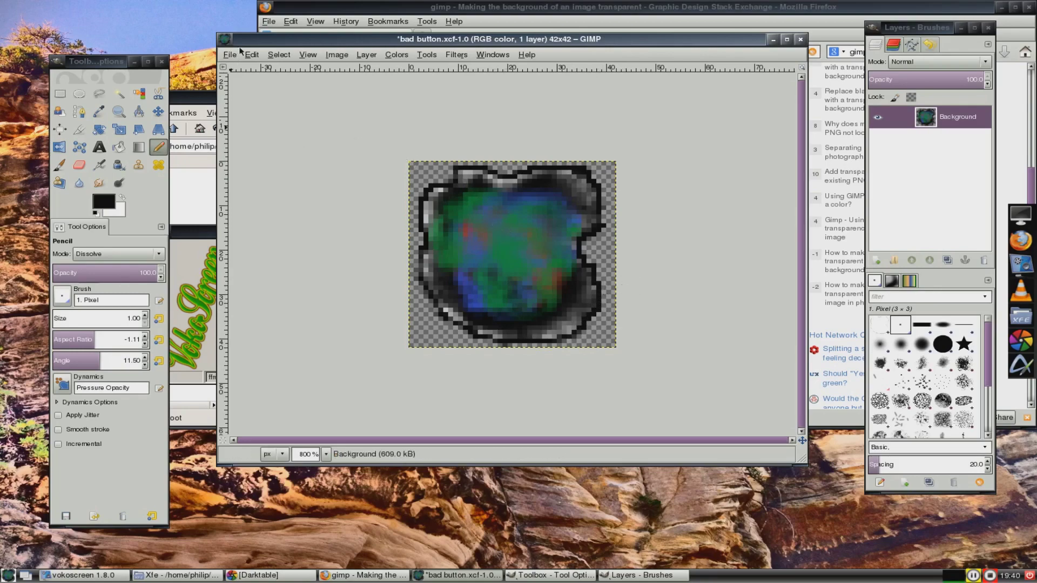
Export the image over bad button.png in the Photos folder, with Save background color enabled
left_click(231, 55)
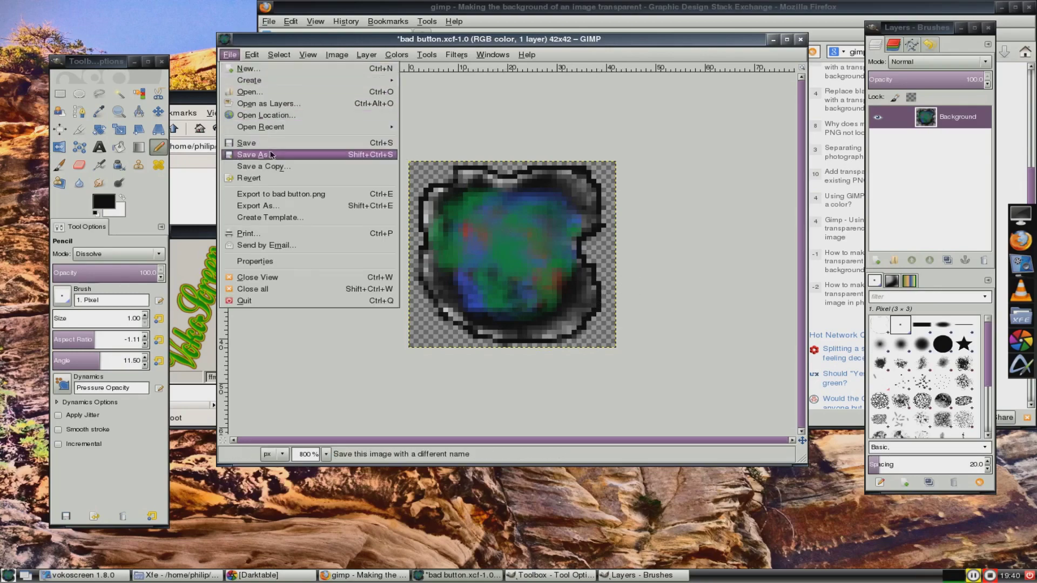
left_click(309, 209)
left_click(202, 128)
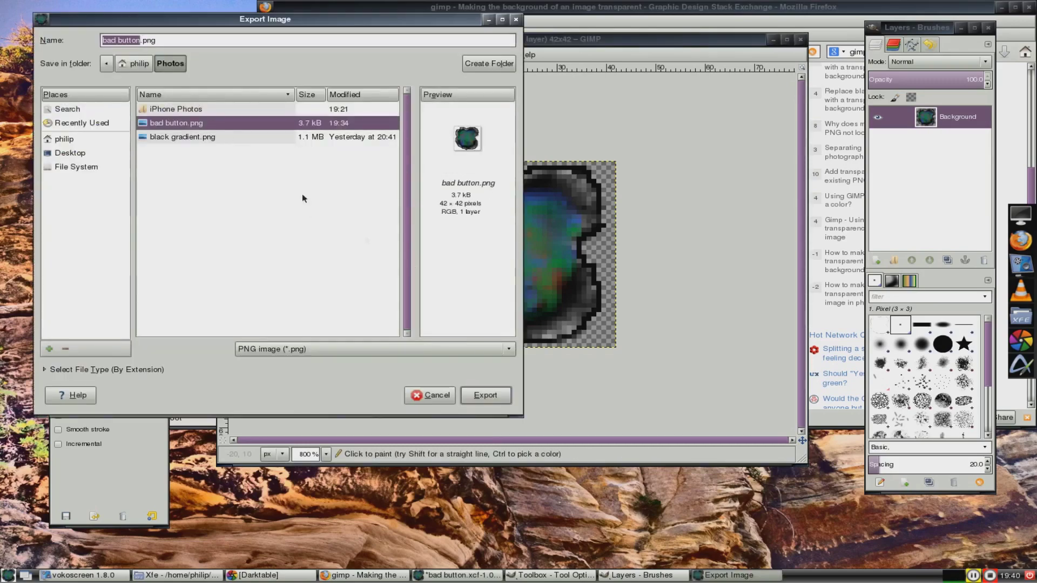
left_click(498, 402)
left_click(367, 268)
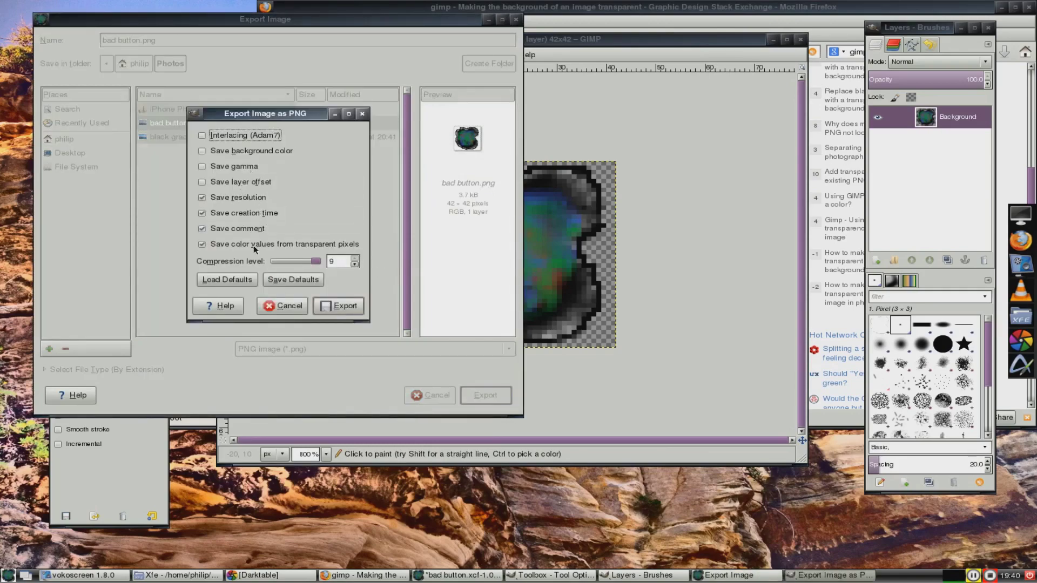
left_click(271, 155)
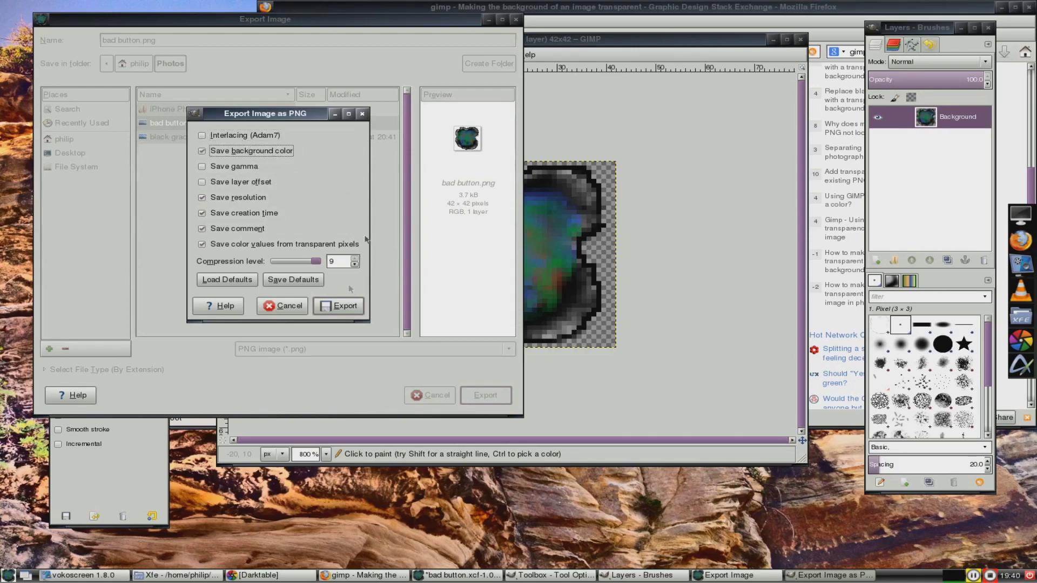
left_click(339, 305)
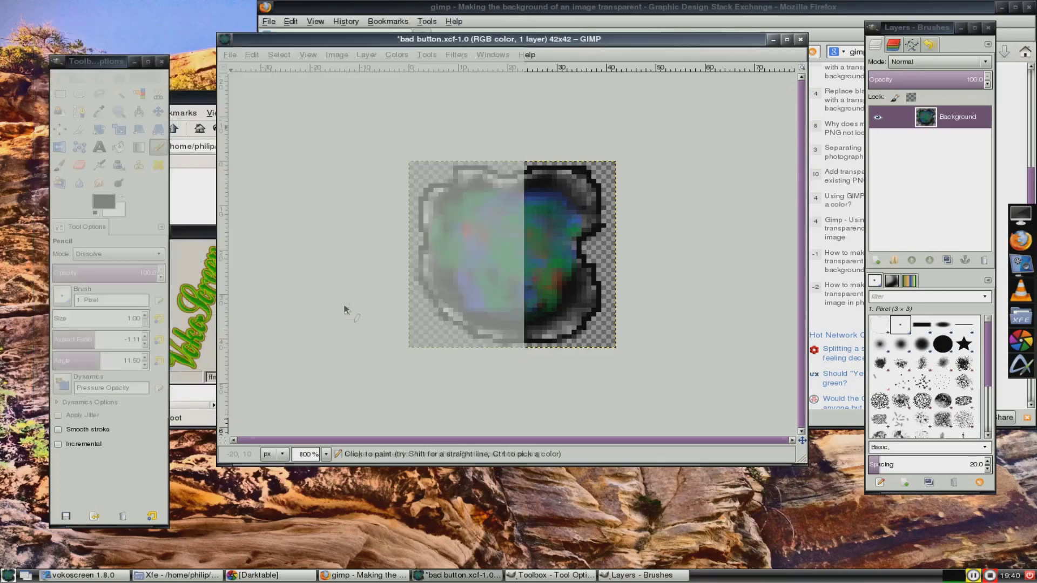
Set the desktop panel's Menu icon to windows_xp_bliss-wide.jpg from the Photos folder
right_click(8, 575)
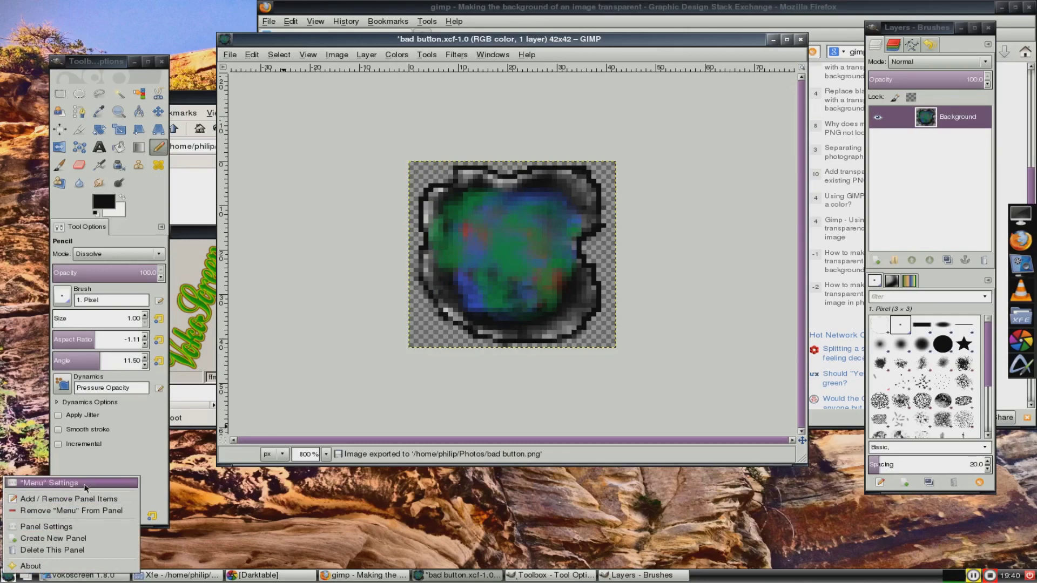
left_click(49, 483)
left_click(621, 277)
left_click(469, 200)
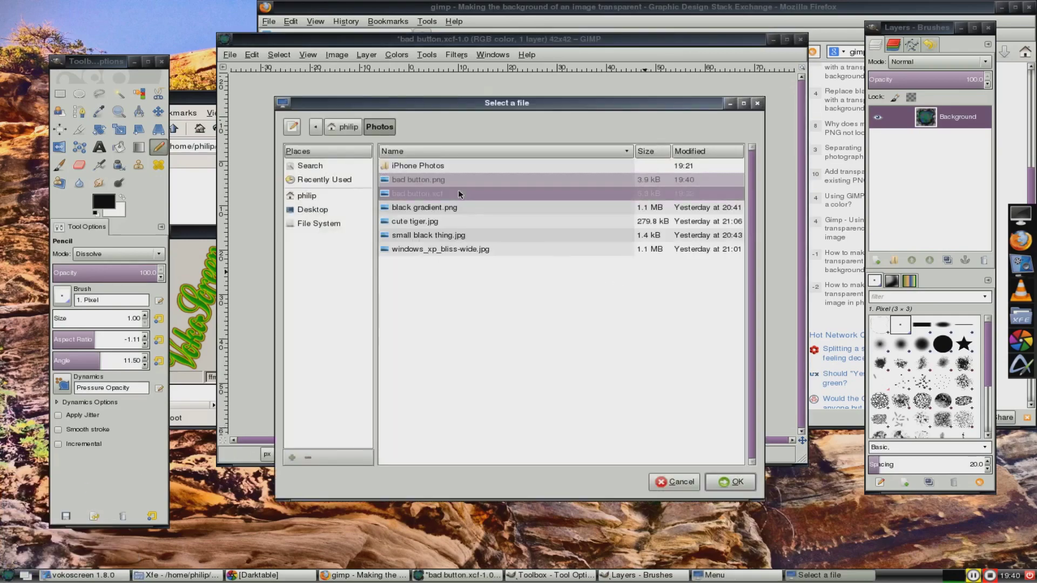
left_click(528, 235)
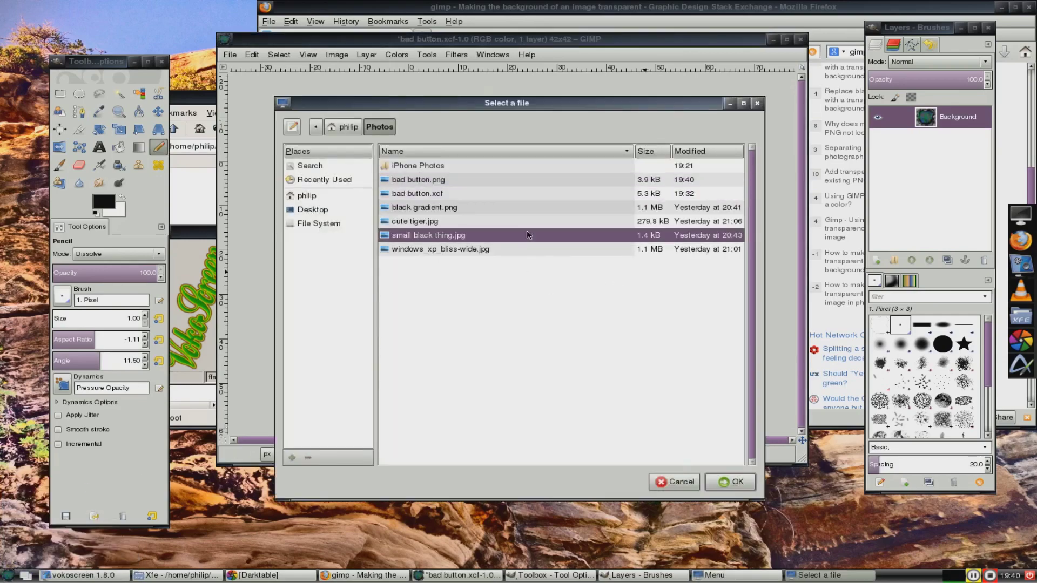
left_click(547, 250)
left_click(729, 482)
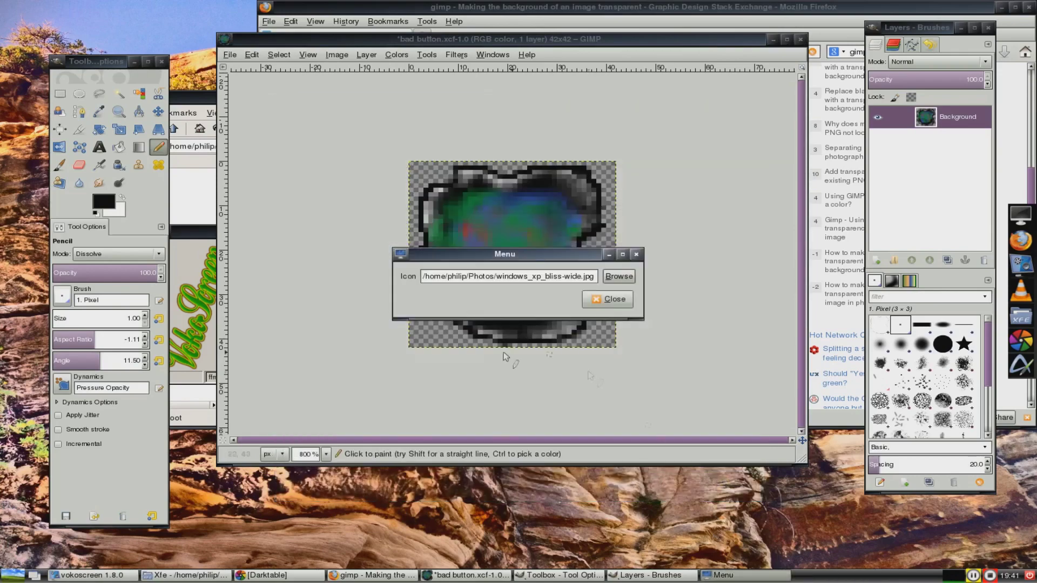
Set the Menu icon back to bad button.png from the Photos folder and close the menu settings
left_click(618, 277)
key("Up")
key("Up")
key("Up")
key("Up")
key("Up")
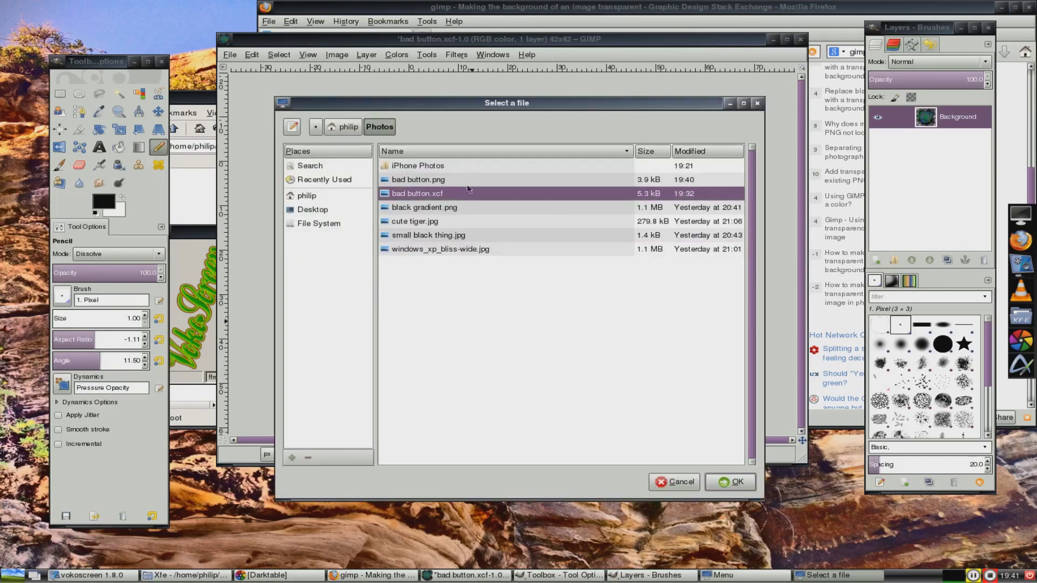
left_click(724, 486)
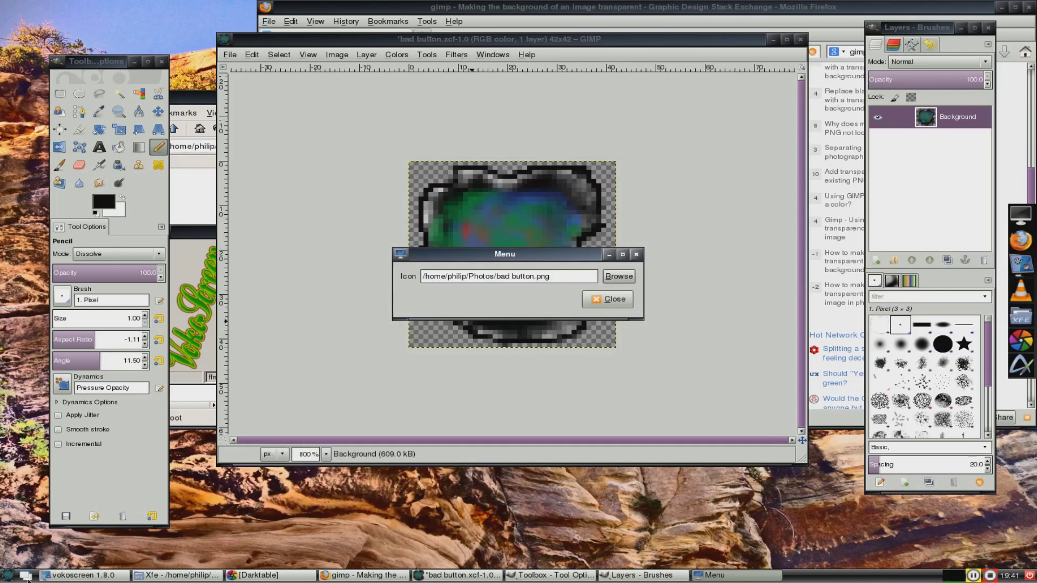
left_click(636, 255)
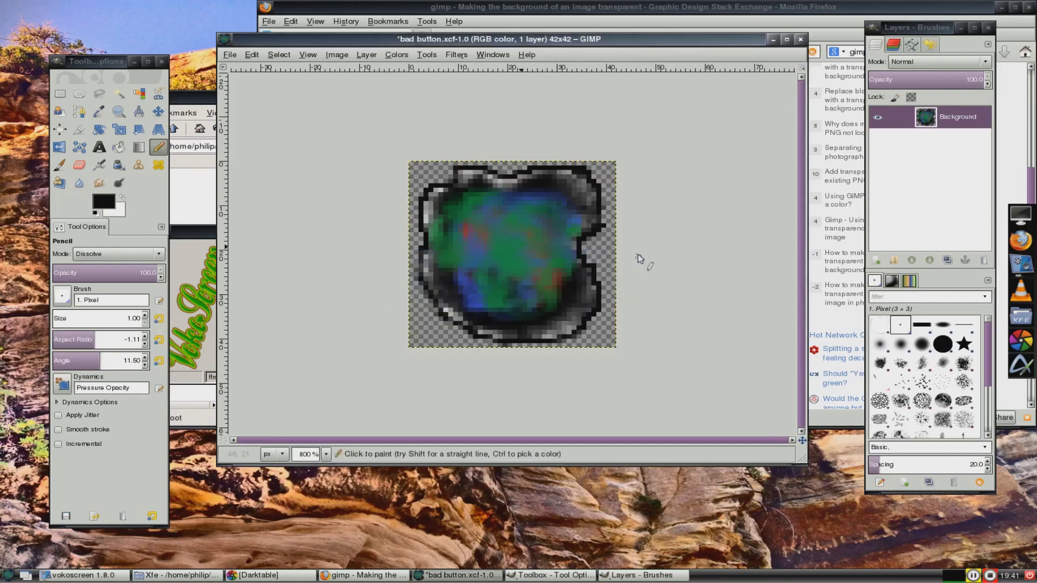
Close bad button.xcf without saving its changes, then close GIMP and the Firefox window
left_click(802, 41)
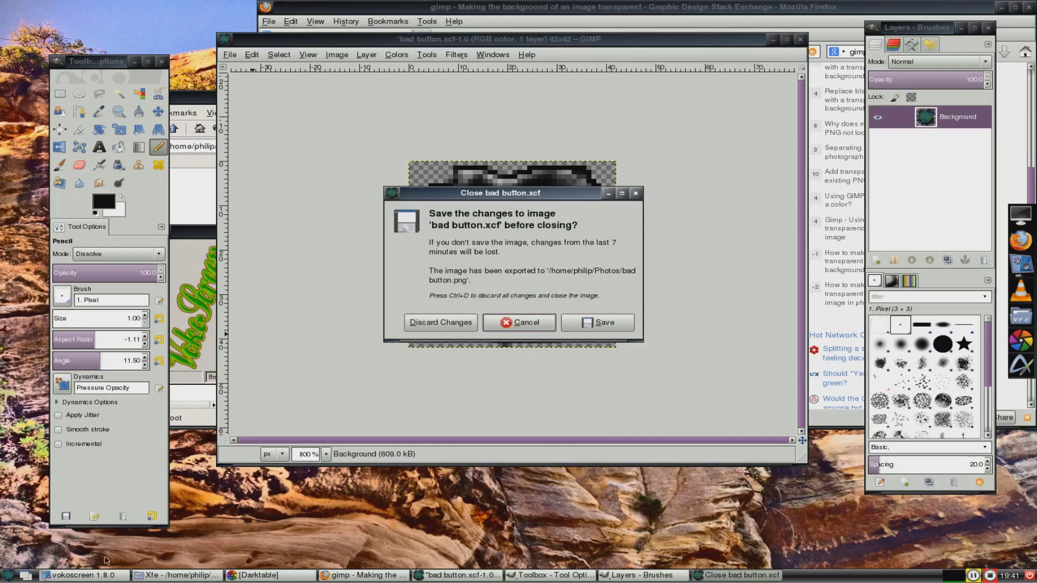
left_click(7, 575)
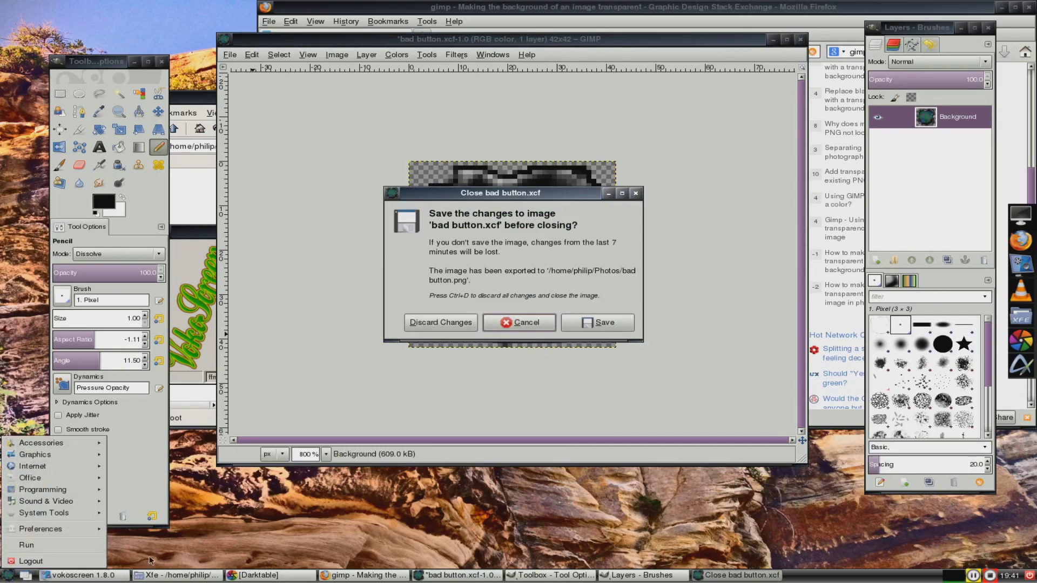
left_click(151, 561)
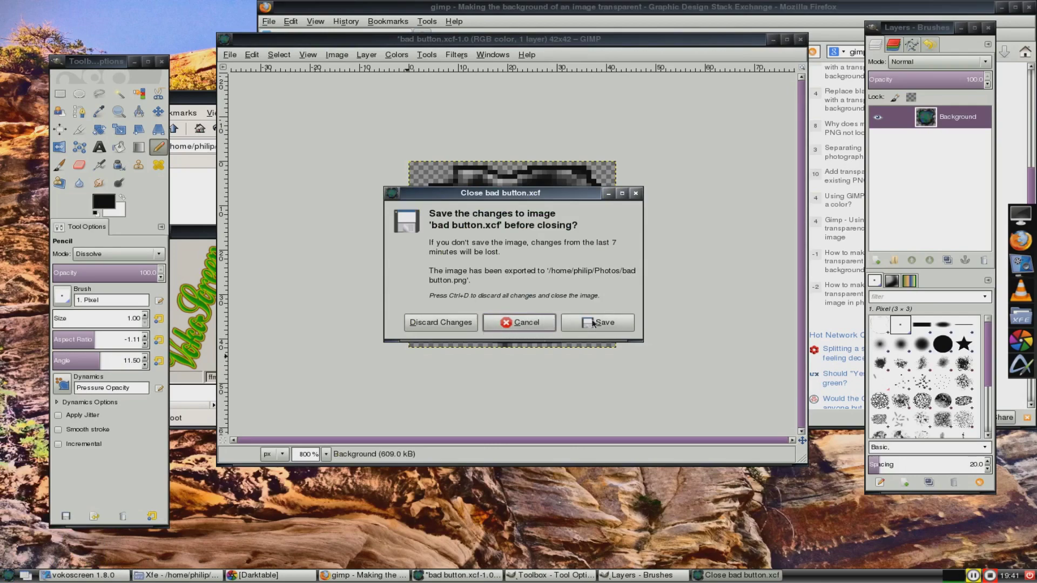
left_click(468, 323)
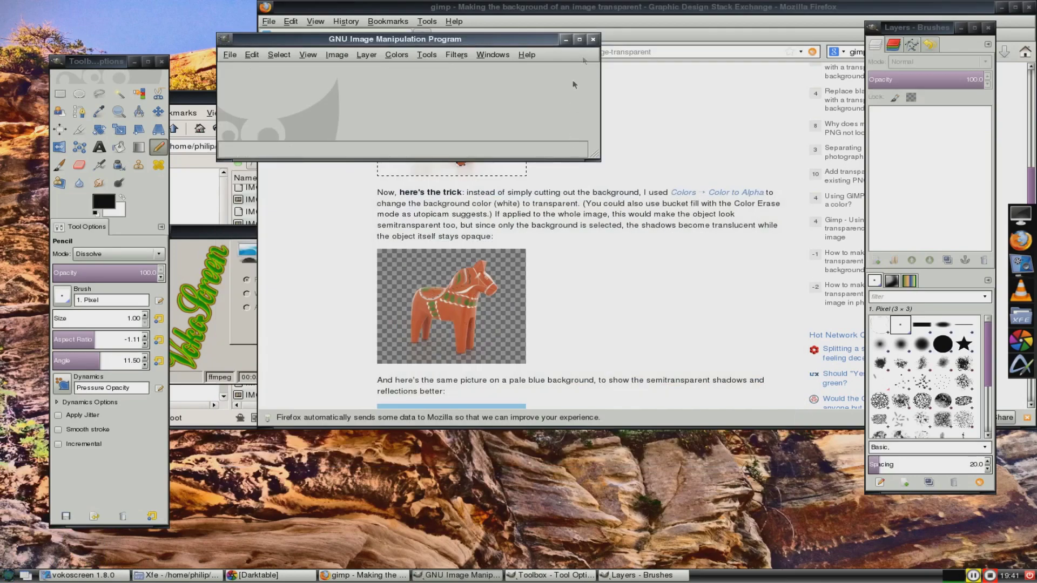
left_click(594, 39)
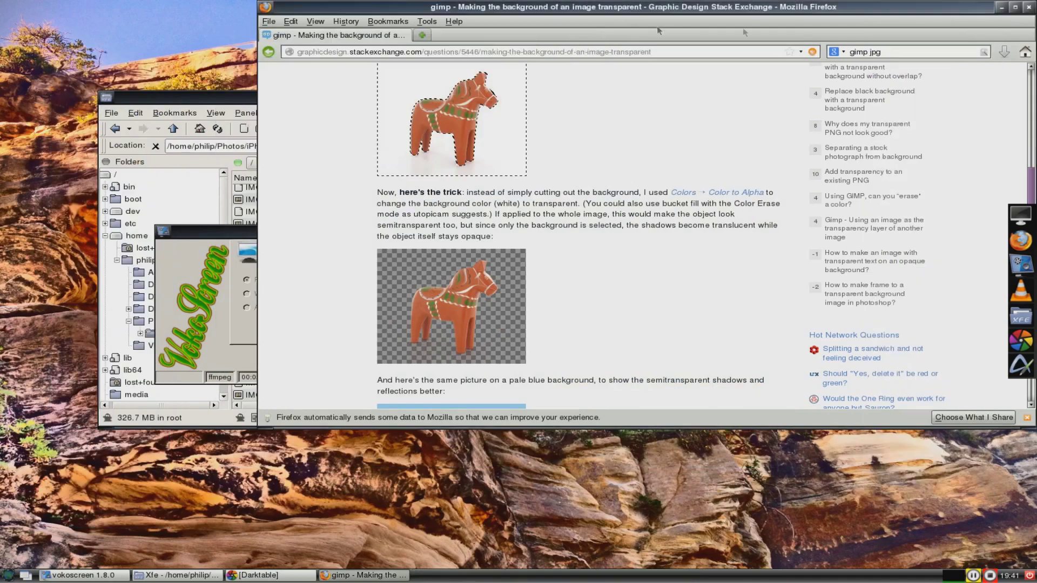
left_click(1029, 8)
Launch Firefox again and maximize its window
left_click_drag(644, 101, 666, 29)
left_click(8, 576)
left_click(309, 475)
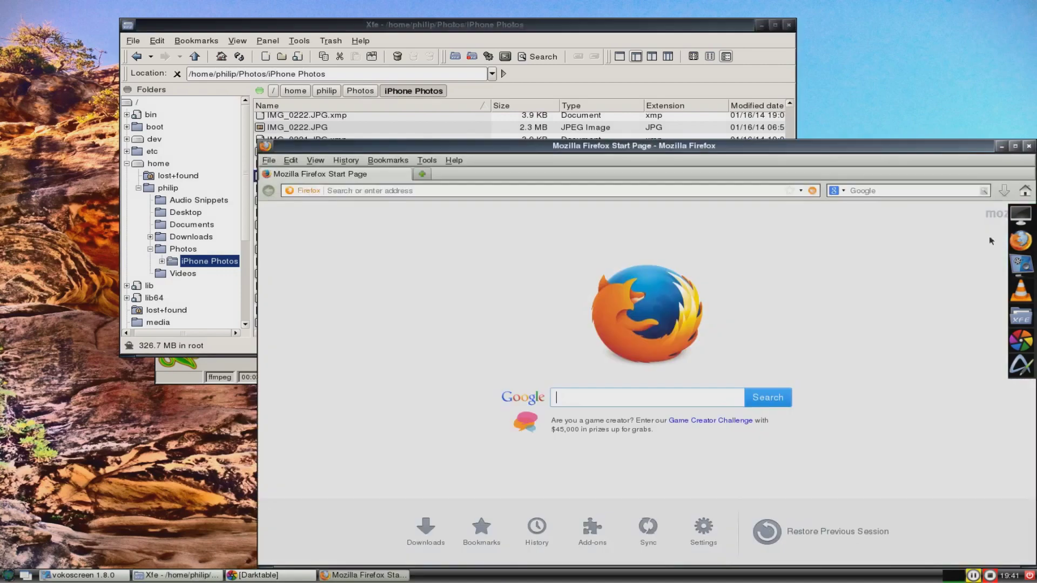
left_click_drag(801, 148, 797, 54)
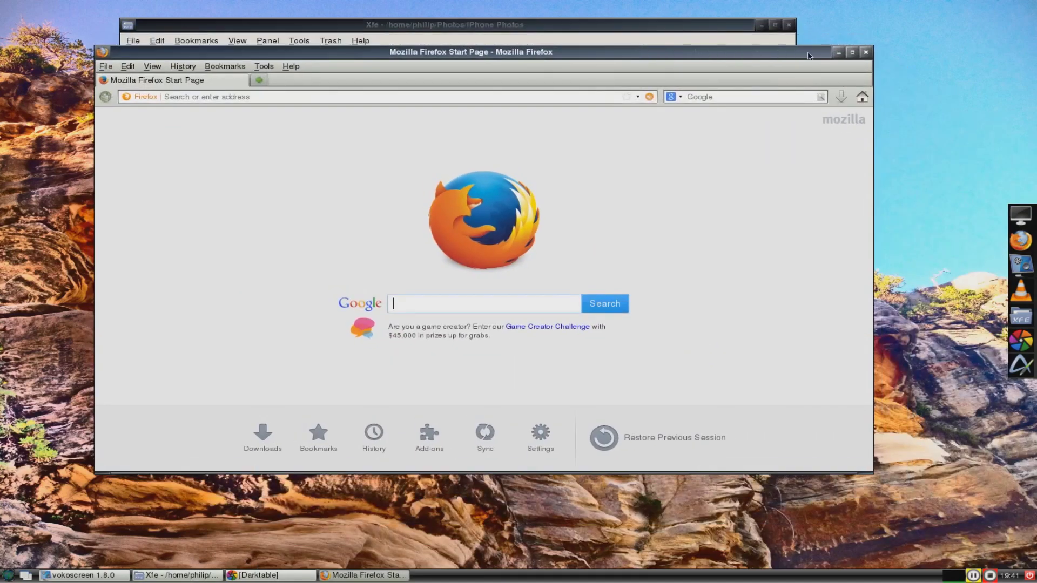
left_click(853, 52)
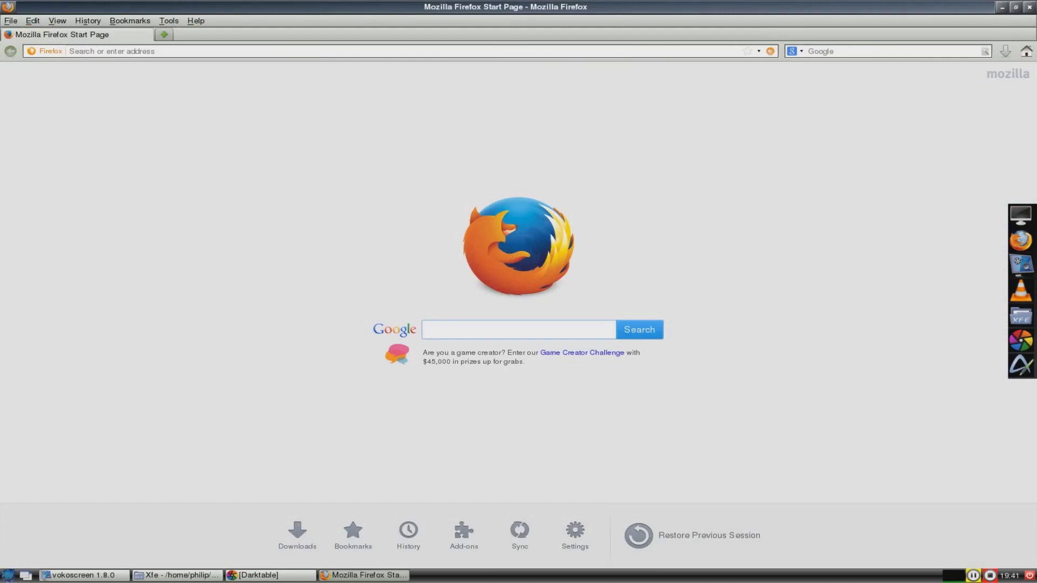
Search Google for the previously used query "arcentures in arch"
left_click(493, 334)
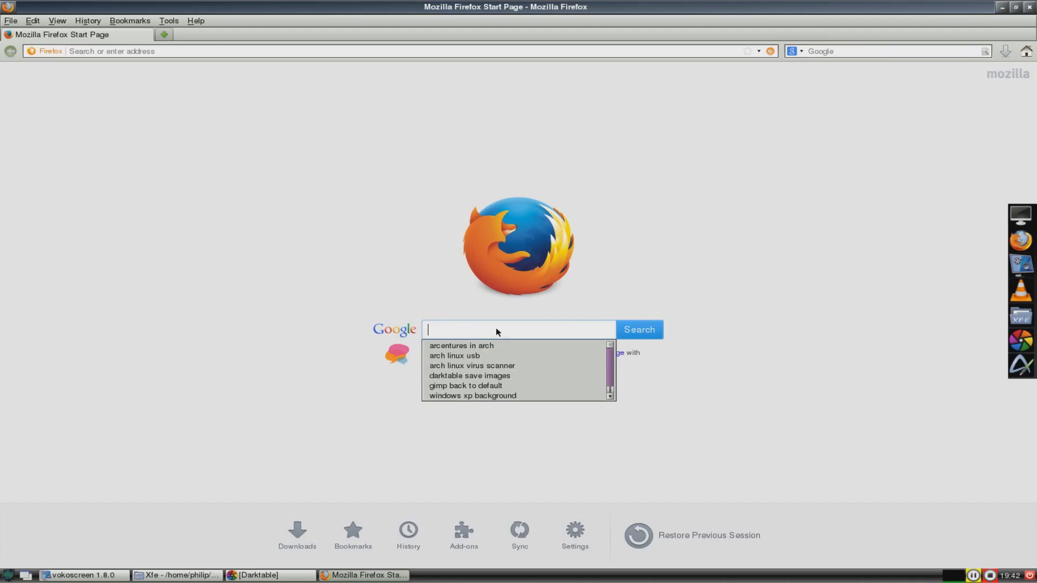
left_click(517, 342)
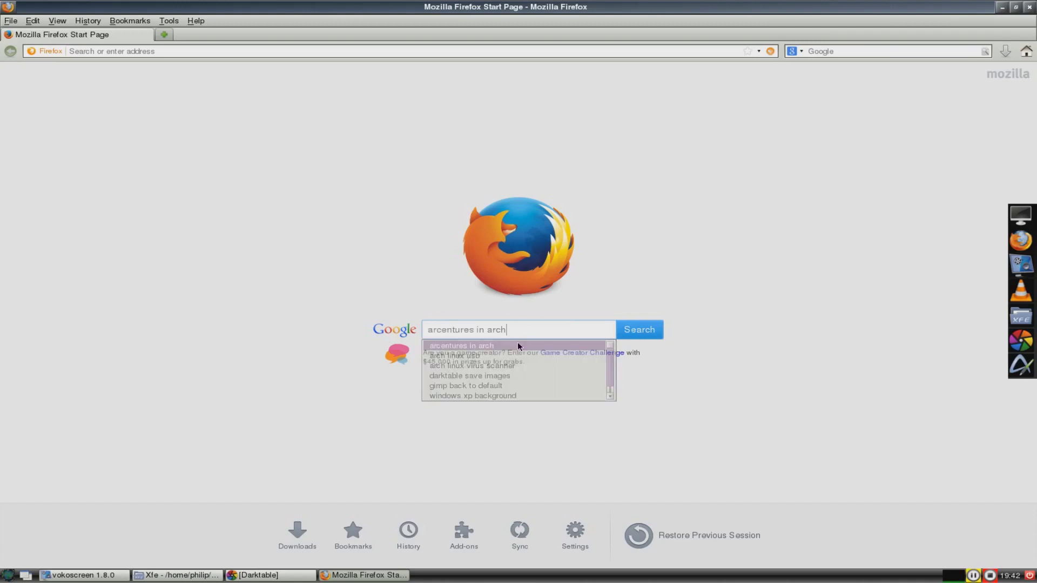
left_click(628, 329)
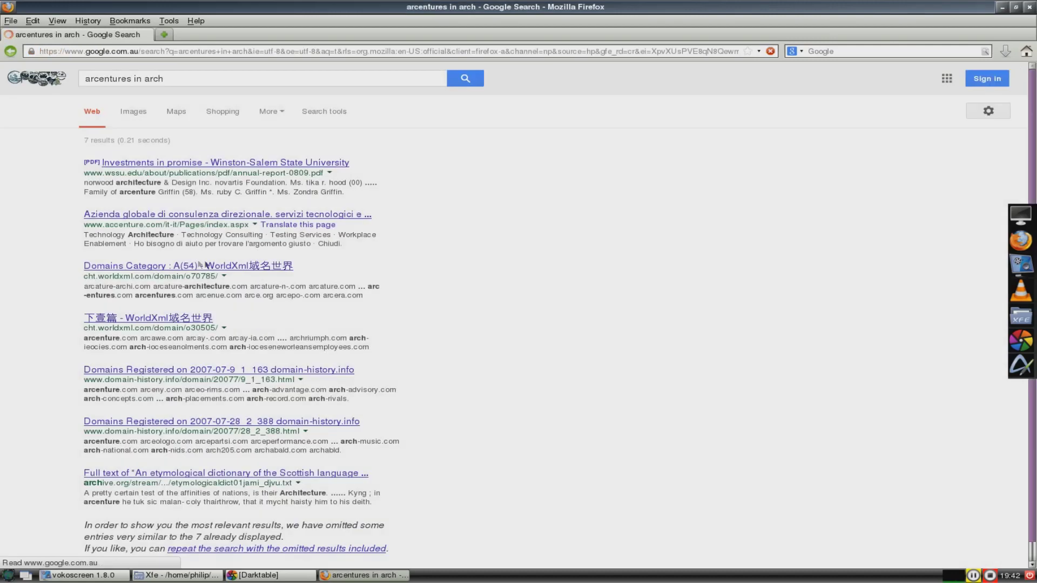
Search Google for "adventures in arch linux" and look through the results for the Adventures in Arch videos
left_click(231, 76)
key("BackSpace")
key("BackSpace")
key("BackSpace")
key("BackSpace")
key("BackSpace")
key("BackSpace")
key("BackSpace")
key("BackSpace")
key("BackSpace")
key("BackSpace")
key("BackSpace")
key("BackSpace")
key("BackSpace")
key("BackSpace")
key("BackSpace")
key("BackSpace")
key("BackSpace")
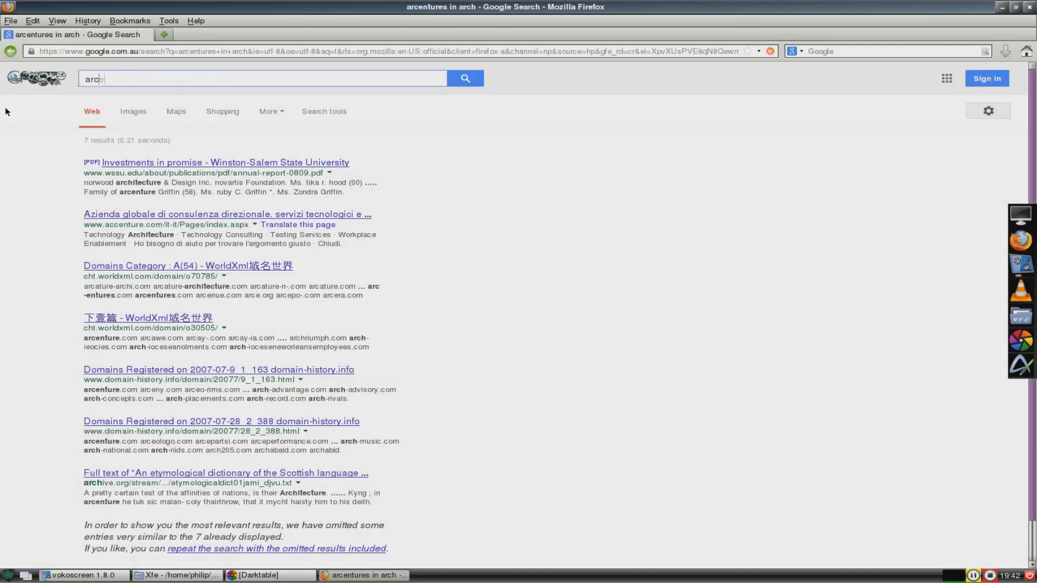
type("adventures in arch linux")
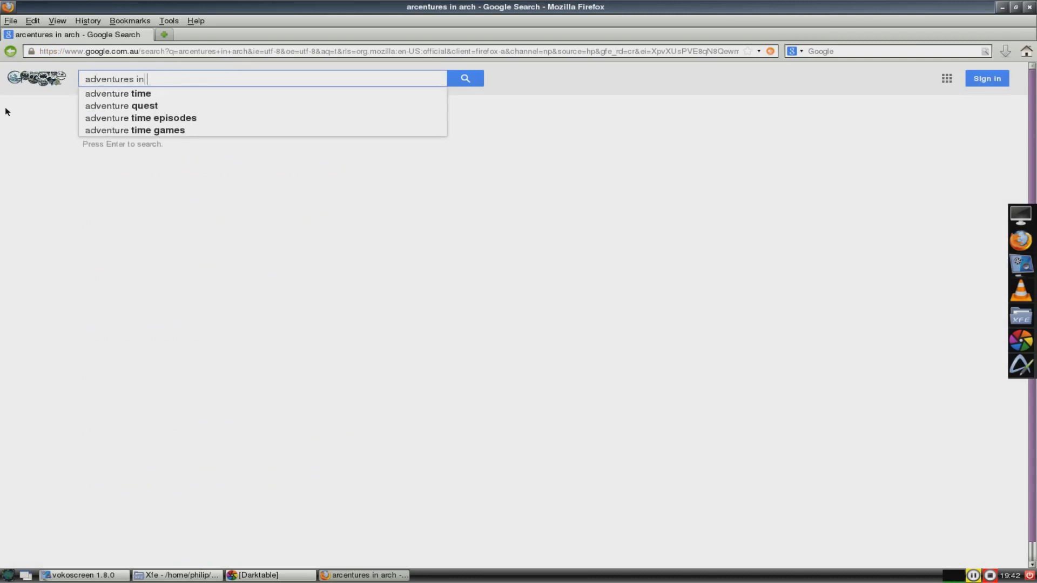
key("Return")
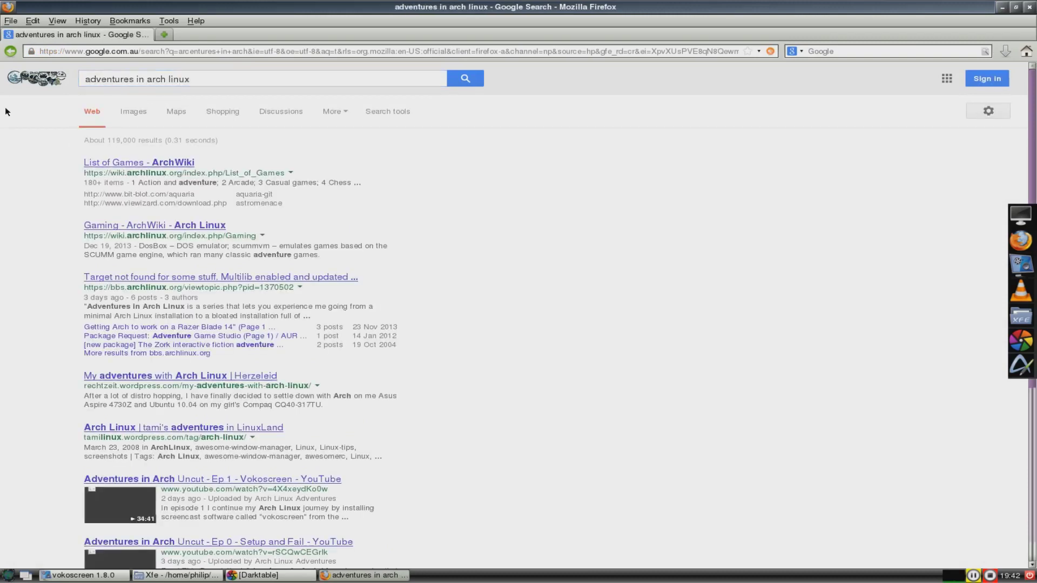
scroll(278, 238, "down", 7)
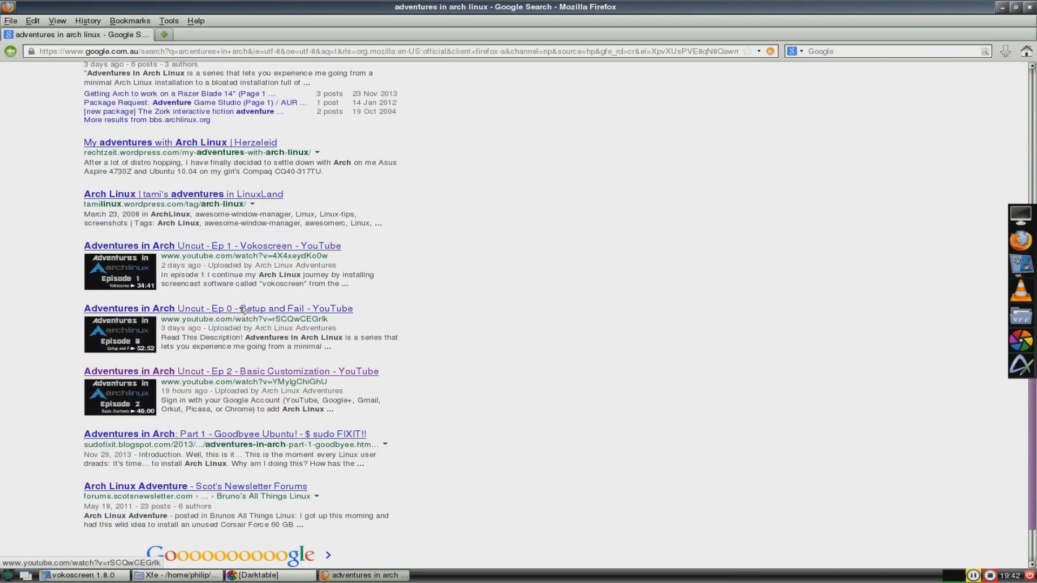
Open the Adventures in Arch Uncut - Ep 2 - Basic Customization video and read its full description
left_click(265, 371)
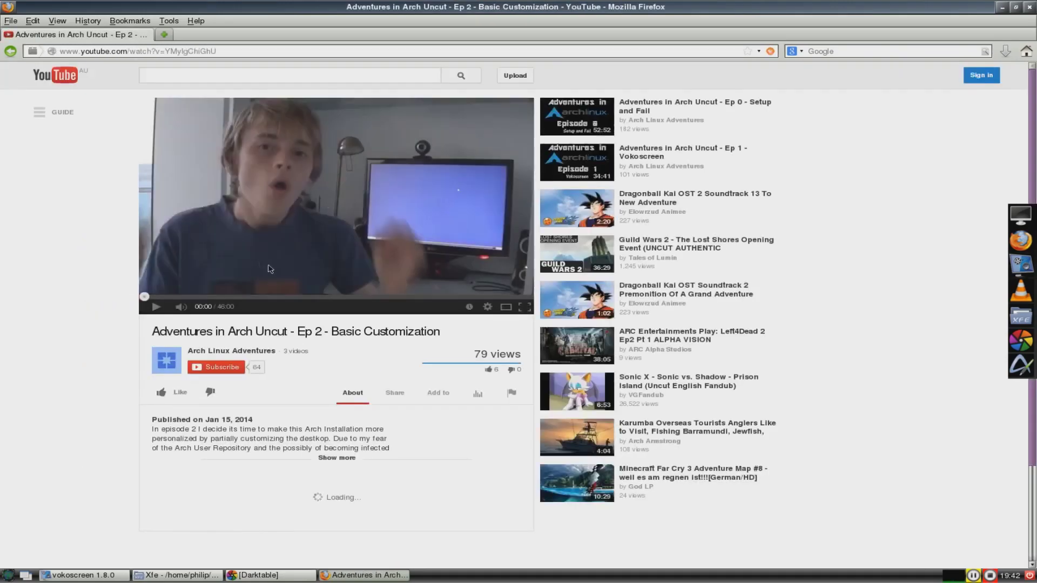
scroll(324, 302, "down", 5)
left_click(350, 311)
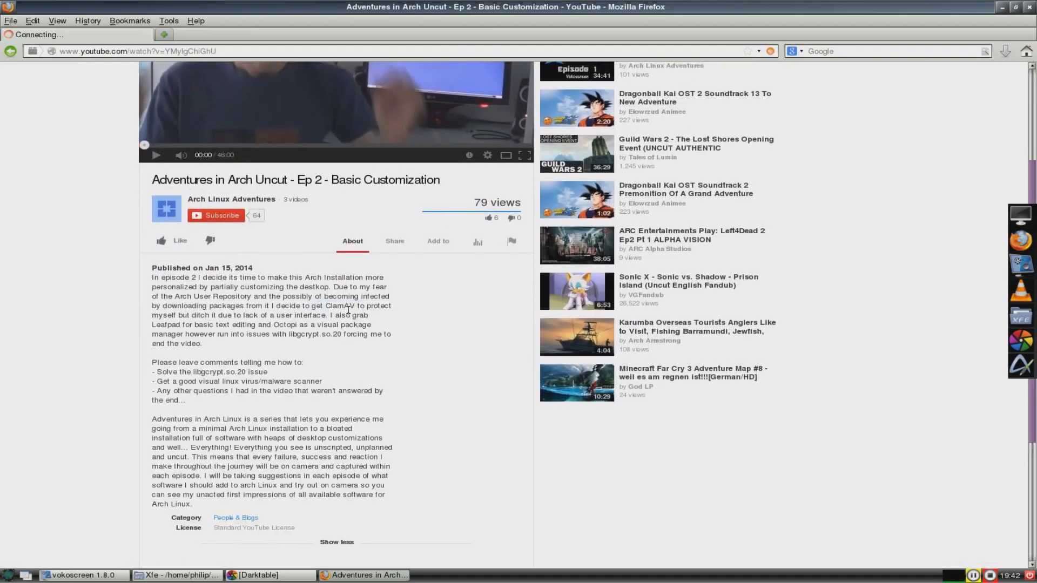
scroll(349, 314, "down", 5)
scroll(347, 313, "down", 5)
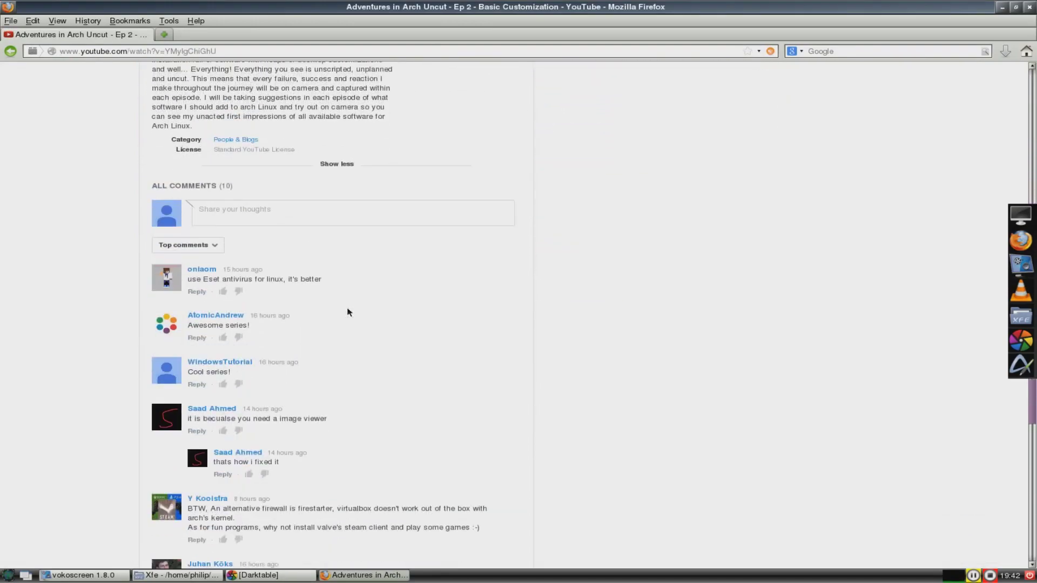
Sort the Ep 2 video's comments by newest first and read through them
left_click(208, 229)
left_click(216, 242)
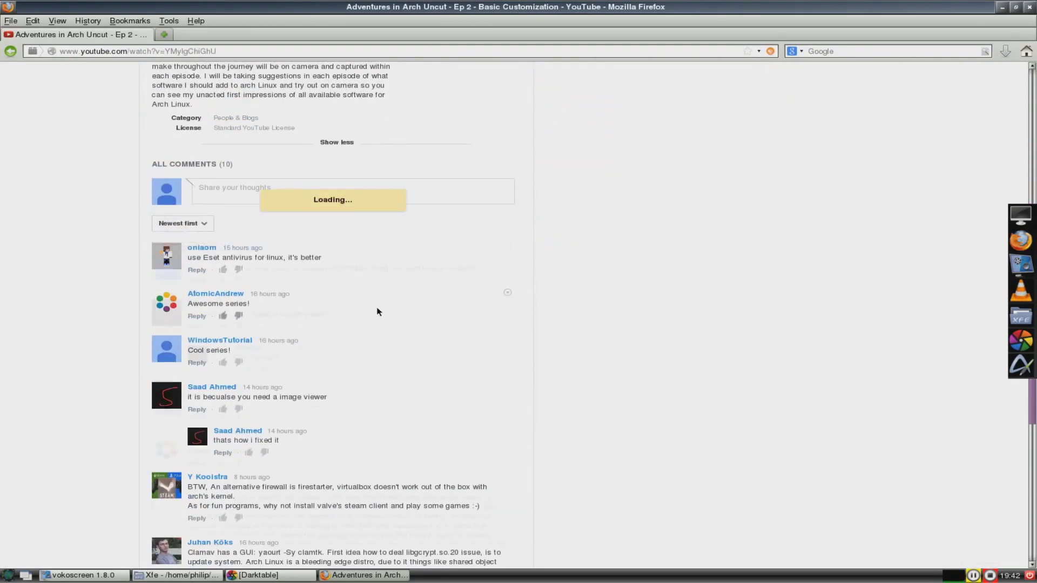
scroll(370, 307, "down", 2)
scroll(321, 227, "down", 6)
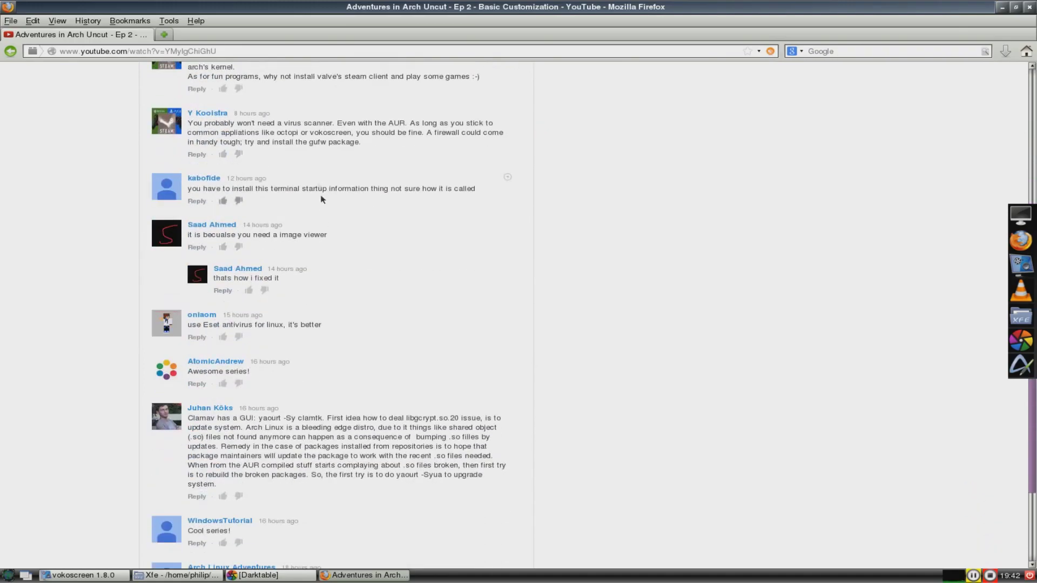
scroll(340, 184, "down", 2)
scroll(347, 178, "down", 2)
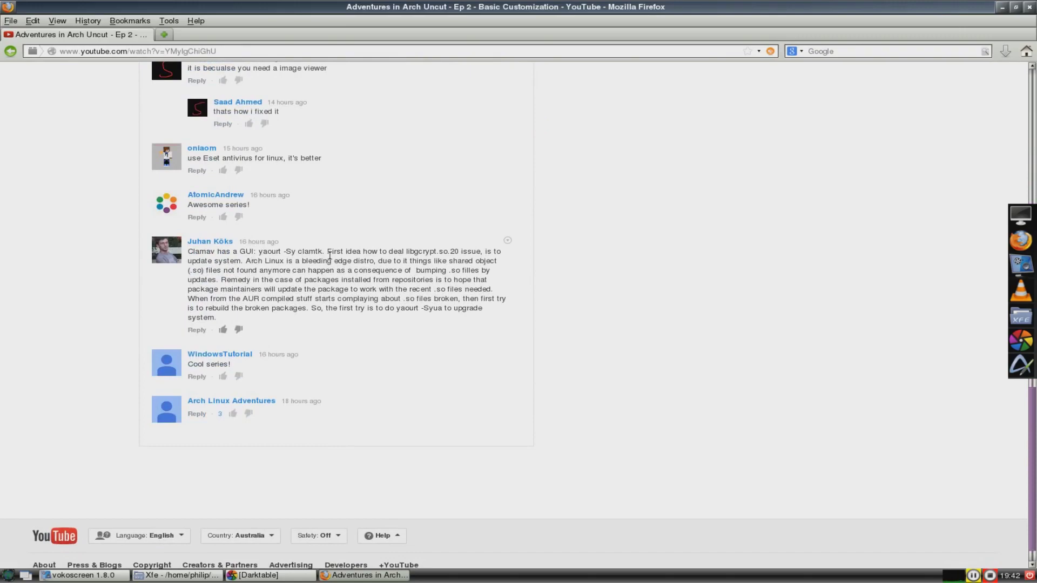
scroll(381, 316, "up", 20)
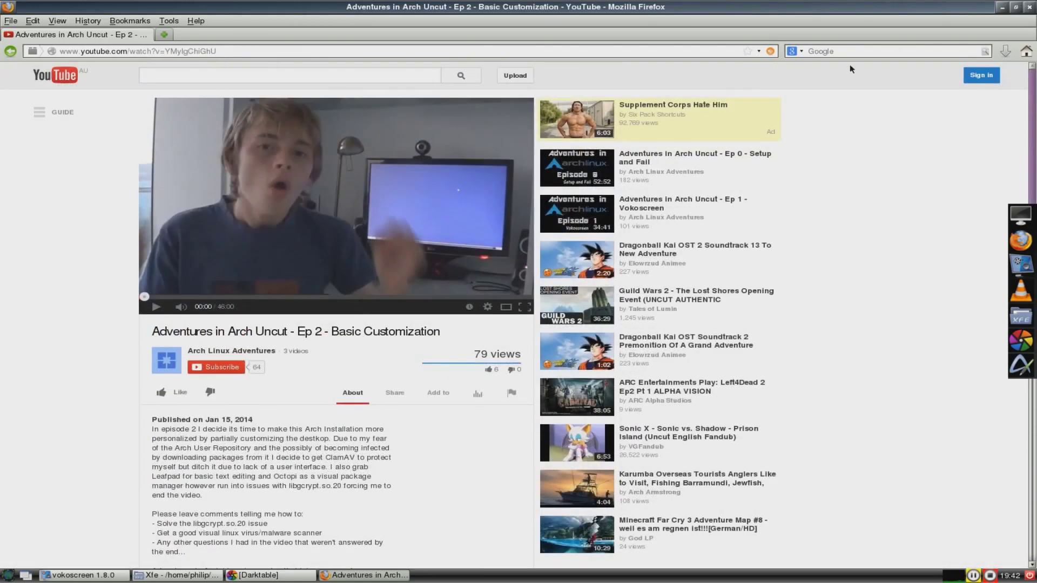
Open the Ep 1 - Vokoscreen video, pause it, and read through its full description and comments
left_click(598, 213)
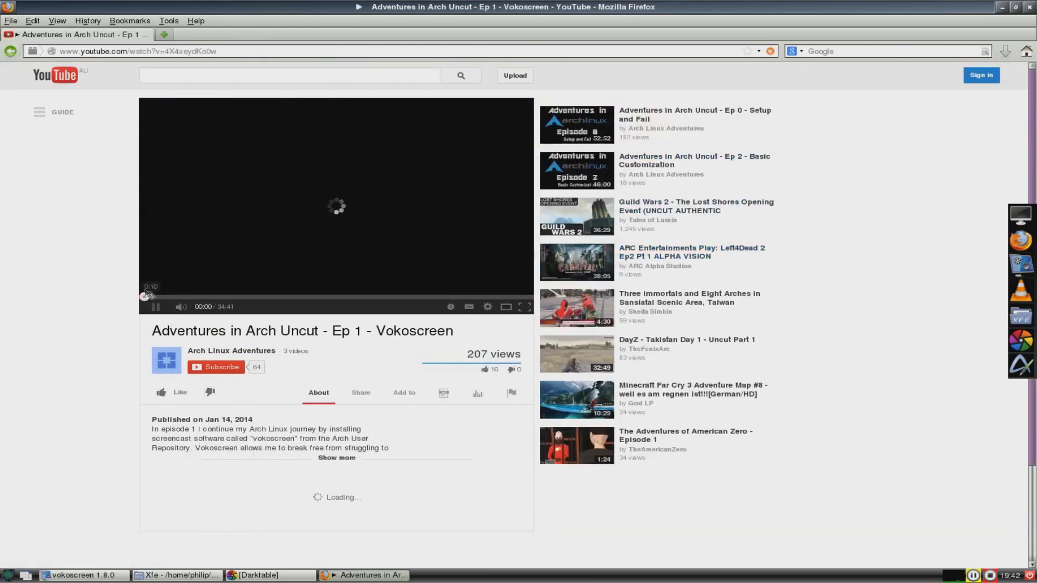
left_click(156, 309)
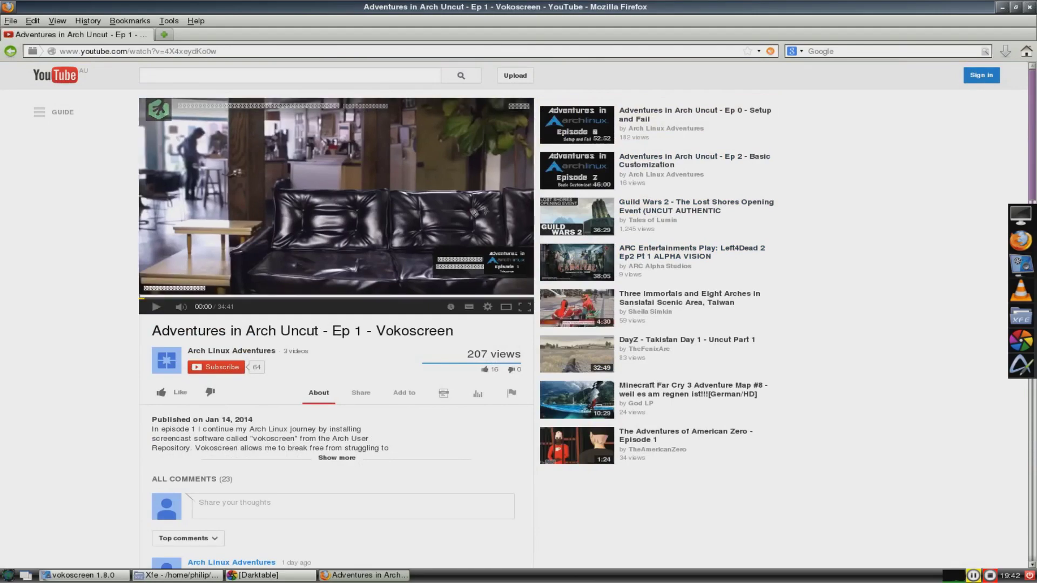
scroll(344, 393, "down", 3)
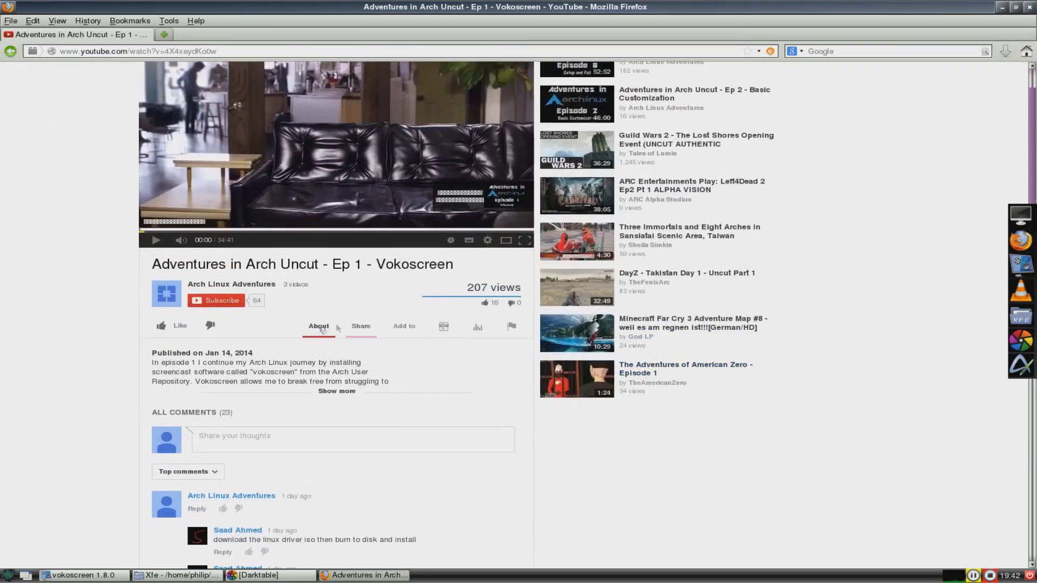
left_click(344, 391)
scroll(344, 394, "down", 10)
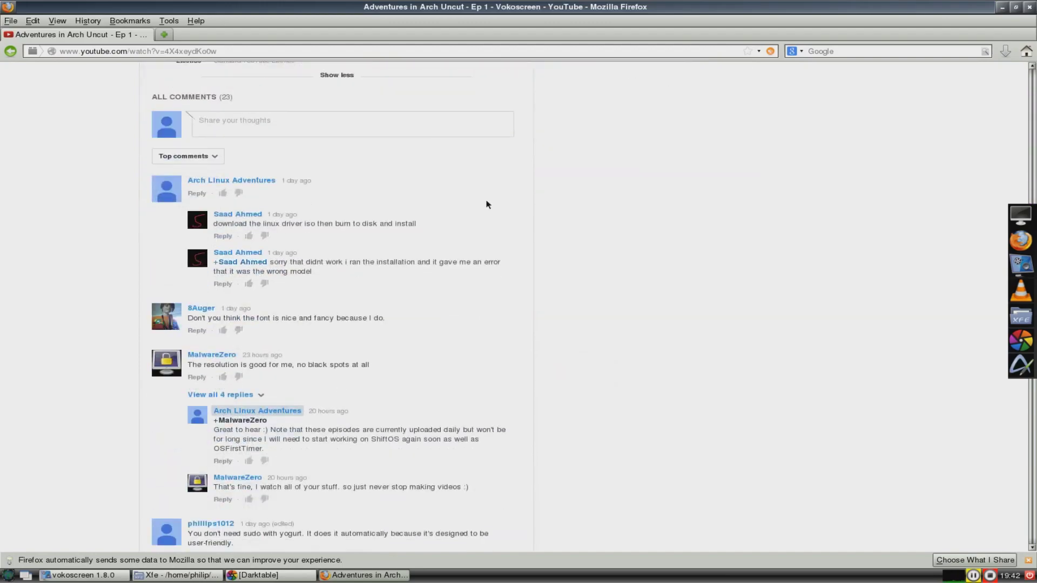
scroll(430, 204, "down", 6)
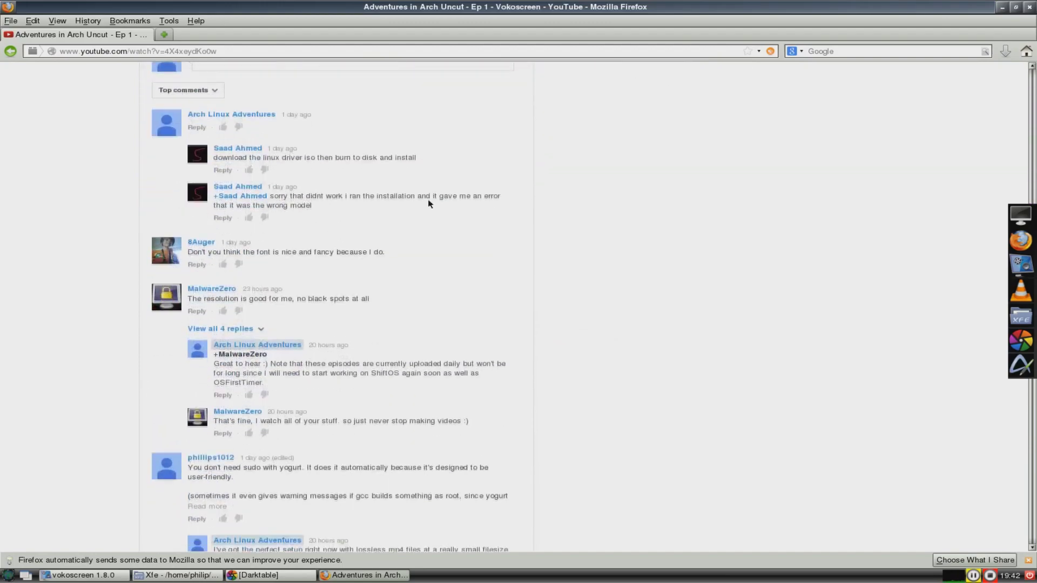
scroll(263, 276, "down", 6)
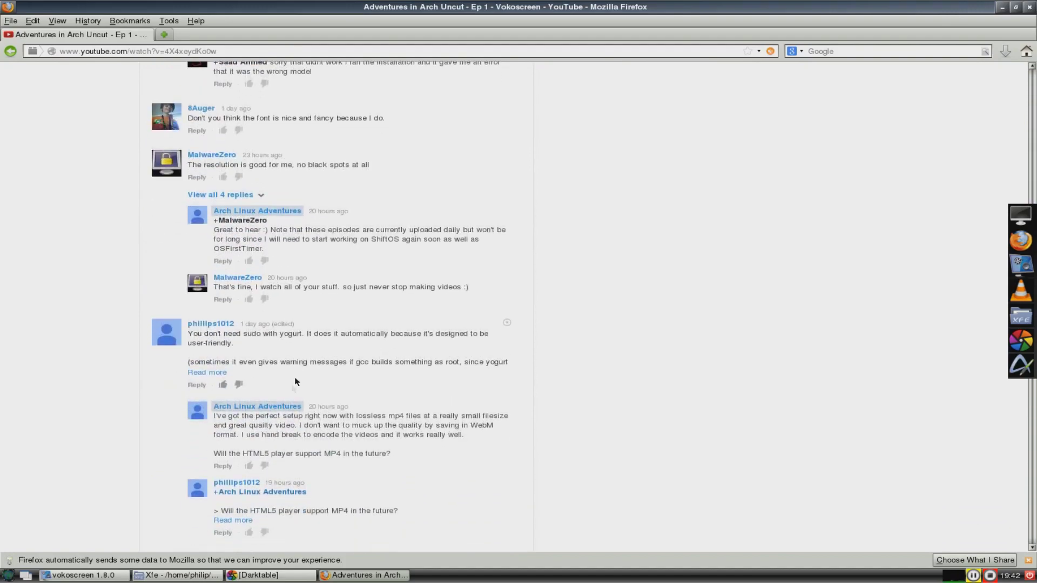
scroll(268, 374, "down", 9)
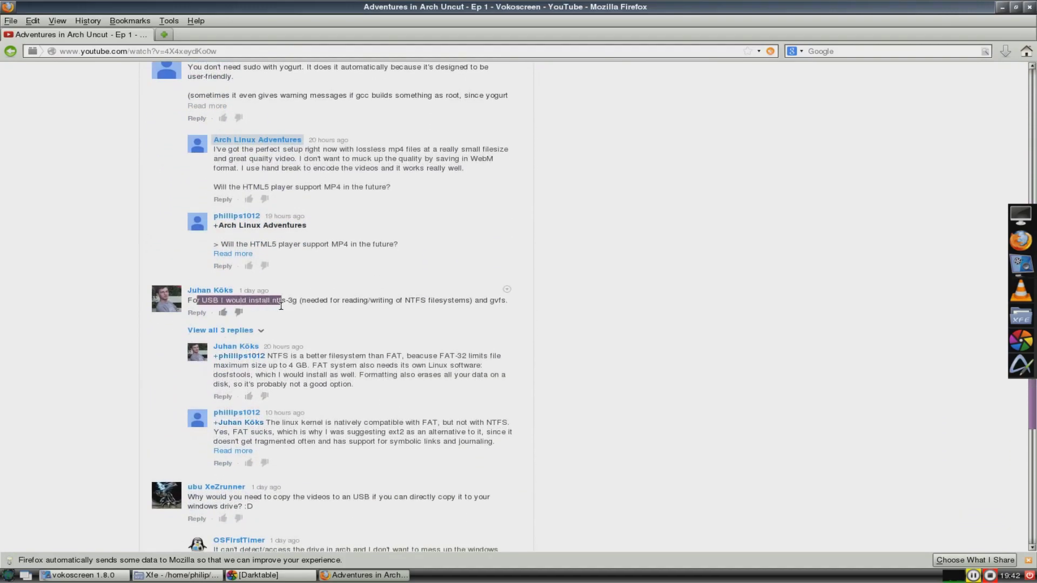
Open a terminal and place its window in the empty area beside the video comments
left_click(8, 575)
left_click(1020, 214)
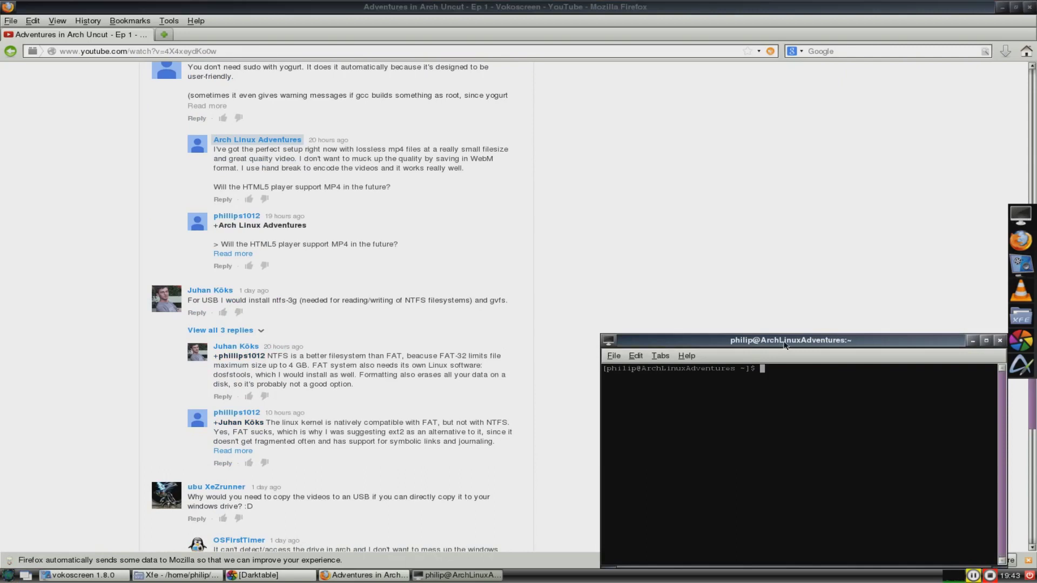
left_click_drag(784, 344, 750, 283)
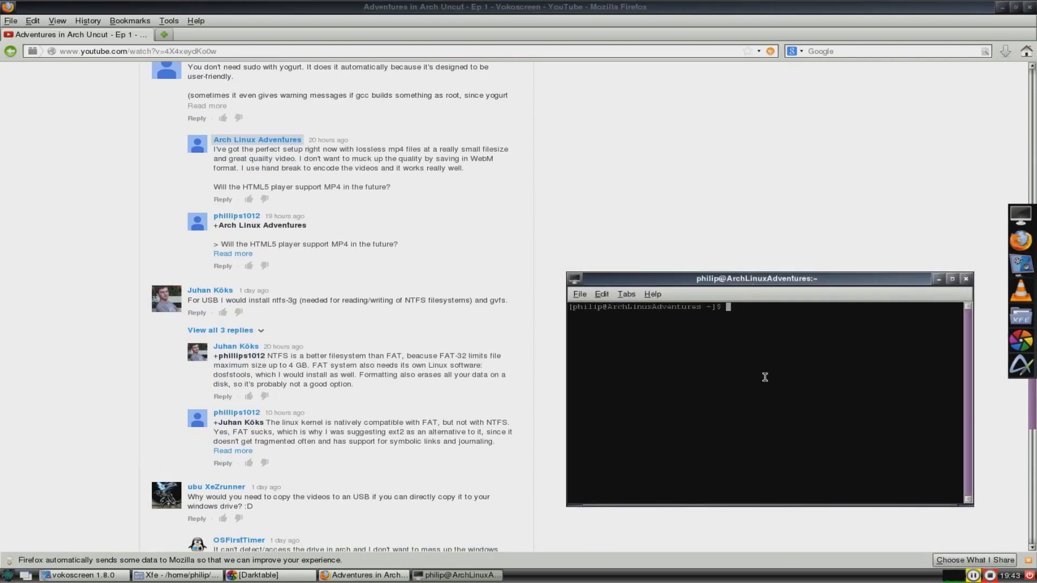
Install the ntfs-3g package with sudo pacman -S ntfs-3g, entering the account password and accepting the installation
type("sudo p")
type("ntfs-3g")
key("Left")
key("Left")
key("Left")
key("Left")
key("Left")
key("Left")
key("Left")
type("pacman -S")
key("Return")
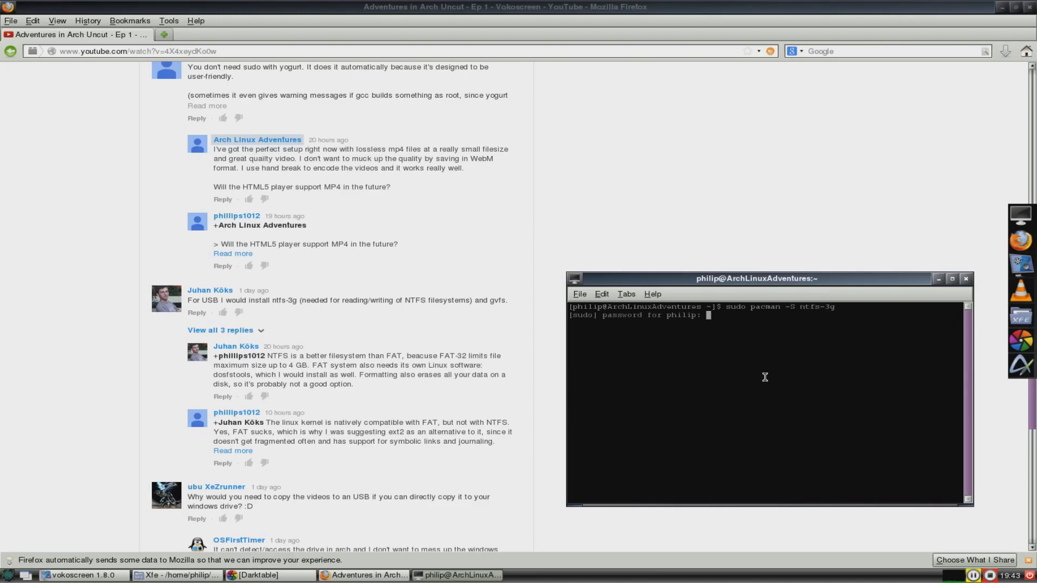
key("Return")
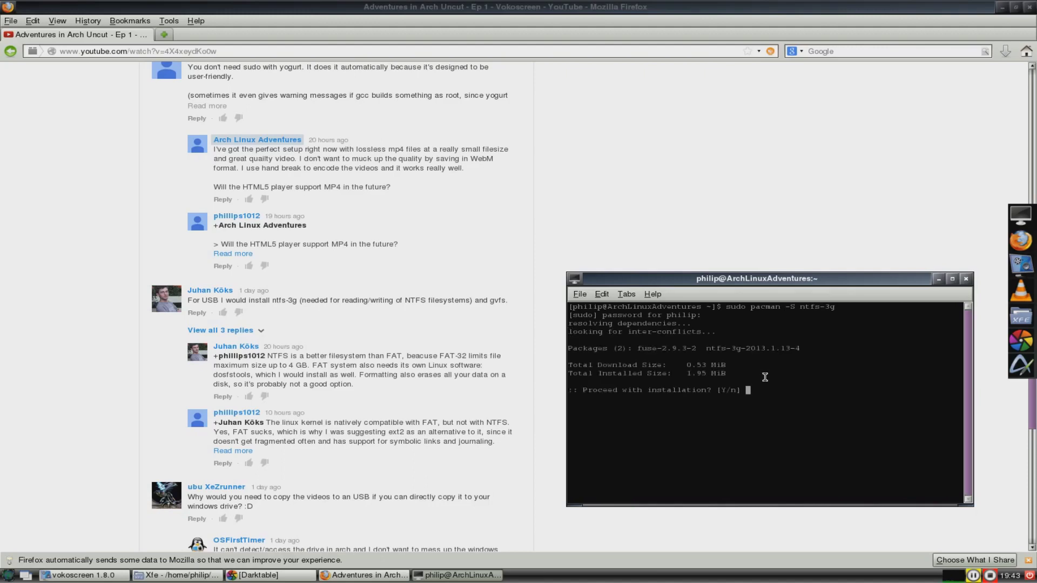
type("y")
key("Return")
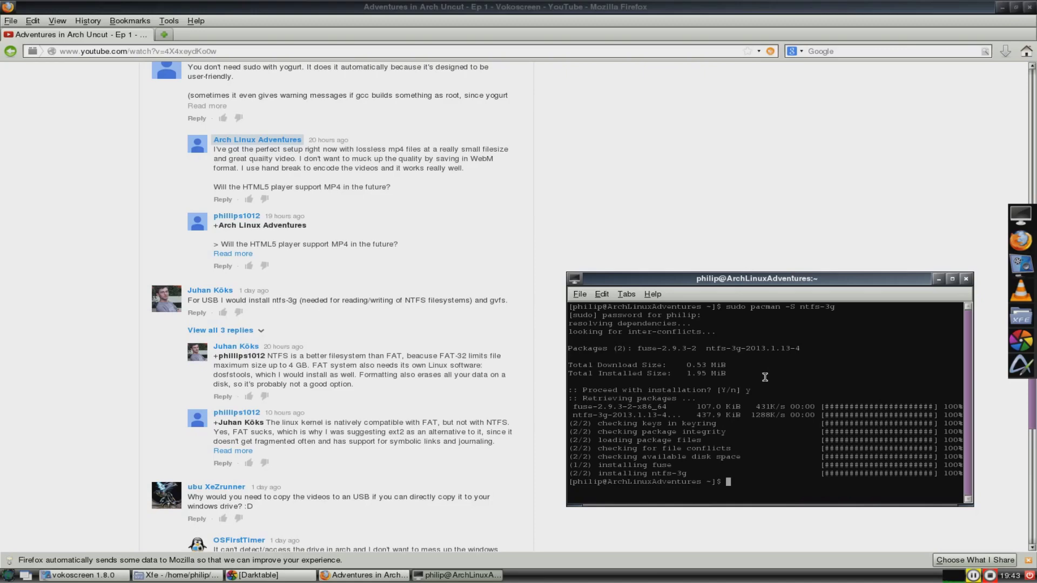
Show all replies to the comment recommending ntfs-3g and gvfs, and read them
left_click(244, 332)
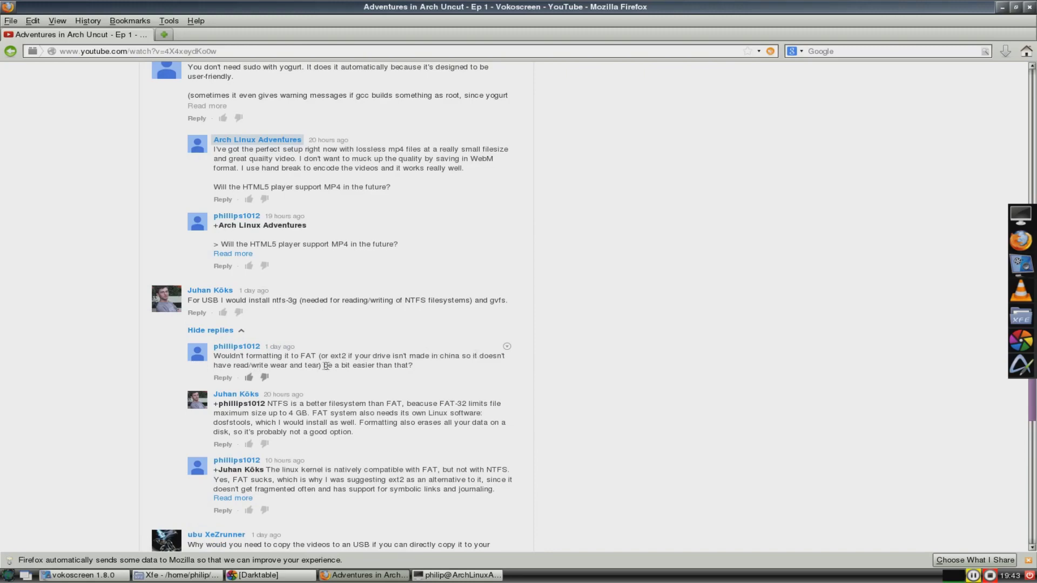
scroll(401, 358, "down", 1)
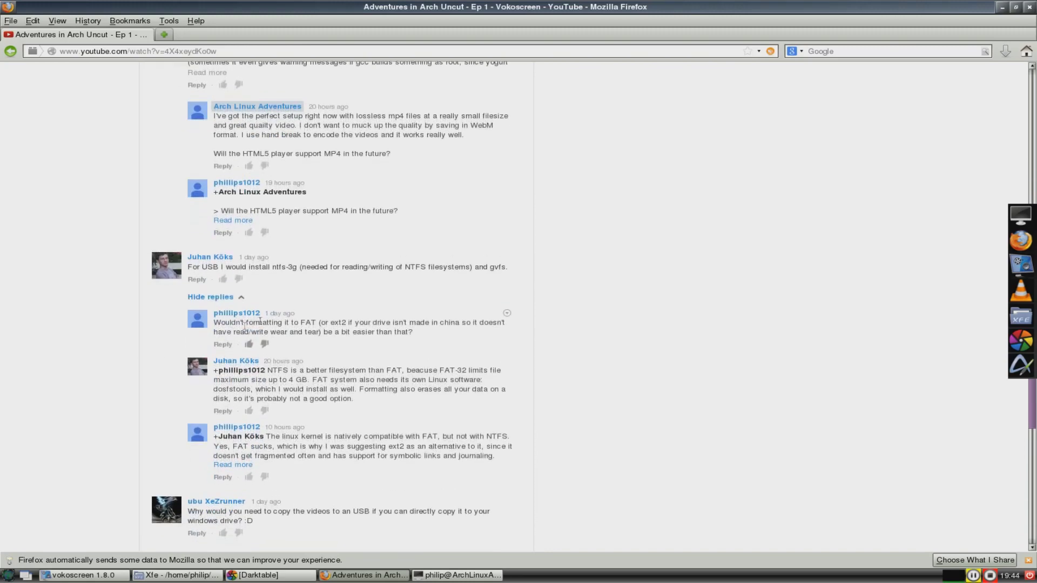
scroll(251, 341, "down", 1)
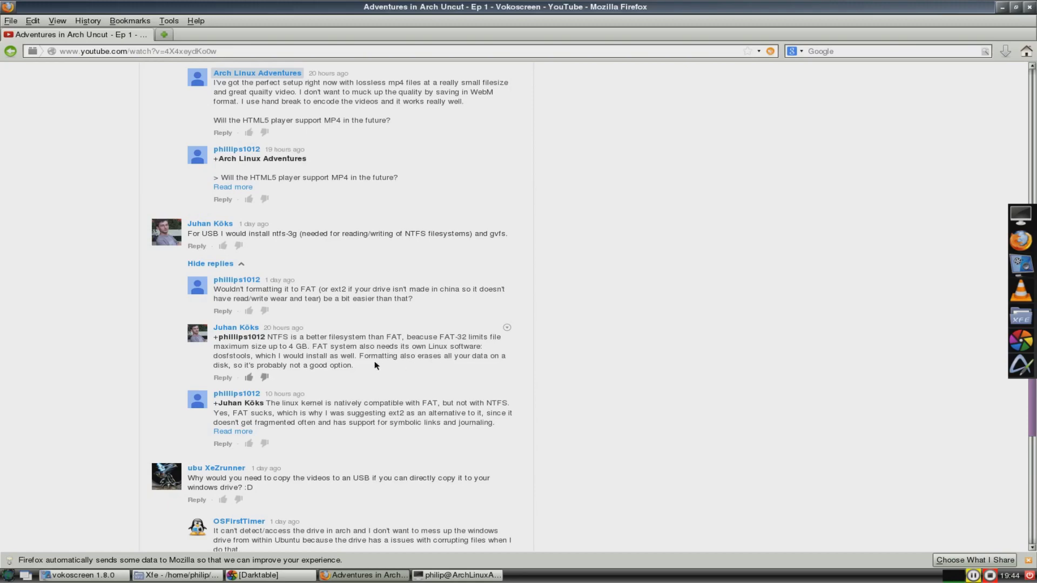
scroll(367, 422, "down", 1)
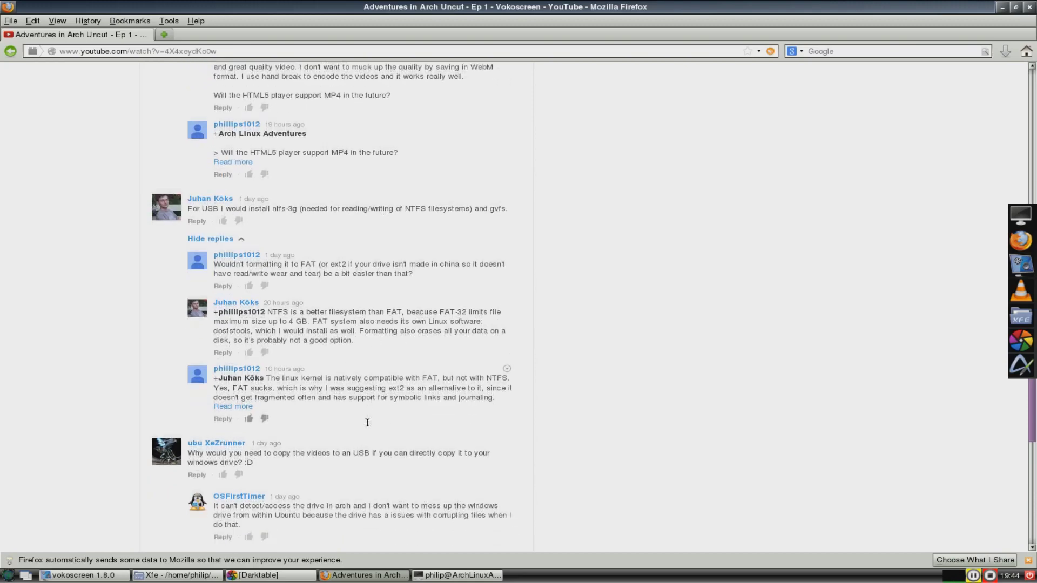
Install the gvfs package from the terminal with sudo pacman -S gvfs and accept the installation
left_click(452, 576)
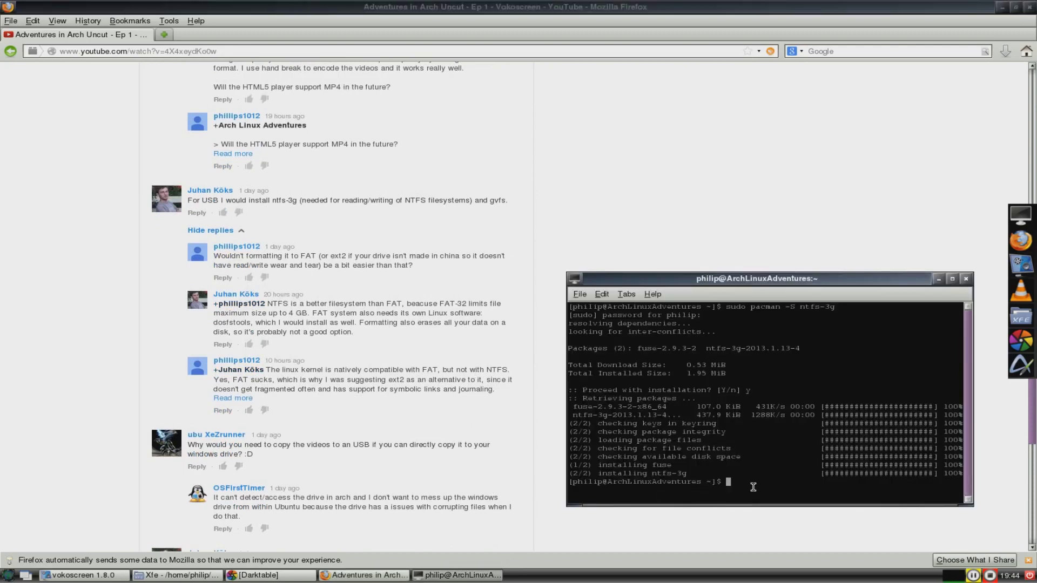
key("Up")
key("BackSpace")
key("BackSpace")
key("BackSpace")
key("BackSpace")
key("BackSpace")
key("BackSpace")
key("BackSpace")
type("gvfs")
key("Return")
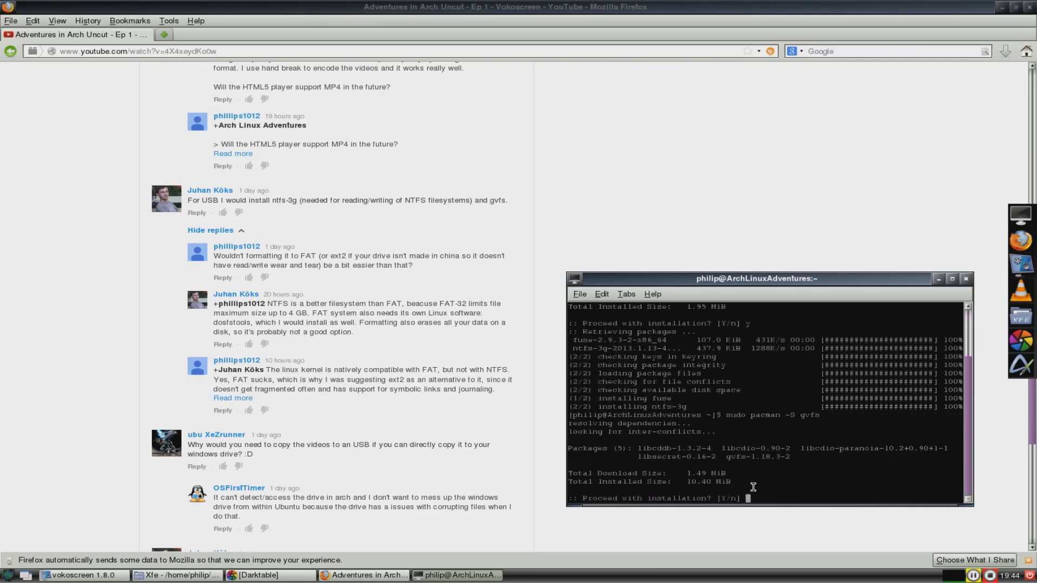
type("y")
key("Return")
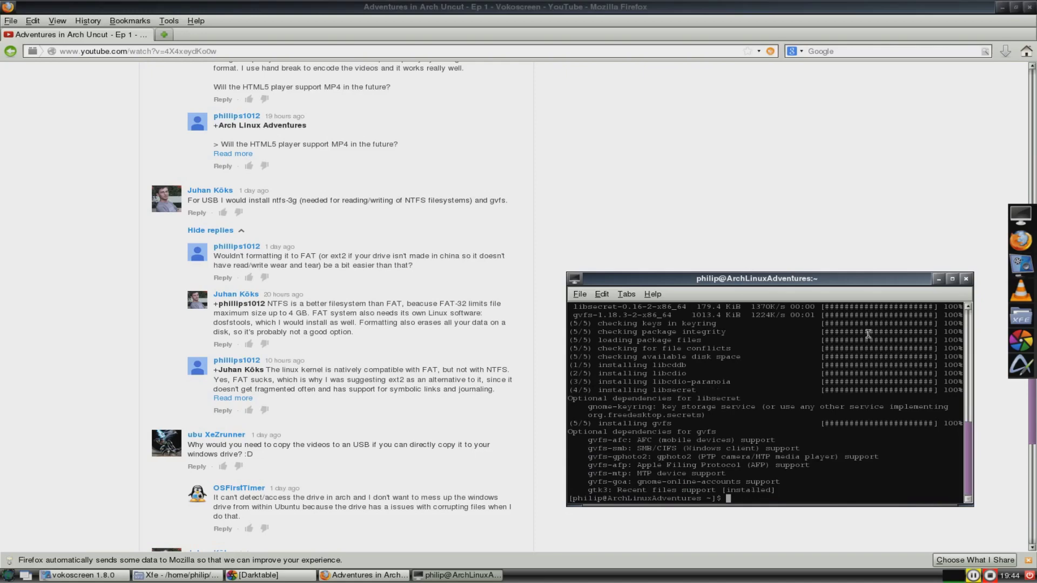
Open a new Xfe file manager window and look through the root directory and its folder tree
left_click(1020, 316)
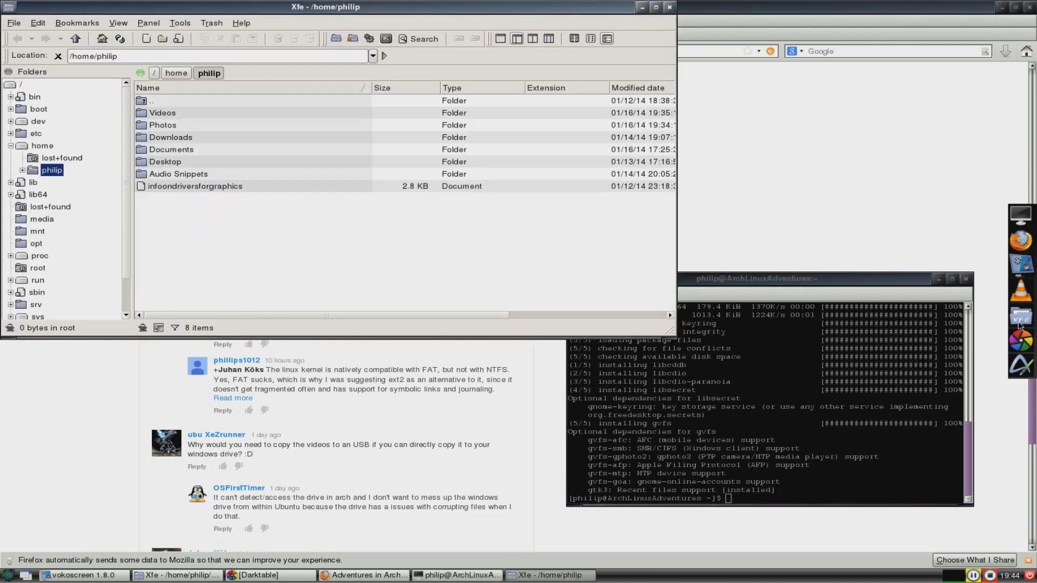
scroll(108, 160, "down", 3)
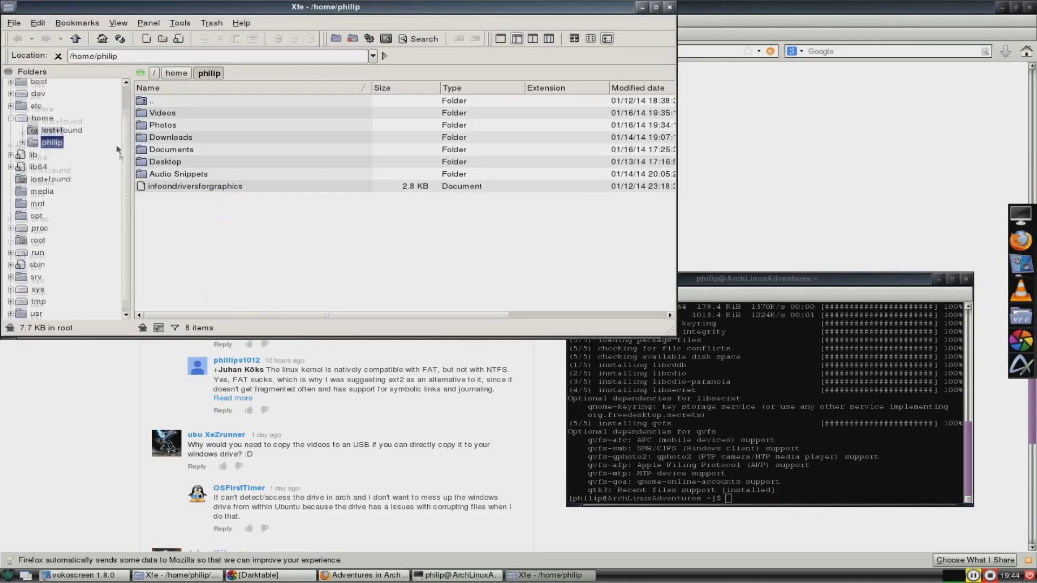
scroll(108, 161, "up", 3)
left_click(19, 85)
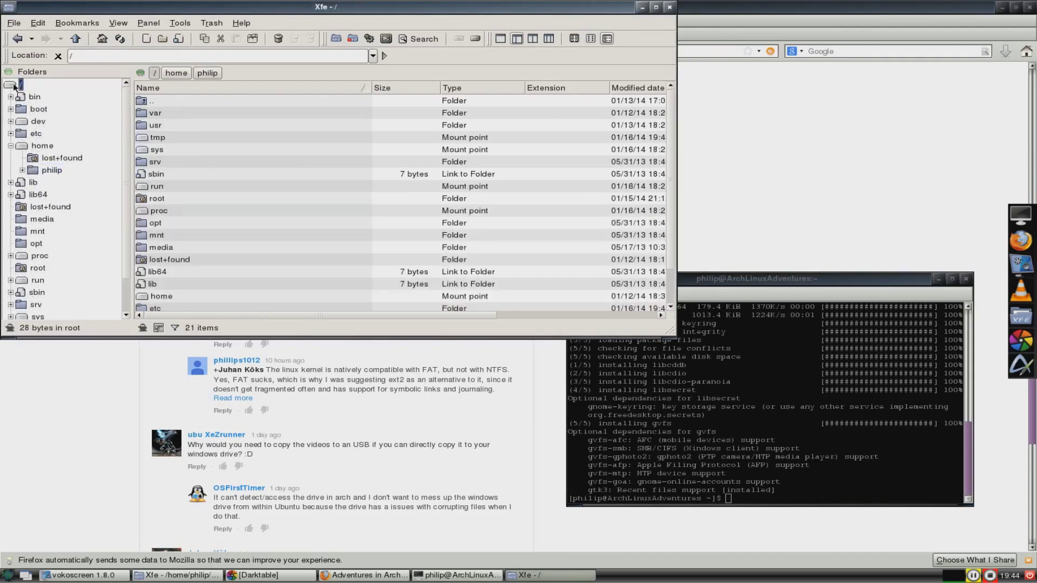
scroll(307, 205, "down", 2)
scroll(309, 209, "up", 1)
scroll(309, 209, "up", 1)
scroll(122, 172, "down", 3)
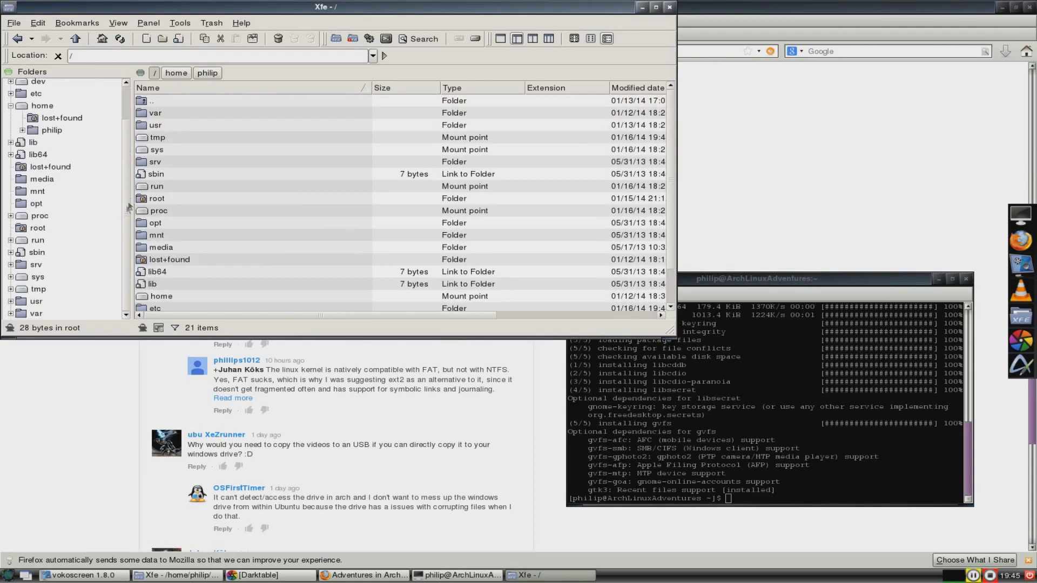
scroll(122, 173, "up", 3)
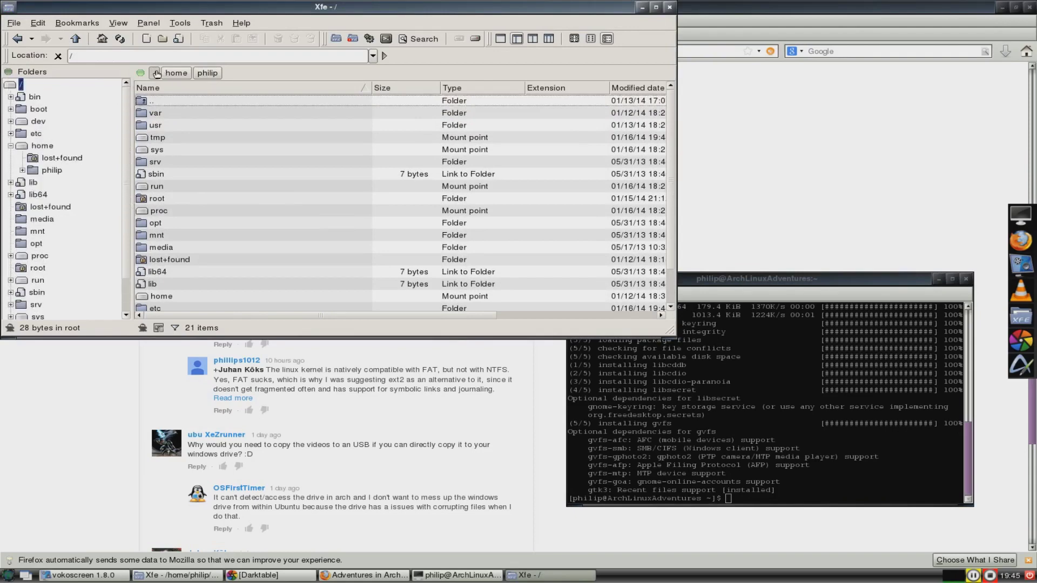
Look through the file manager's available commands, then close its window and return to the Ep 1 comments in Firefox
left_click(39, 24)
mouse_move(113, 21)
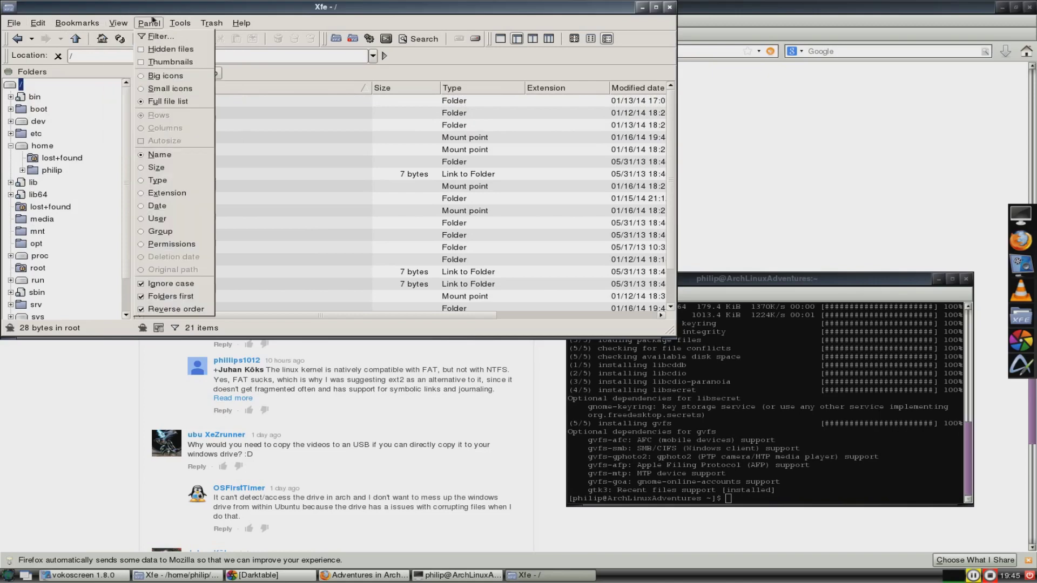
mouse_move(180, 23)
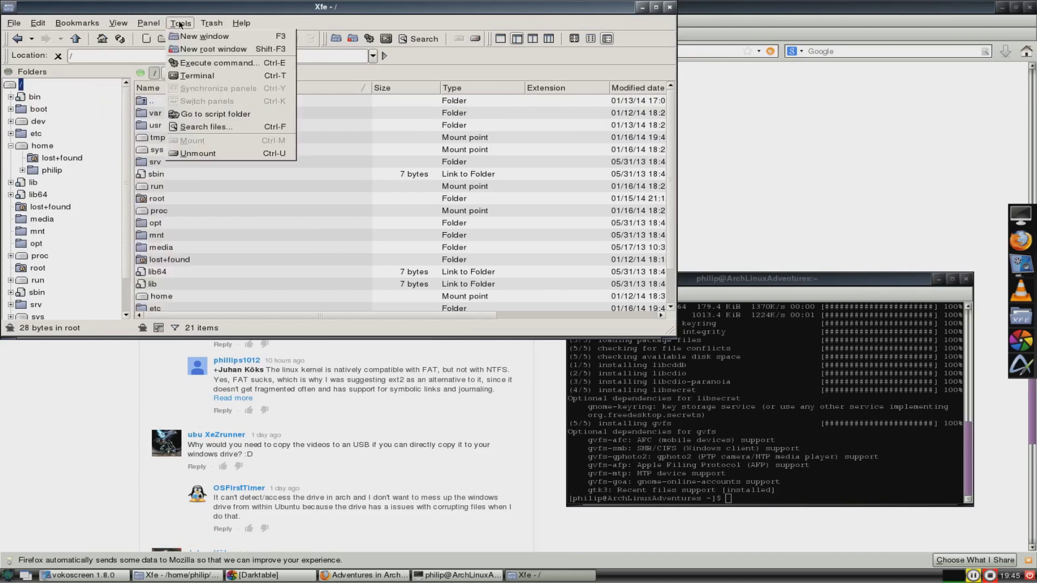
left_click(672, 10)
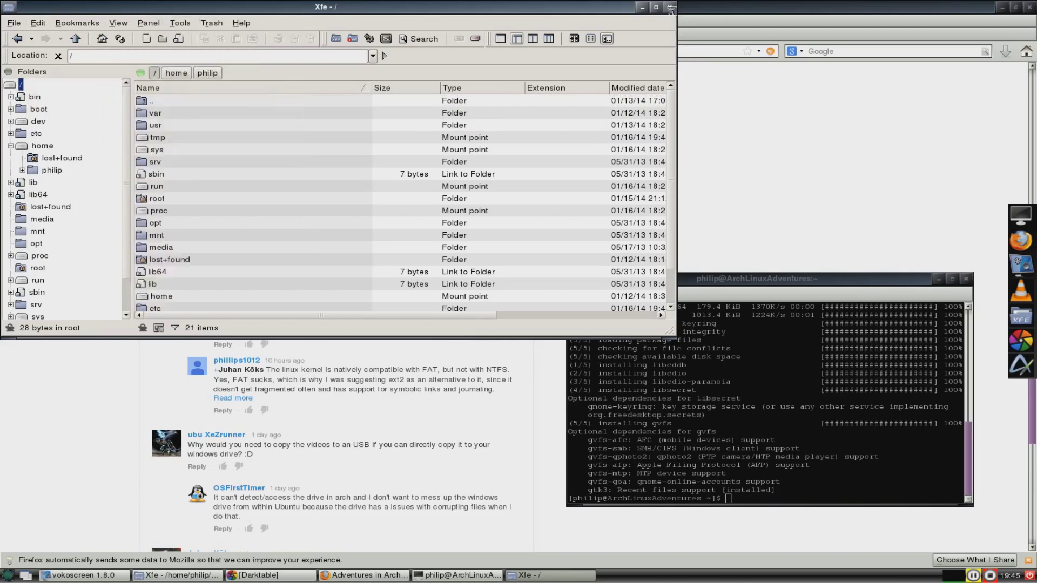
left_click(669, 8)
left_click(492, 238)
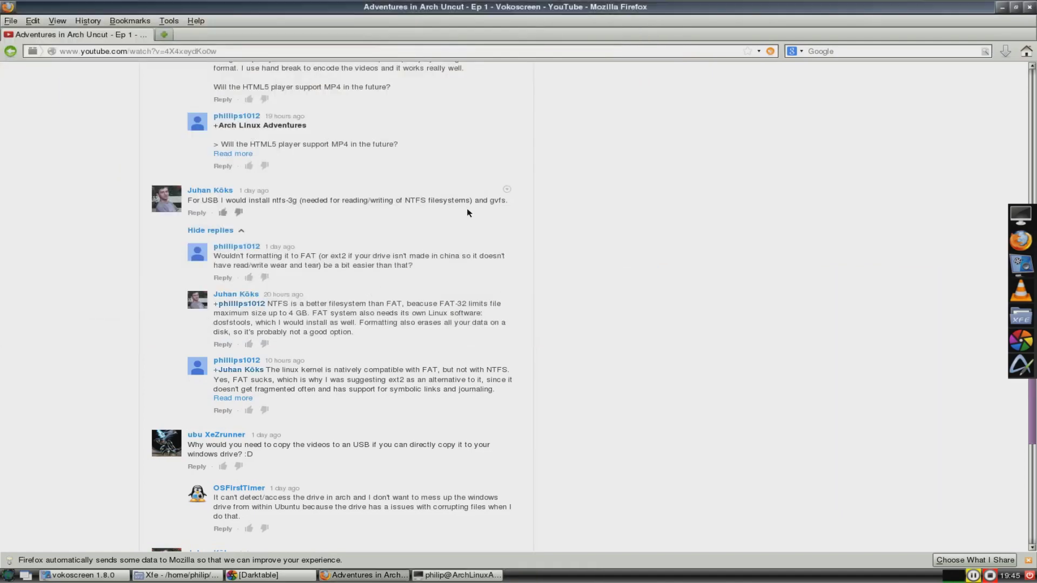
Read the remaining Ep 1 comments about TrueType fonts and running yaourt, then switch to vokoscreen
scroll(231, 411, "down", 10)
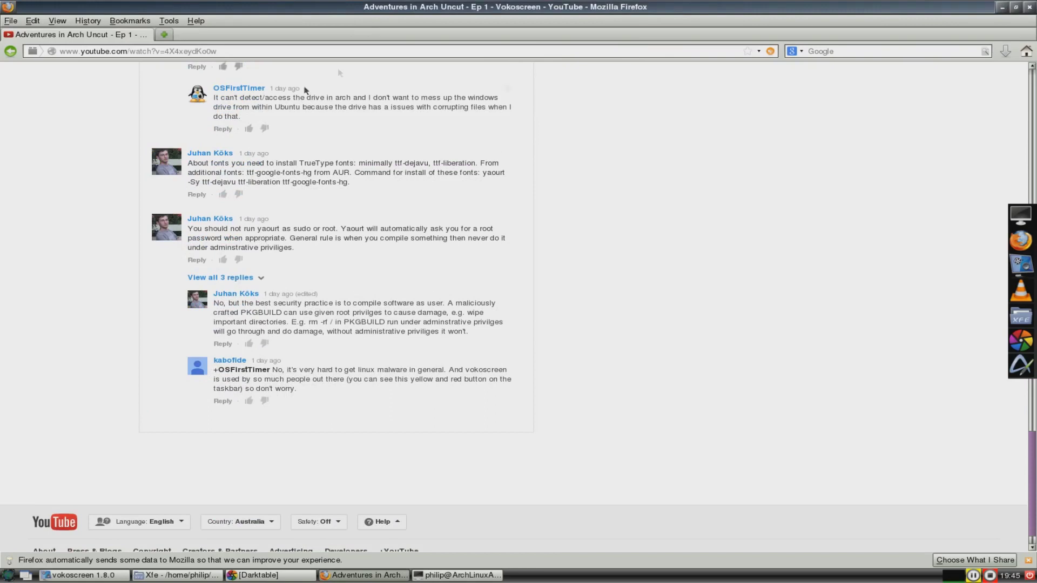
left_click(83, 575)
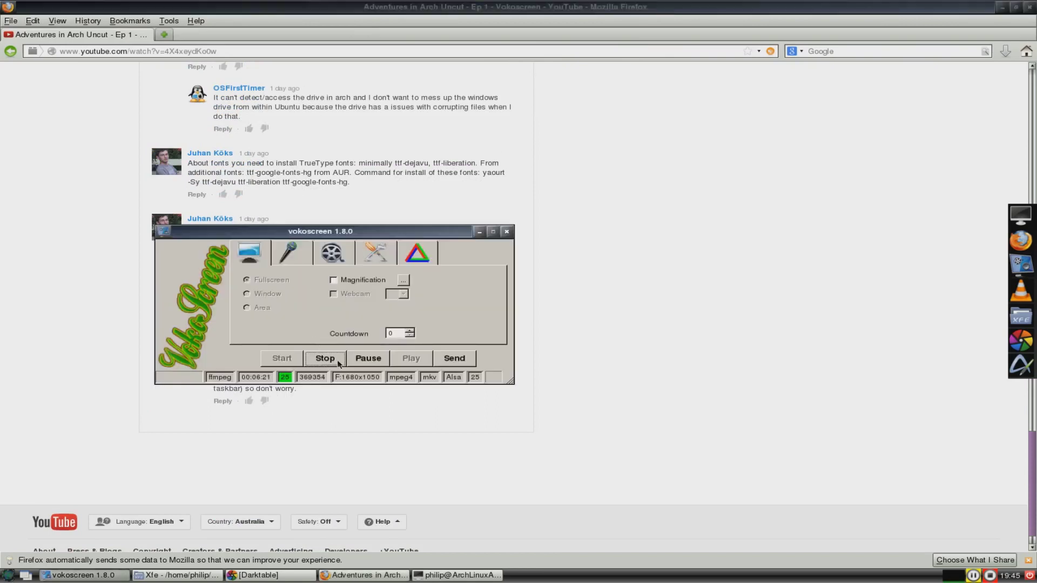
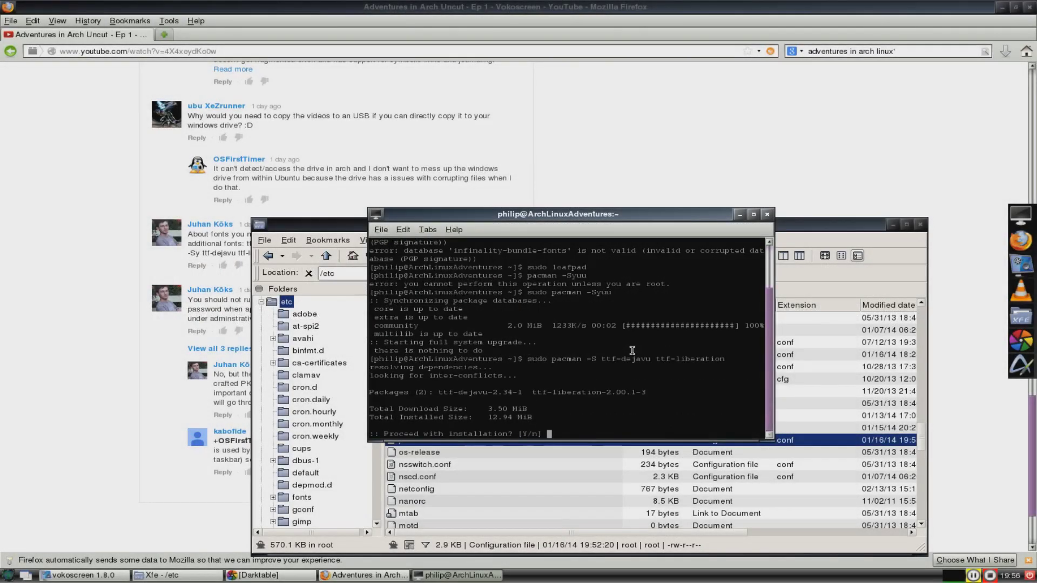
Accept the pacman installation of ttf-dejavu and ttf-liberation and watch it finish in the terminal
type("y")
key("Return")
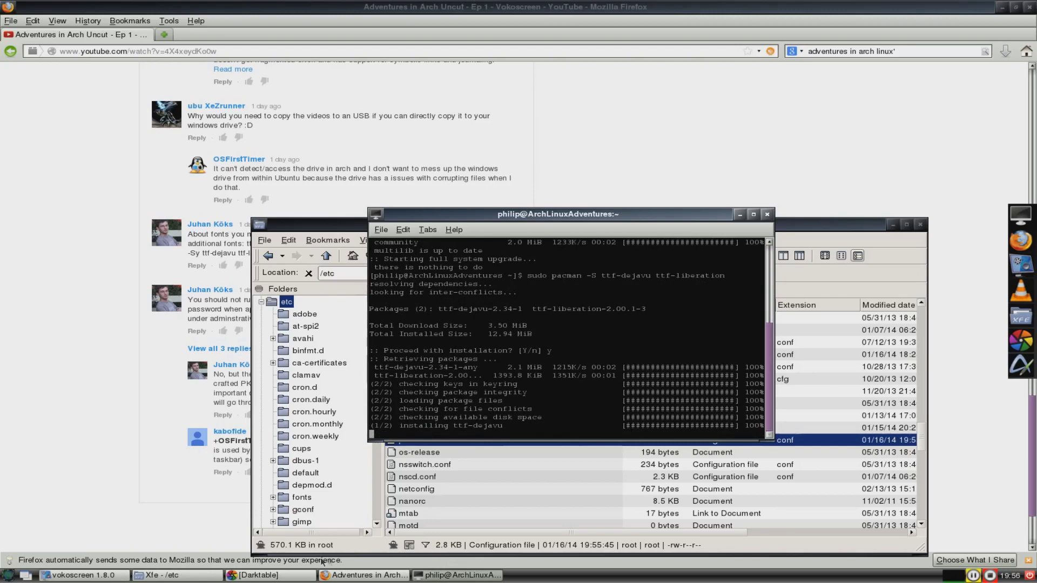
left_click(113, 572)
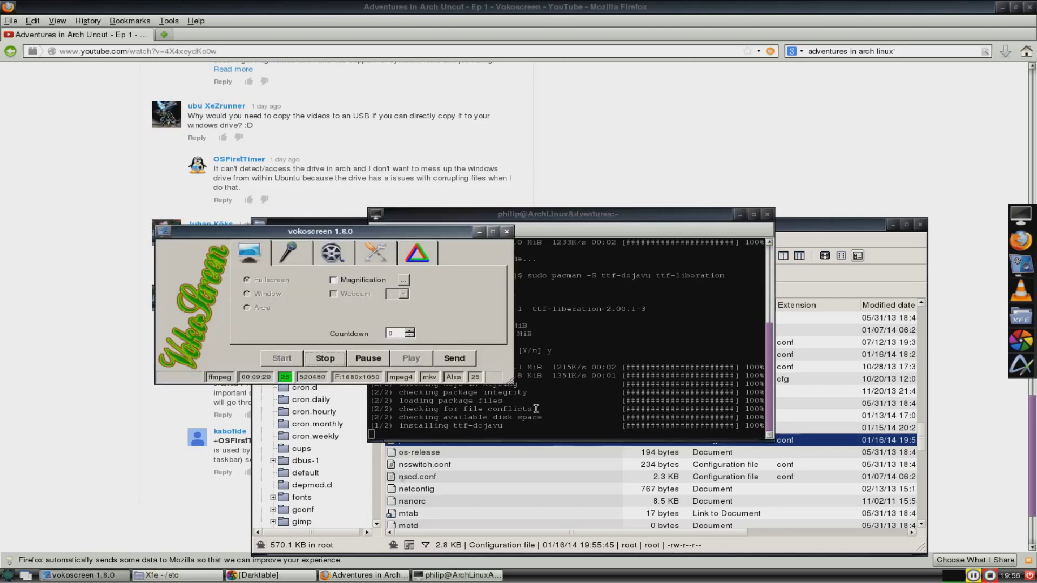
left_click(713, 273)
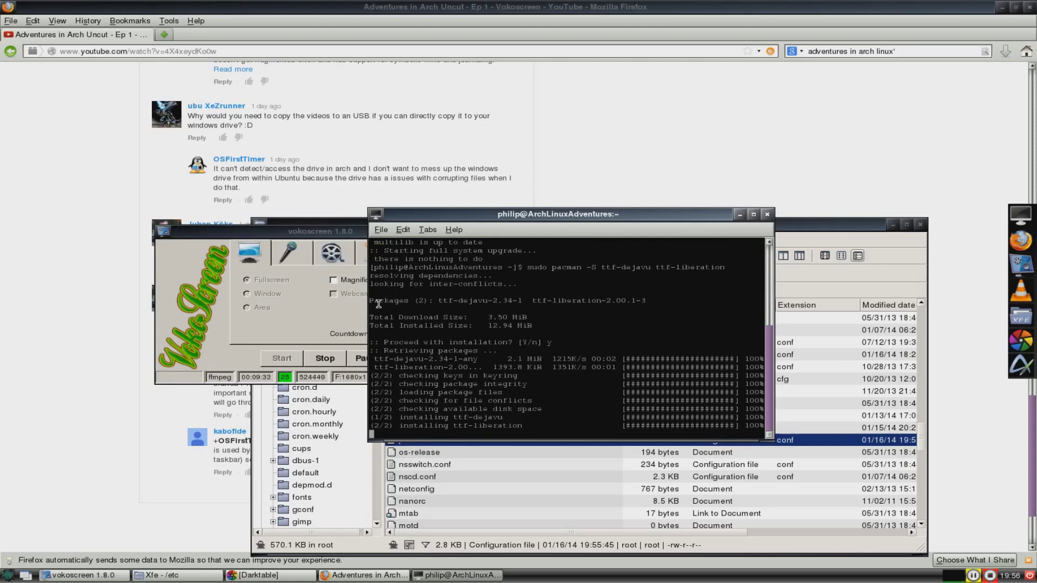
Close Firefox and relaunch it so that it loads with the newly installed fonts
left_click(1033, 10)
left_click(1032, 8)
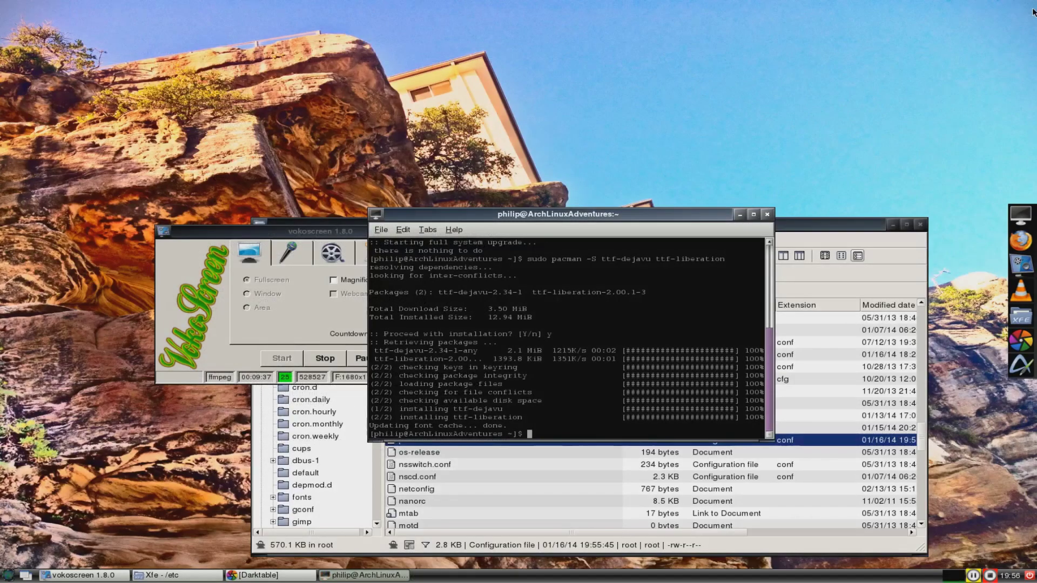
left_click(8, 575)
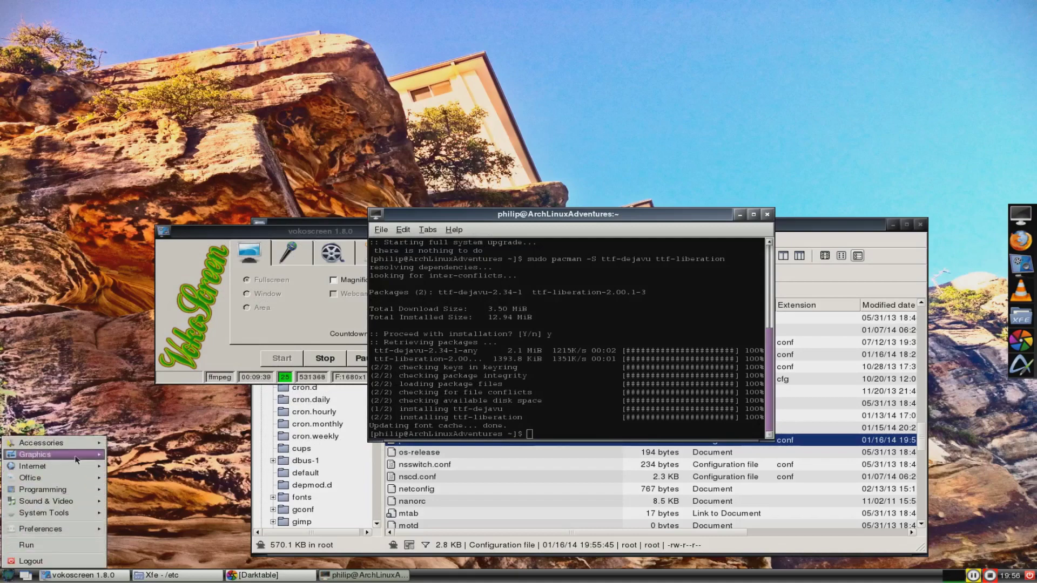
left_click(8, 575)
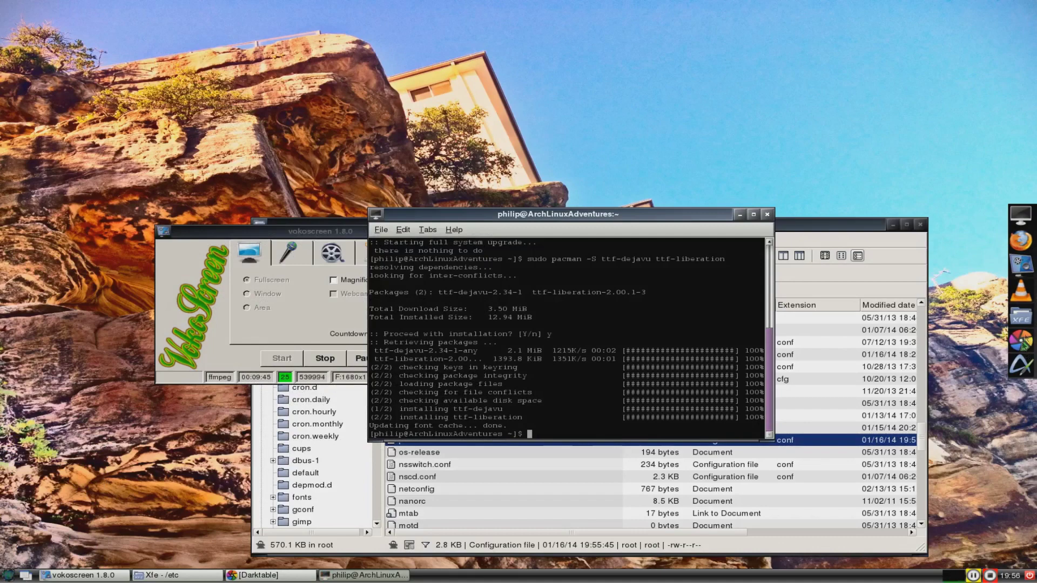
left_click(1022, 232)
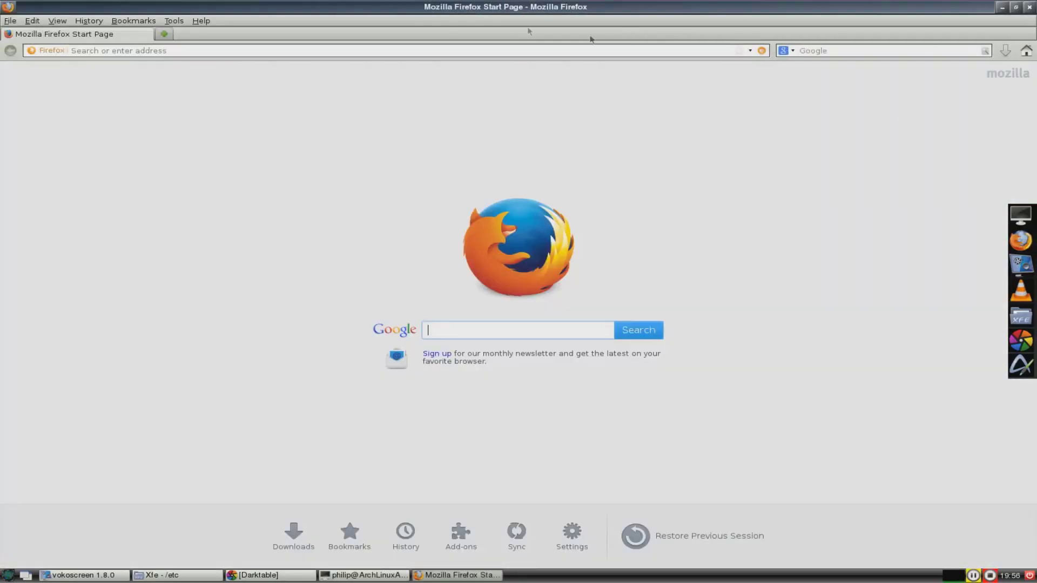
Search Google for youtube from the Firefox start page and examine how the results page text renders
left_click(593, 332)
type("youtube")
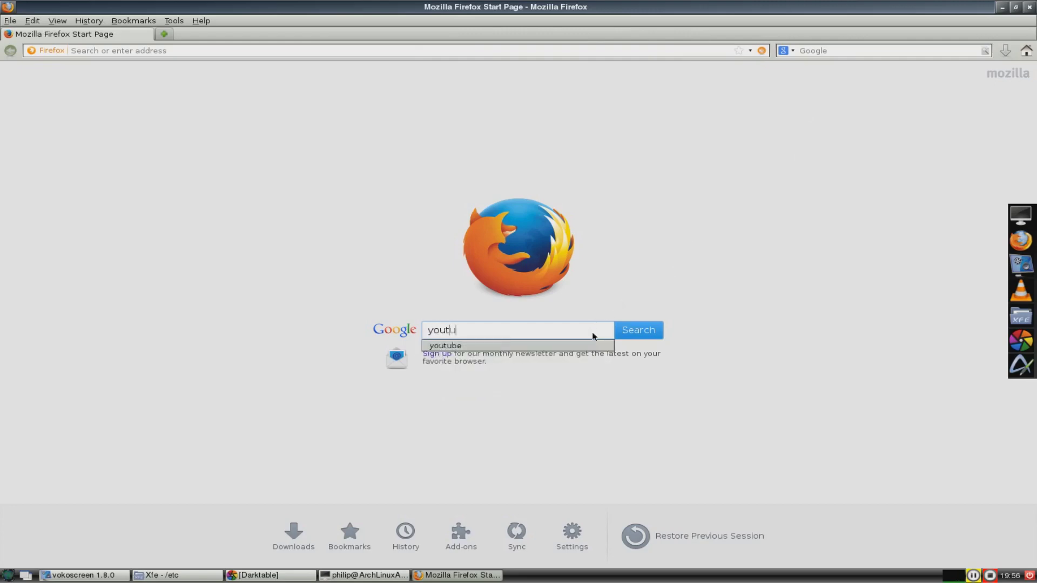
key("Return")
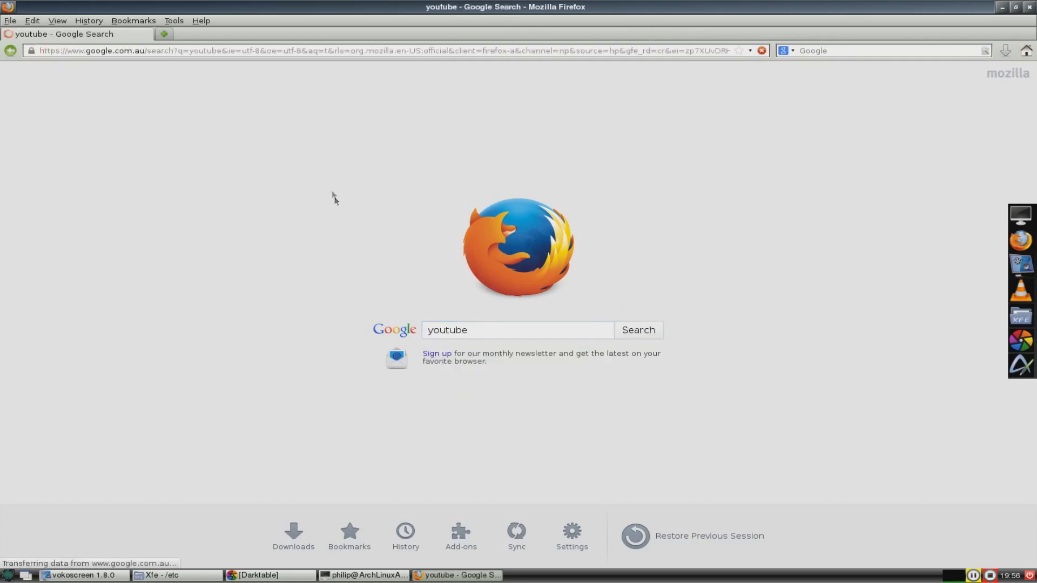
scroll(195, 278, "down", 9)
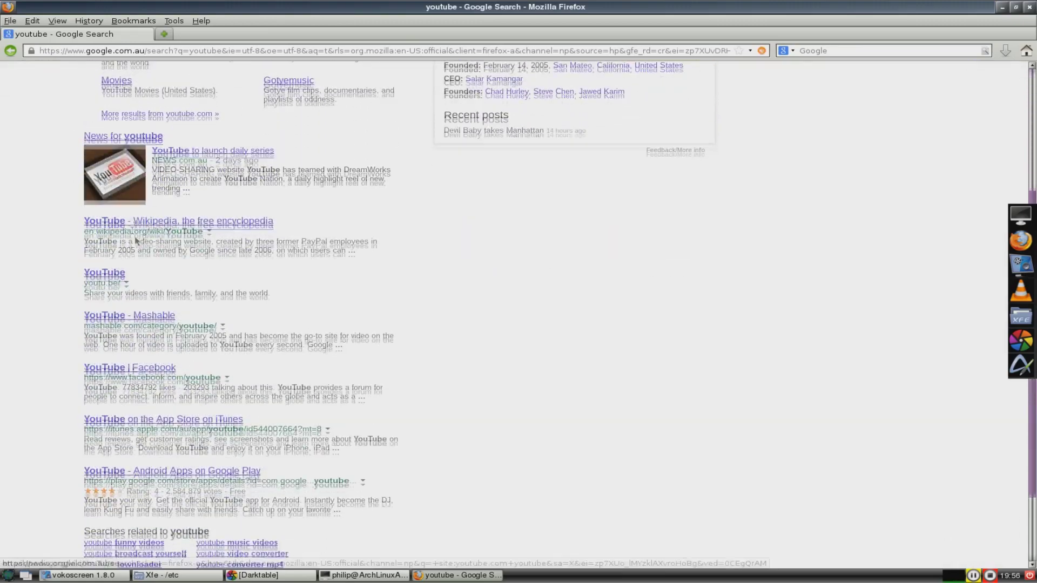
scroll(196, 278, "up", 9)
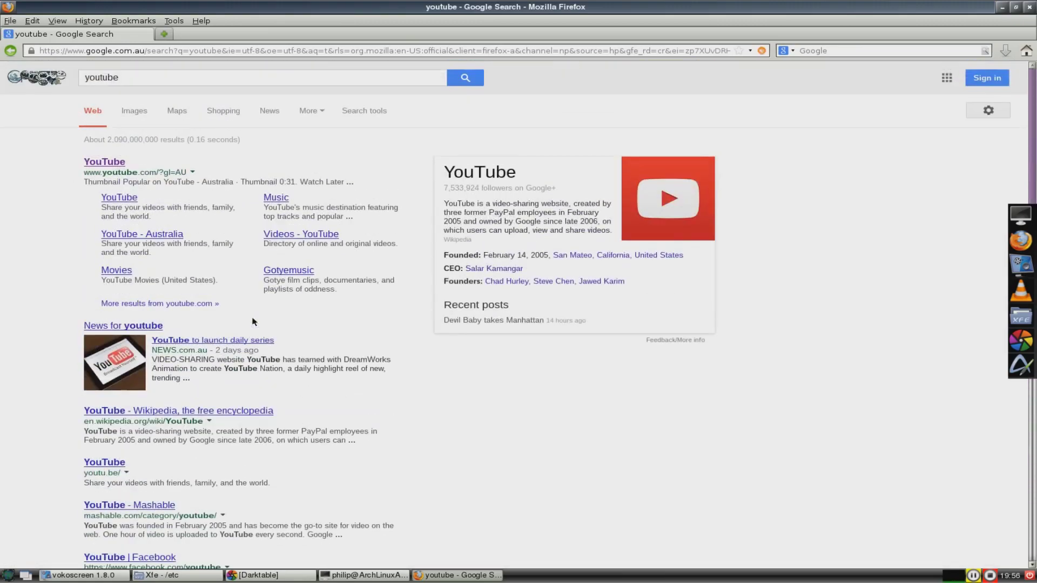
Replace the Google search with arch and open the Arch Linux website from the results
left_click(238, 81)
key("BackSpace")
key("BackSpace")
key("BackSpace")
key("BackSpace")
key("BackSpace")
key("BackSpace")
key("BackSpace")
type("arch")
key("Return")
left_click(129, 162)
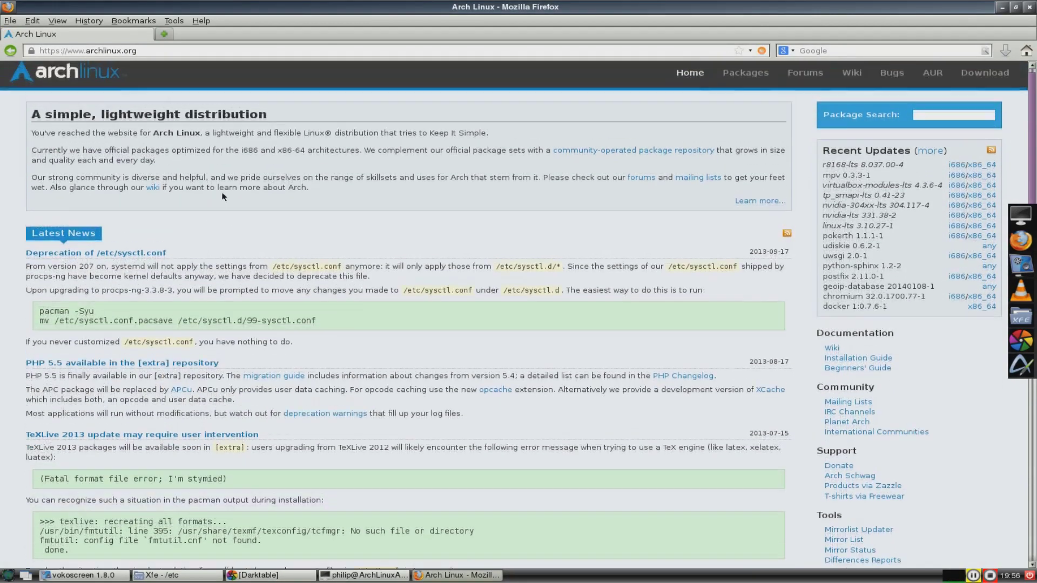
Return to the search results, open the Wikipedia article on Arch and examine its font rendering
left_click(10, 51)
left_click(133, 226)
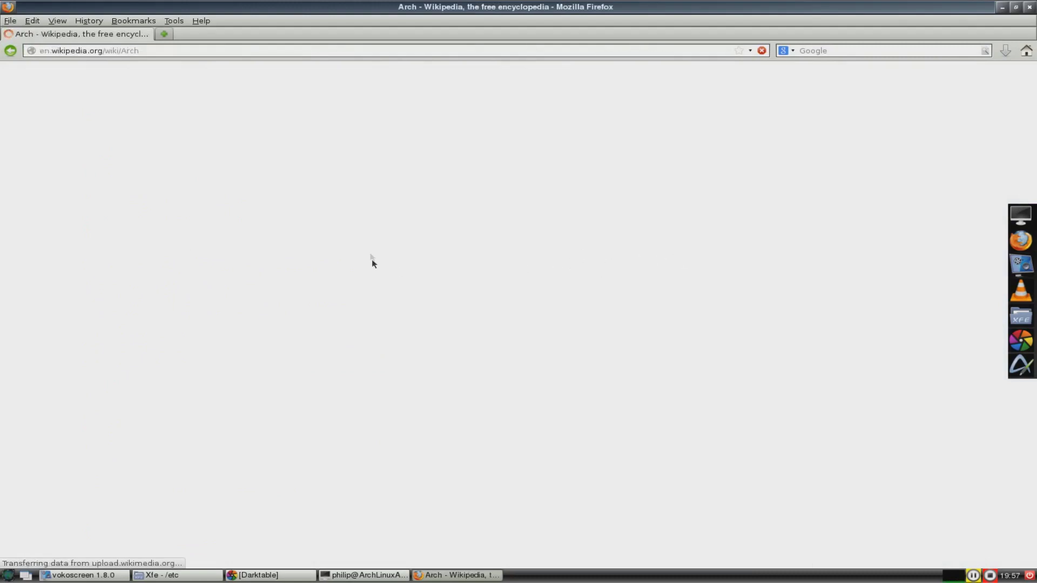
scroll(374, 243, "down", 5)
scroll(375, 244, "up", 5)
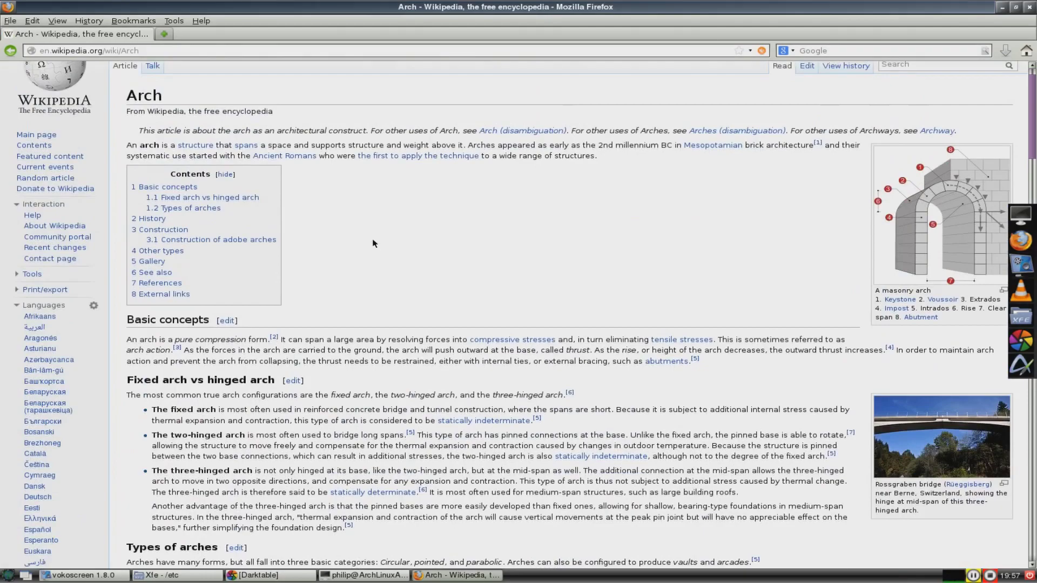
Close the Firefox, terminal and Xfe windows
left_click(1029, 8)
left_click(759, 226)
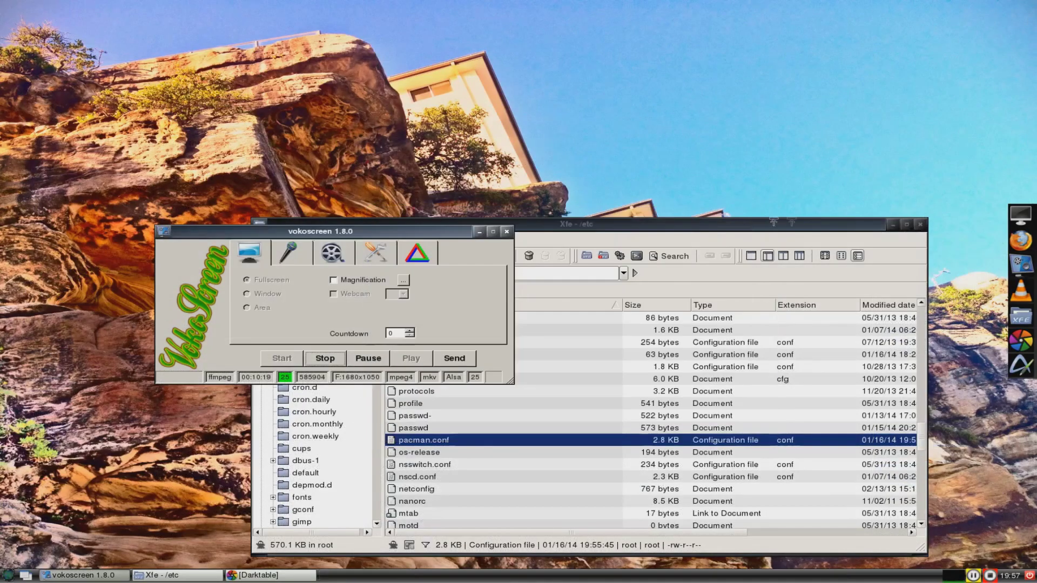
left_click(920, 224)
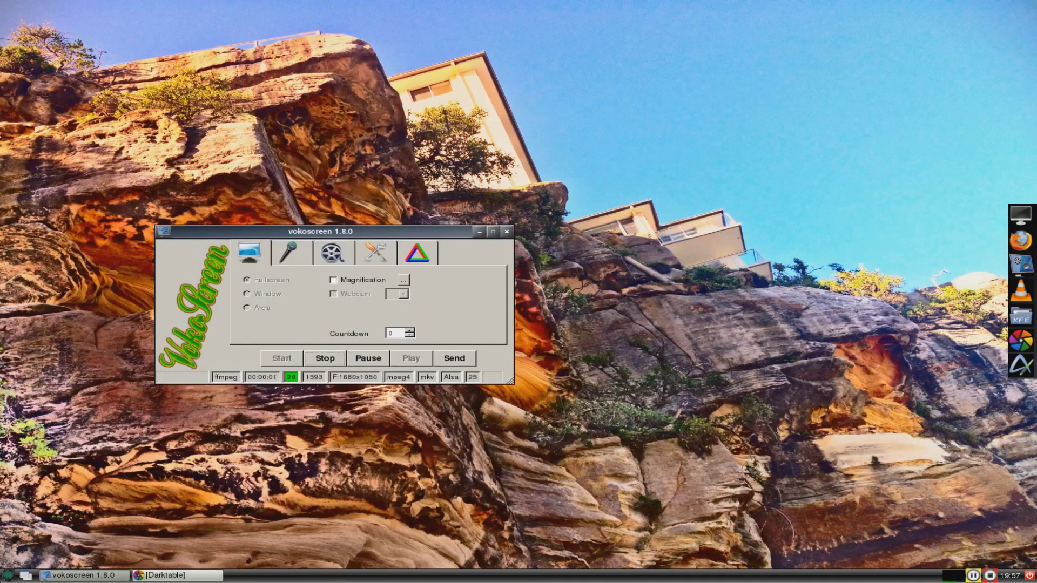
Launch the AbiWord word processor from the Office applications
left_click(7, 576)
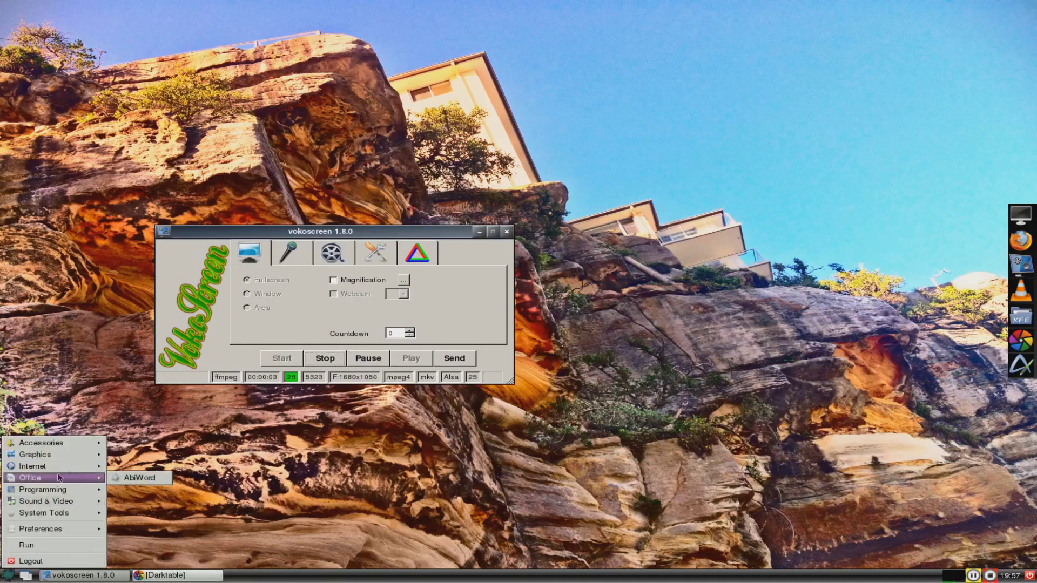
mouse_move(81, 478)
left_click(130, 478)
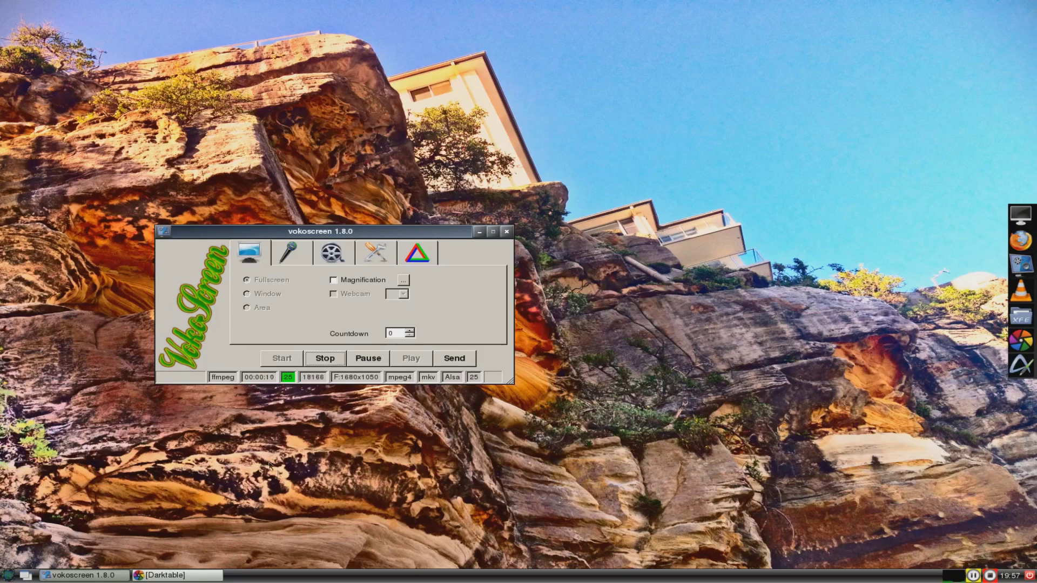
Go to the Documents folder in Xfe and try to open Arch Adventures History.abw in AbiWord from there
left_click(1019, 319)
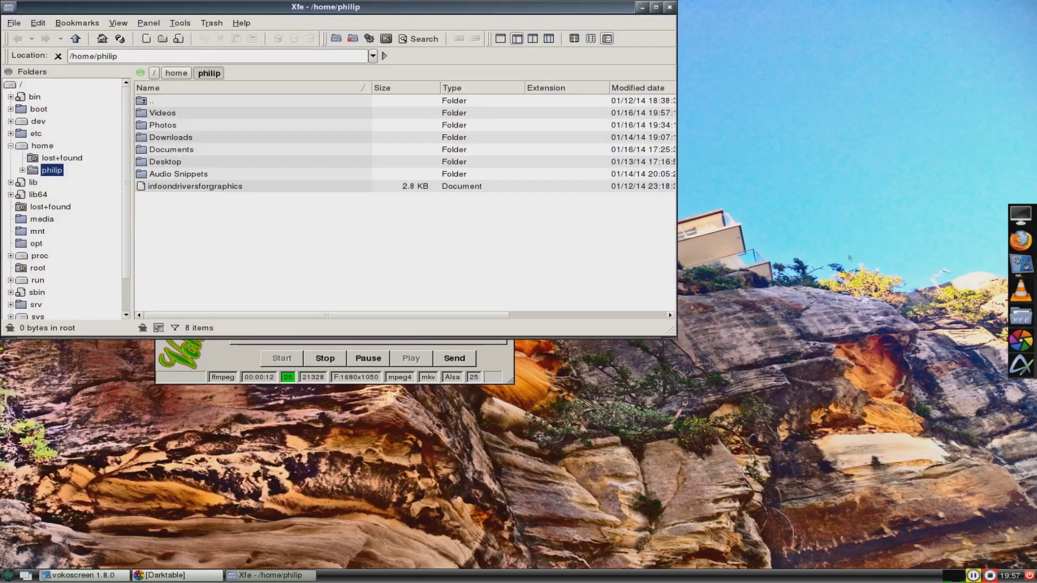
left_click(218, 161)
left_click(216, 152)
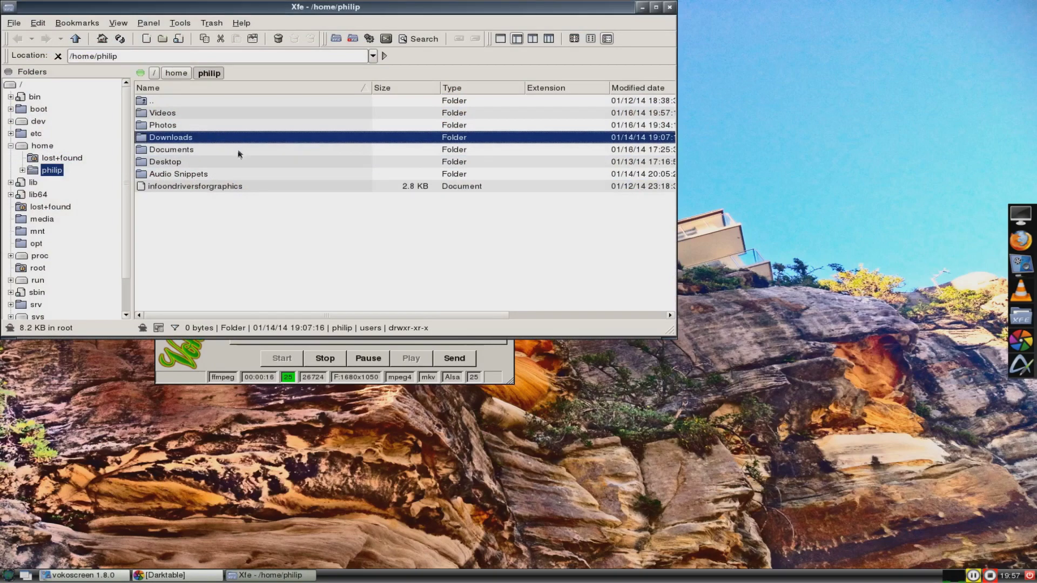
double_click(240, 154)
left_click_drag(248, 127, 764, 486)
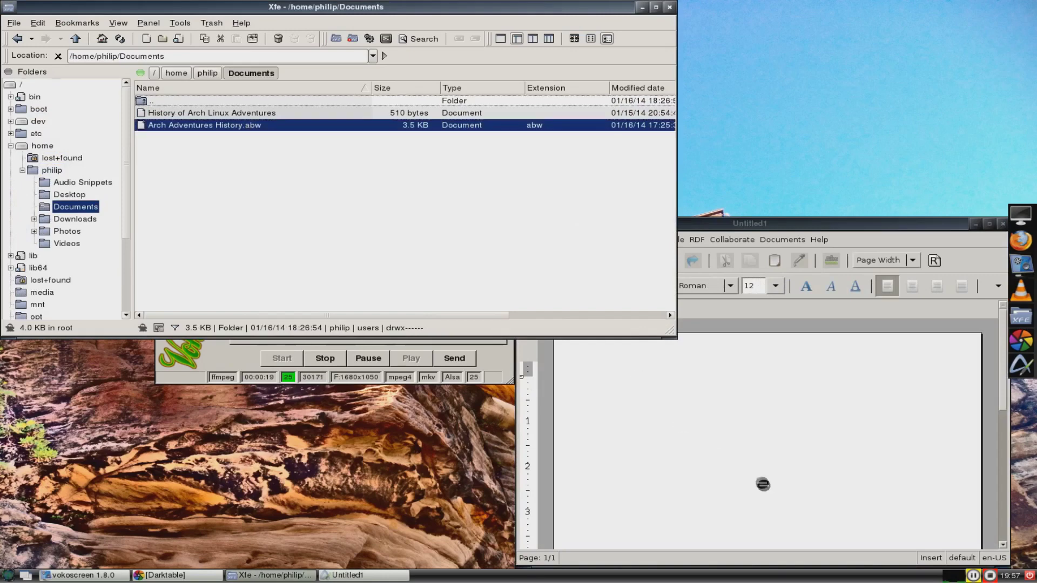
double_click(473, 130)
left_click(513, 214)
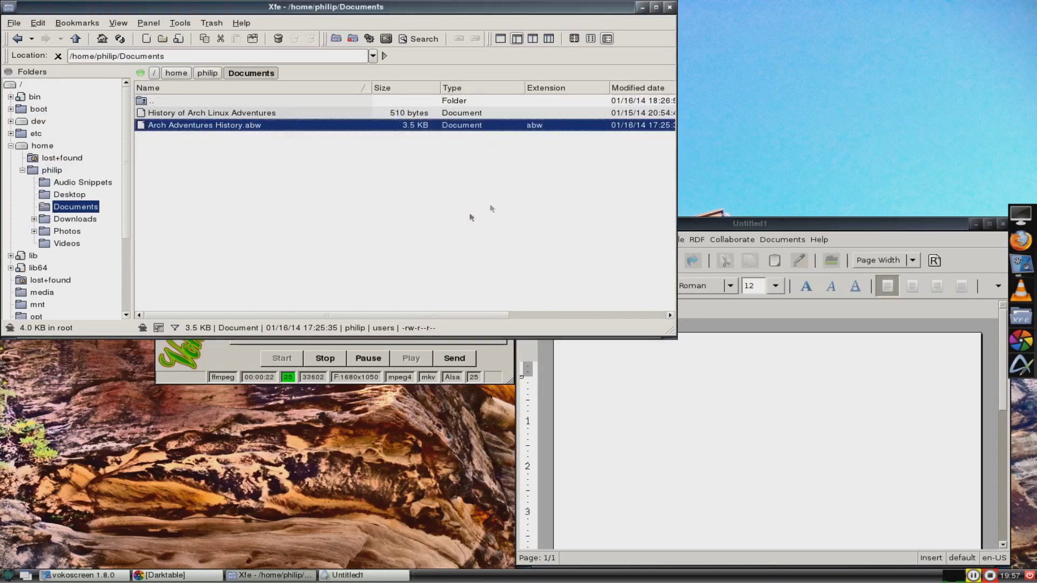
Open Arch Adventures History.abw from the home Documents folder in AbiWord, then move and maximize its window
left_click(705, 218)
left_click(526, 239)
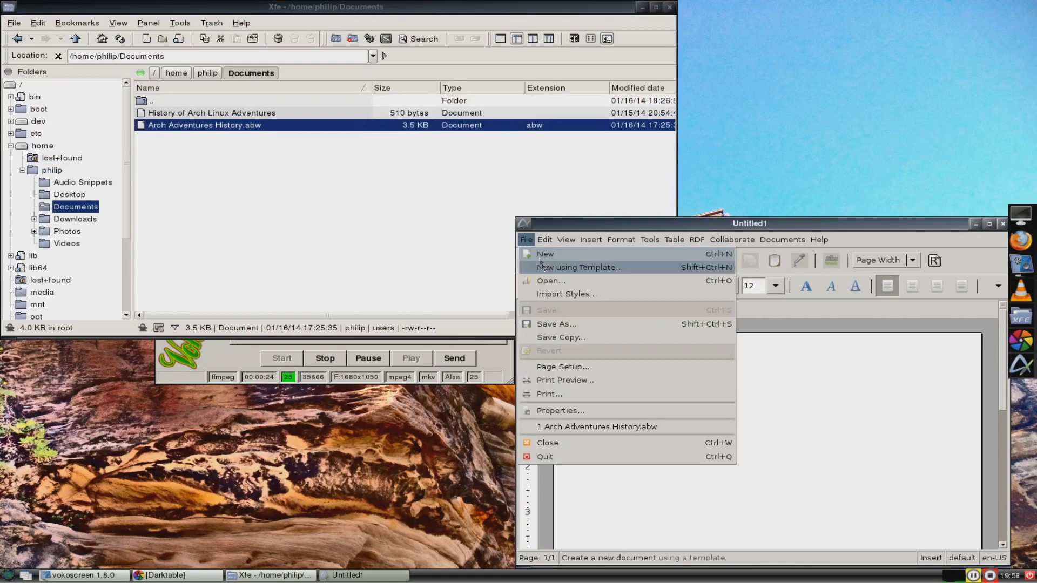
left_click(559, 280)
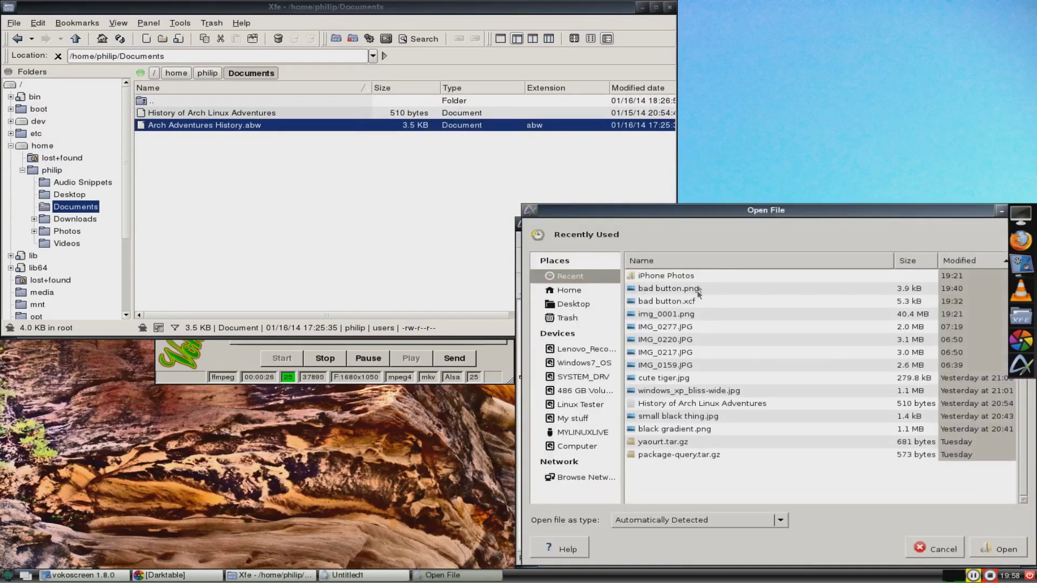
left_click(577, 292)
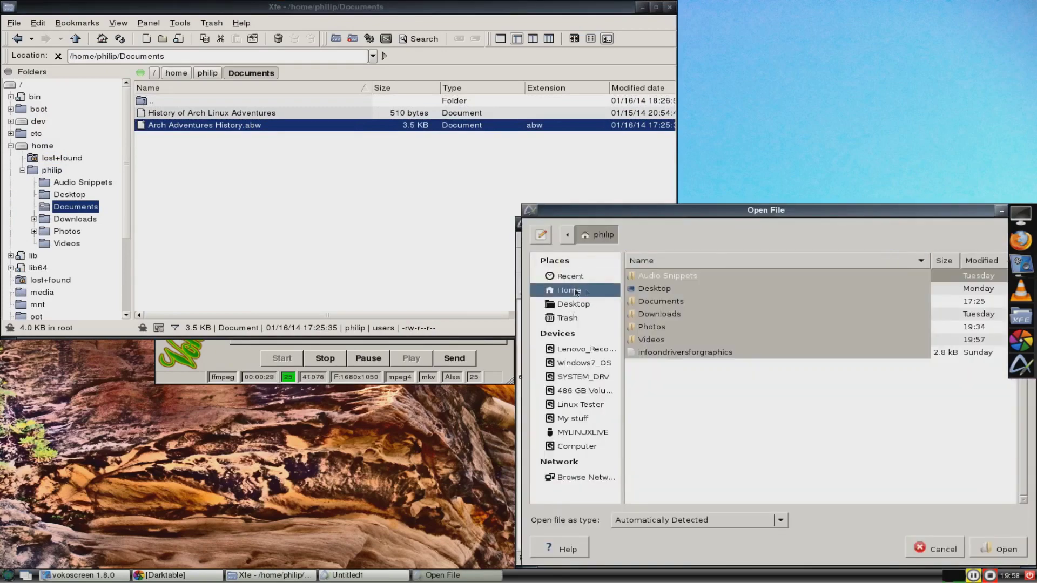
double_click(657, 302)
double_click(683, 278)
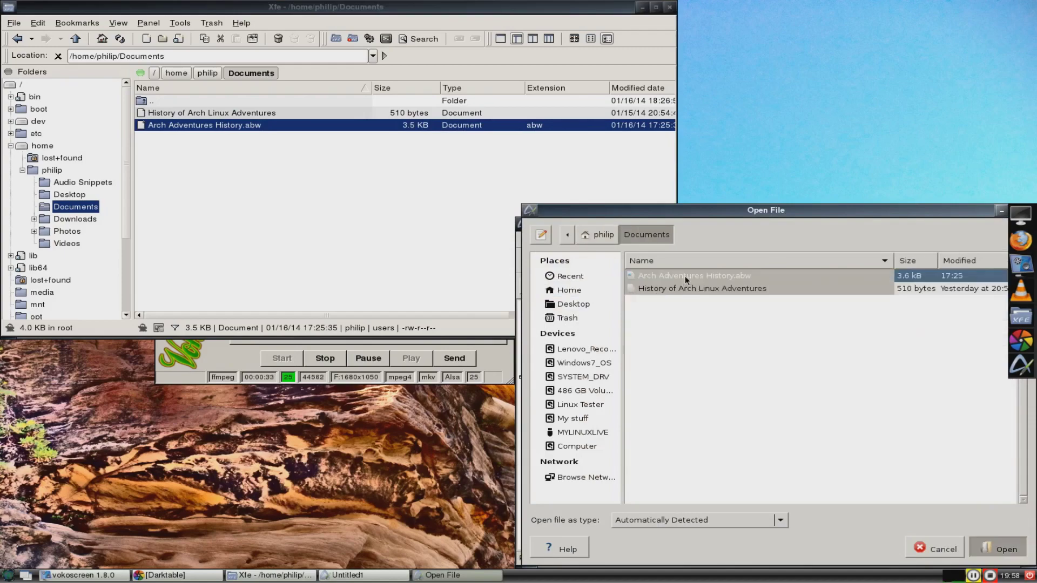
left_click_drag(730, 226, 534, 104)
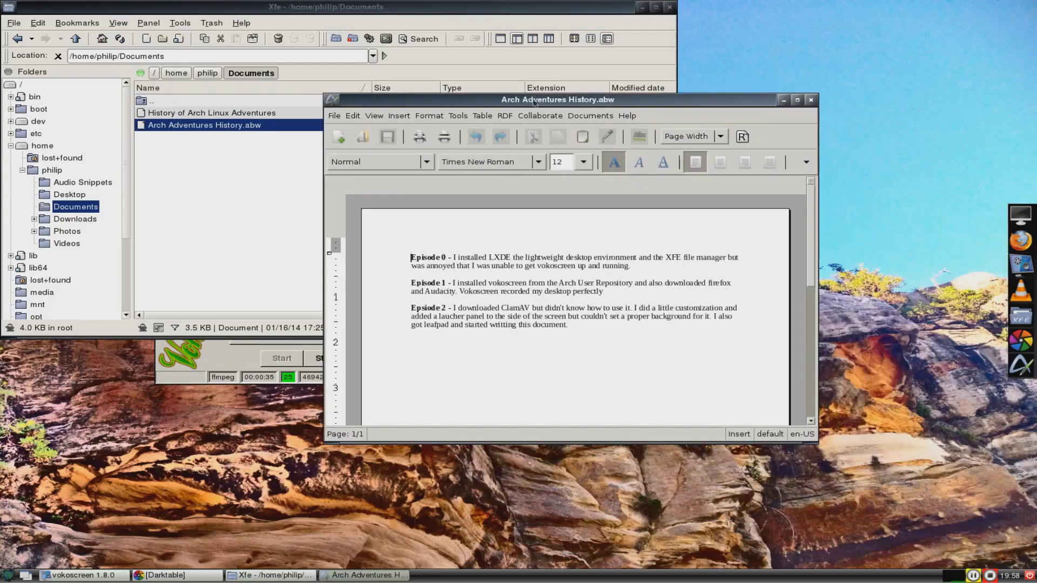
left_click(797, 101)
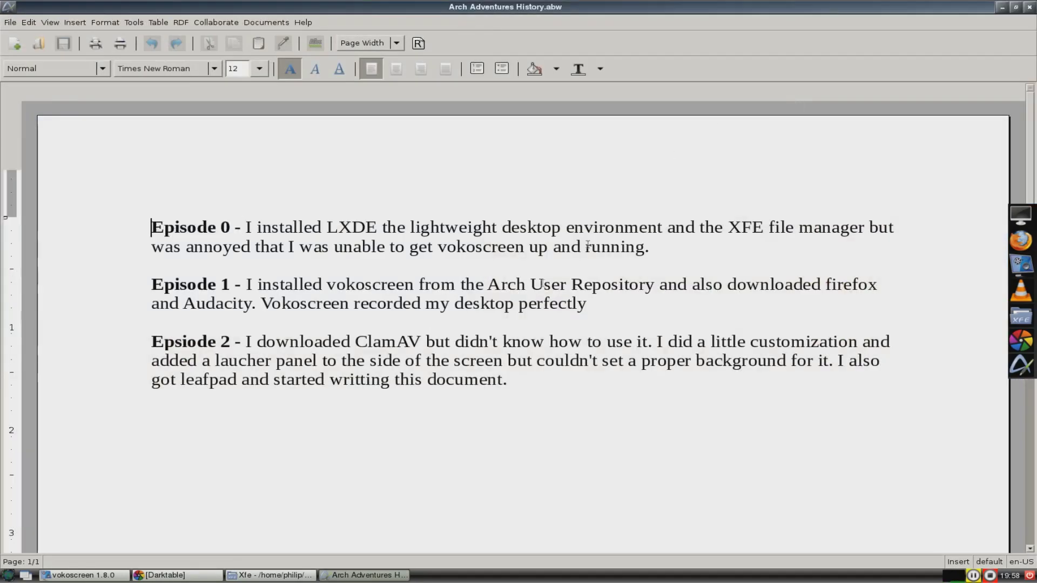
Copy the "Epsiode 2 -" heading onto a new line below its entry and change the number to 3
left_click(586, 386)
left_click(600, 400)
key("Return")
left_click_drag(155, 341, 277, 341)
key("ctrl+c")
left_click(237, 415)
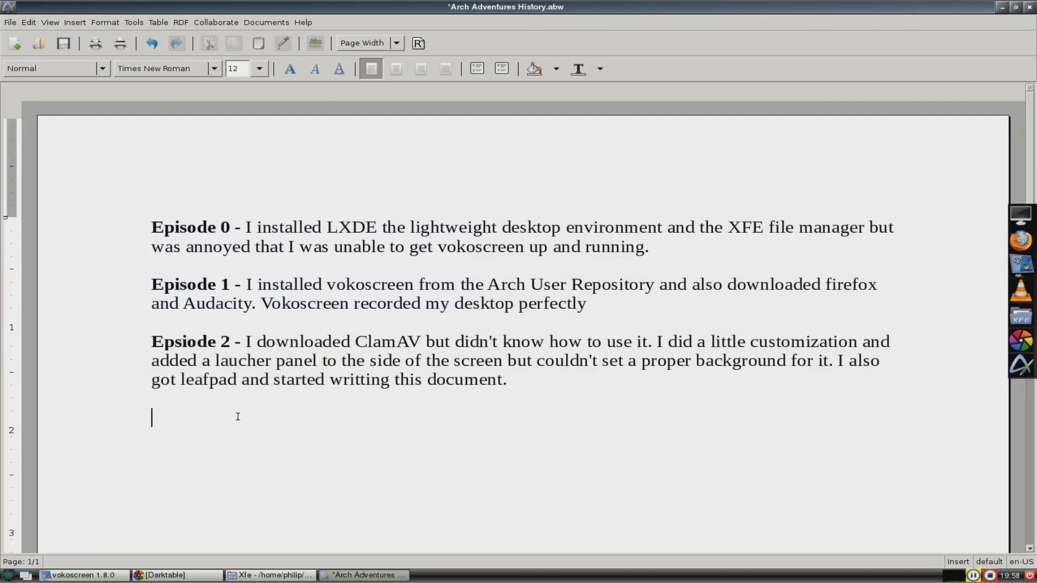
key("ctrl+v")
left_click(231, 421)
key("BackSpace")
type("3")
Remove the extra copied characters after the Epsiode 3 dash and turn off bold for the entry text
left_click(344, 416)
key("BackSpace")
key("BackSpace")
key("BackSpace")
key("BackSpace")
type("Ex")
key("BackSpace")
key("BackSpace")
left_click(290, 69)
Begin the Epsiode 3 entry with "I took some photos with my iPhone", removing the trial wording "that allowed me to"
type("I took some ph")
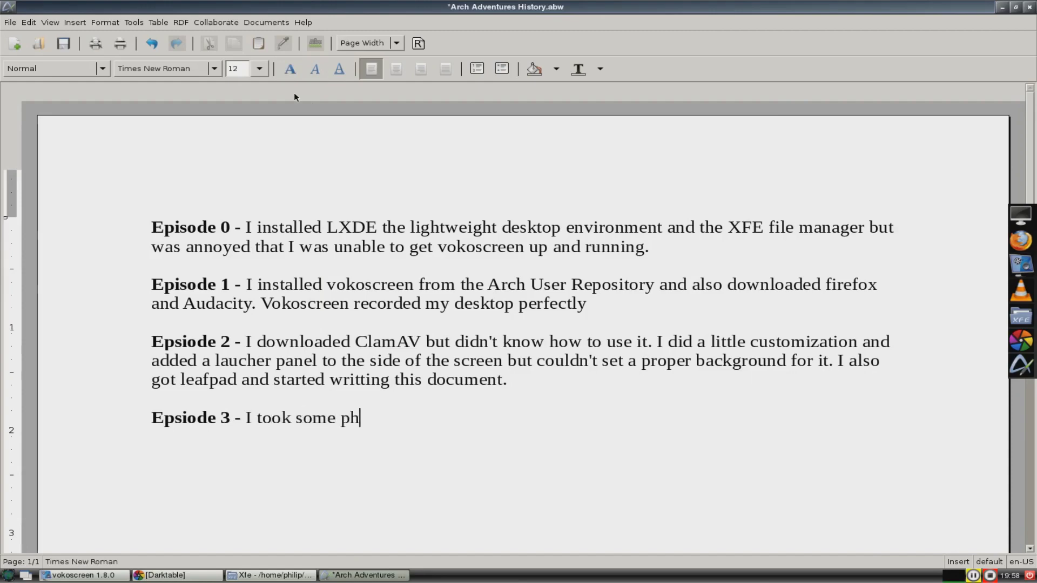
type("otos with my iPhone that allowed me to")
key("BackSpace")
key("BackSpace")
key("BackSpace")
key("BackSpace")
key("BackSpace")
key("BackSpace")
key("BackSpace")
key("BackSpace")
key("BackSpace")
key("BackSpace")
key("BackSpace")
key("BackSpace")
key("BackSpace")
key("BackSpace")
key("BackSpace")
key("BackSpace")
key("BackSpace")
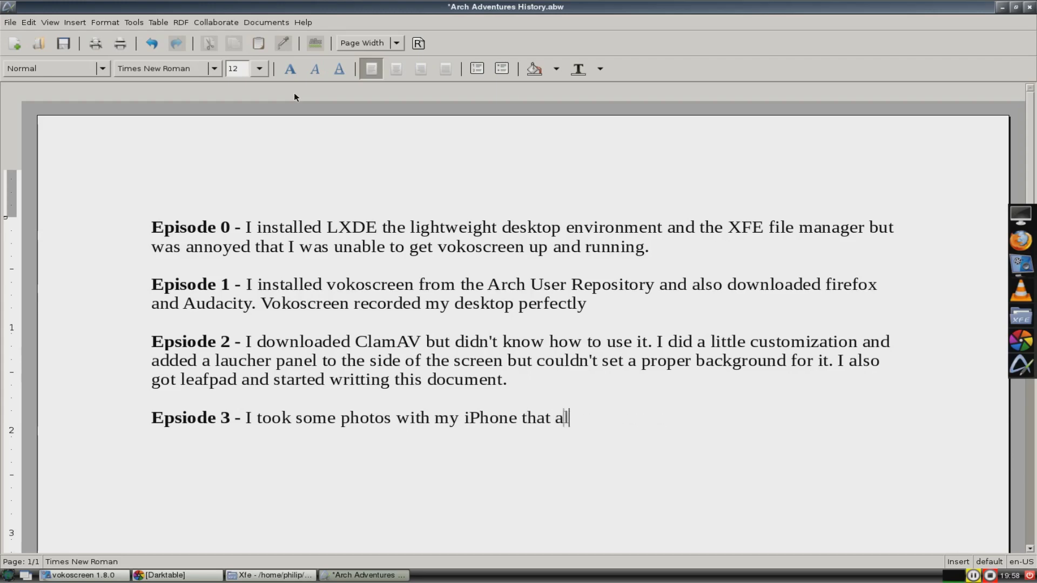
Continue the Epsiode 3 entry with "then downloaded and used darktable to edit them."
type("then used")
key("BackSpace")
key("BackSpace")
key("BackSpace")
key("BackSpace")
type("downlo")
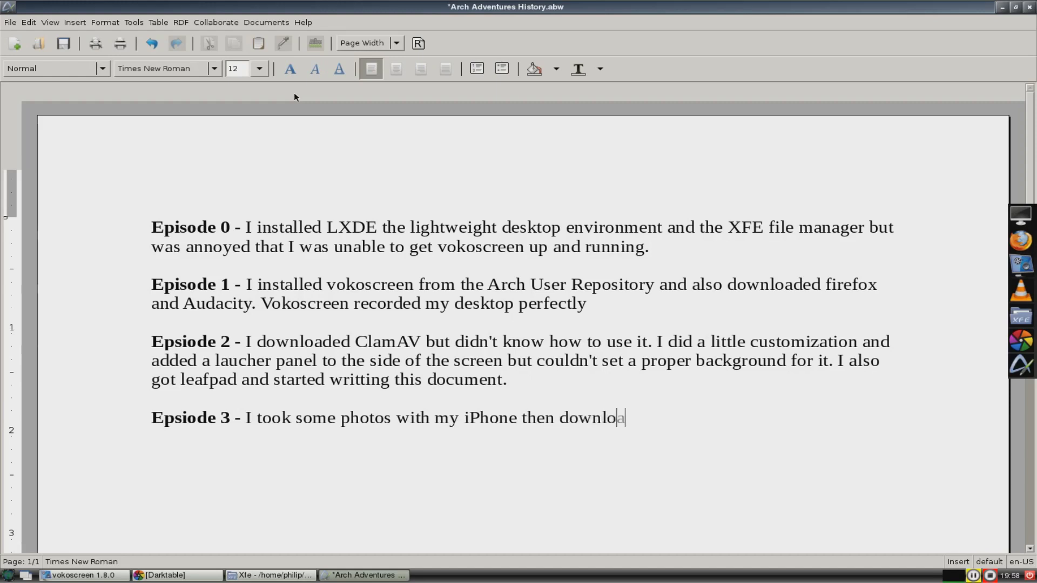
type("aded and used ")
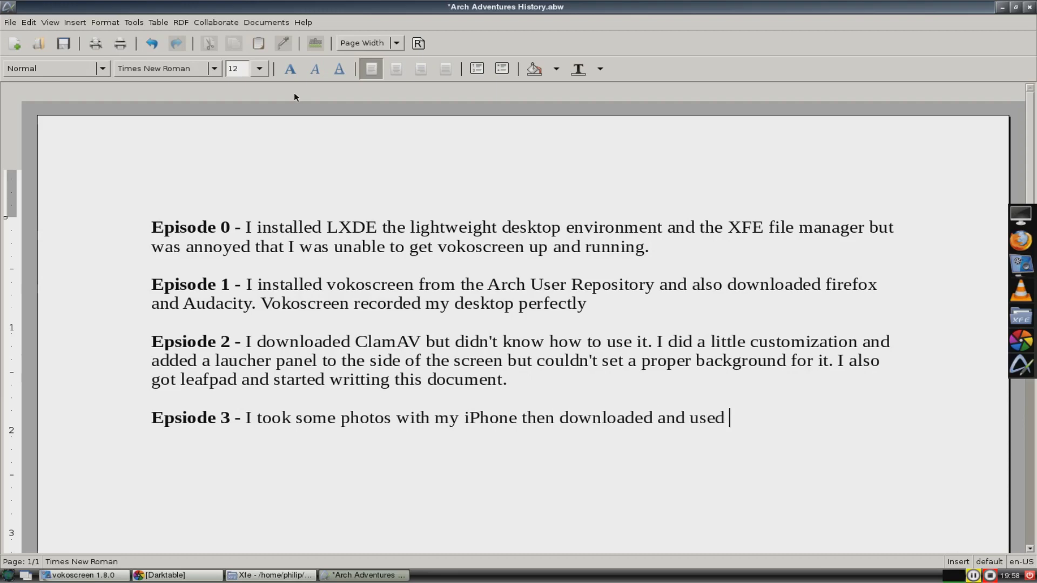
type("dark")
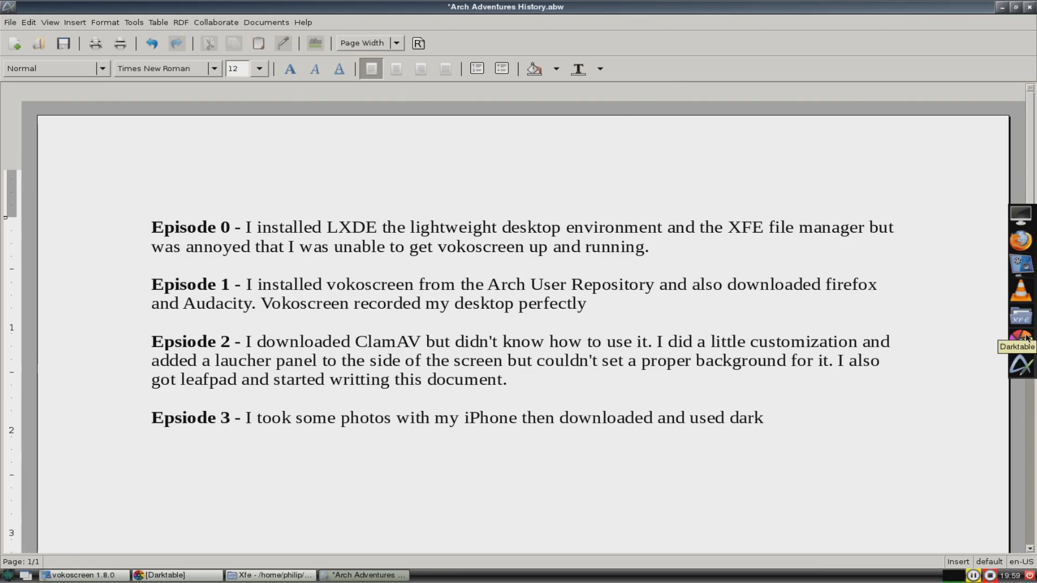
type("table to e")
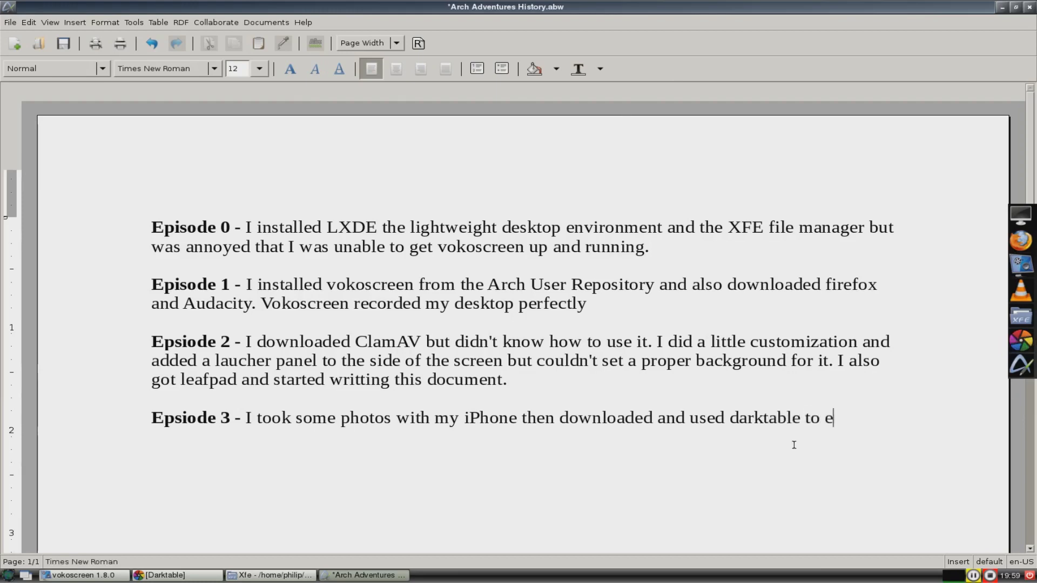
type("dit them. Then")
Replace the trailing trial word "Then" with "I then set the desktop background as the edited cliff photo"
key("BackSpace")
key("BackSpace")
key("BackSpace")
key("BackSpace")
type("I then set the desktop background a")
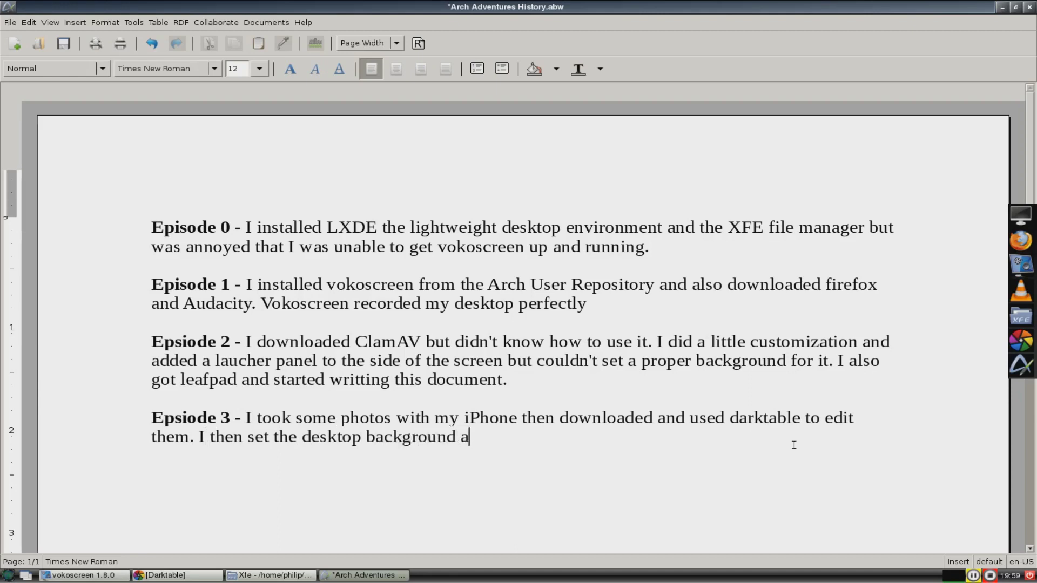
type("s the edited ")
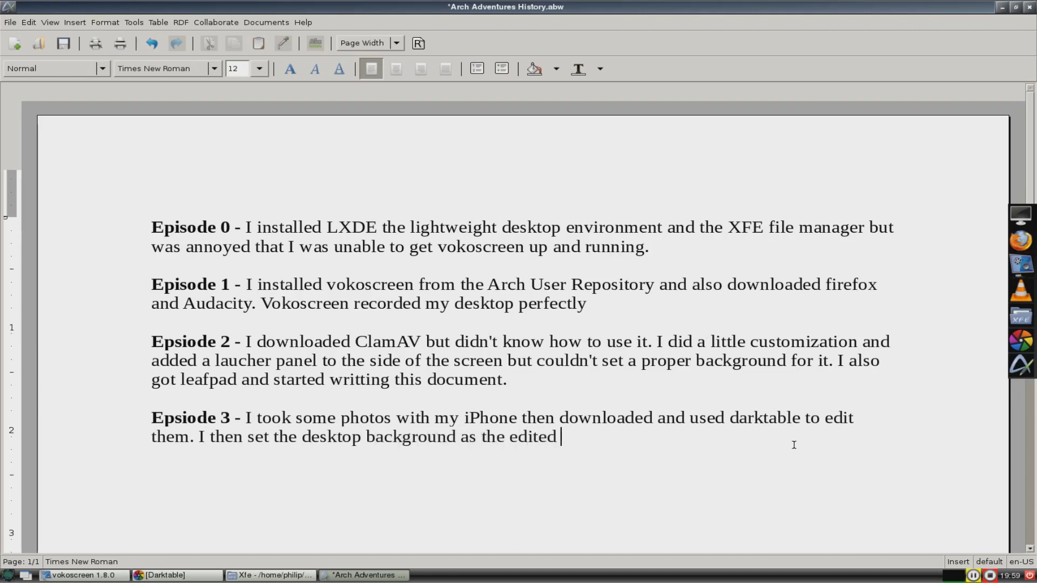
type("cliff photo")
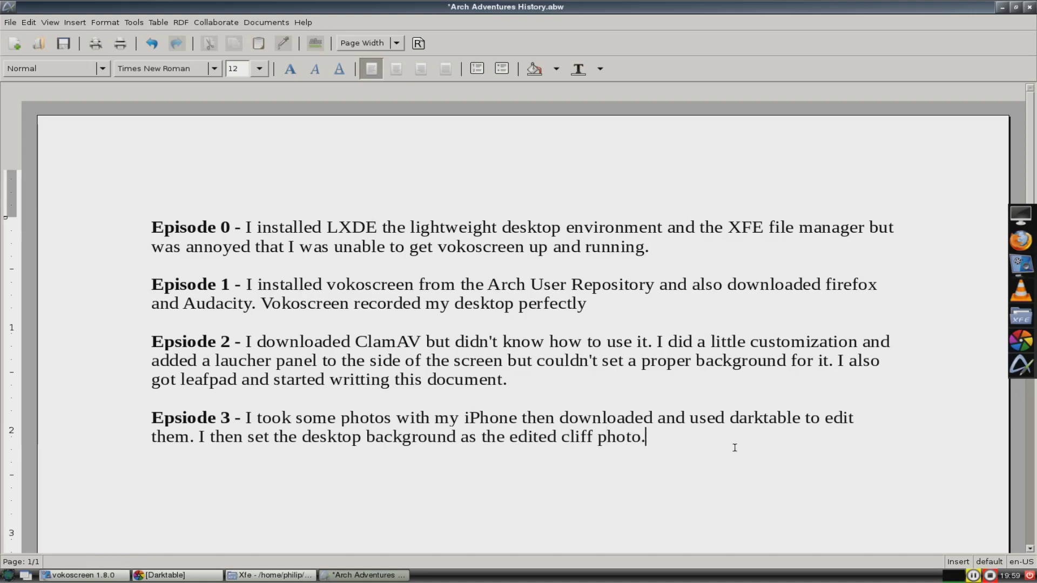
Add the sentence "I then stupidly used gimp to change the app launcher button to an aweful design I created from scratch"
type(". I then s")
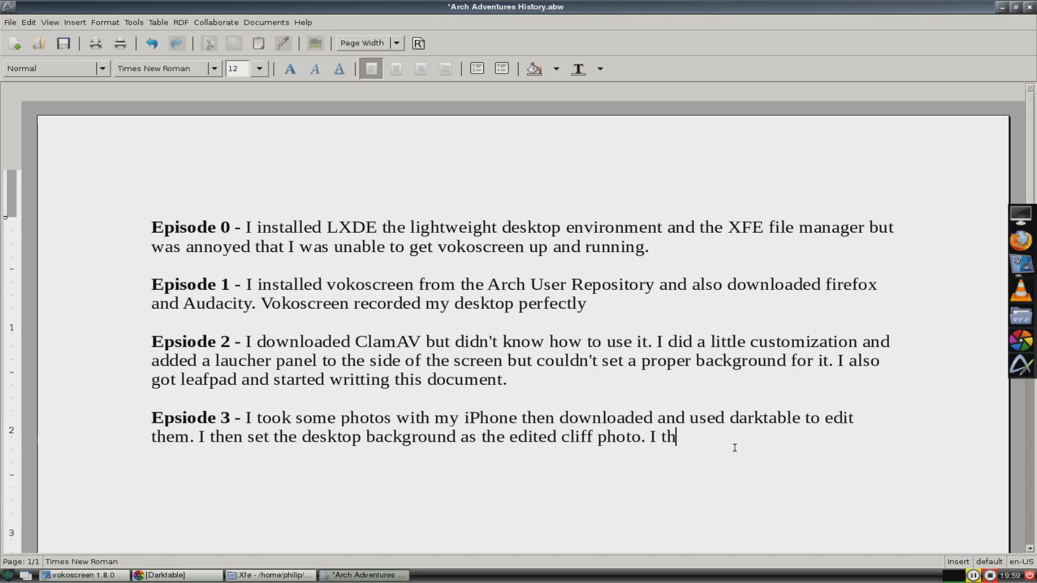
type("tupidly used gimp")
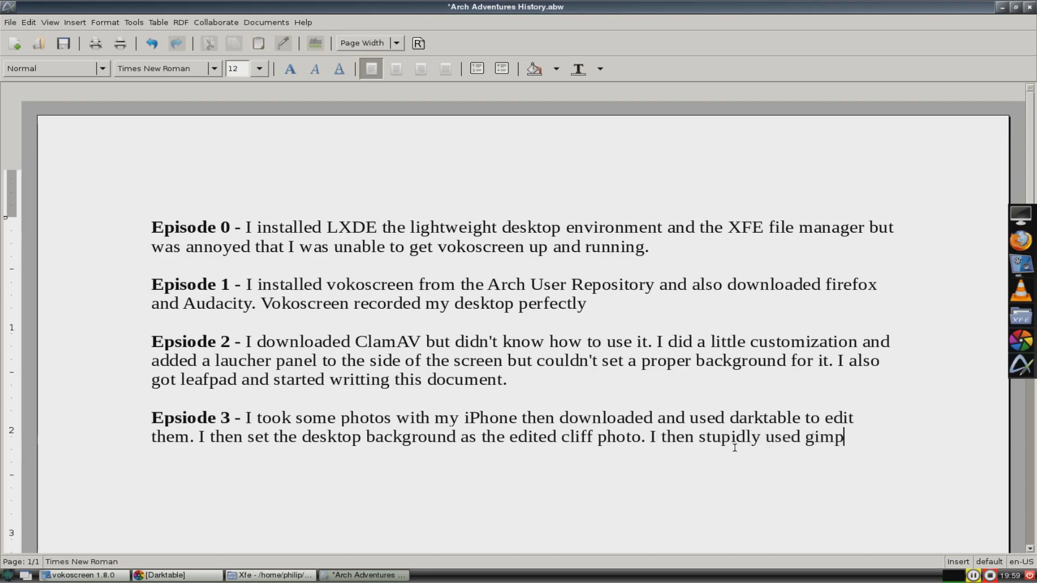
type(" to change the app laun")
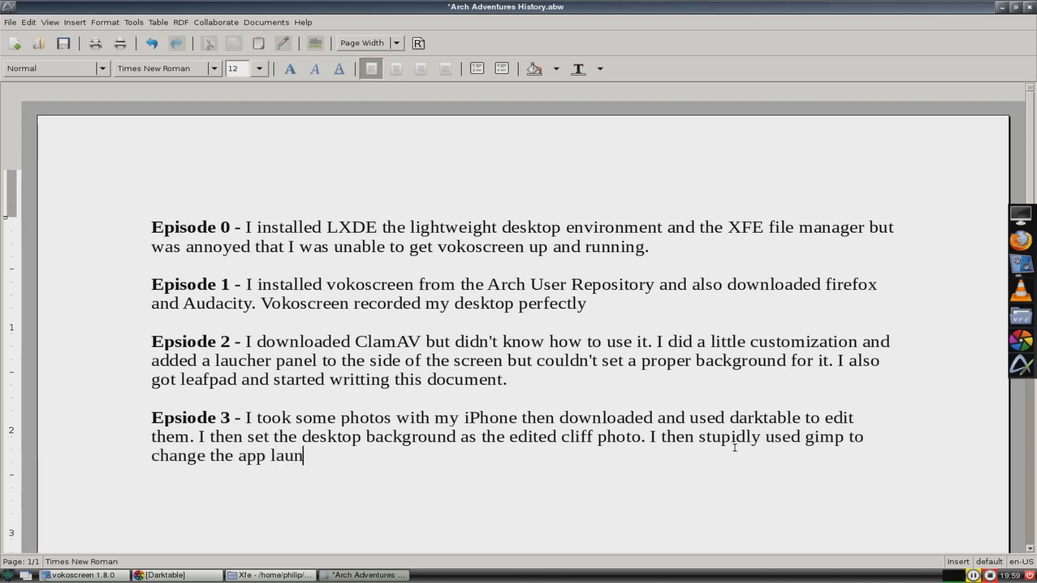
type("cher button")
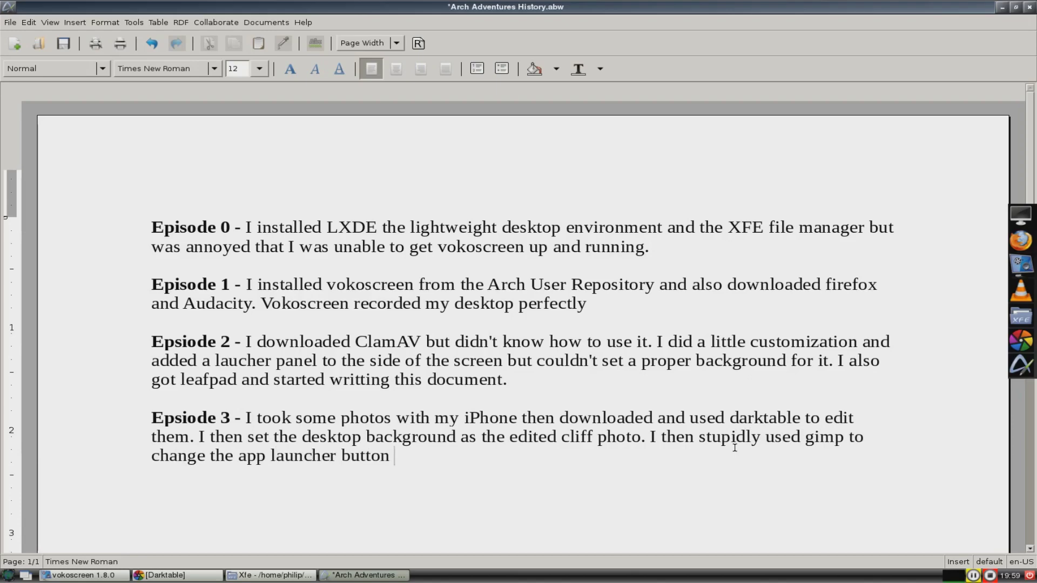
type(" to an awes")
type("ul design")
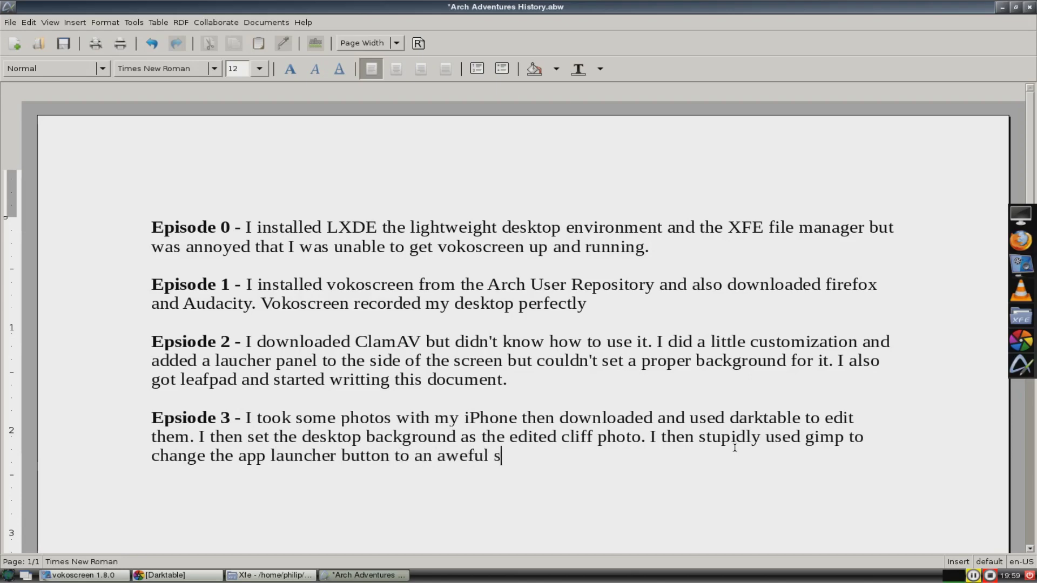
type(" I created from scratch")
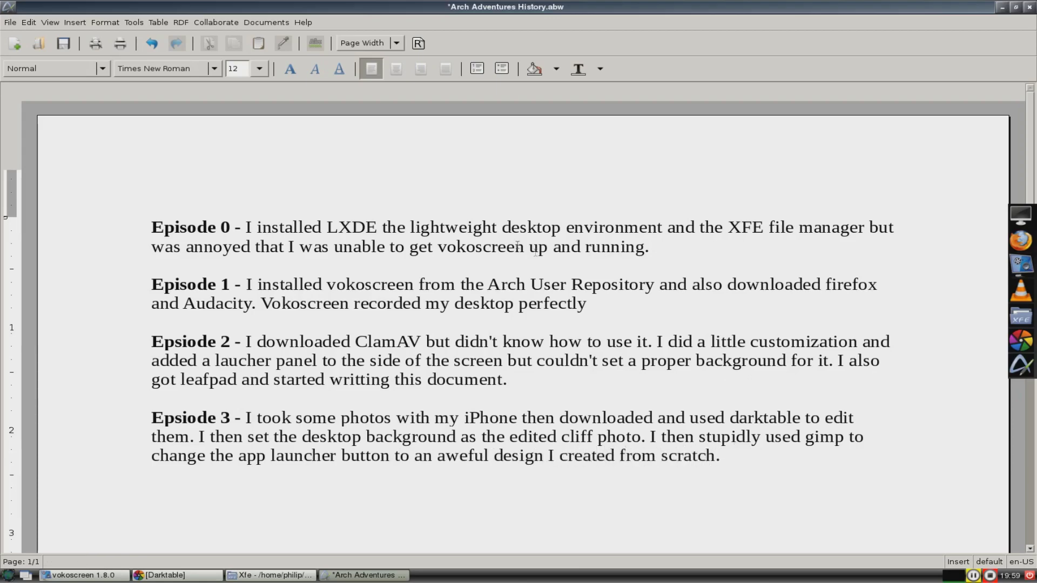
End the entry with "Finally I installed the dejavu fonts to make everything easier to read." and save the document
type(". Fu")
key("BackSpace")
type("inally ")
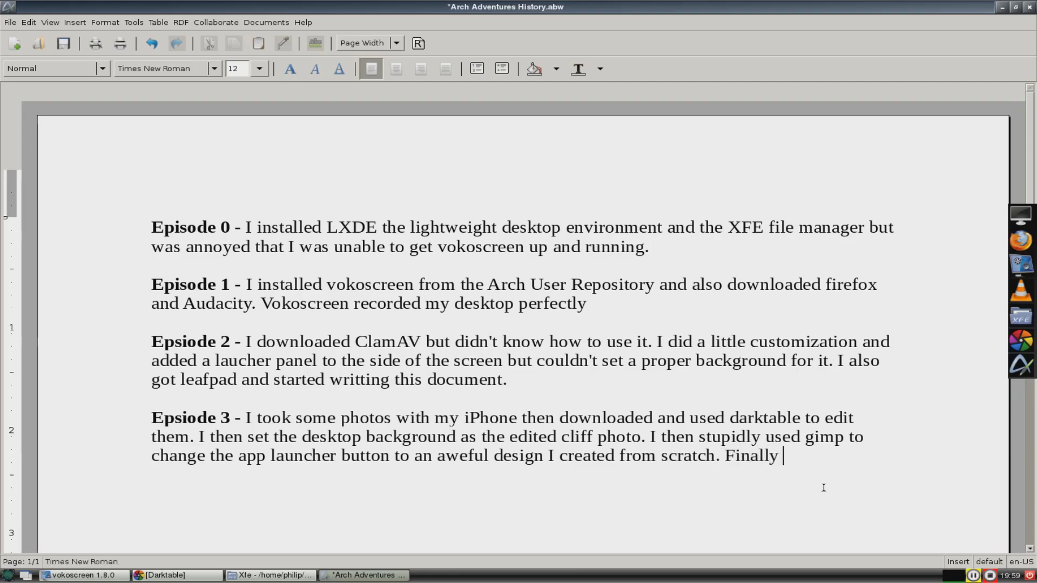
type("I installed the ")
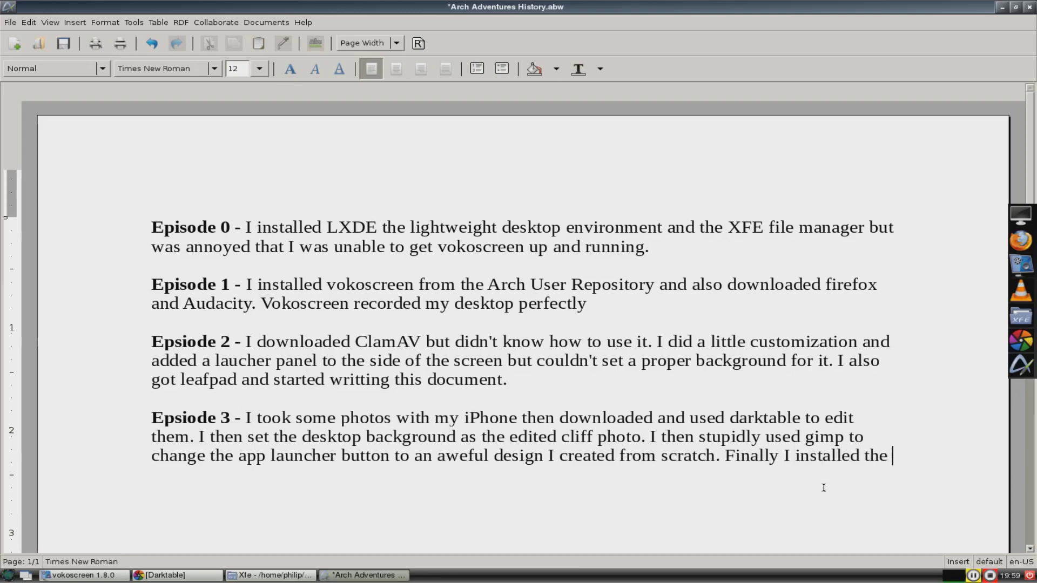
type("dejavu fonts to")
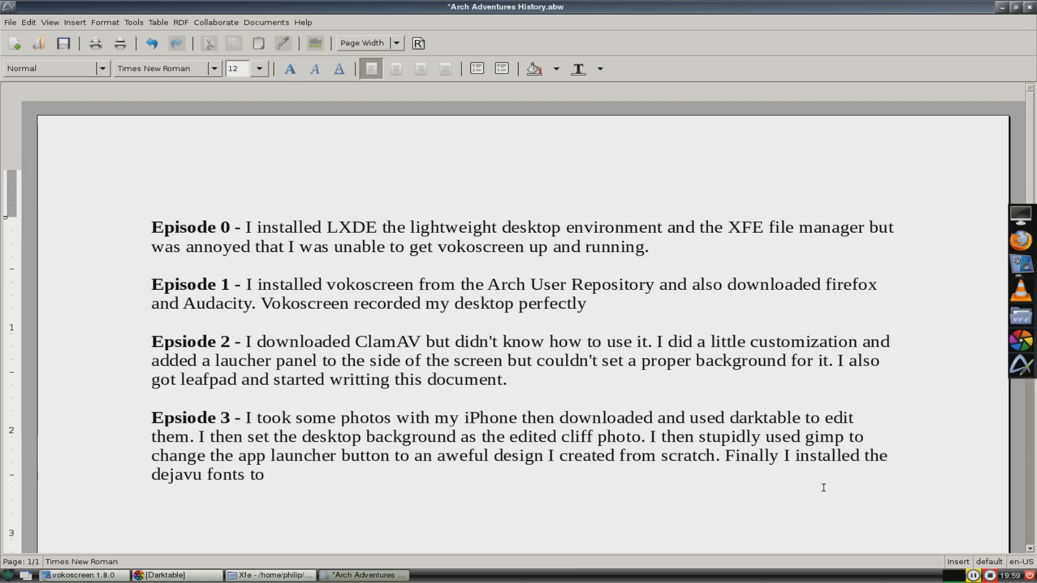
type(" make everything e")
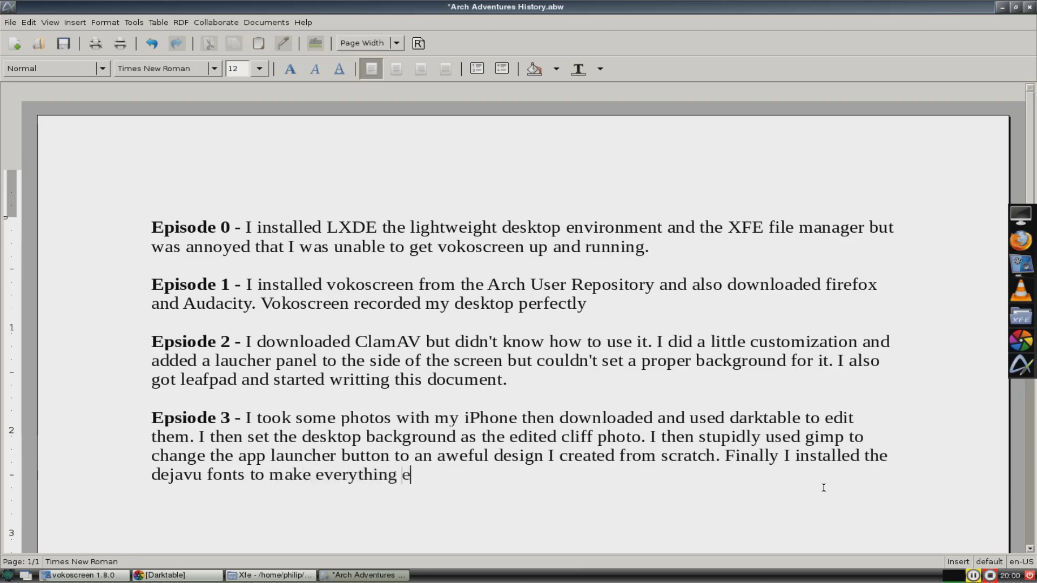
type("asier to ")
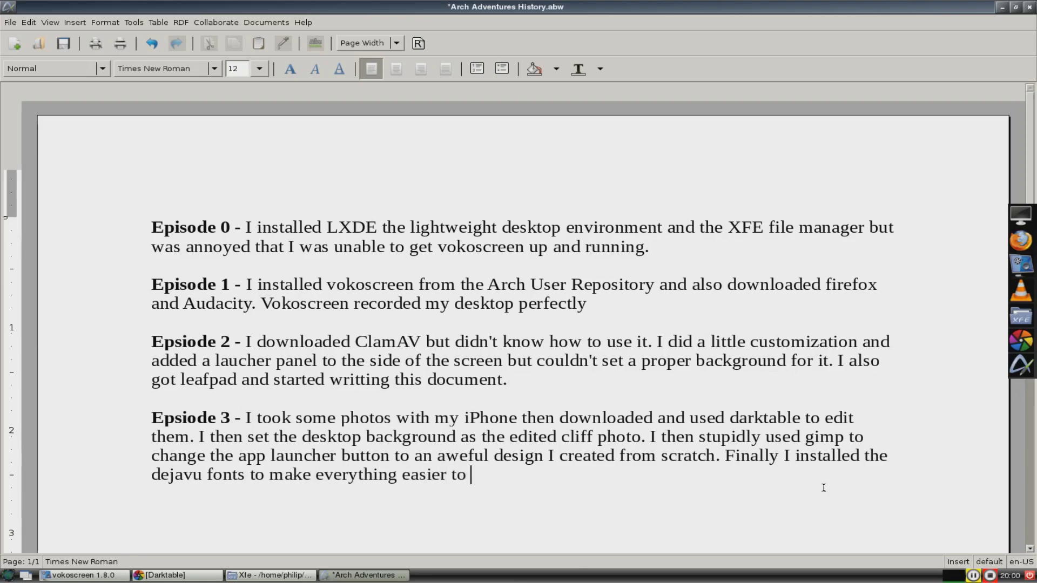
type("read.")
left_click(61, 44)
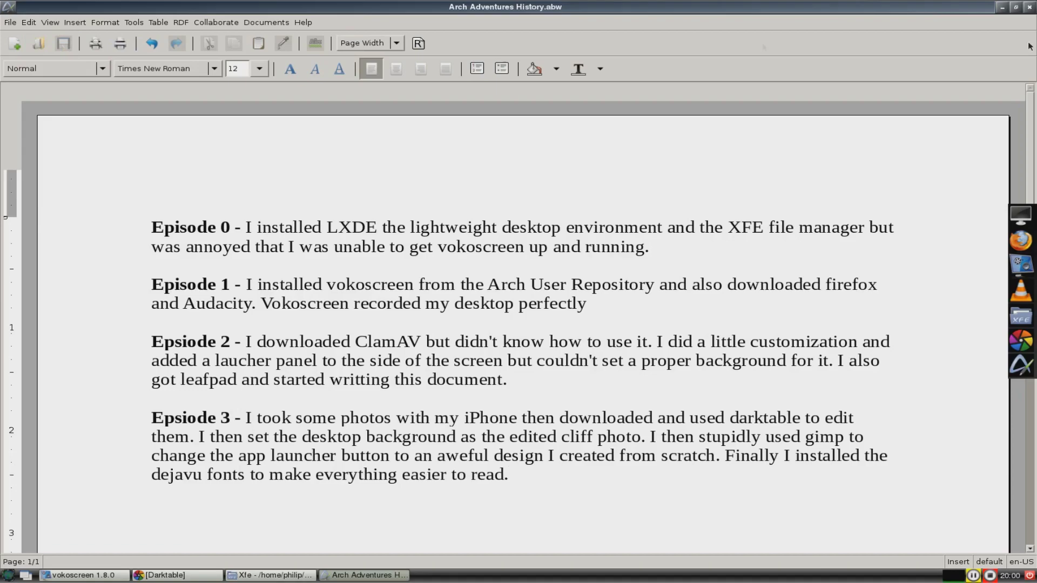
Close the document and Xfe file manager windows, and stop the screen recording in vokoscreen
left_click(1029, 7)
left_click(643, 7)
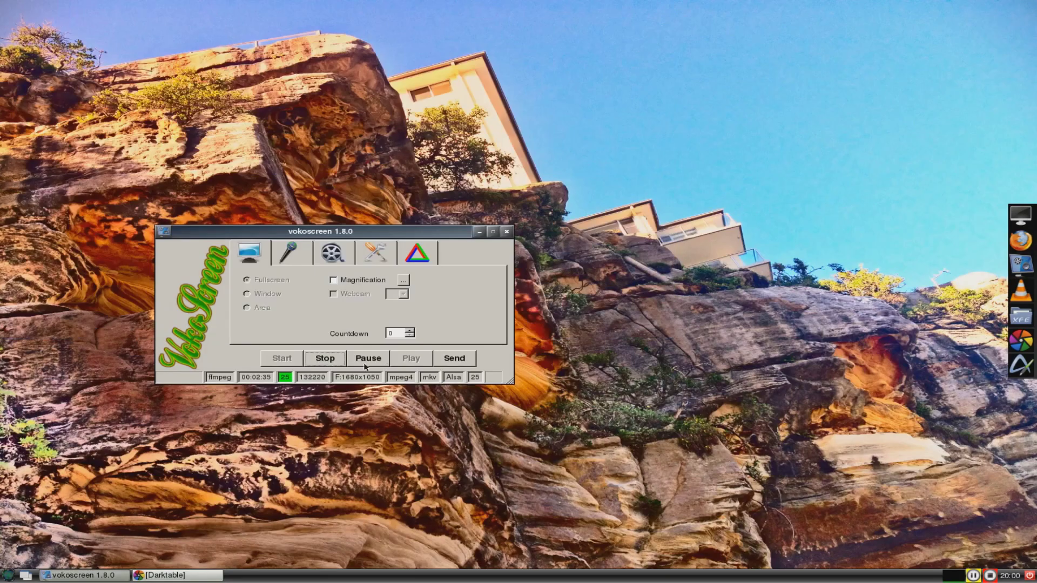
left_click(325, 359)
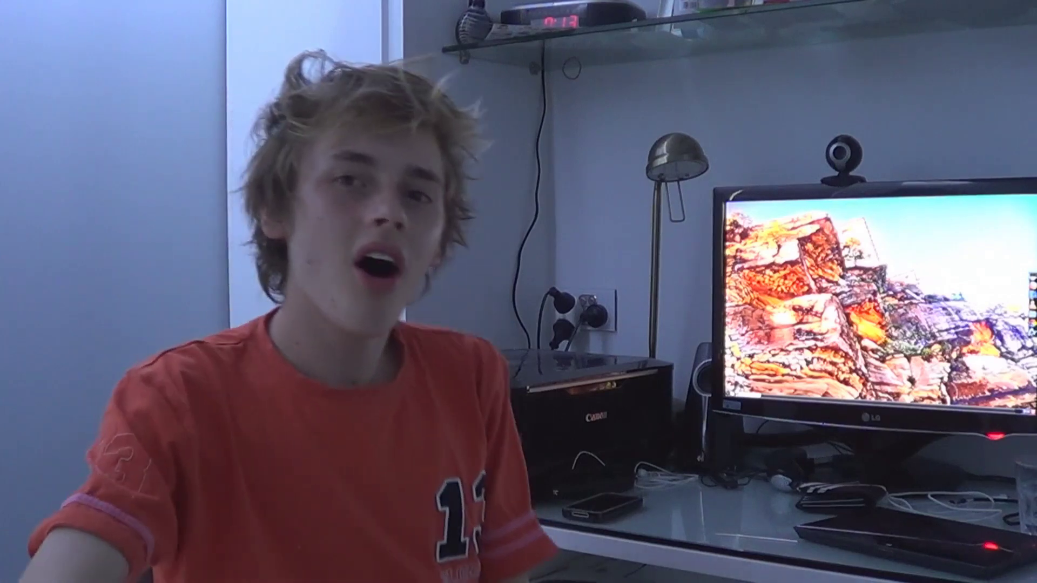